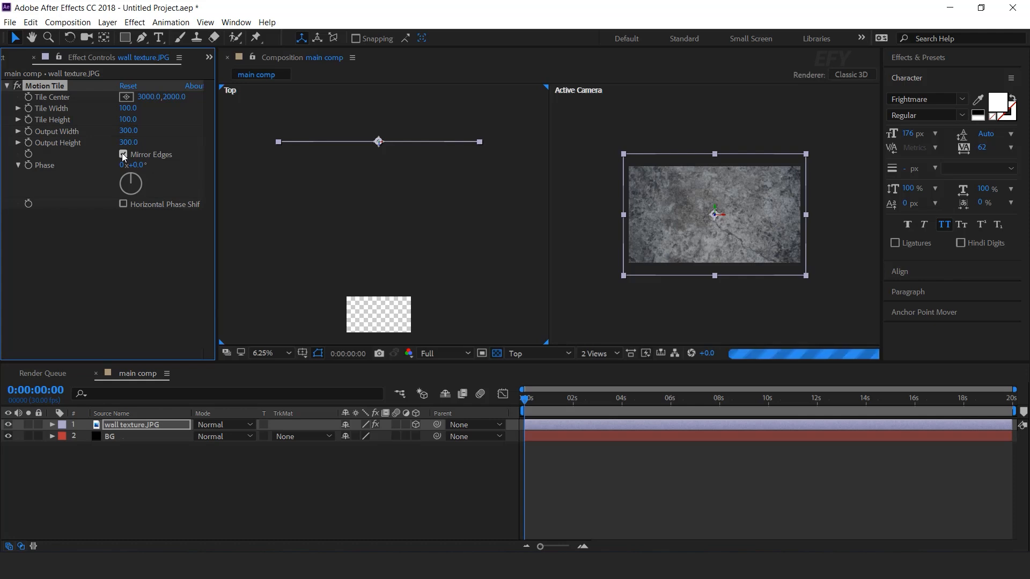
Set the blending mode of the wall texture.JPG layer to Multiply
click(340, 458)
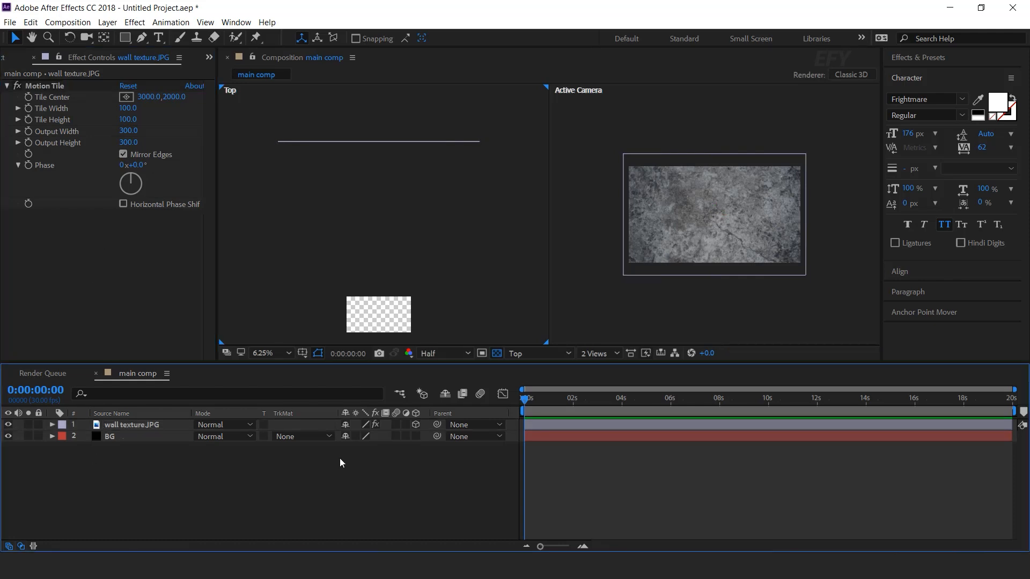
click(124, 426)
click(240, 425)
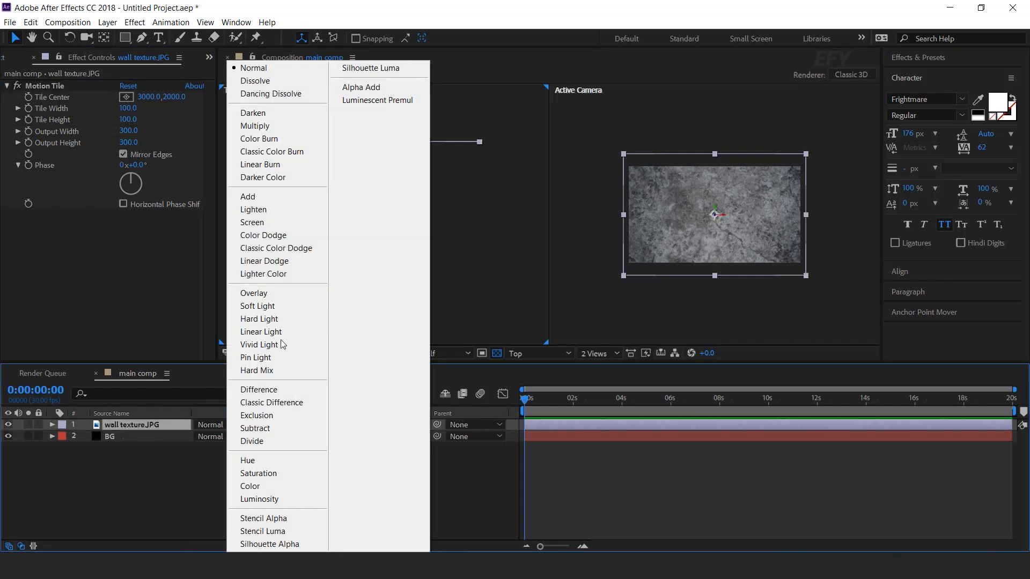
click(269, 128)
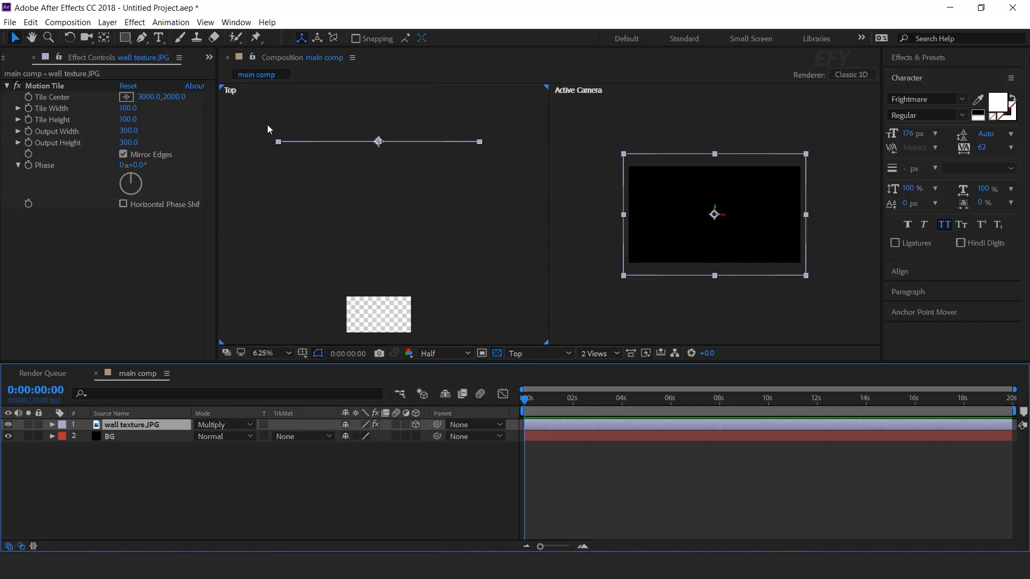
click(320, 479)
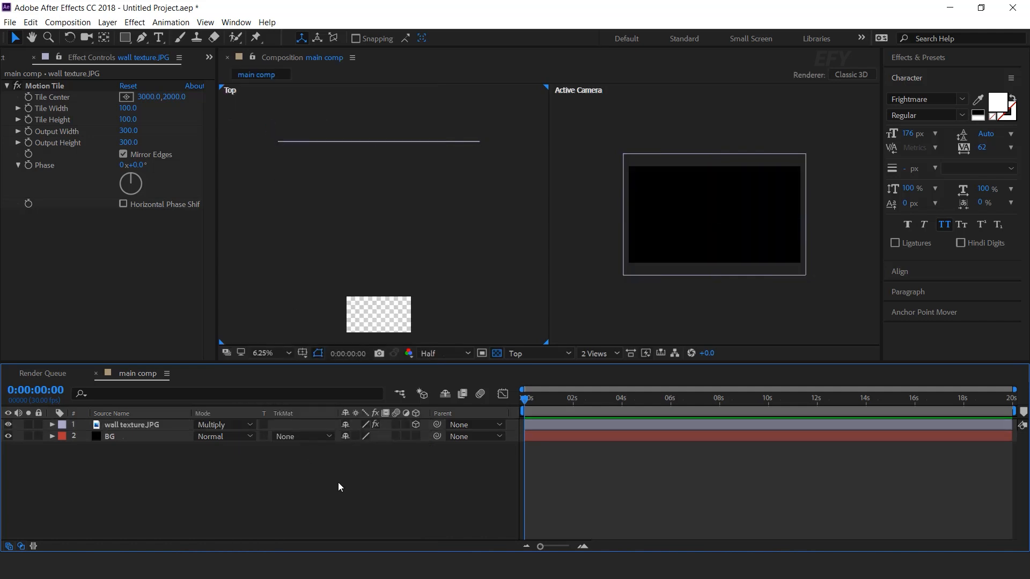
Add skull texture.jpg above the wall texture in main comp as a 3D layer with Screen blending mode
click(18, 57)
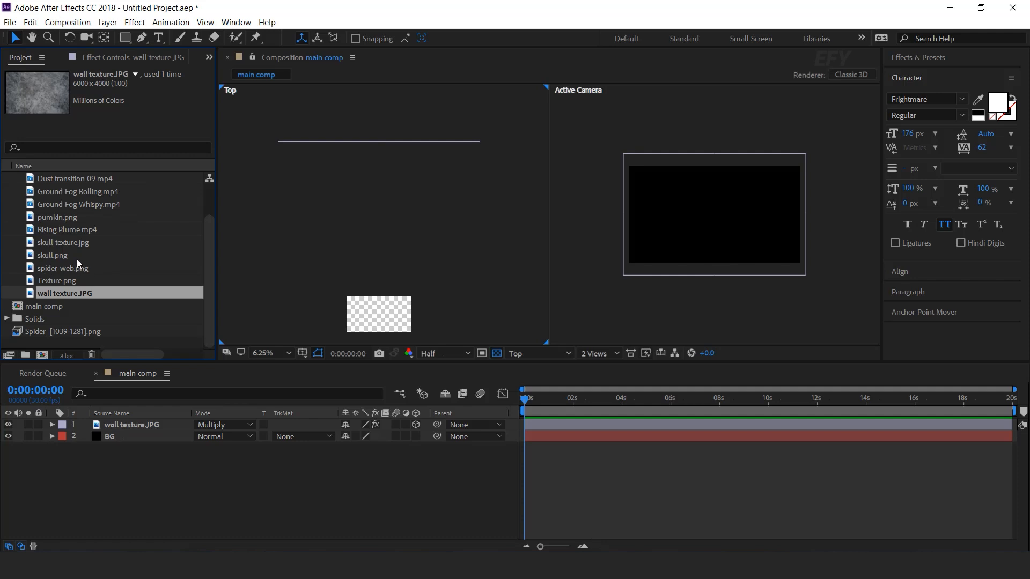
click(42, 243)
drag(72, 244, 159, 421)
click(217, 425)
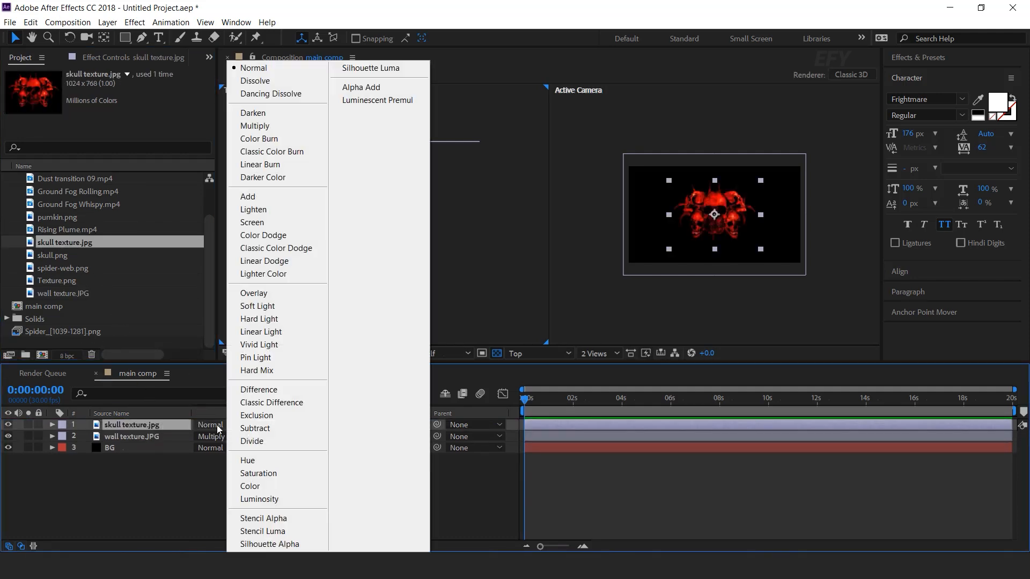
click(260, 222)
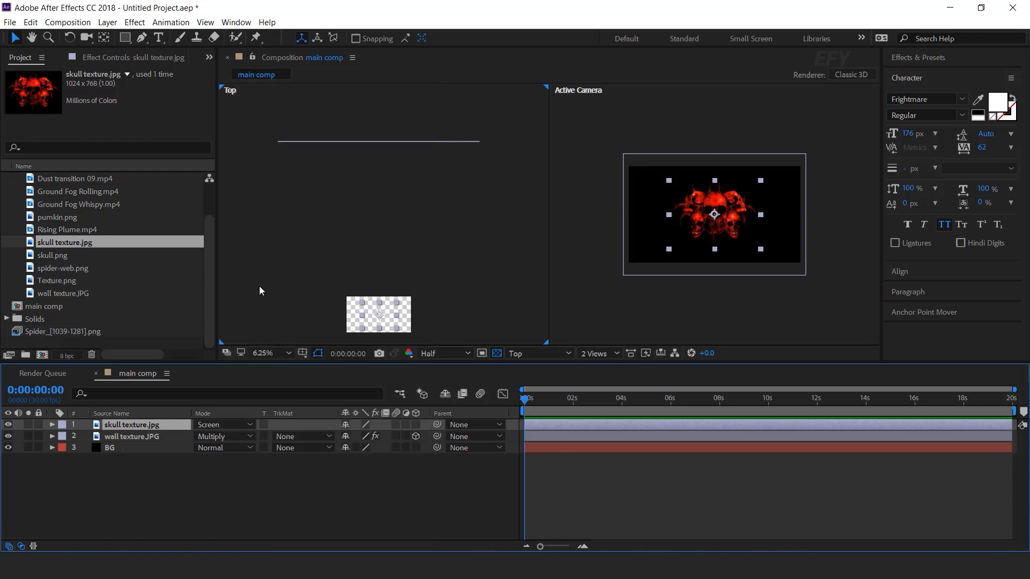
click(416, 424)
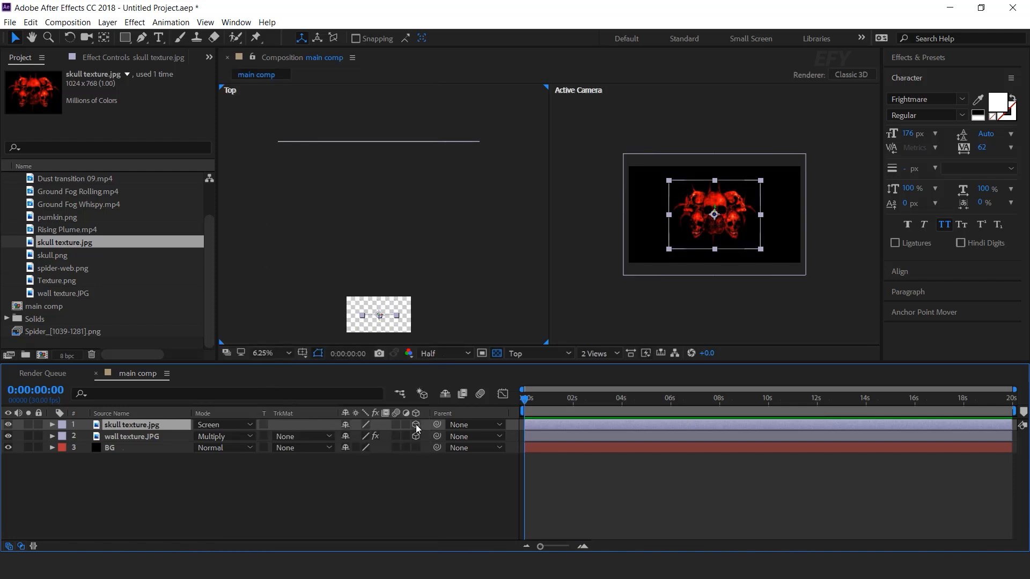
Push the skull texture layer back in depth to just in front of the wall and scale it to 150%
drag(377, 318, 374, 177)
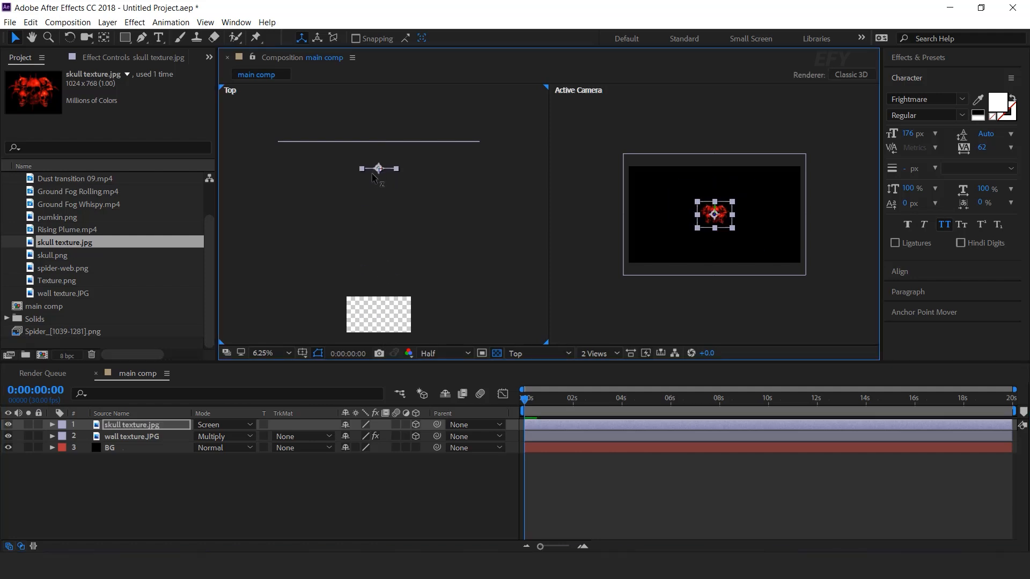
click(144, 425)
key(s)
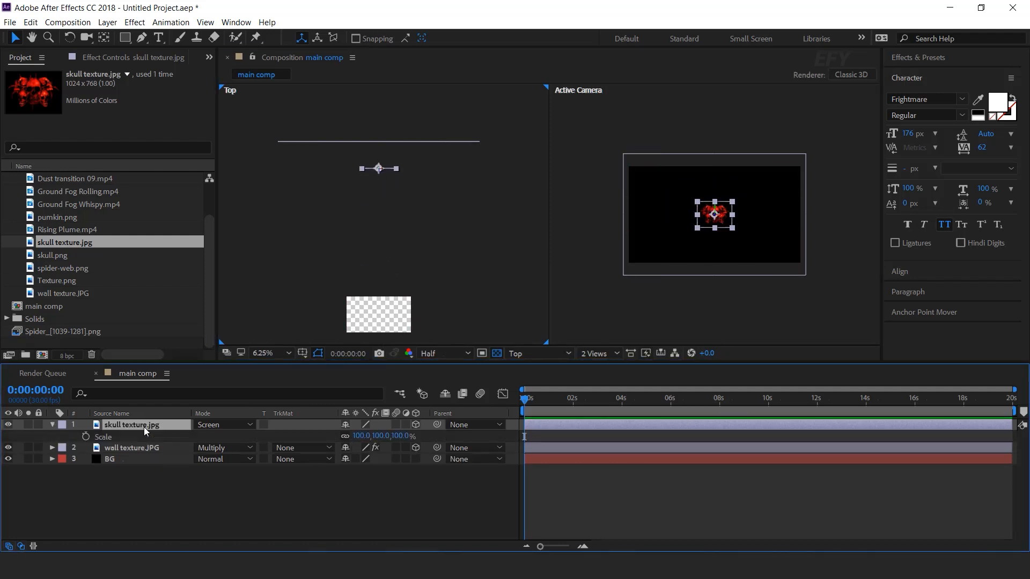
click(399, 436)
text(150)
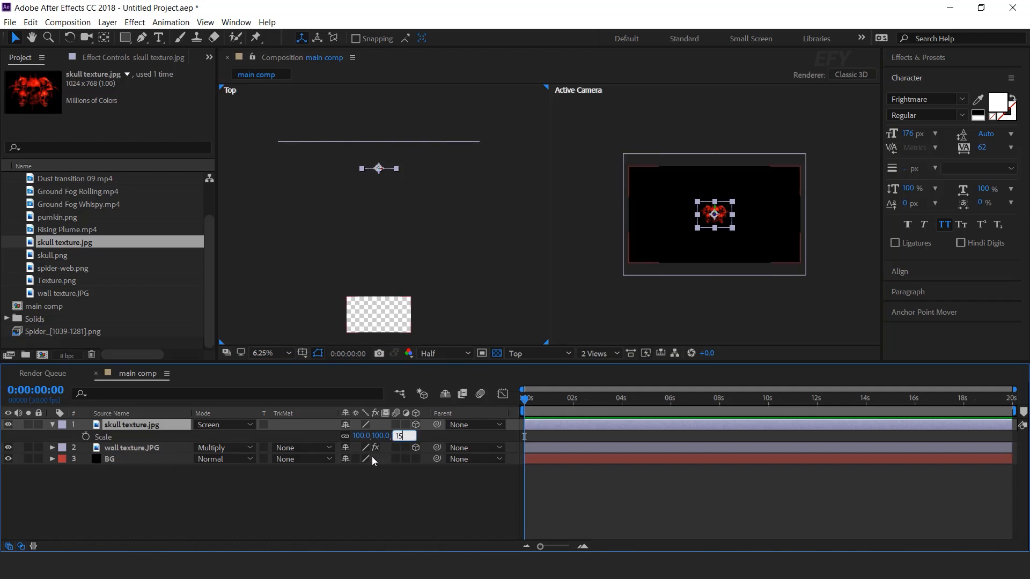
key(Return)
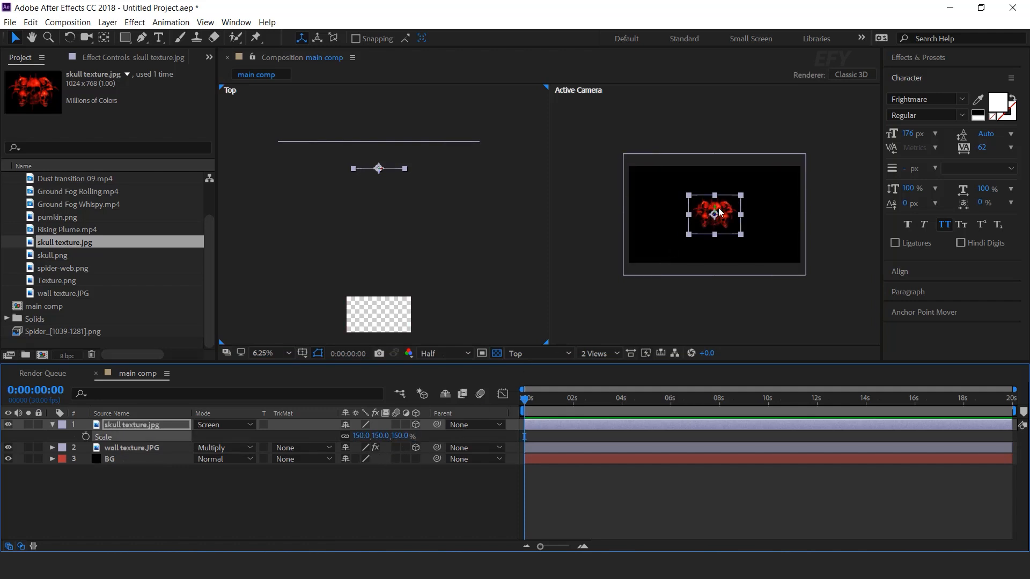
Raise the skull texture above the centre of the frame in the Active Camera view
drag(716, 211, 717, 179)
key(period)
key(period)
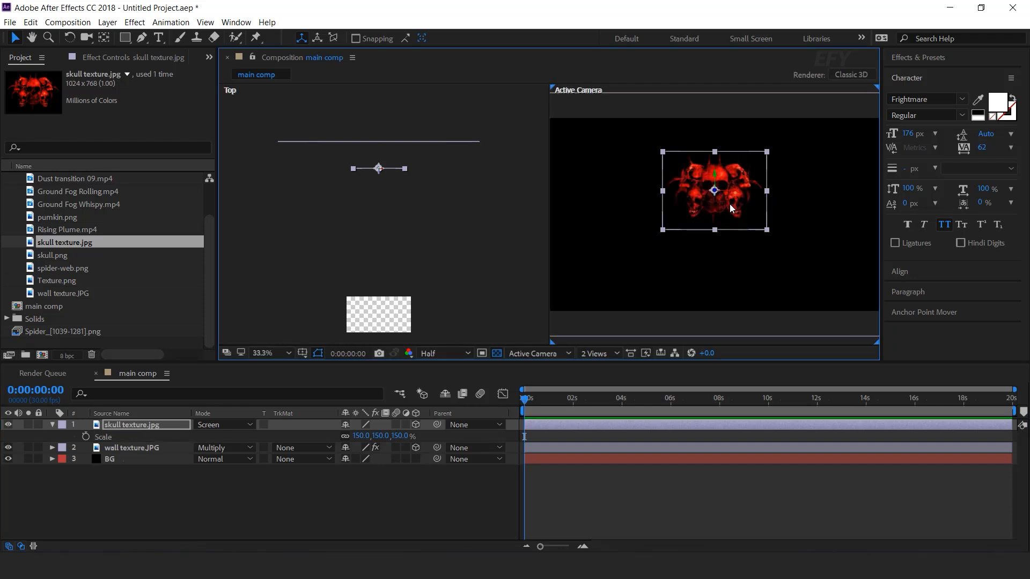
Set the skull texture layer's opacity to 60%
click(145, 424)
key(t)
click(349, 436)
text(60)
key(Return)
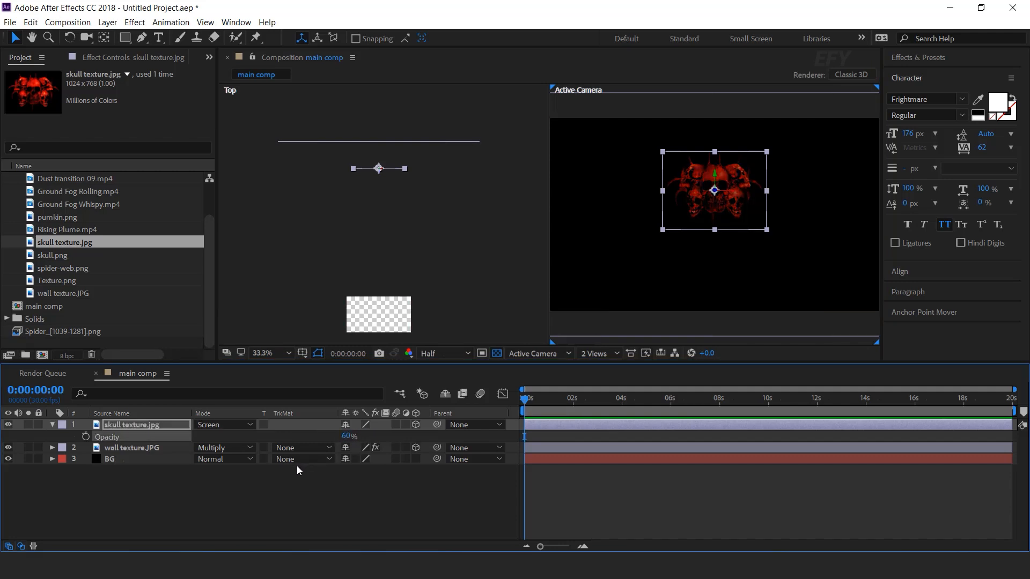
click(297, 465)
click(53, 424)
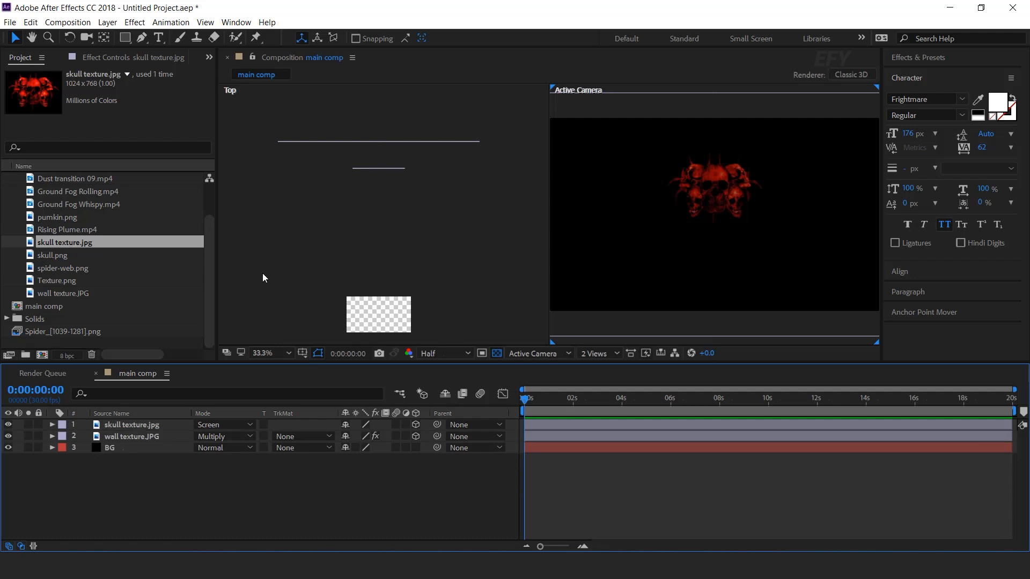
Add Texture.png above the skull texture as a 3D layer with Screen blending mode
click(47, 280)
drag(46, 281, 138, 427)
click(236, 425)
click(265, 223)
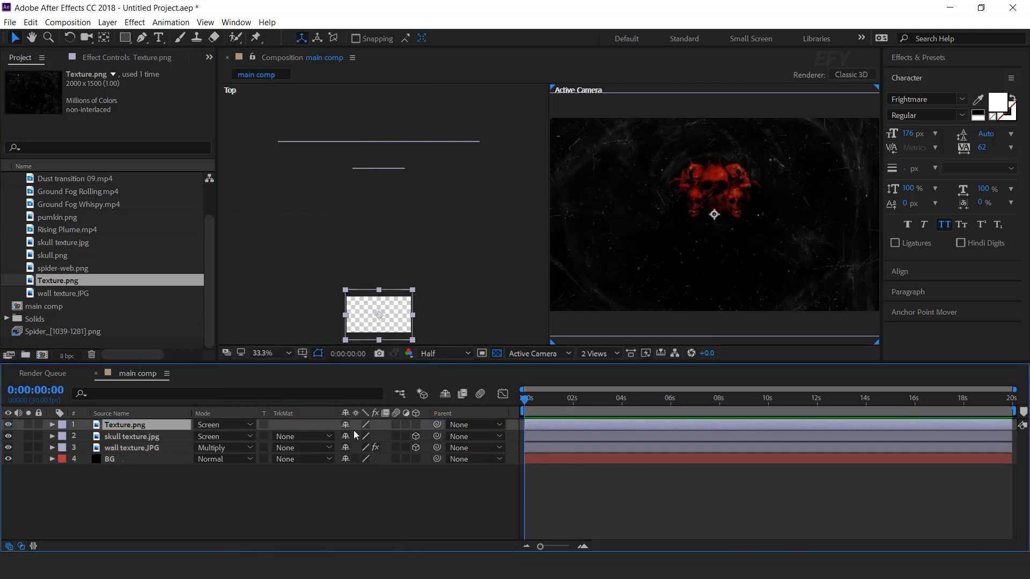
click(416, 424)
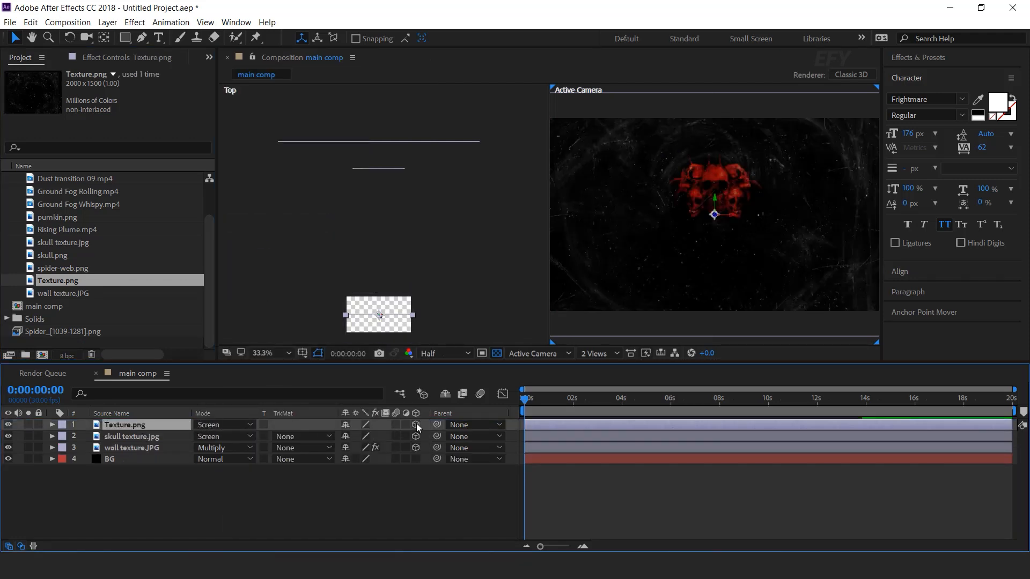
Push the Texture.png layer back in depth to a position in front of the skull texture
click(379, 320)
scroll(381, 263, down, 5)
drag(384, 216, 384, 212)
Apply Motion Tile to Texture.png with output width and height of 300 and mirrored edges
key(ctrl+space)
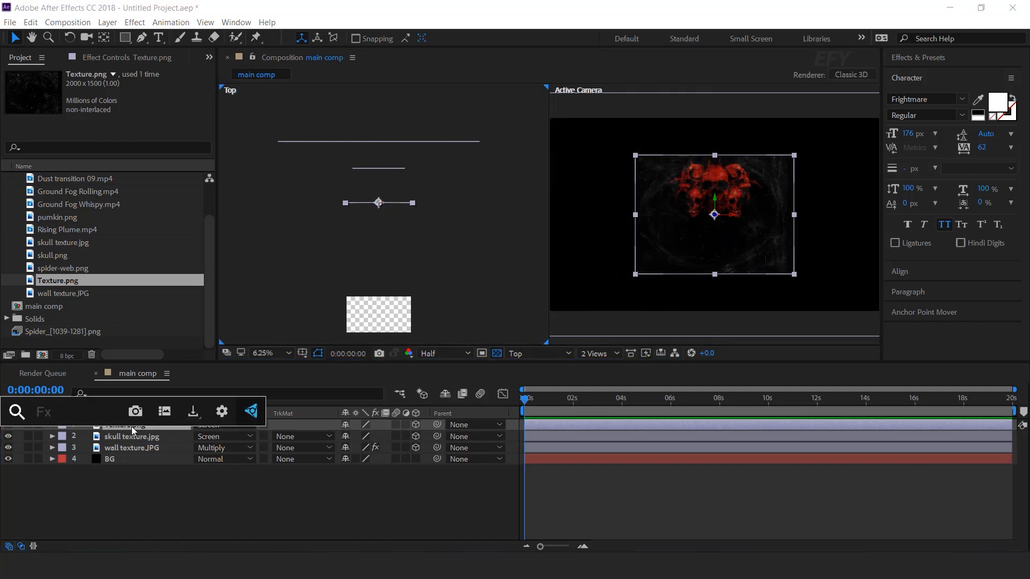
text(moti)
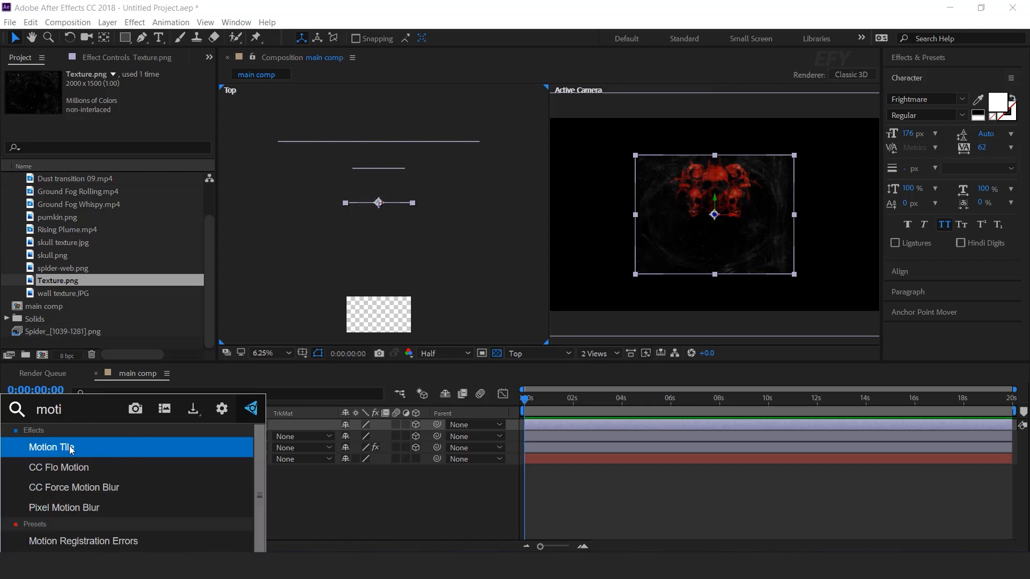
click(72, 448)
click(132, 132)
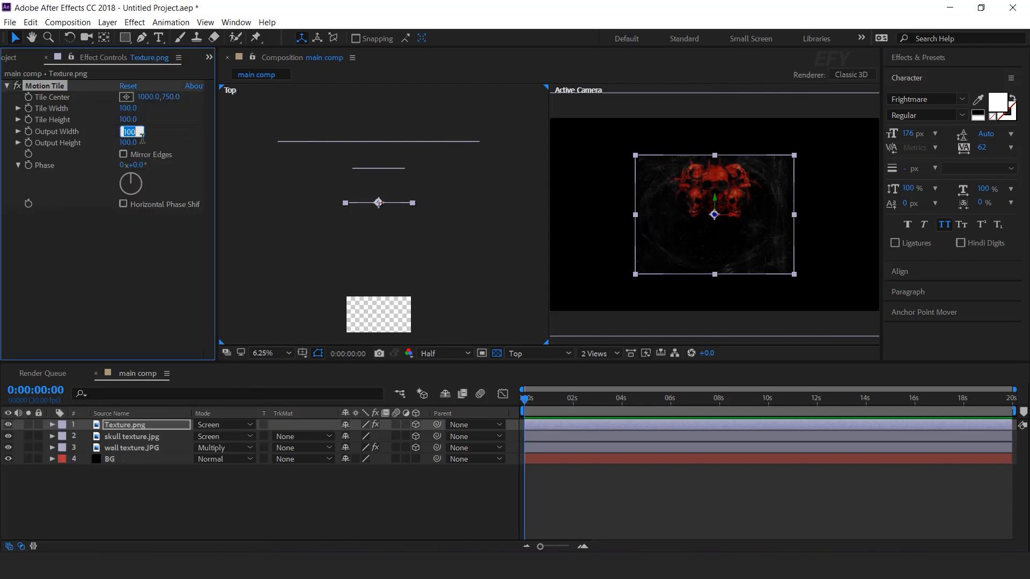
text(3)
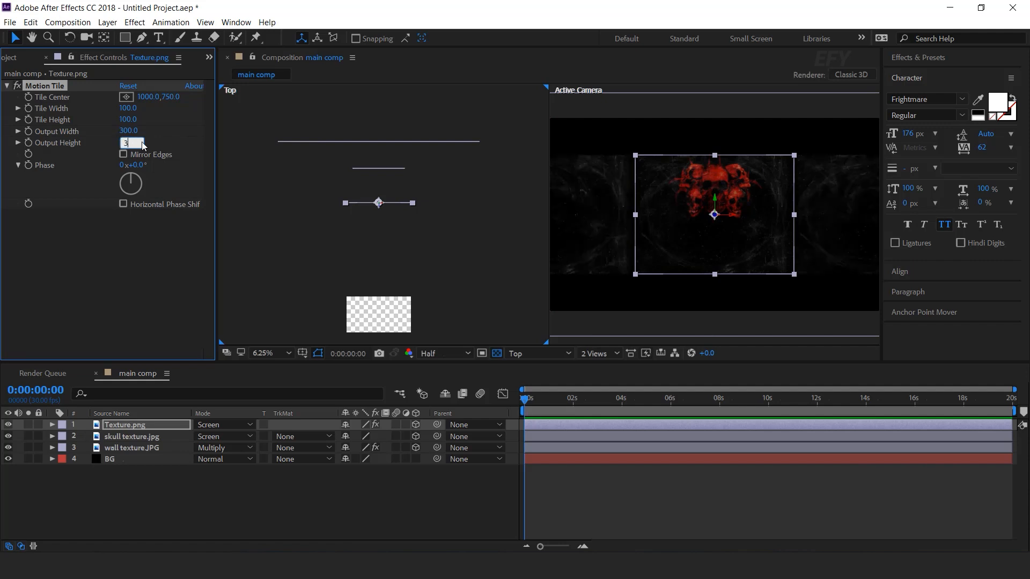
text(00)
key(Return)
click(124, 155)
click(365, 502)
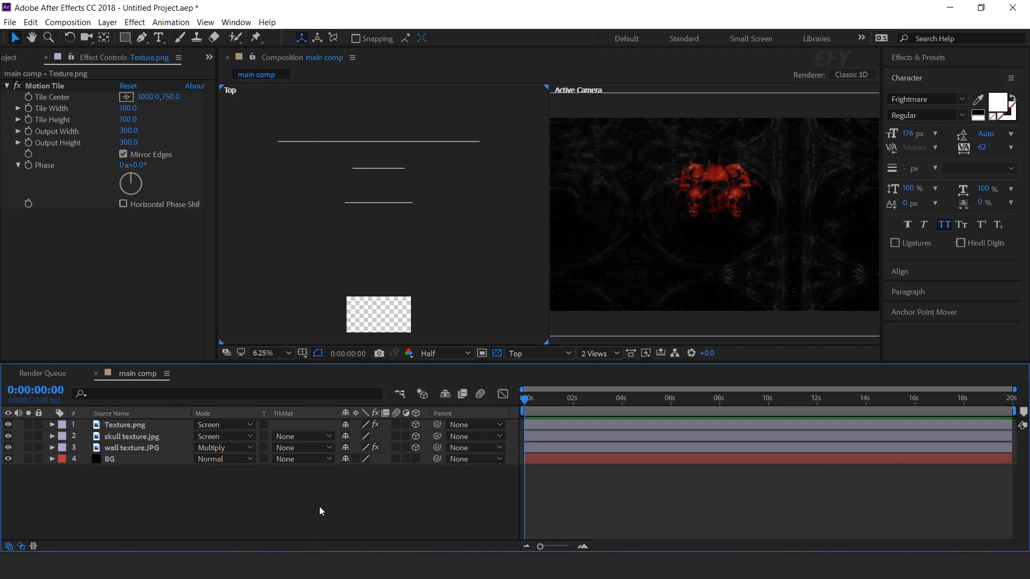
Add spider-web.png above Texture.png as a 3D layer with Screen blending mode
click(18, 53)
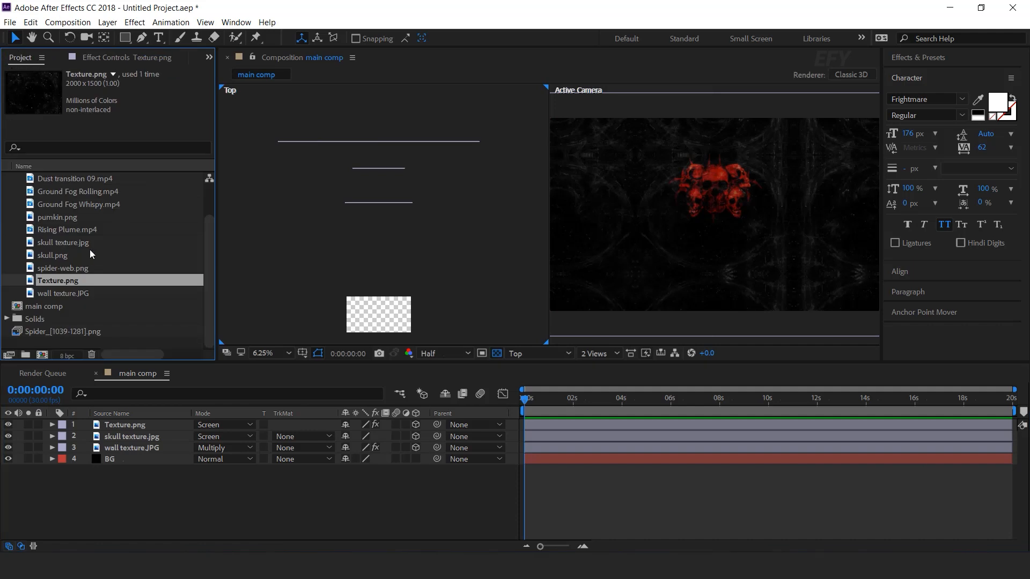
drag(69, 269, 162, 423)
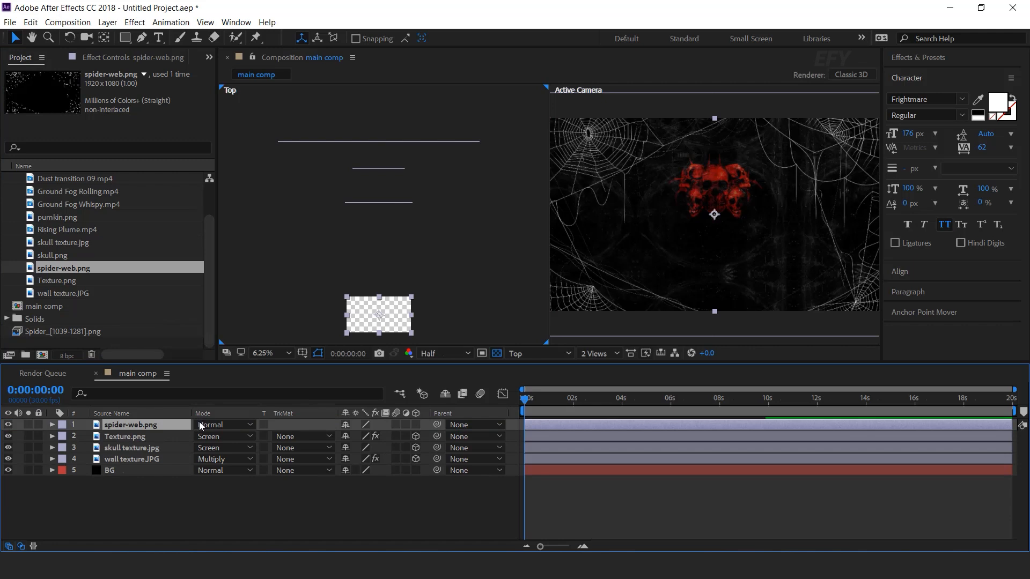
click(223, 425)
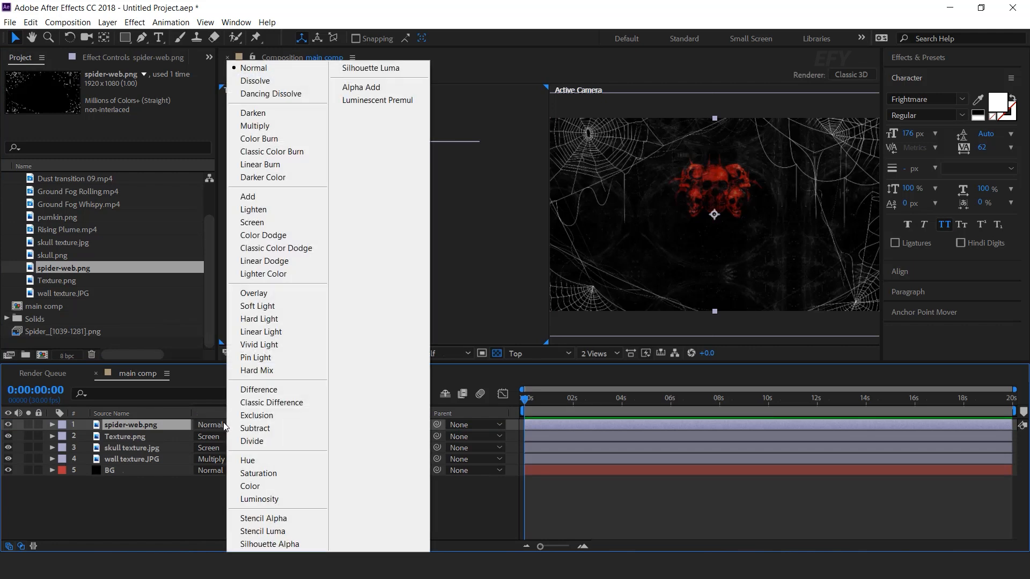
click(275, 226)
click(416, 424)
Push spider-web.png back in depth to just in front of Texture.png and scale it to 261%
click(378, 318)
drag(381, 261, 379, 223)
click(135, 426)
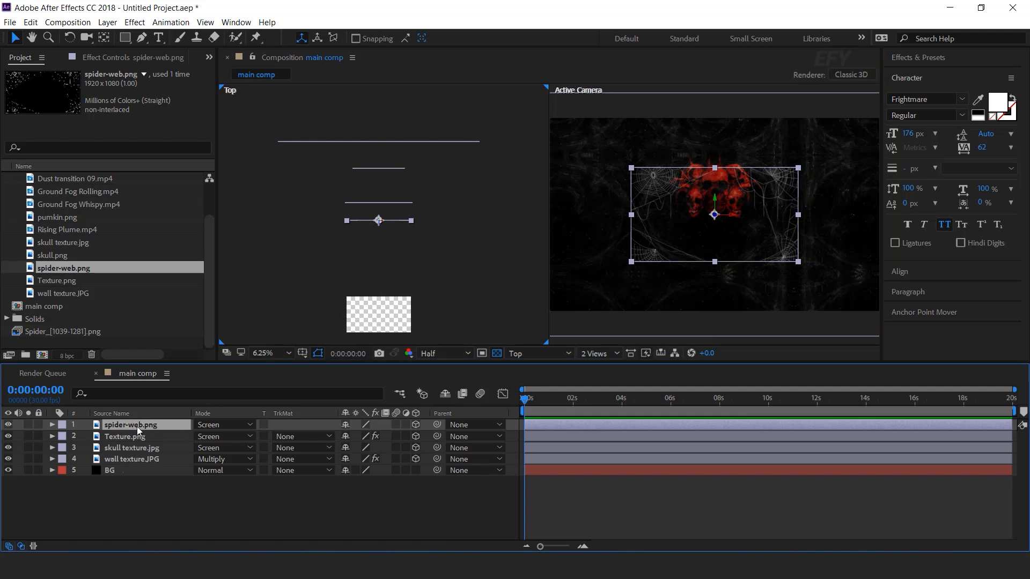
key(s)
drag(360, 437, 505, 441)
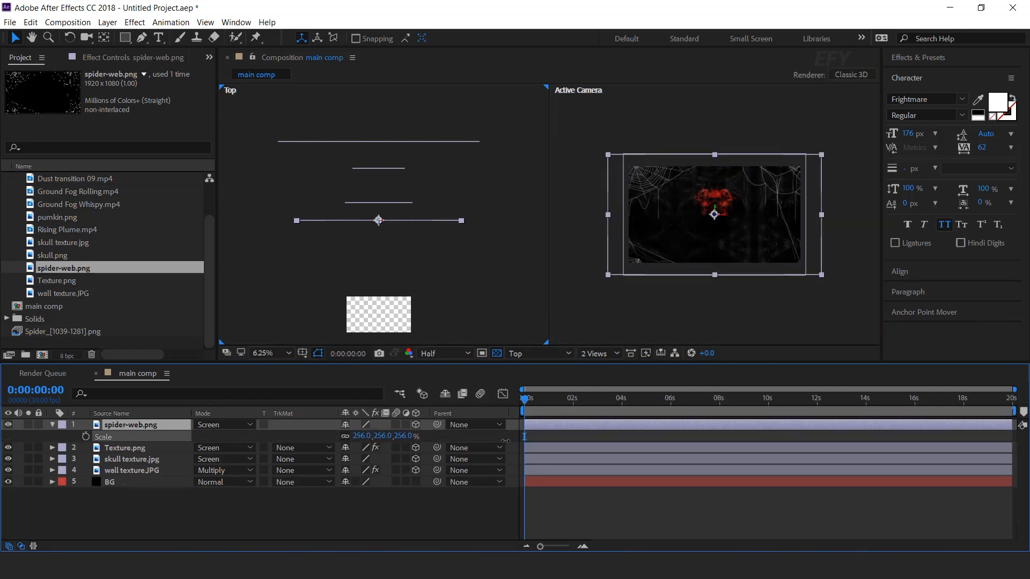
drag(400, 438, 409, 436)
click(399, 513)
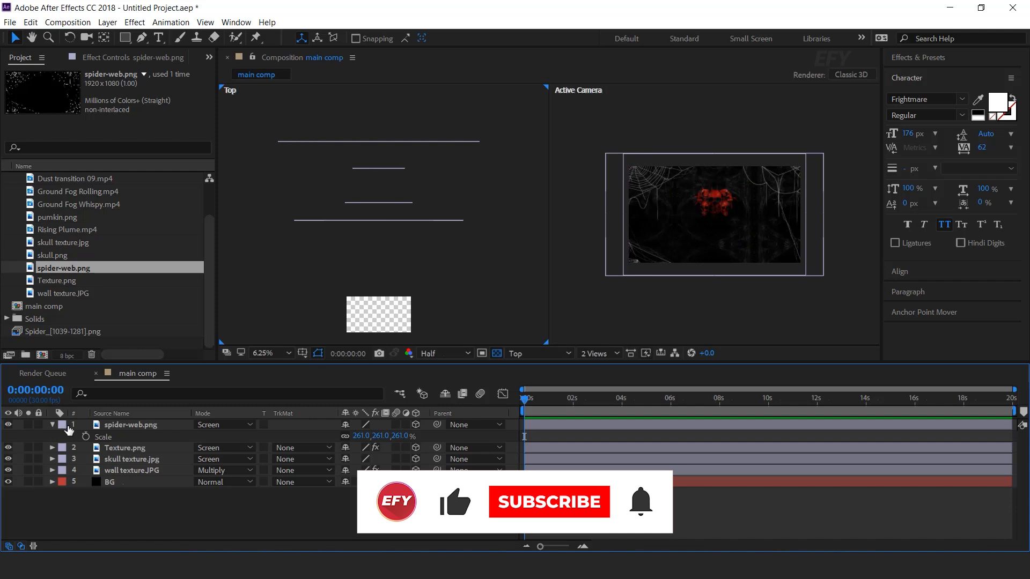
click(52, 425)
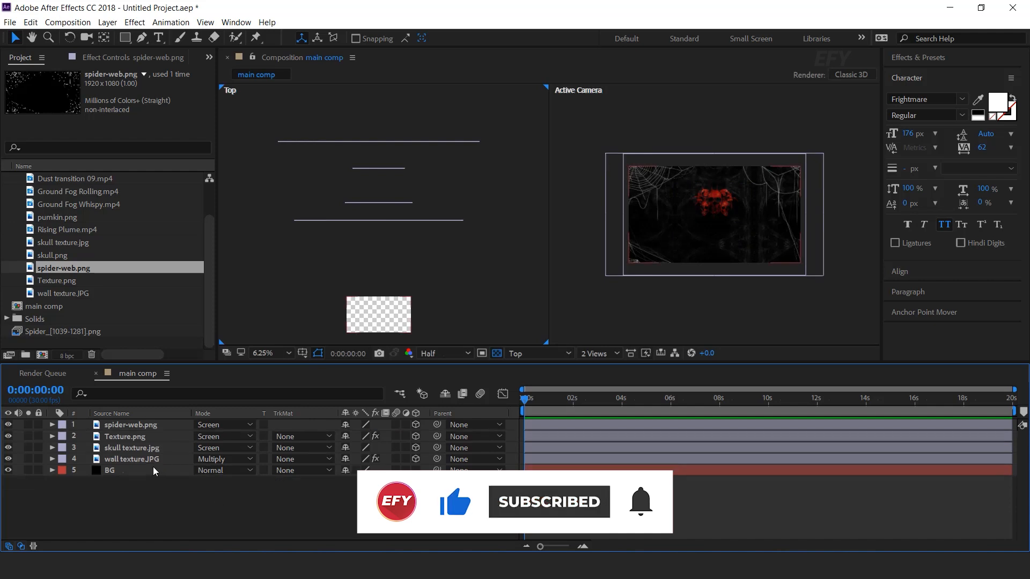
Create a two-node camera named Camera 1 with the 50mm preset and depth of field enabled
right_click(401, 505)
mouse_move(472, 383)
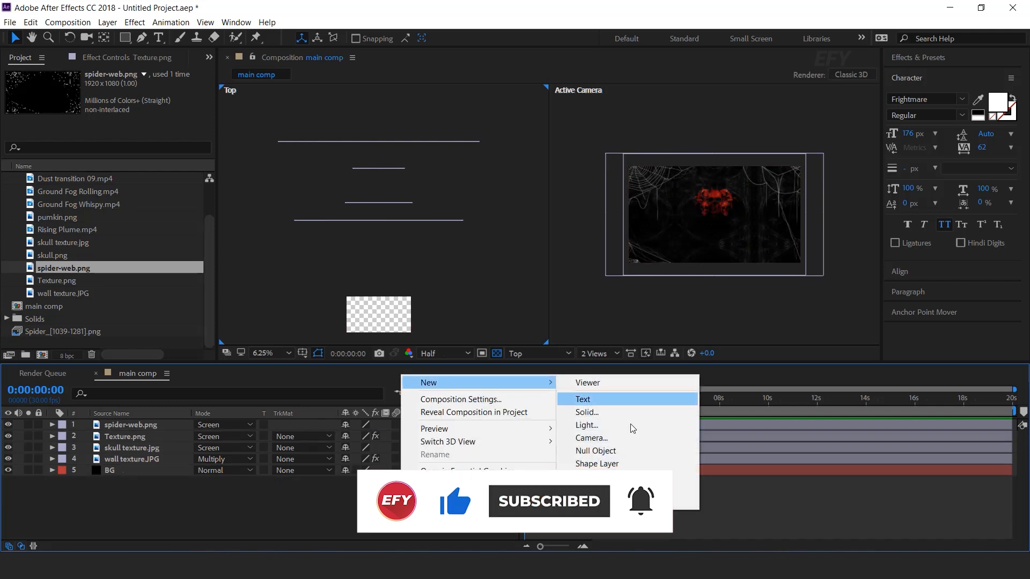
click(632, 439)
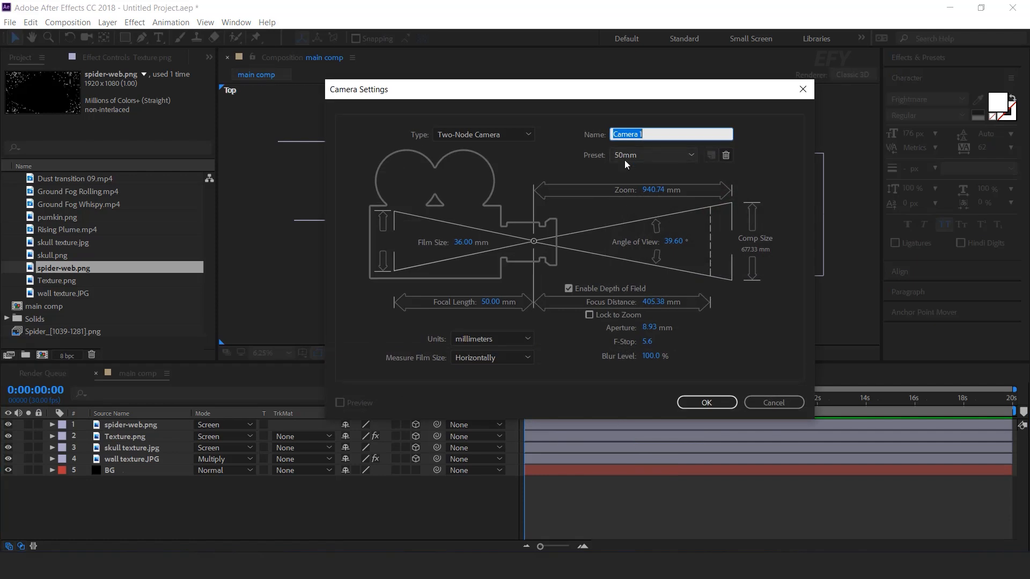
click(723, 404)
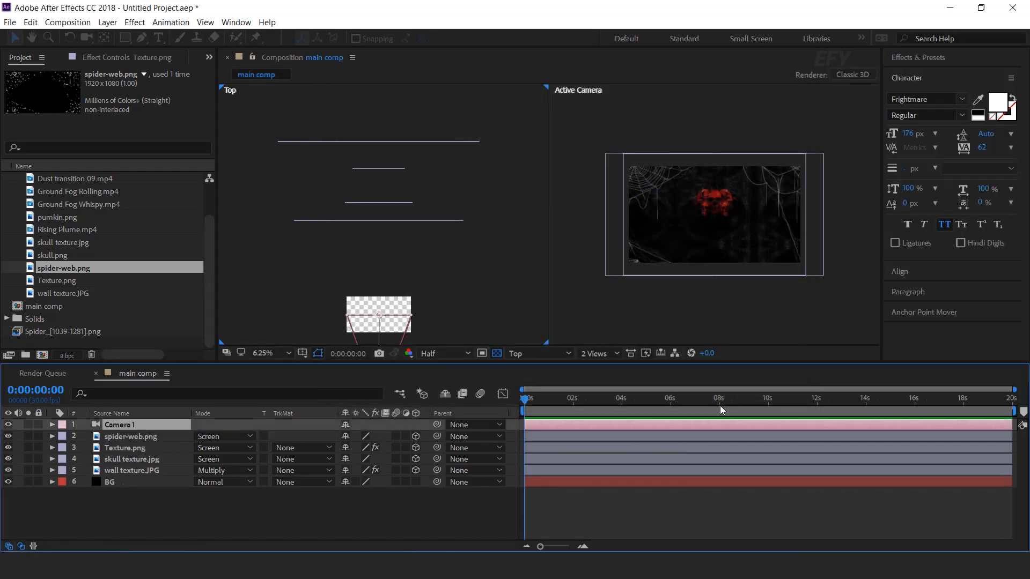
Create a 3D null object and parent Camera 1 to it
right_click(415, 509)
mouse_move(464, 383)
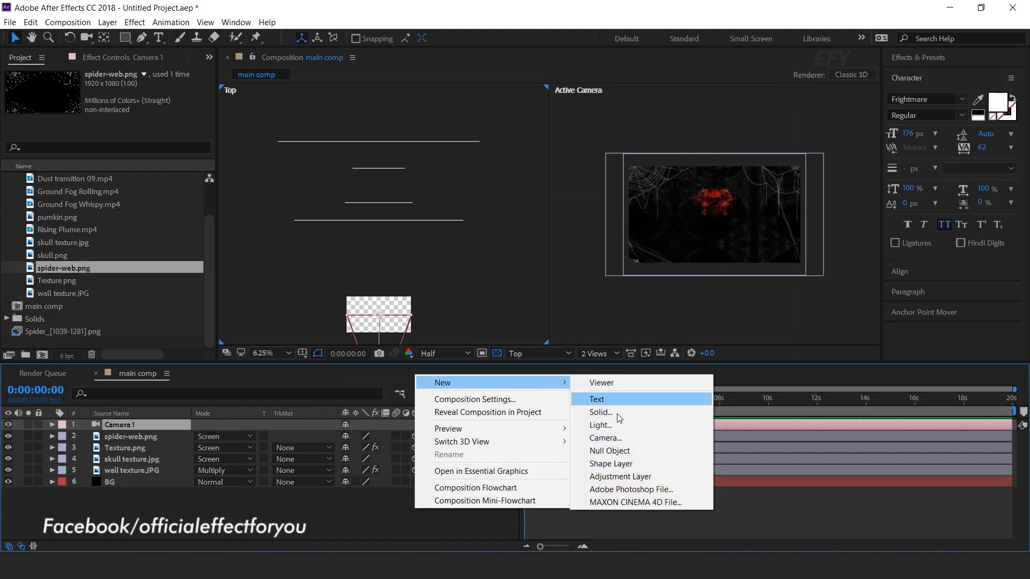
click(633, 449)
drag(438, 436, 127, 426)
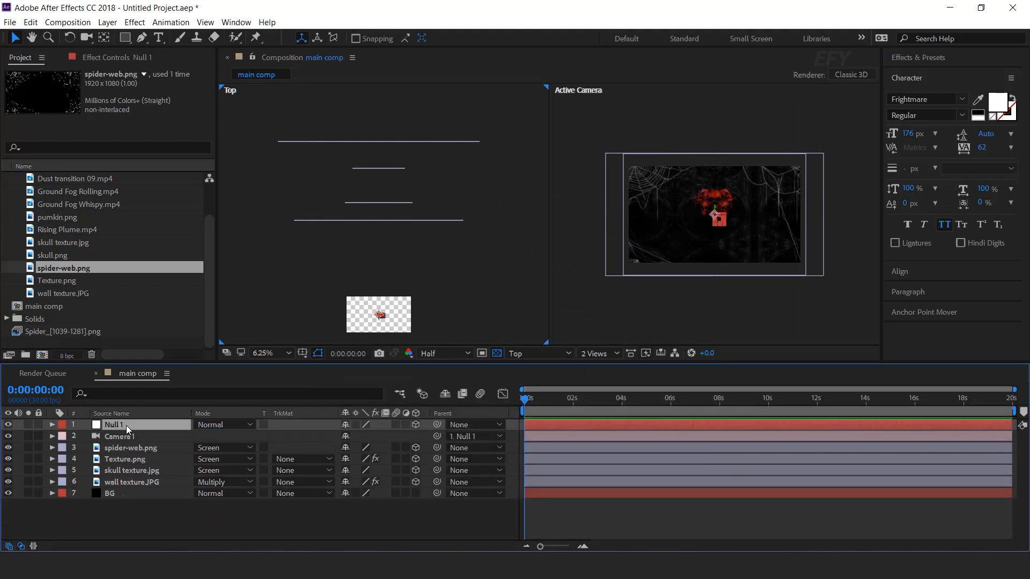
Keyframe Null 1's position at 4 seconds and set its Z position to -4100 at 0 seconds
key(p)
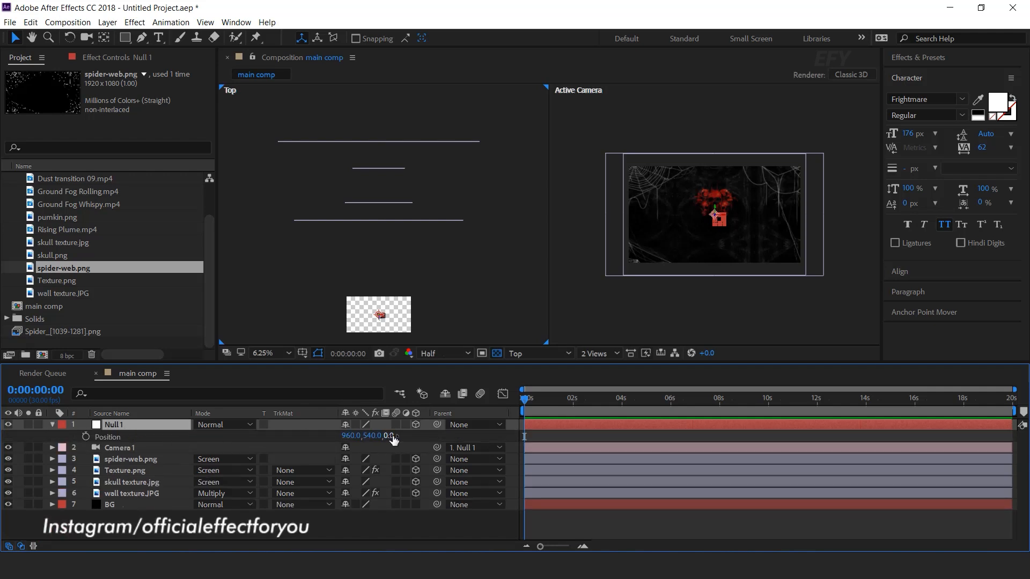
click(583, 547)
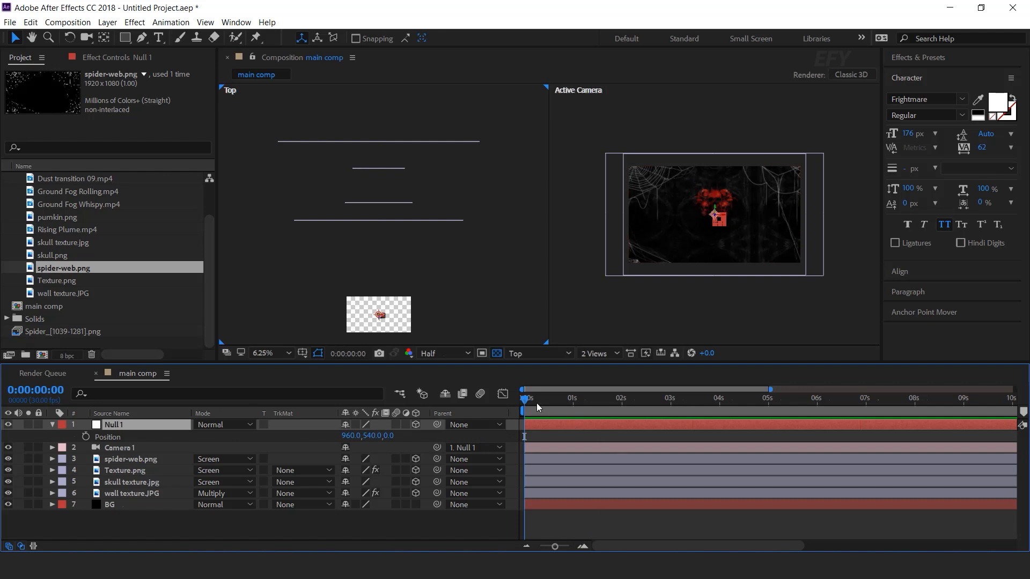
drag(574, 400, 720, 402)
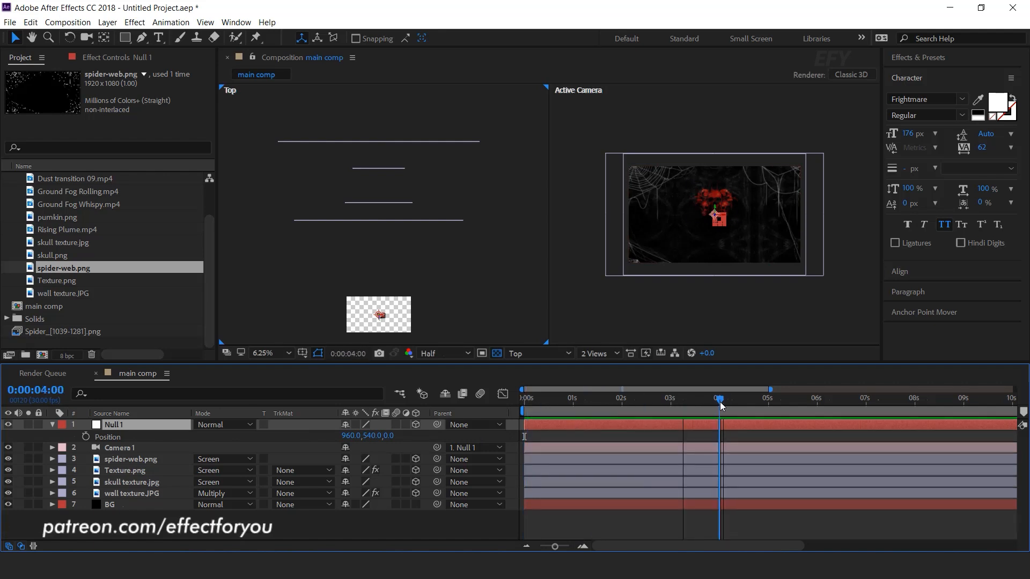
click(86, 438)
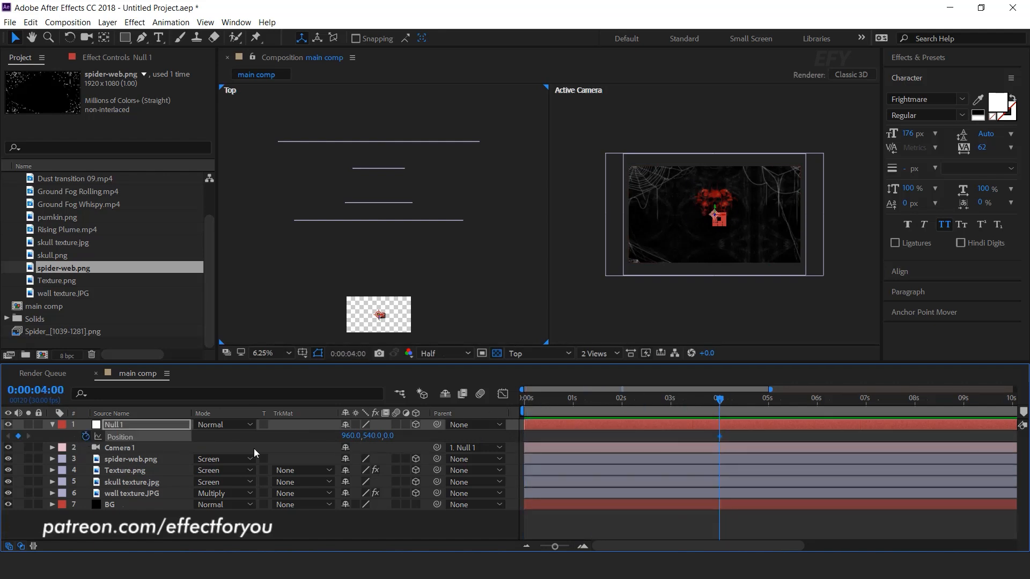
key(Home)
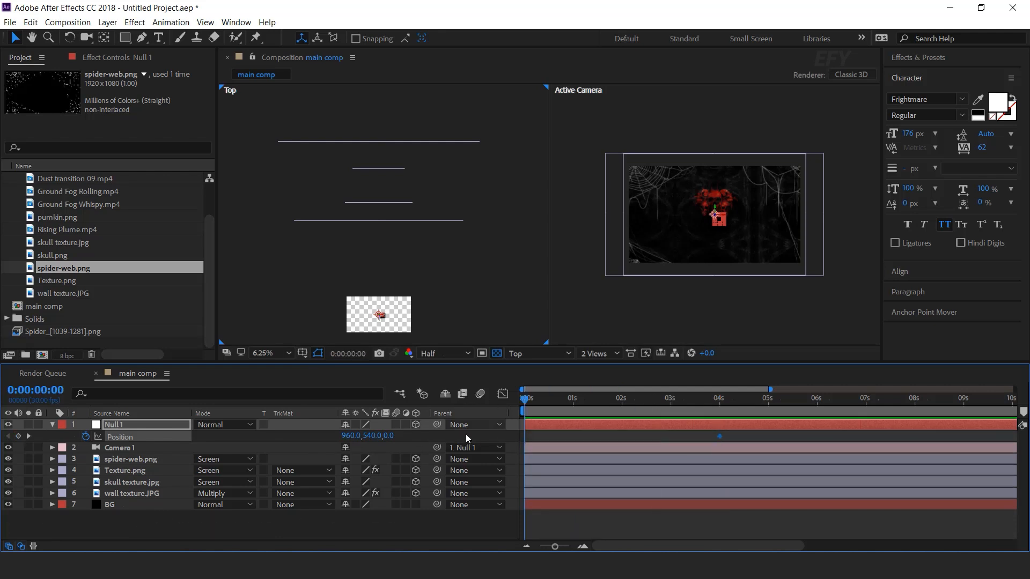
drag(391, 436, 120, 441)
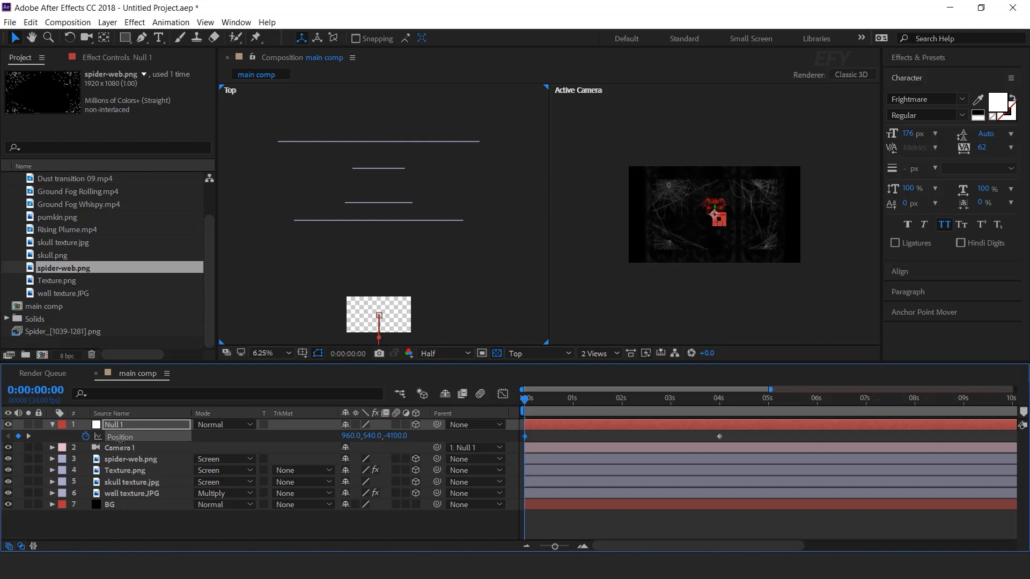
Keyframe Null 1's Z Rotation at 0 seconds with a value of -20°
click(130, 426)
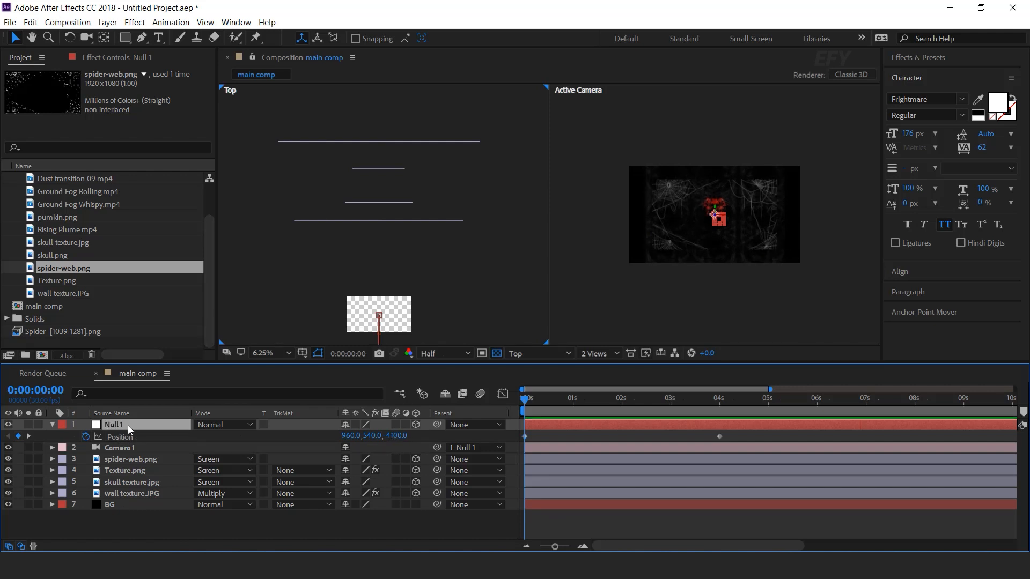
key(shift+r)
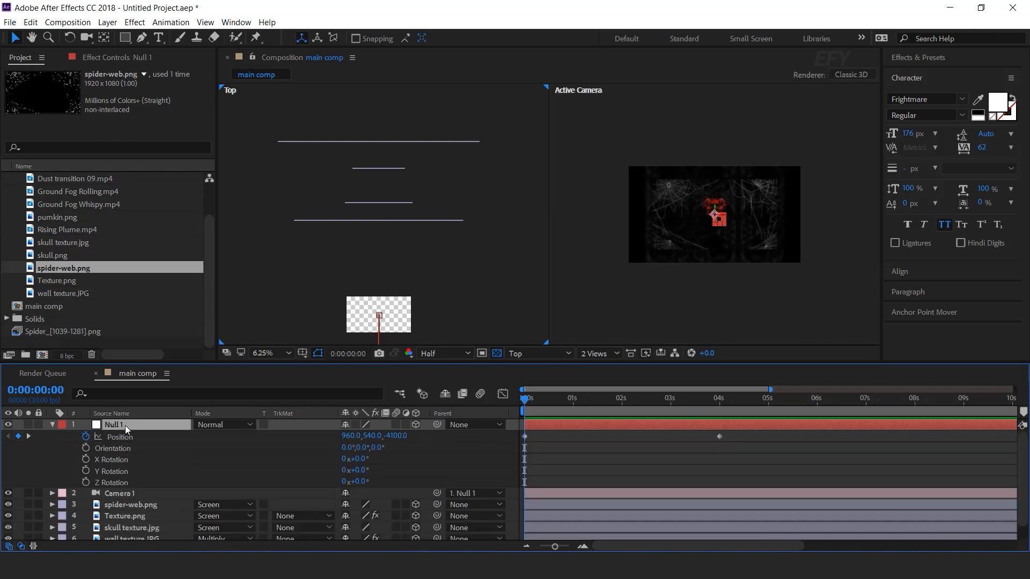
click(85, 483)
click(364, 482)
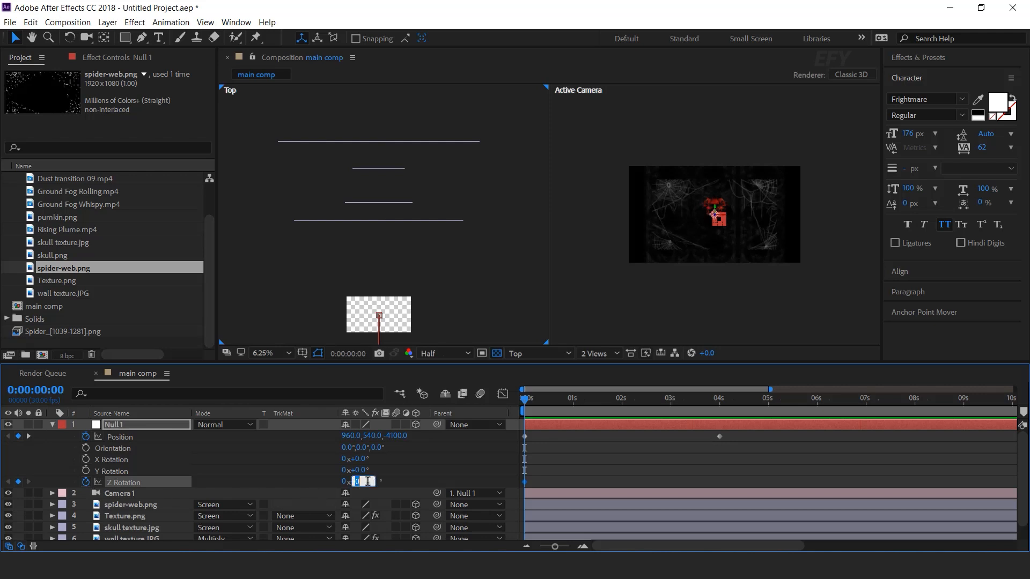
text(-20)
key(Return)
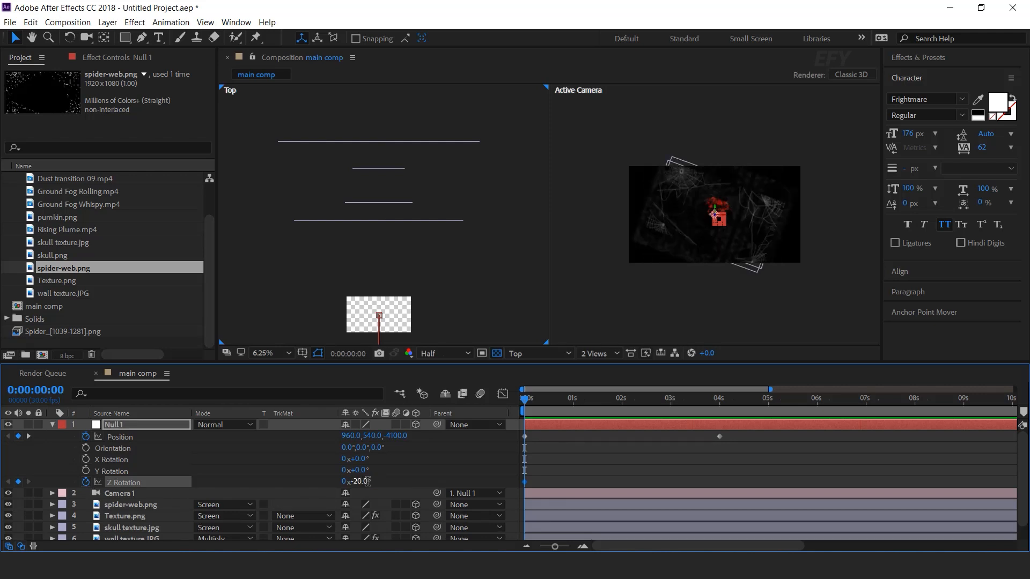
Set Null 1's Z Rotation to 0° at 4 seconds
click(720, 399)
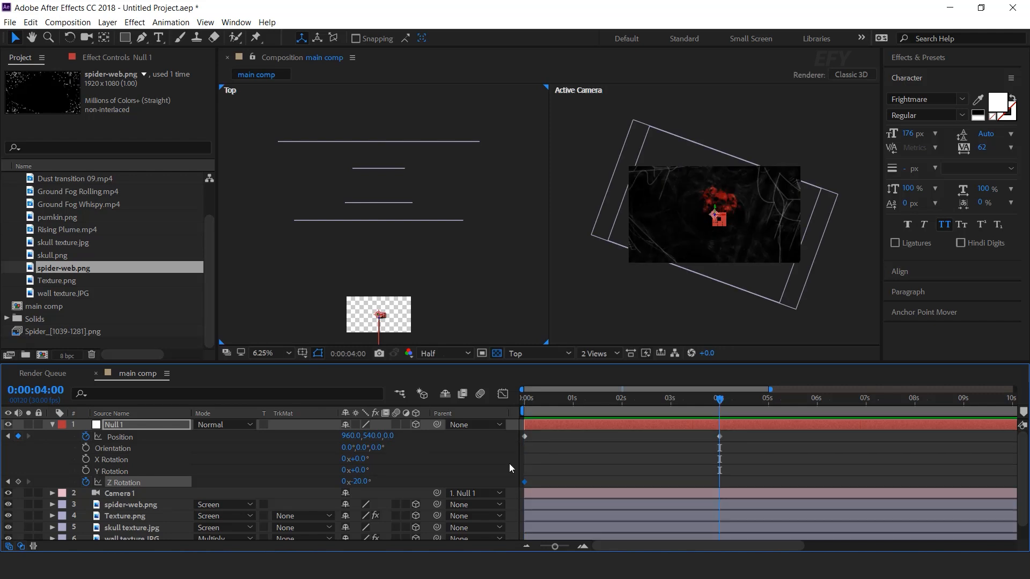
click(360, 482)
text(0)
key(Return)
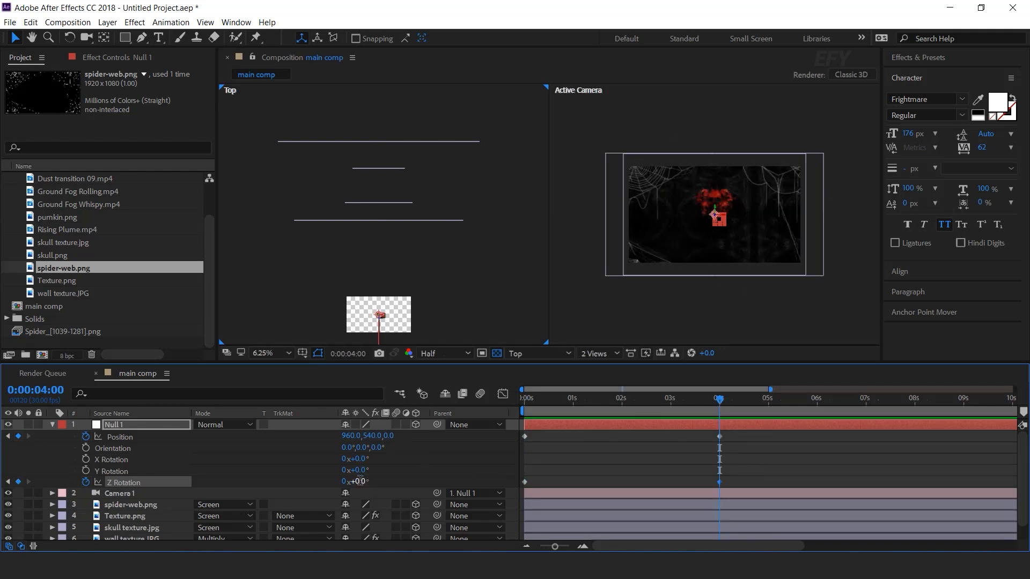
Apply Easy Ease to all of Null 1's keyframes and reshape the speed curve so it peaks early and slows down gradually
drag(750, 440, 491, 491)
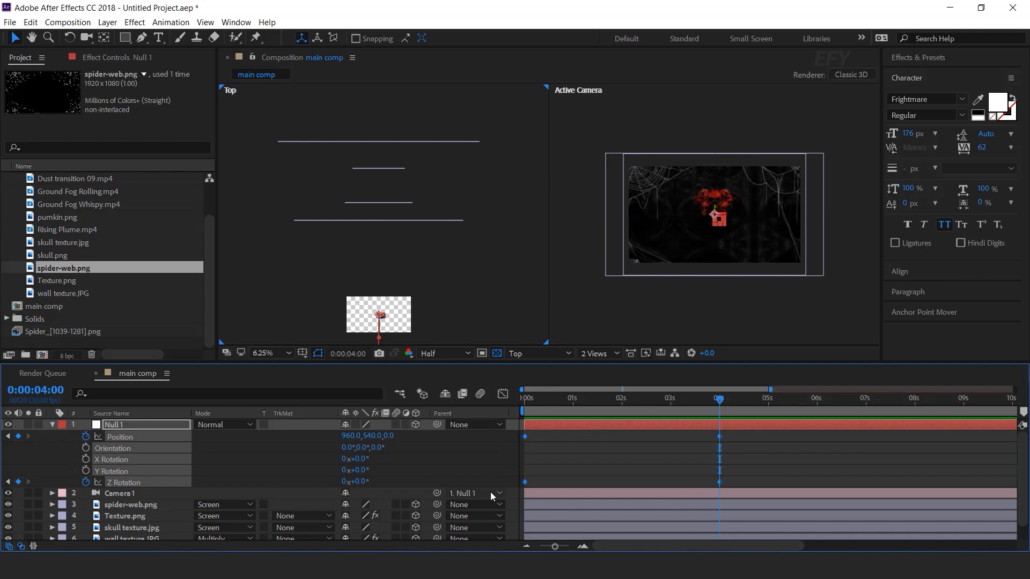
right_click(526, 435)
mouse_move(585, 429)
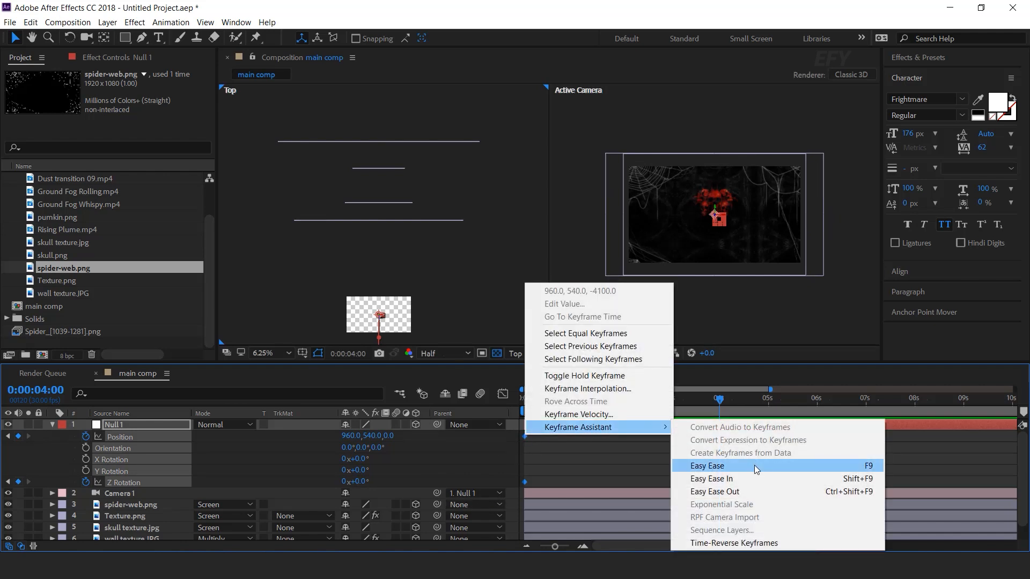
click(707, 465)
key(shift+F3)
drag(722, 509, 586, 510)
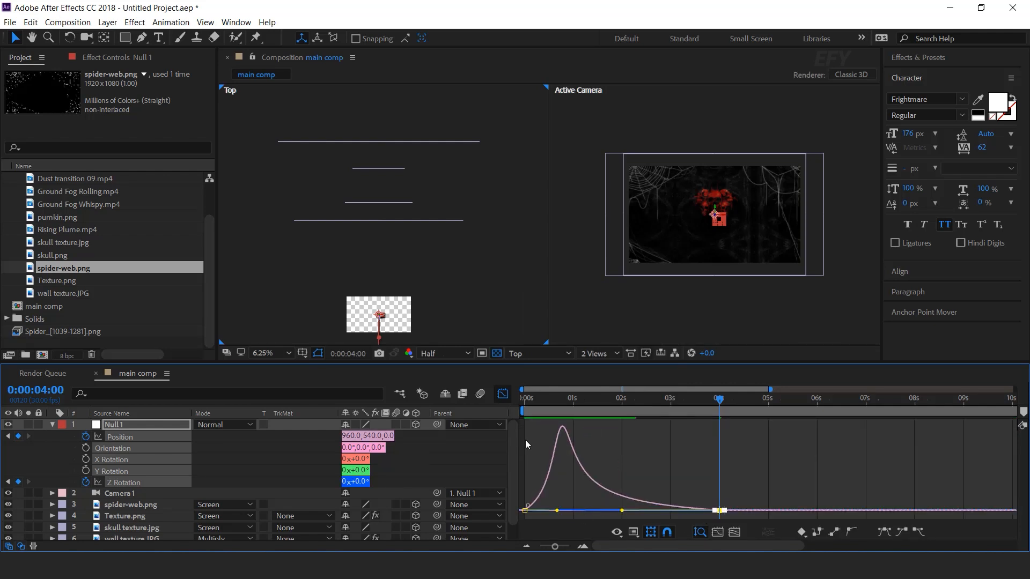
click(503, 394)
Preview the camera move and set Null 1's Z position to 2000 on the 4-second keyframe
key(Home)
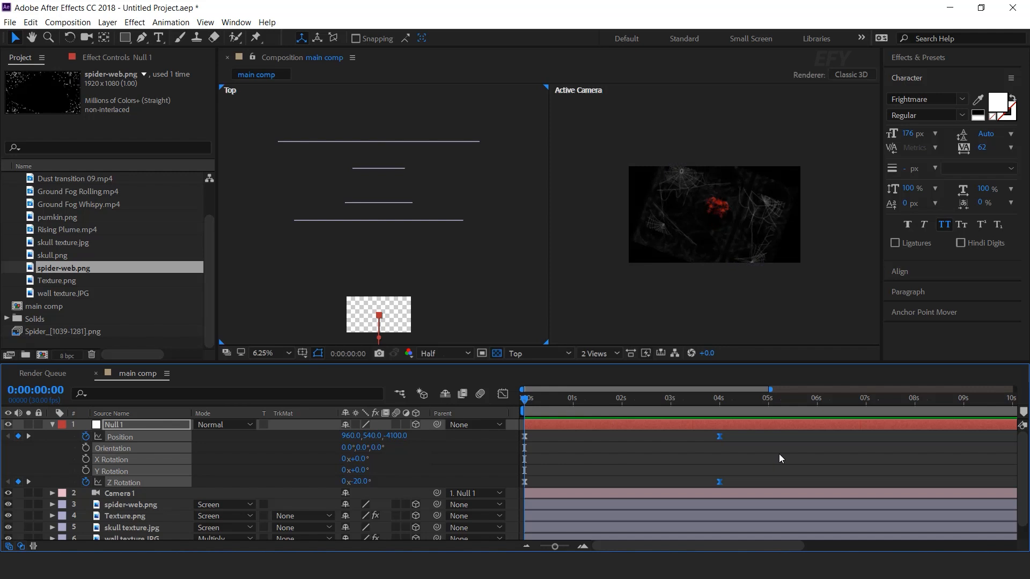
key(space)
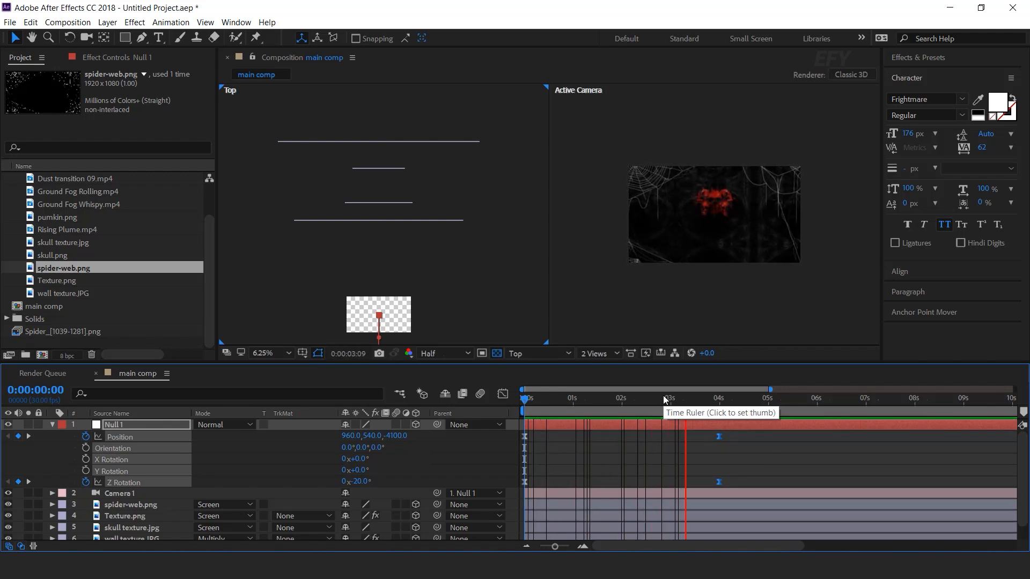
click(695, 400)
click(710, 400)
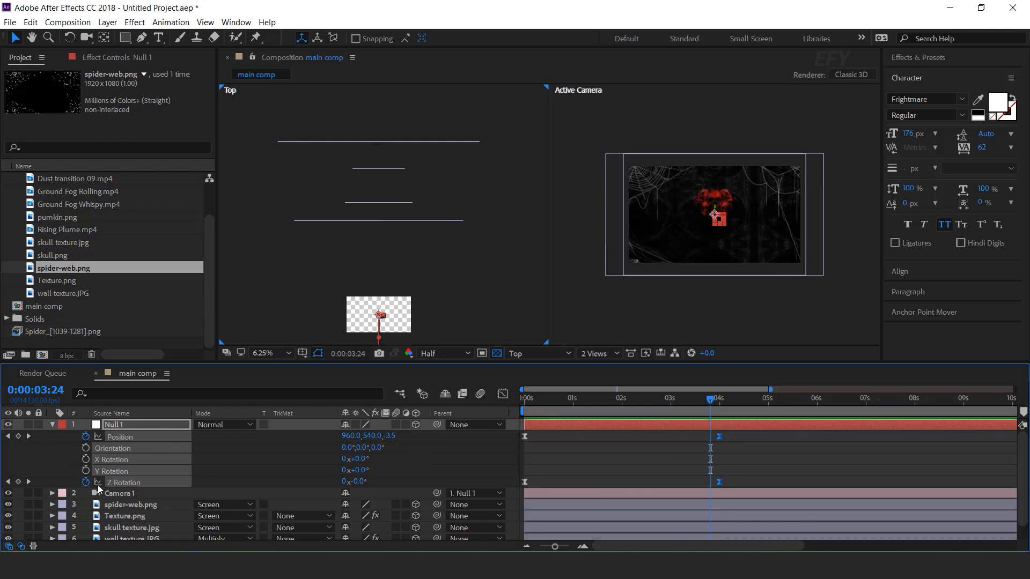
click(29, 436)
click(664, 457)
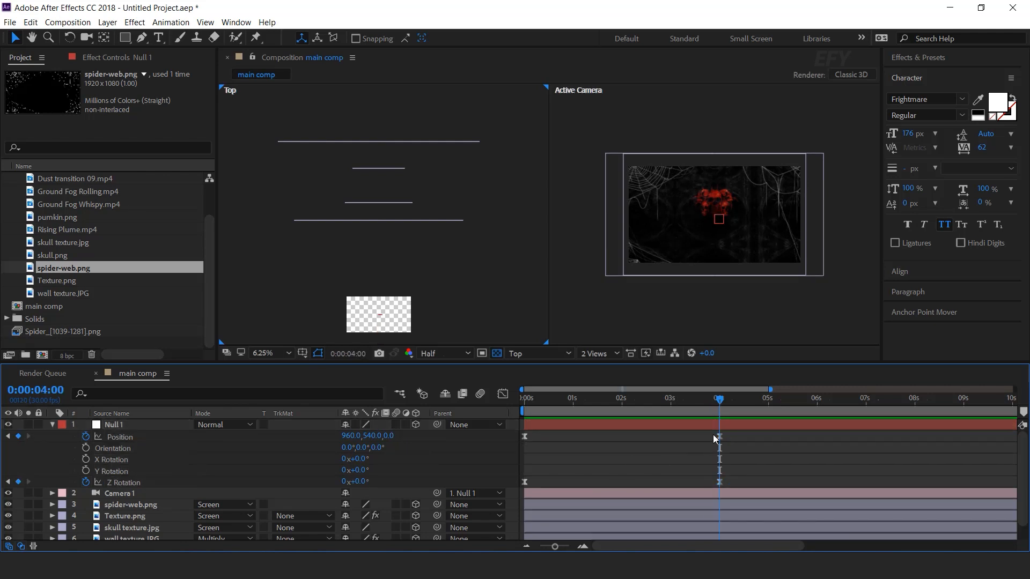
drag(393, 438, 986, 435)
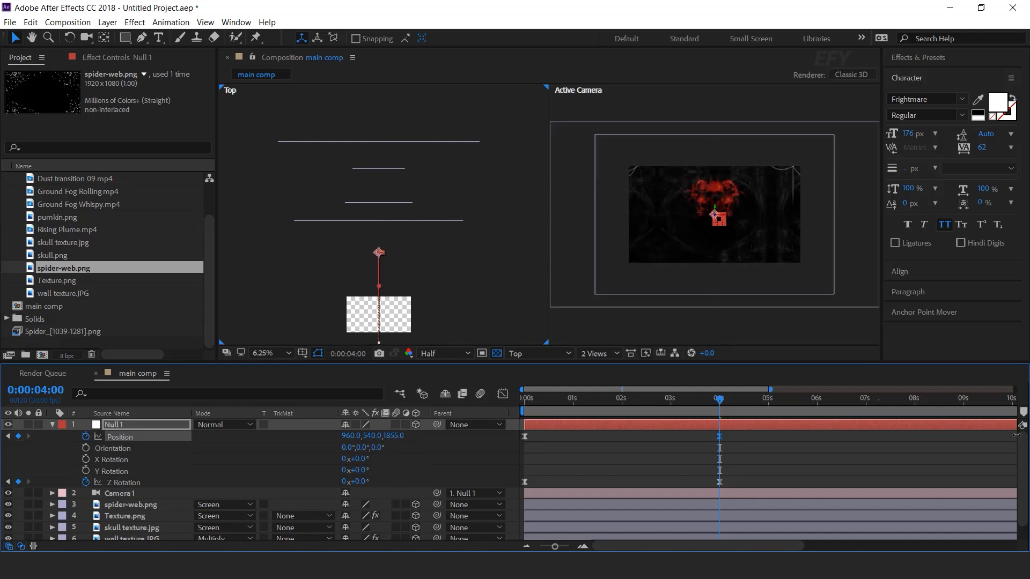
click(394, 436)
text(2000)
key(Return)
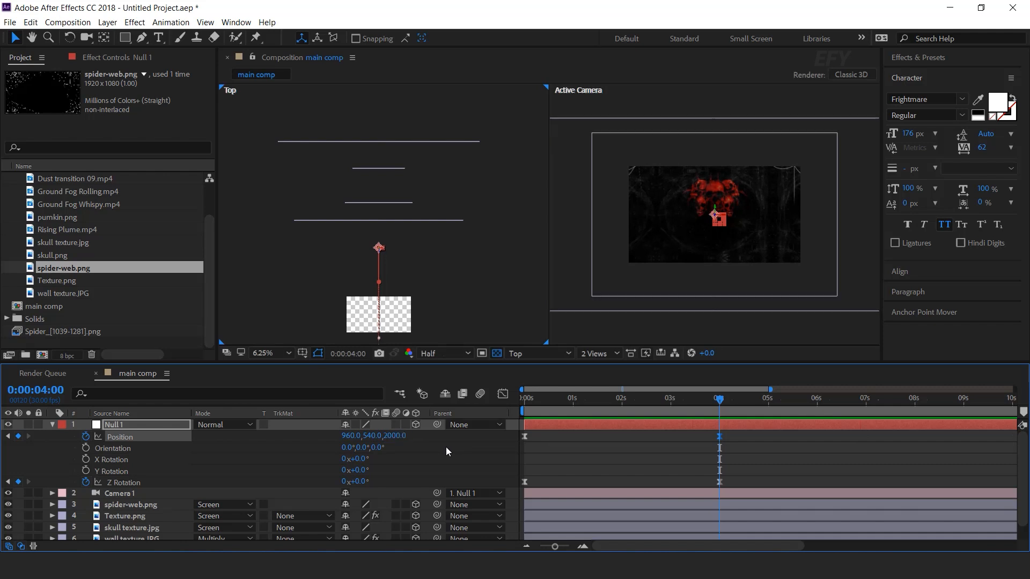
Preview the camera animation from the start and stop at frame 9 to check the layer coverage
key(Home)
key(space)
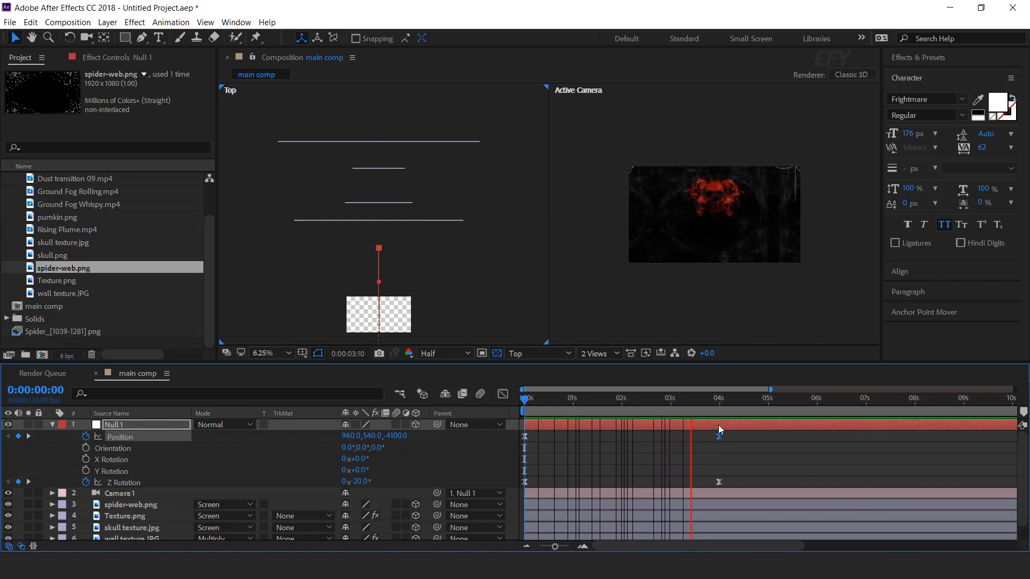
click(716, 400)
key(Home)
key(space)
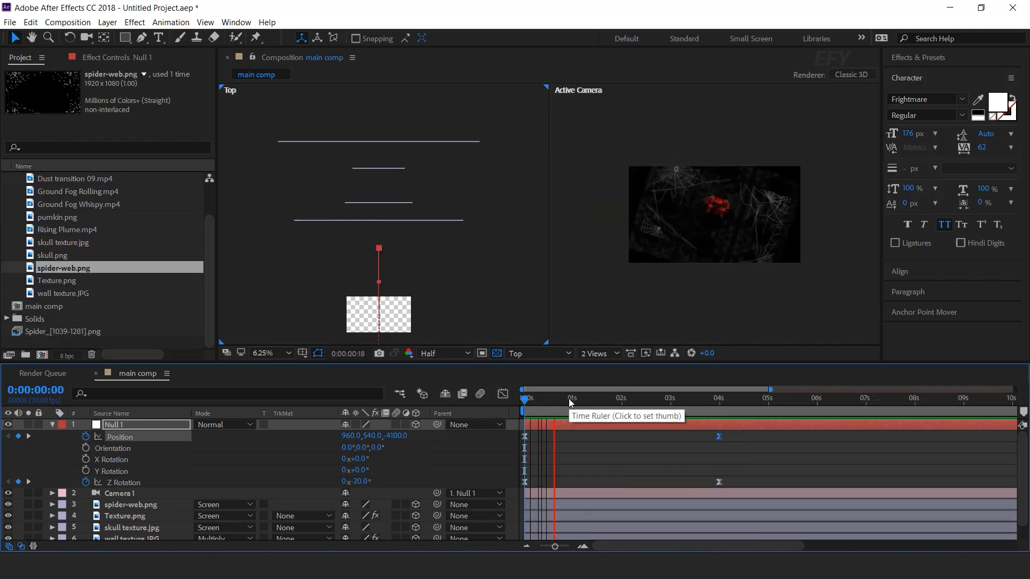
drag(569, 398, 539, 398)
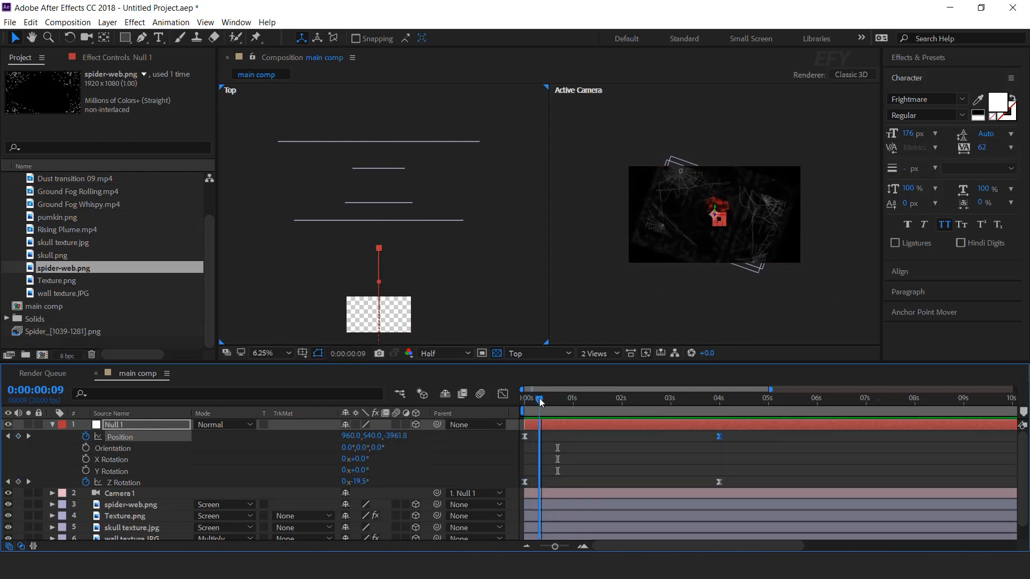
Set the Motion Tile output width and output height of Texture.png to 500
click(647, 242)
scroll(107, 494, down, 1)
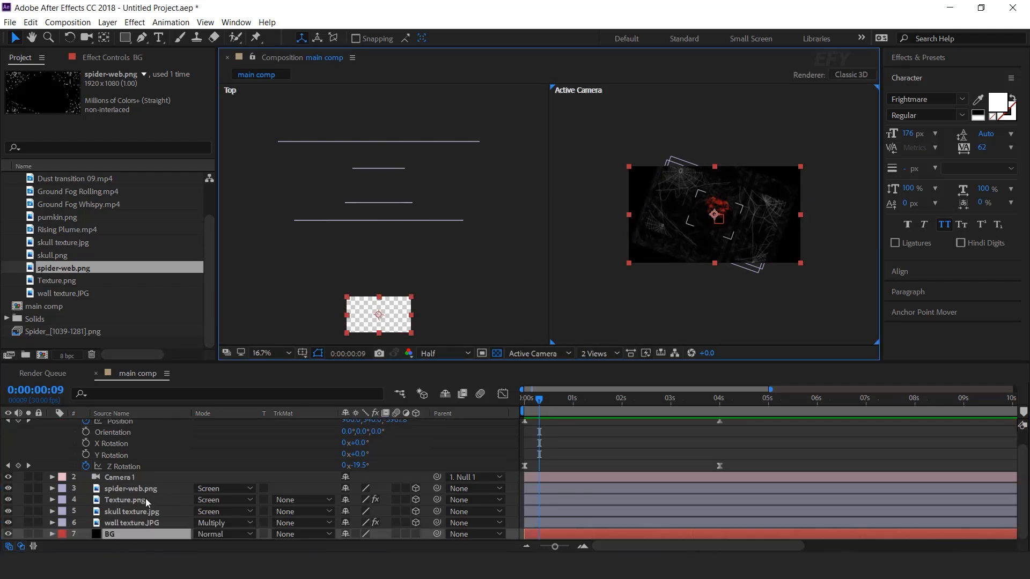
click(137, 500)
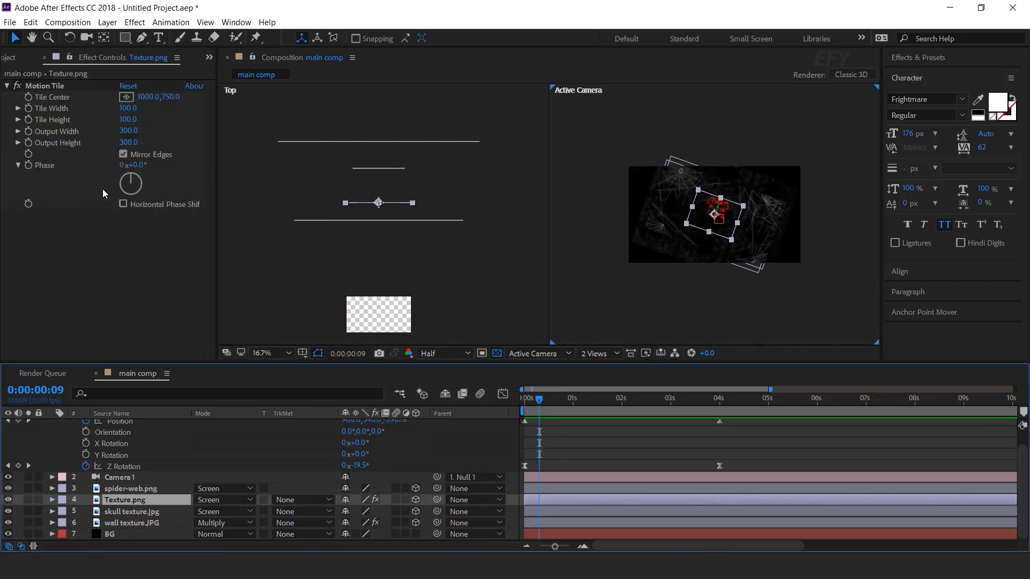
click(126, 132)
text(500)
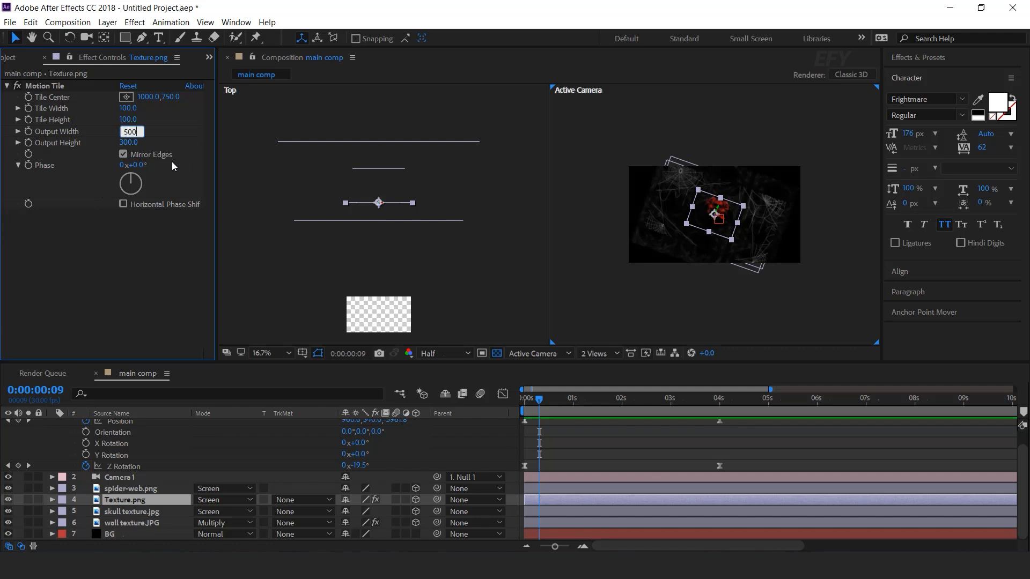
key(Tab)
text(500)
key(Return)
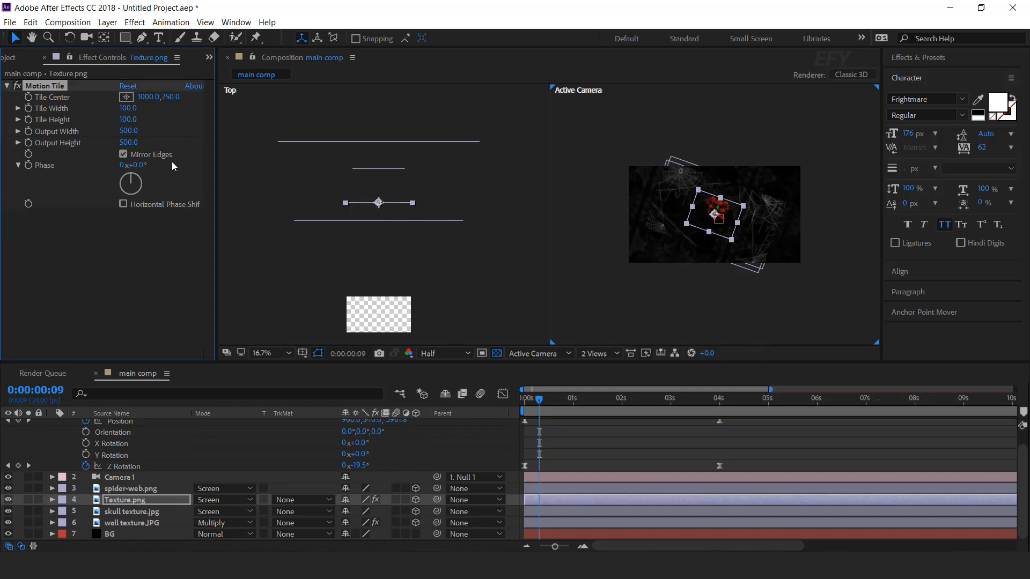
click(596, 440)
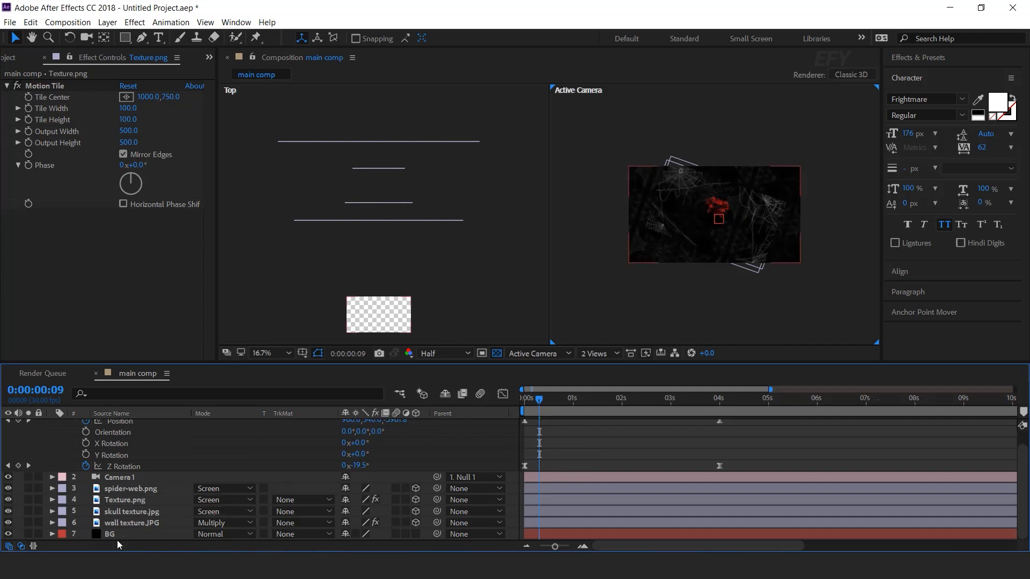
Enlarge spider-web.png in the active camera view and apply the Motion Tile effect to it
click(139, 490)
drag(764, 268, 784, 295)
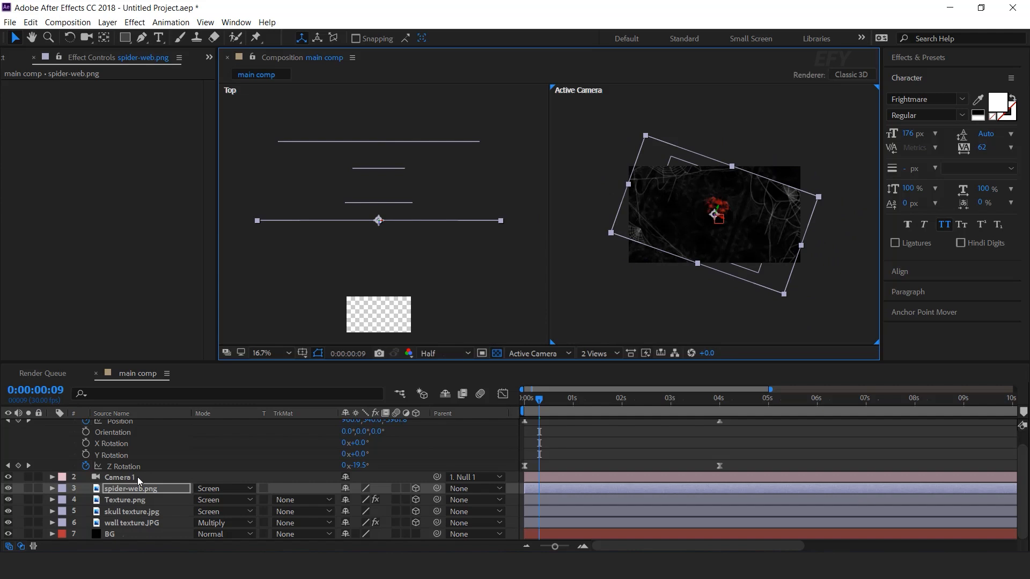
click(130, 491)
text(motion)
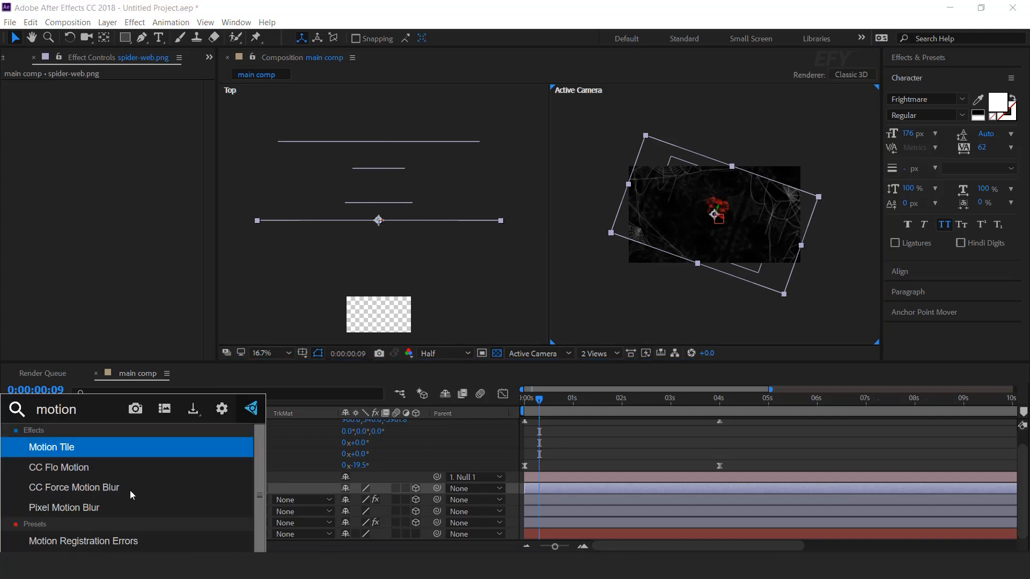
key(Return)
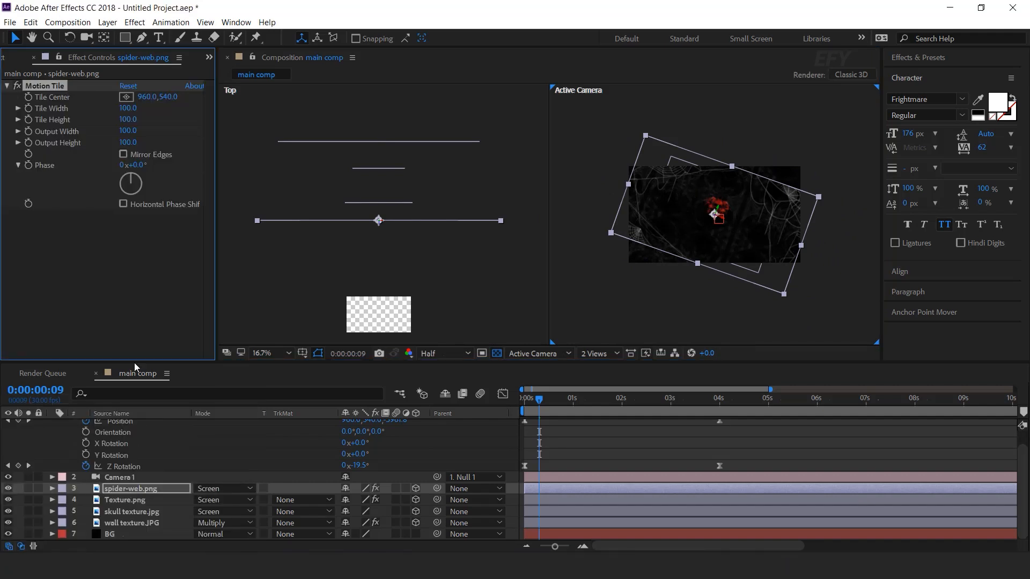
Set spider-web.png's Motion Tile output width and height to 200 and enable Mirror Edges
text(200)
key(Tab)
text(2)
click(121, 154)
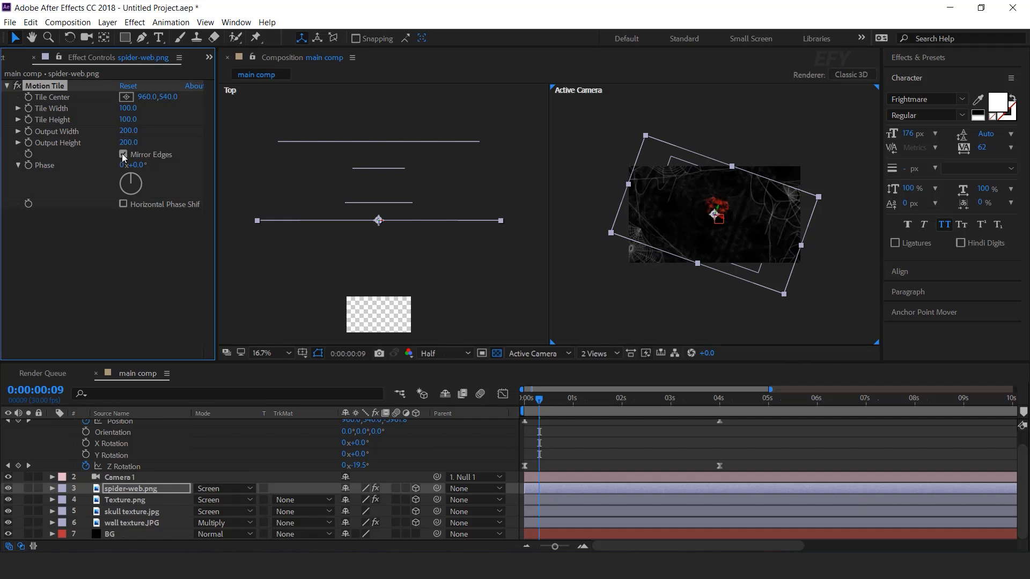
click(518, 478)
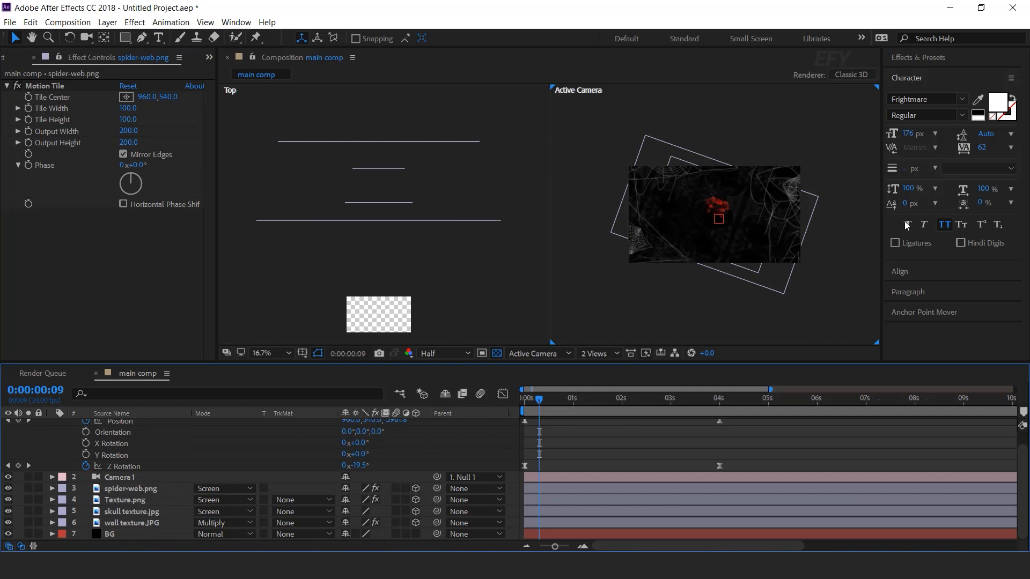
scroll(185, 449, up, 2)
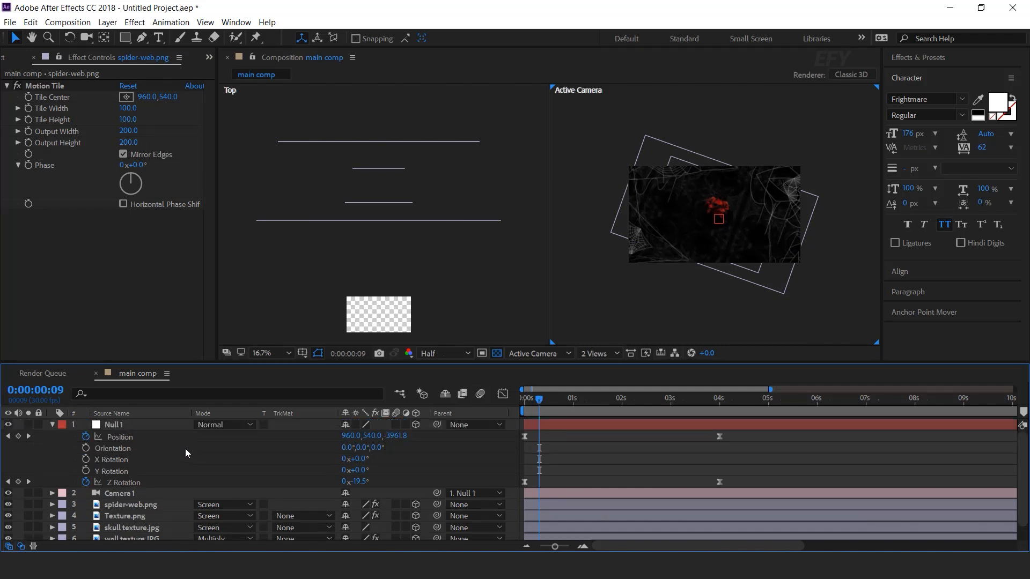
Collapse the Null 1 properties and preview the camera animation from the start of main comp
click(52, 425)
click(522, 400)
key(space)
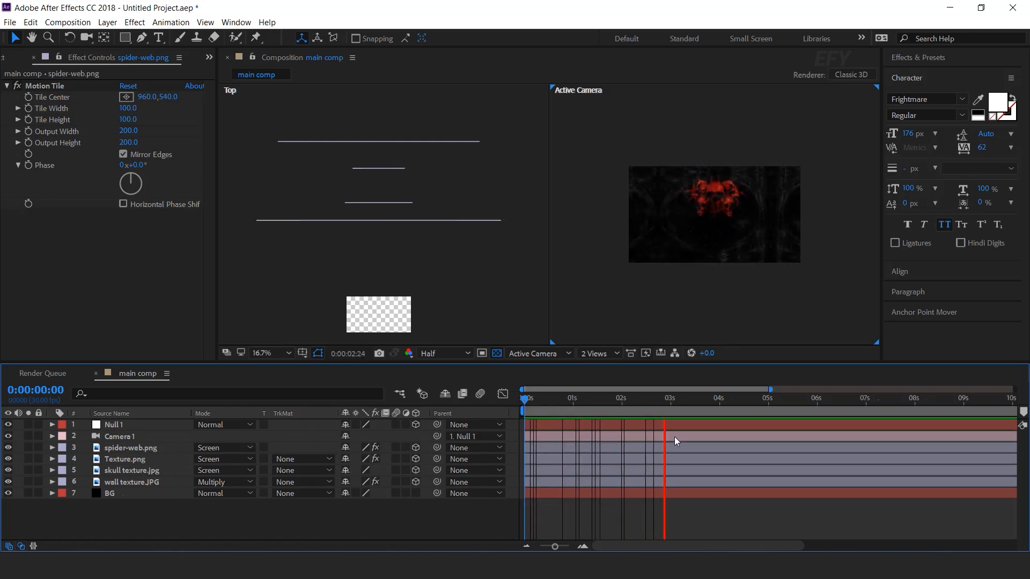
key(space)
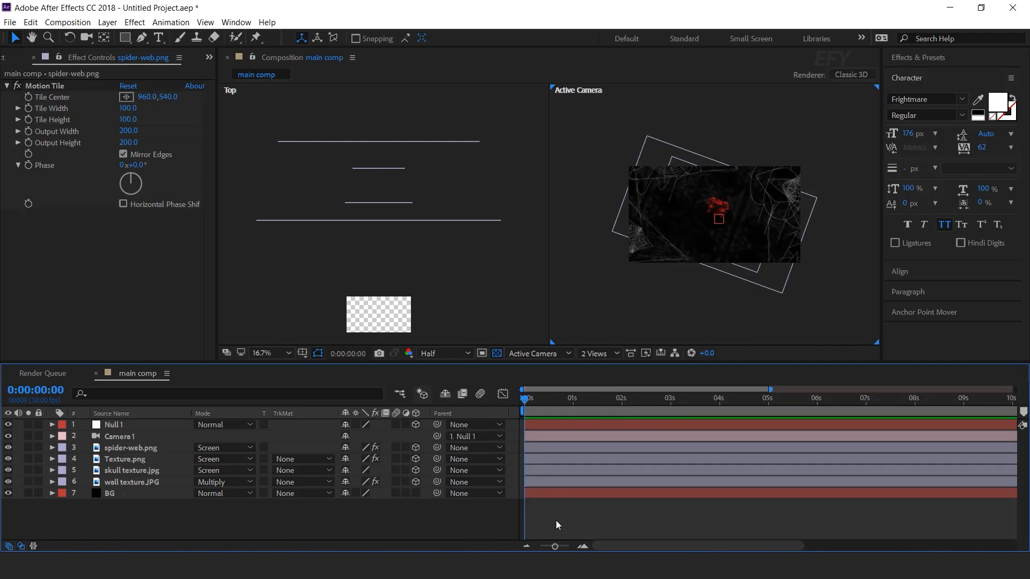
Add Ground Fog Rolling.mp4, Ground Fog Whispy.mp4 and Rising Plume.mp4 at the top of main comp and set their blending mode to Screen
click(11, 59)
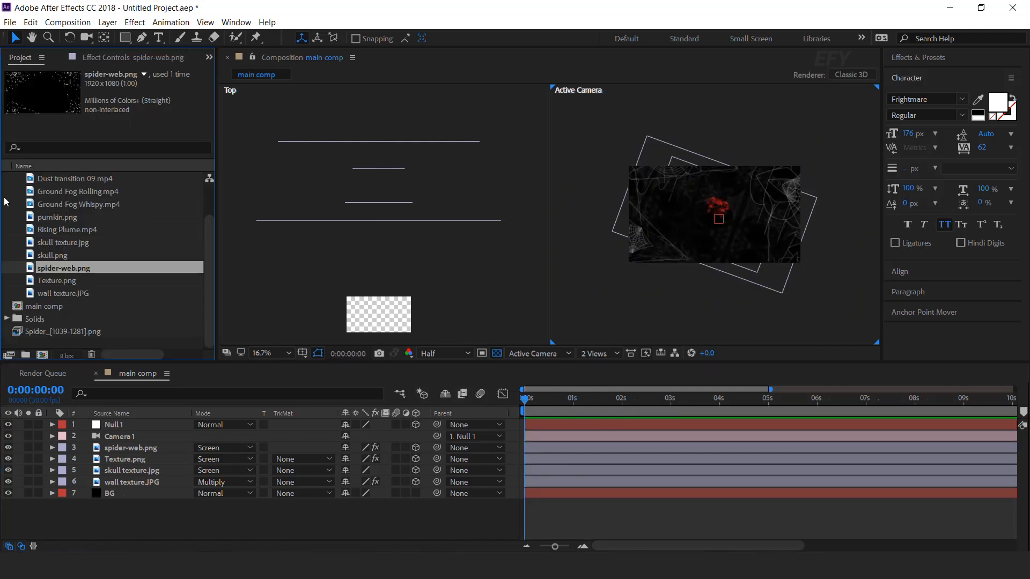
scroll(41, 244, up, 3)
click(92, 267)
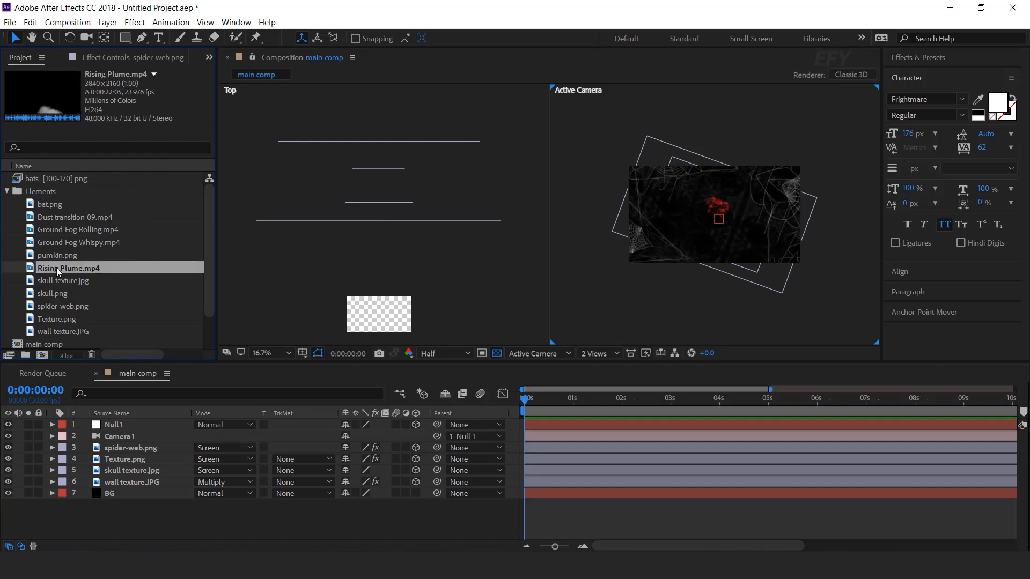
ctrl+click(80, 242)
drag(89, 230, 136, 431)
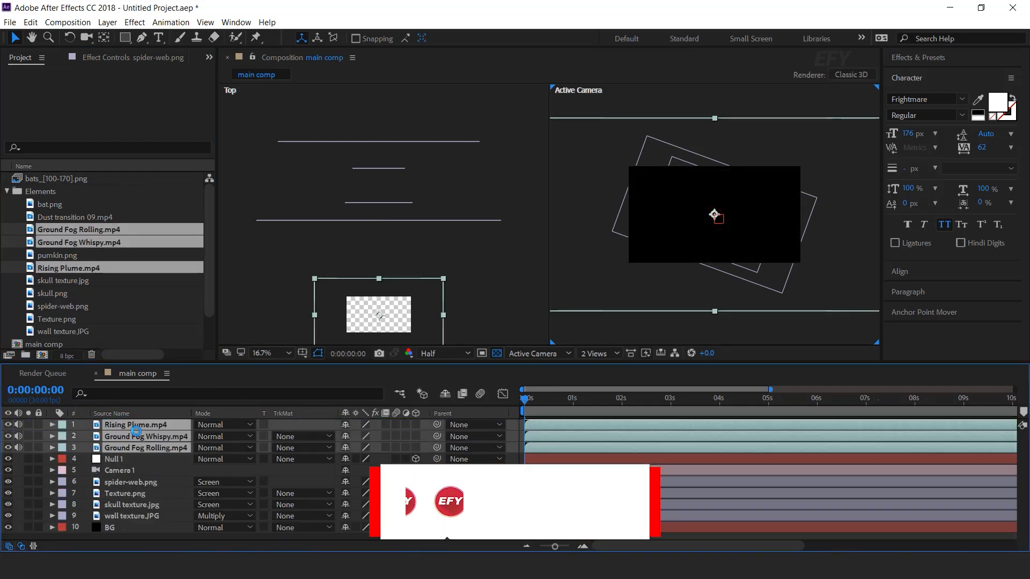
click(226, 425)
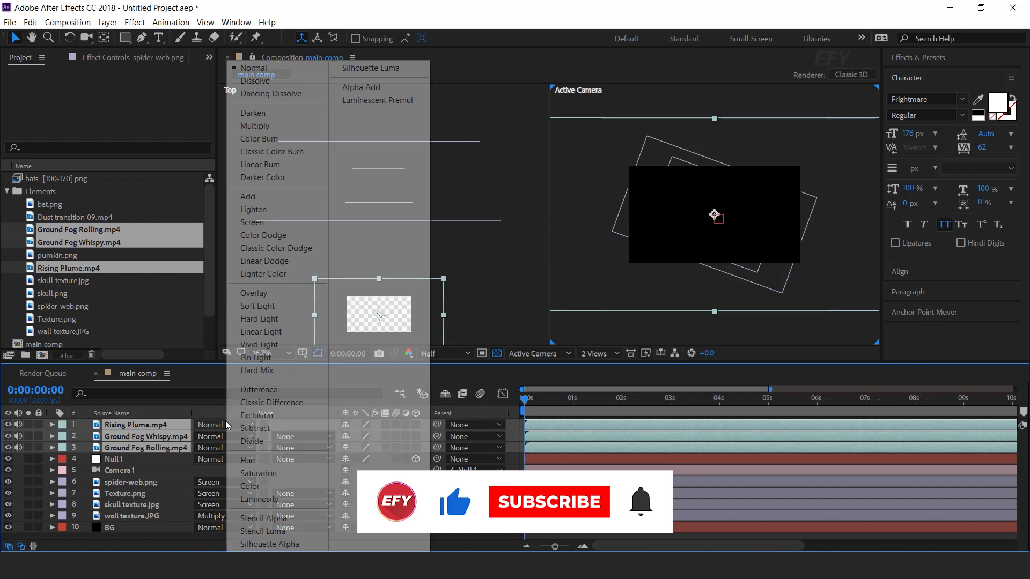
click(252, 225)
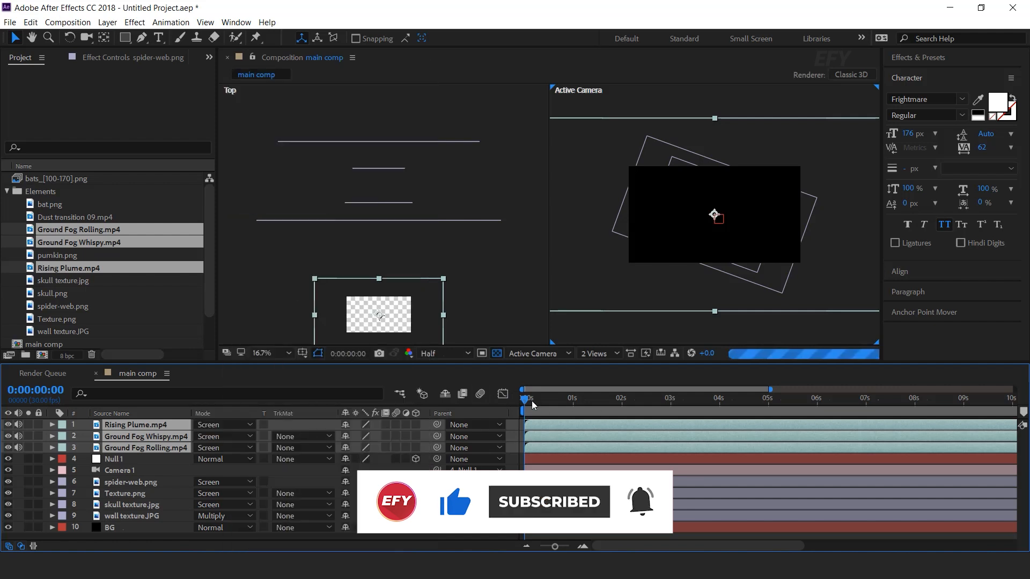
Preview the fog up to about 5 seconds and time-stretch Rising Plume.mp4 with a stretch factor of 33%
key(space)
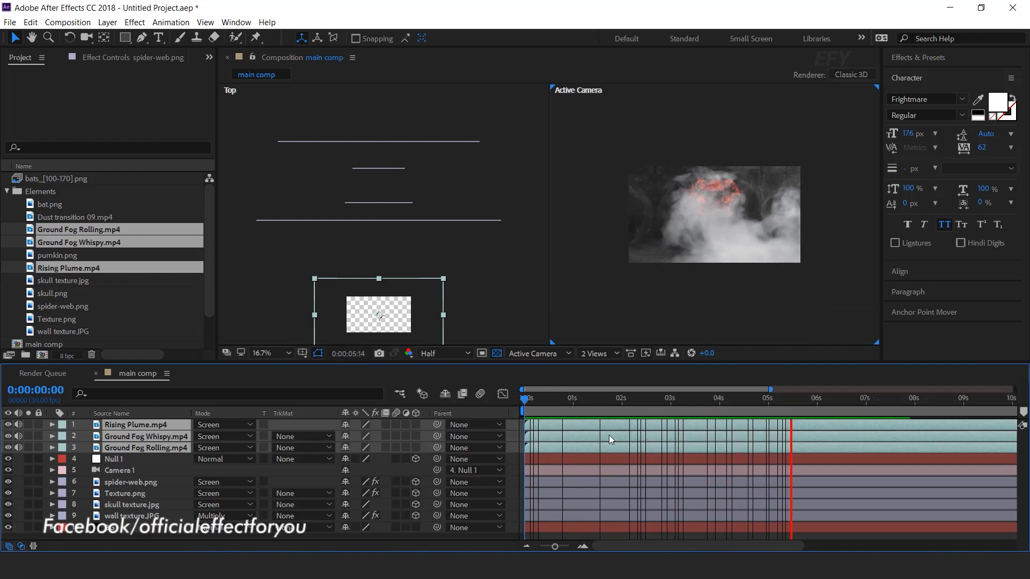
drag(528, 399, 777, 400)
click(143, 426)
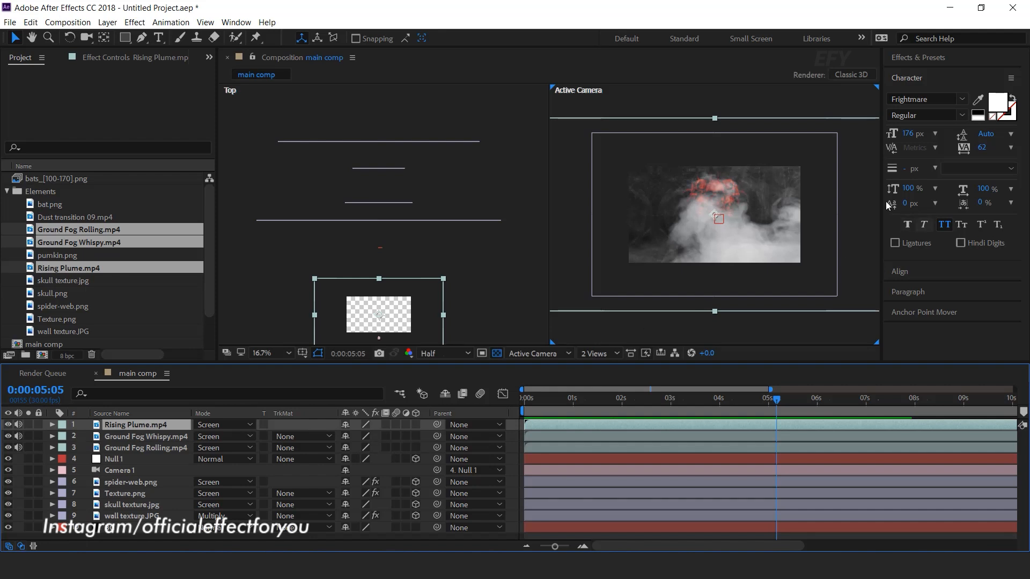
right_click(546, 425)
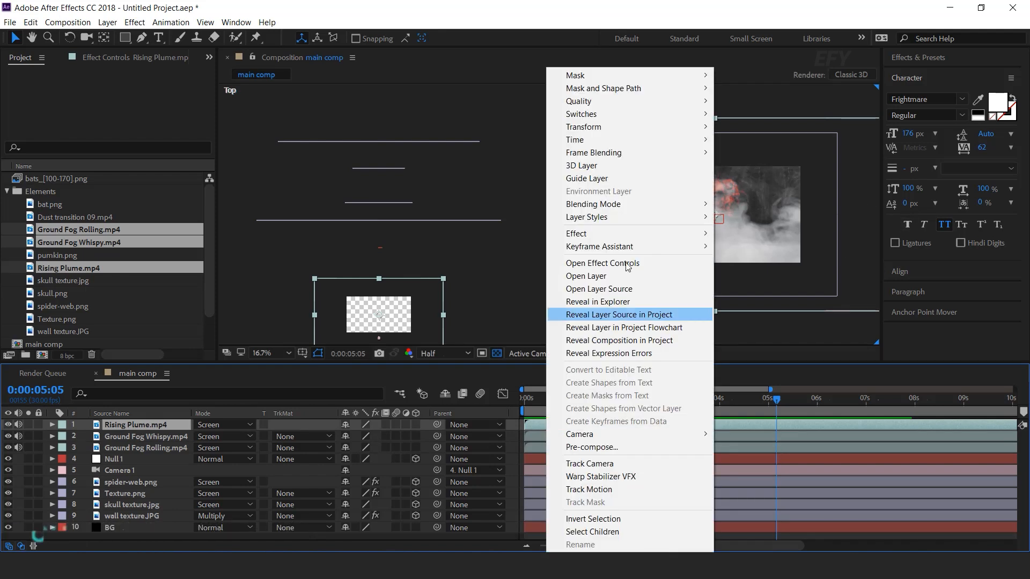
mouse_move(623, 141)
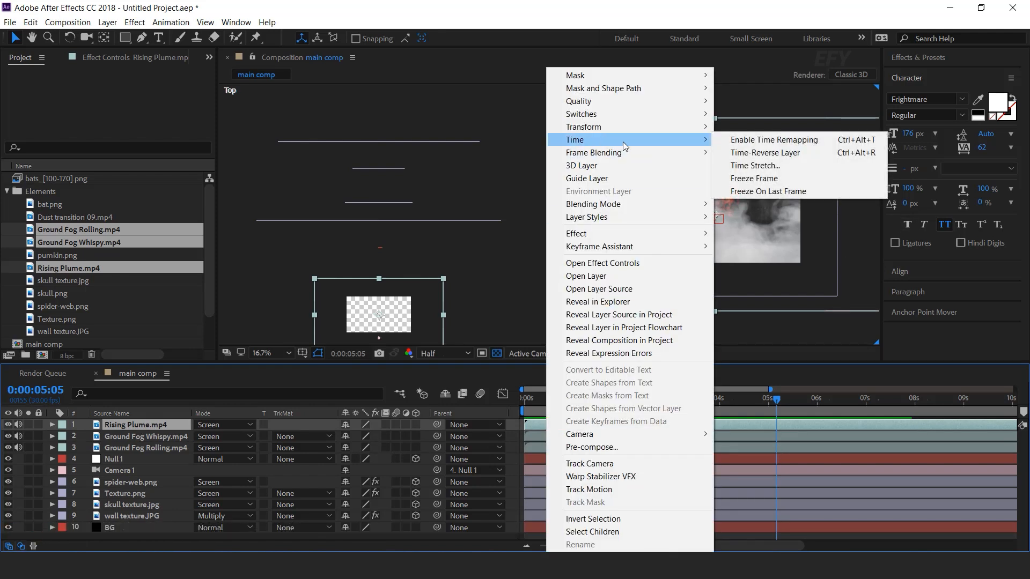
click(809, 166)
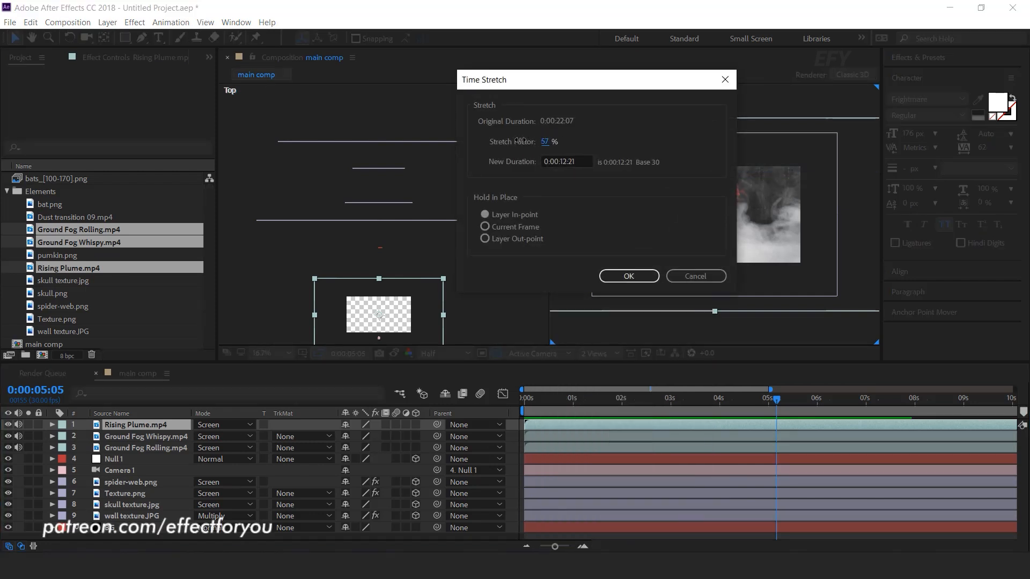
drag(520, 141, 512, 137)
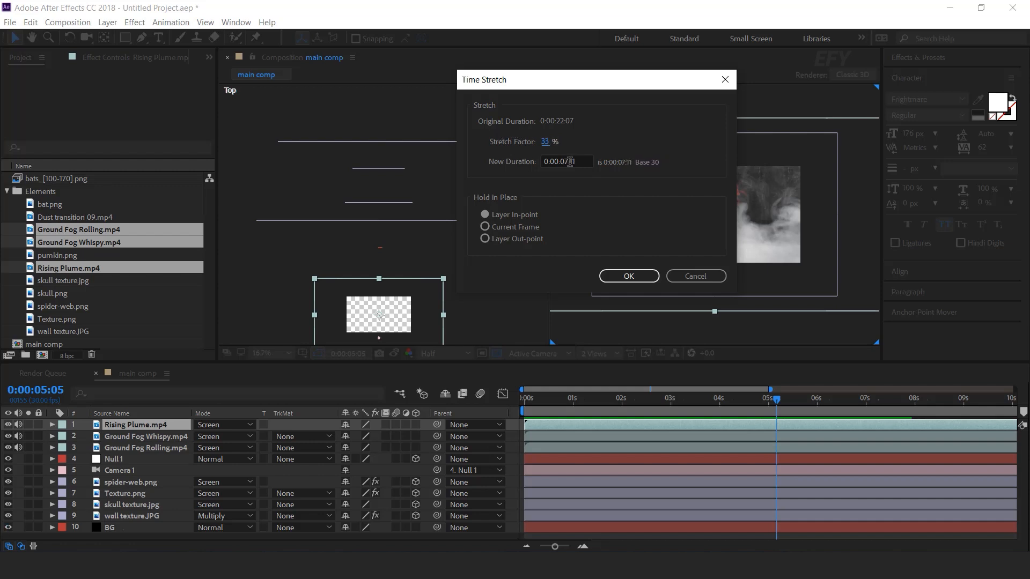
click(639, 278)
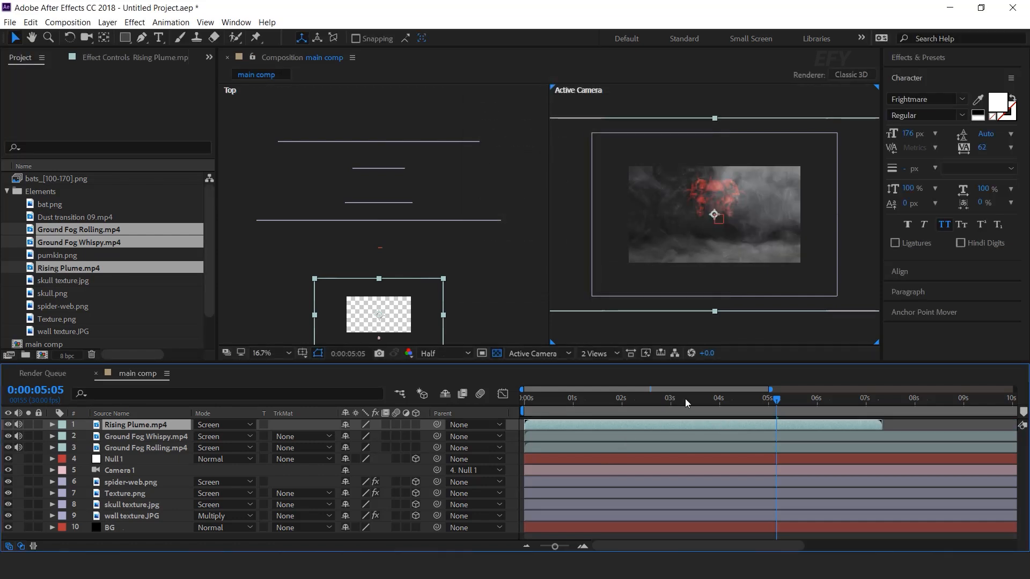
Preview the retimed fog from the start, return to frame 8 and deselect the layers
drag(671, 401, 482, 414)
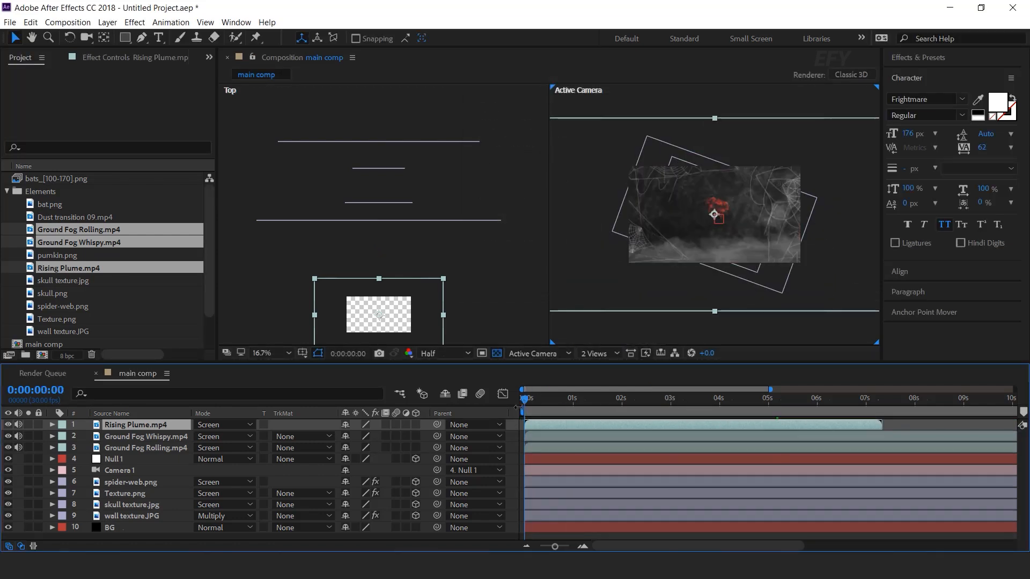
key(space)
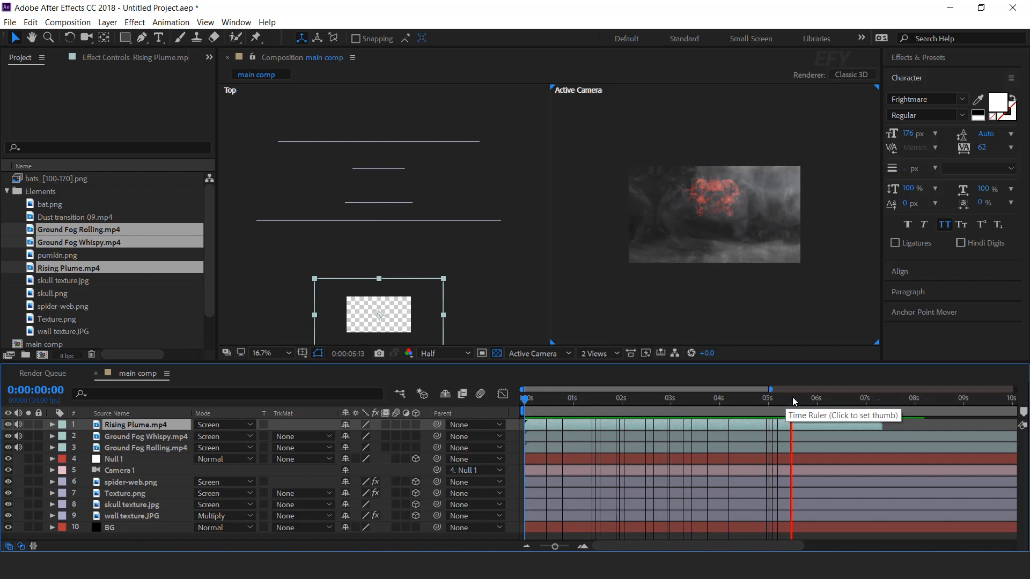
drag(778, 400, 537, 406)
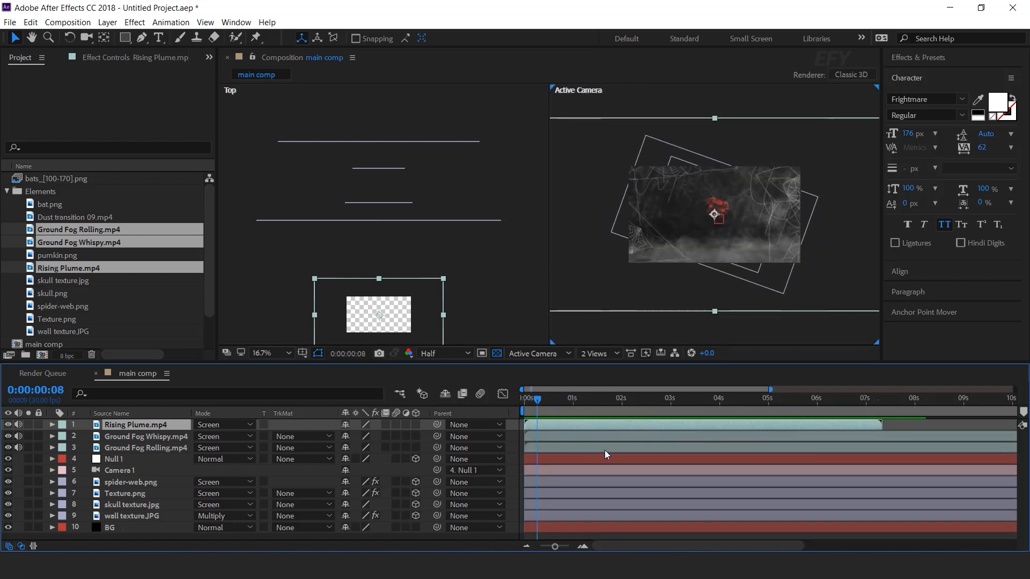
click(542, 452)
Add pumkin.png as the top layer of main comp, make it 3D and push it deeper into the scene in the Top view
scroll(64, 288, down, 1)
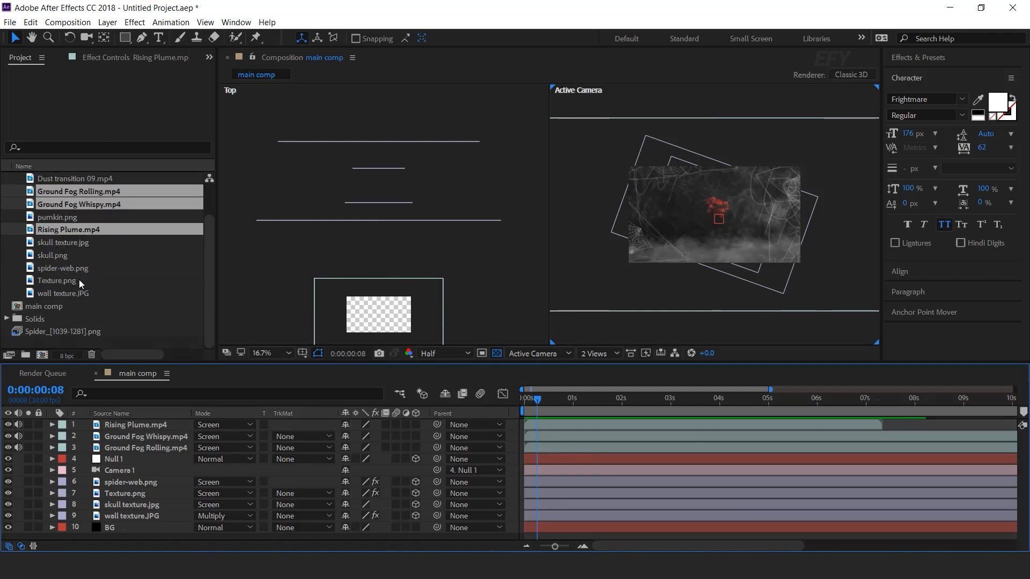
drag(62, 217, 140, 420)
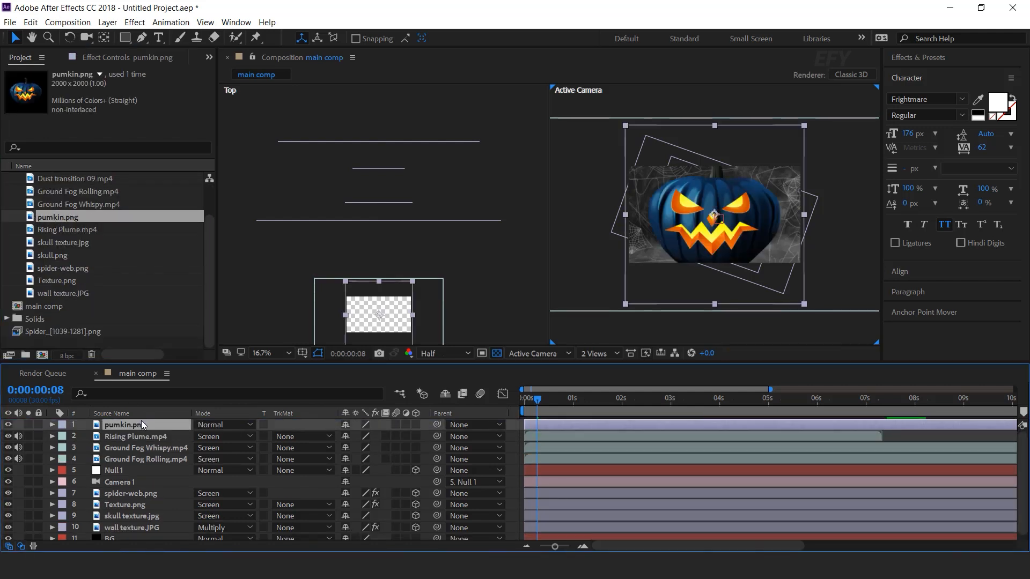
click(416, 425)
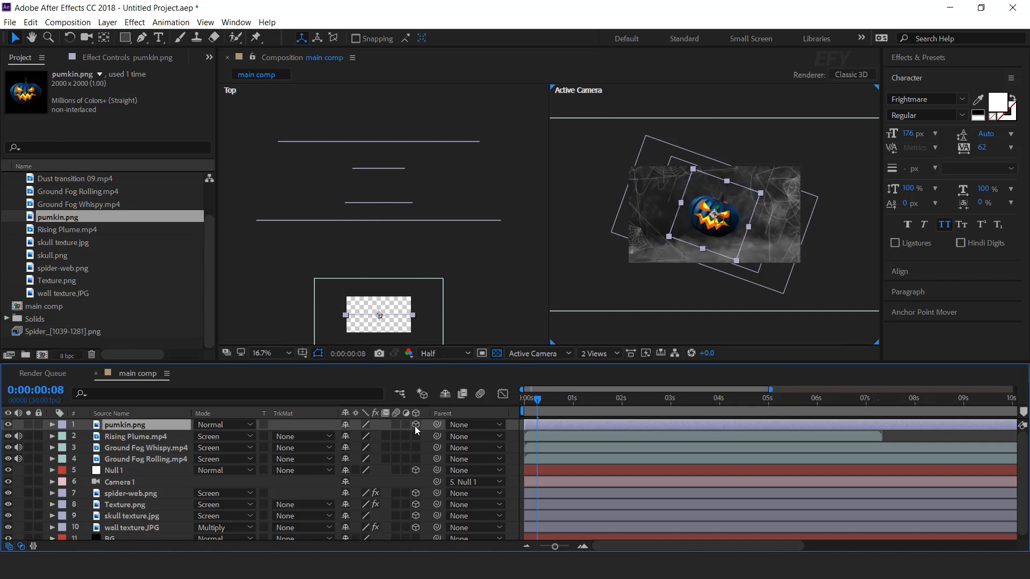
drag(379, 317, 386, 257)
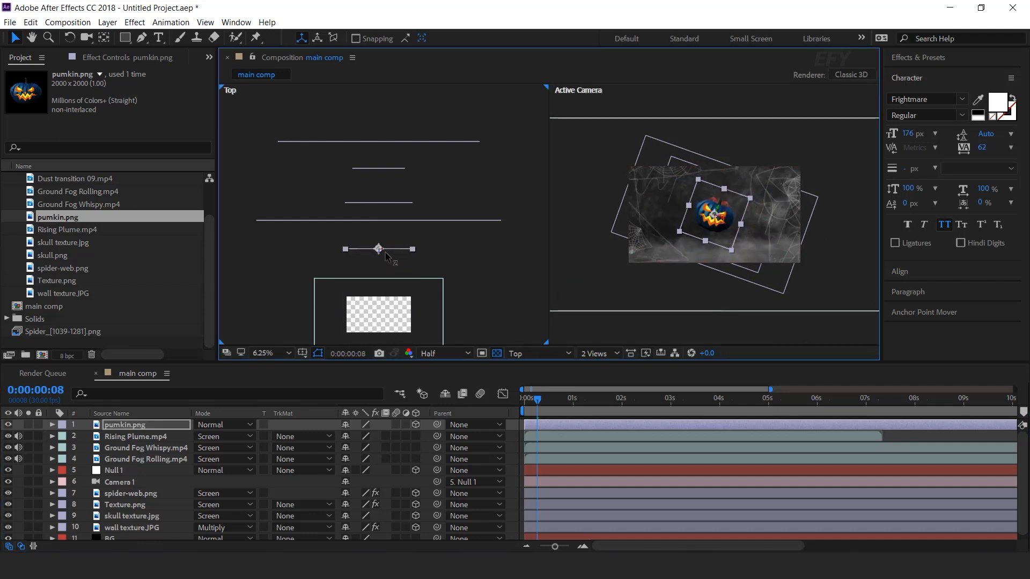
Scale pumkin.png to 53% while viewing the frame at 0:00:04:04
click(142, 426)
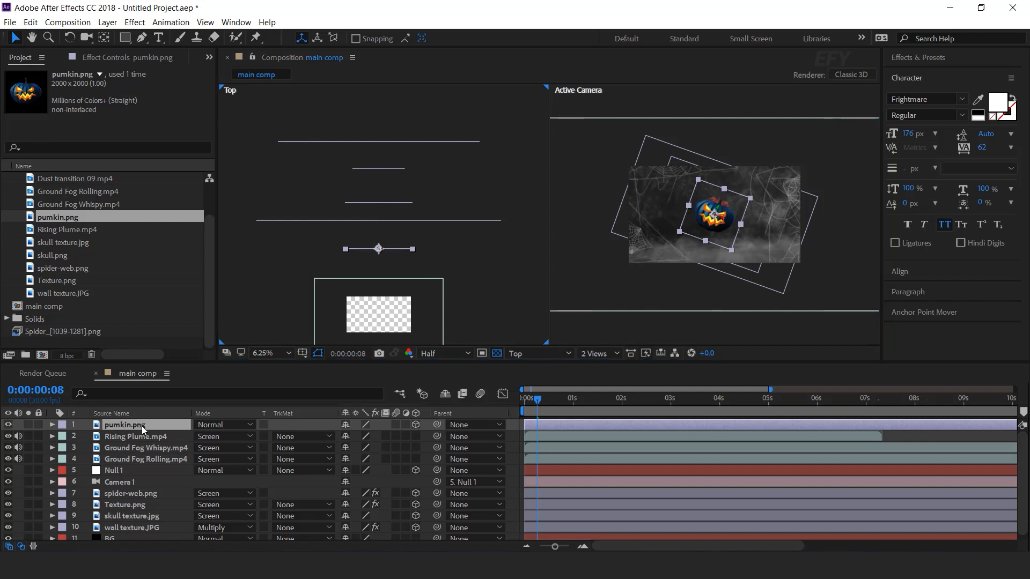
scroll(711, 233, up, 4)
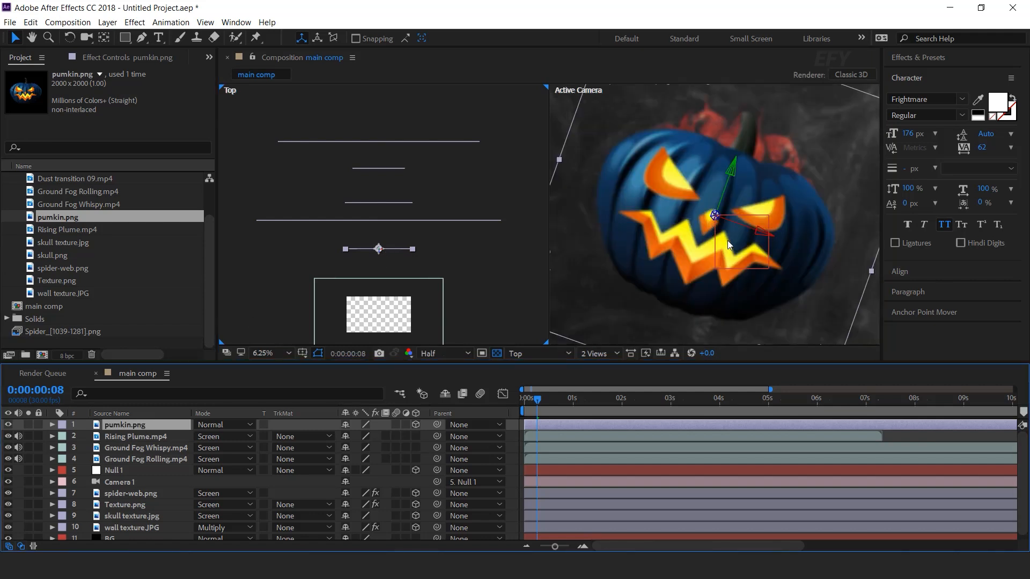
scroll(727, 242, down, 4)
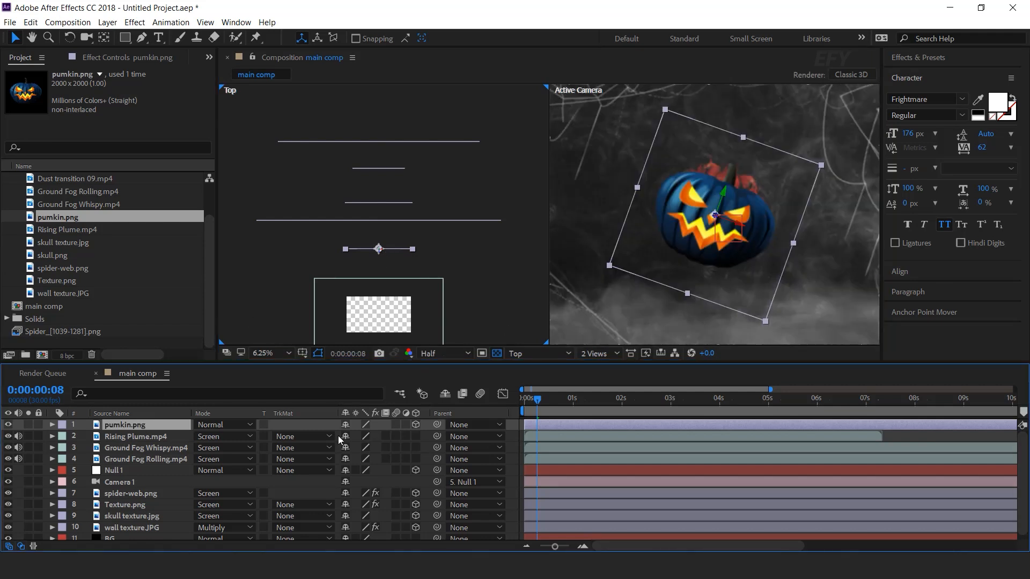
drag(616, 398, 726, 399)
click(135, 425)
key(s)
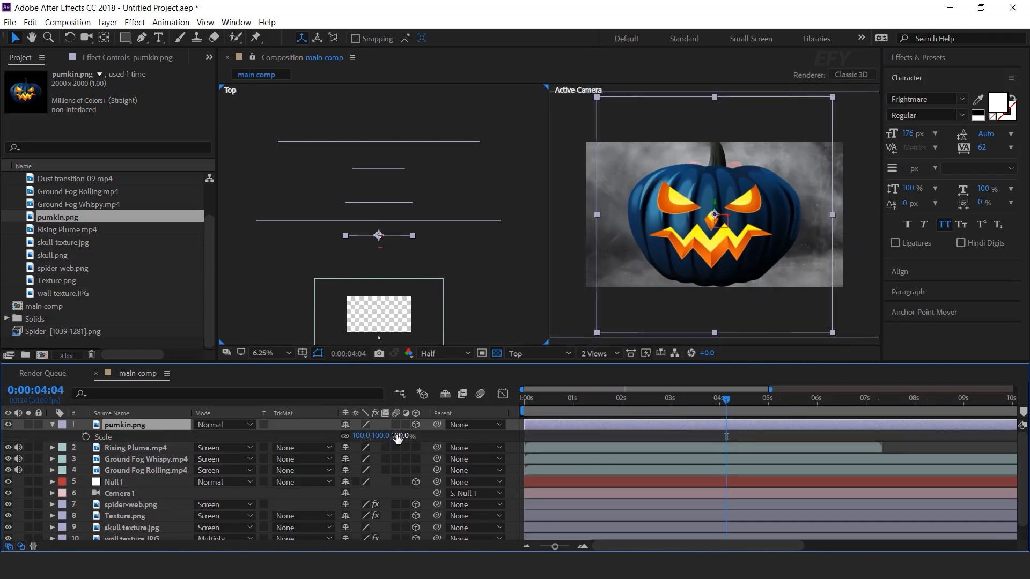
drag(394, 436, 368, 436)
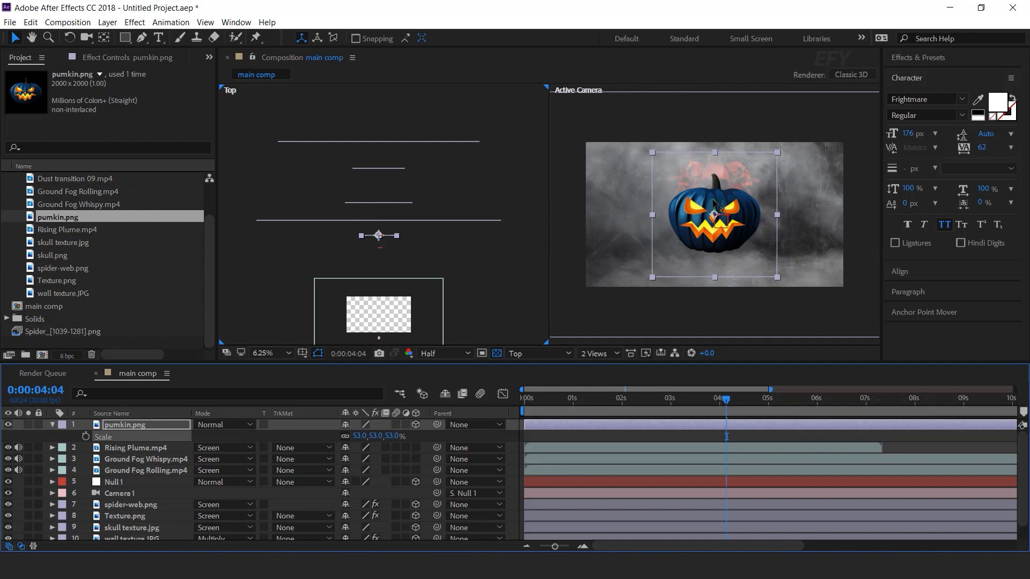
Lower pumkin.png in the camera view and push it farther back in the Top view, then collapse its properties
drag(715, 202, 719, 227)
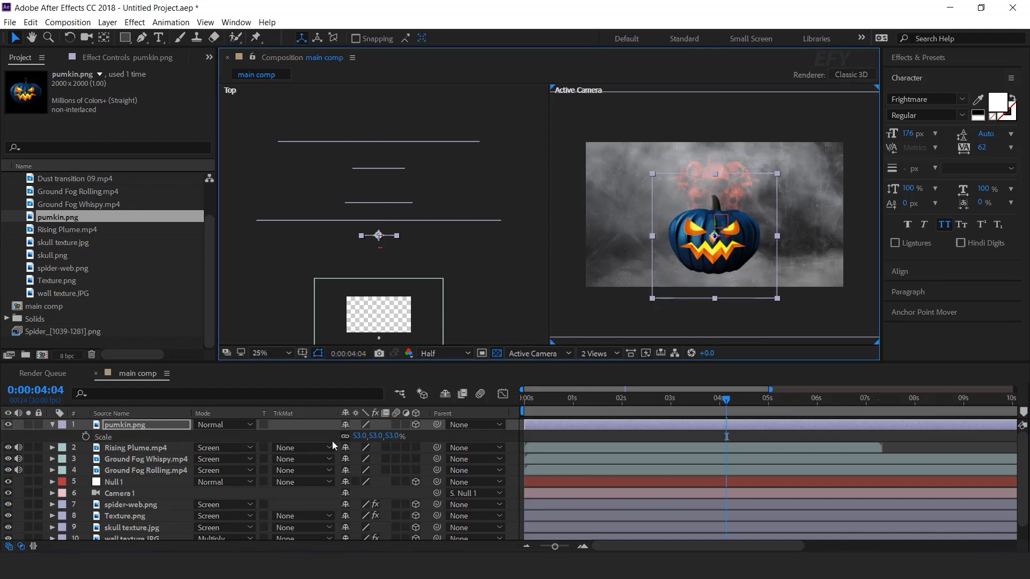
drag(378, 243, 379, 215)
click(714, 230)
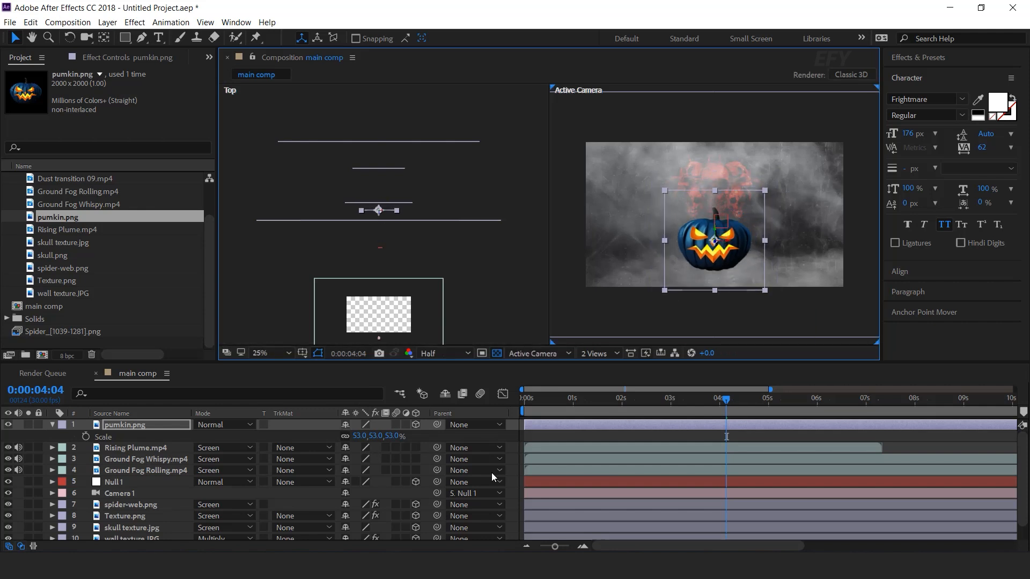
click(514, 426)
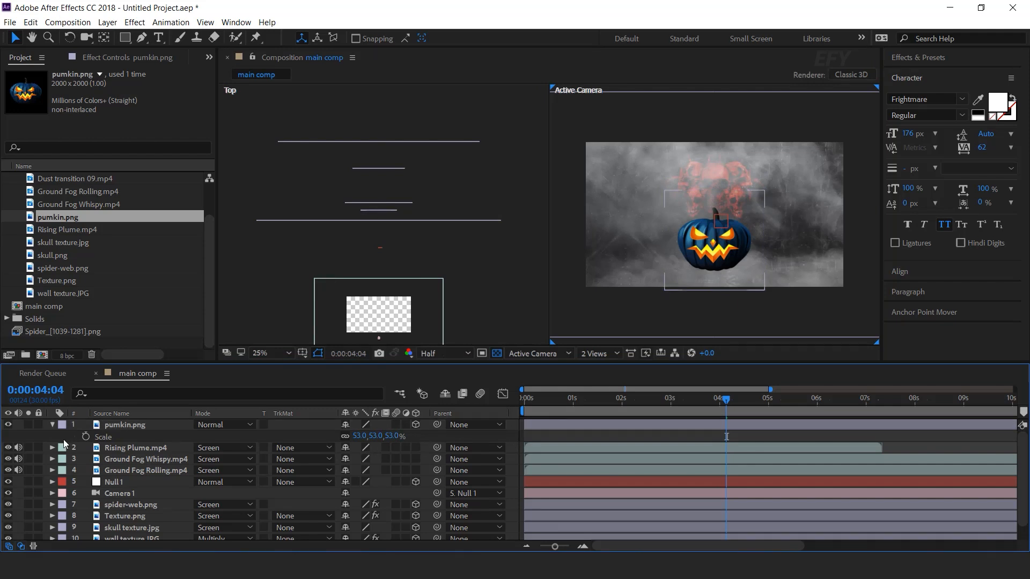
click(52, 425)
Duplicate the pumkin.png layer
scroll(738, 244, up, 1)
click(738, 244)
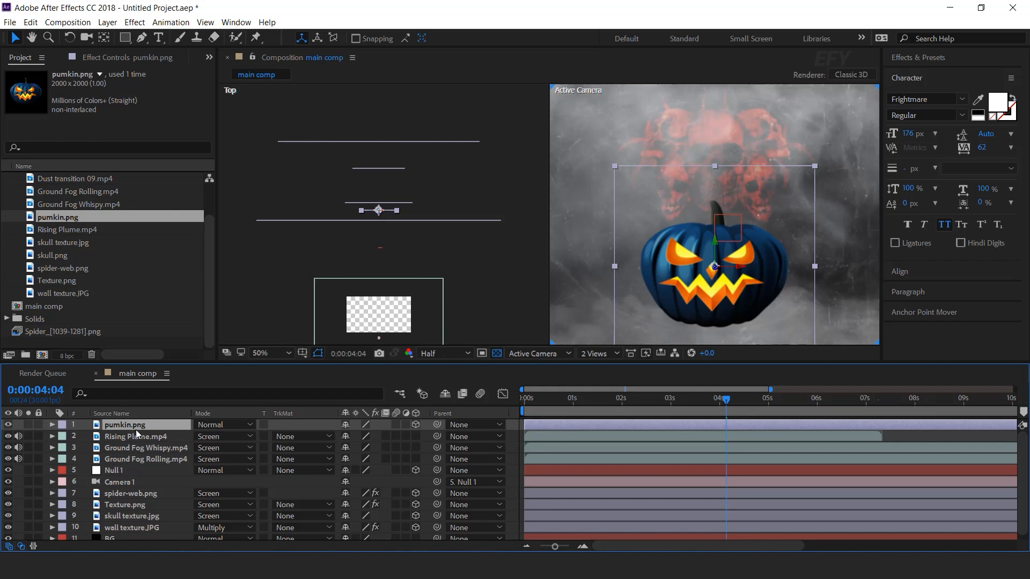
key(ctrl+d)
Mask the pumpkin's two eyes on the upper pumkin.png copy with the Pen tool
click(142, 38)
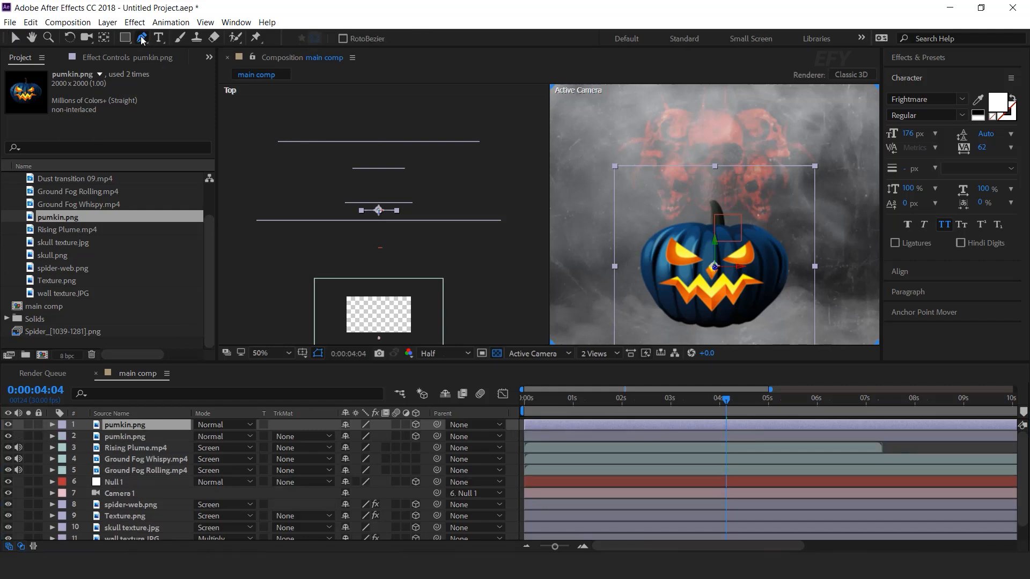
scroll(727, 277, up, 1)
drag(670, 244, 680, 145)
click(640, 162)
click(703, 207)
drag(635, 211, 617, 194)
click(640, 163)
click(743, 205)
click(798, 168)
Draw a closed zigzag mask around the pumpkin's jagged mouth on the upper pumkin.png copy
click(615, 253)
click(652, 238)
click(697, 233)
click(720, 261)
click(743, 233)
click(826, 254)
click(787, 256)
click(764, 297)
click(720, 310)
click(671, 294)
click(648, 259)
click(615, 254)
Draw a closed diamond-shaped mask around the pumpkin's nose on the upper pumkin.png copy
click(725, 426)
click(719, 213)
click(709, 226)
click(720, 247)
click(732, 225)
click(720, 213)
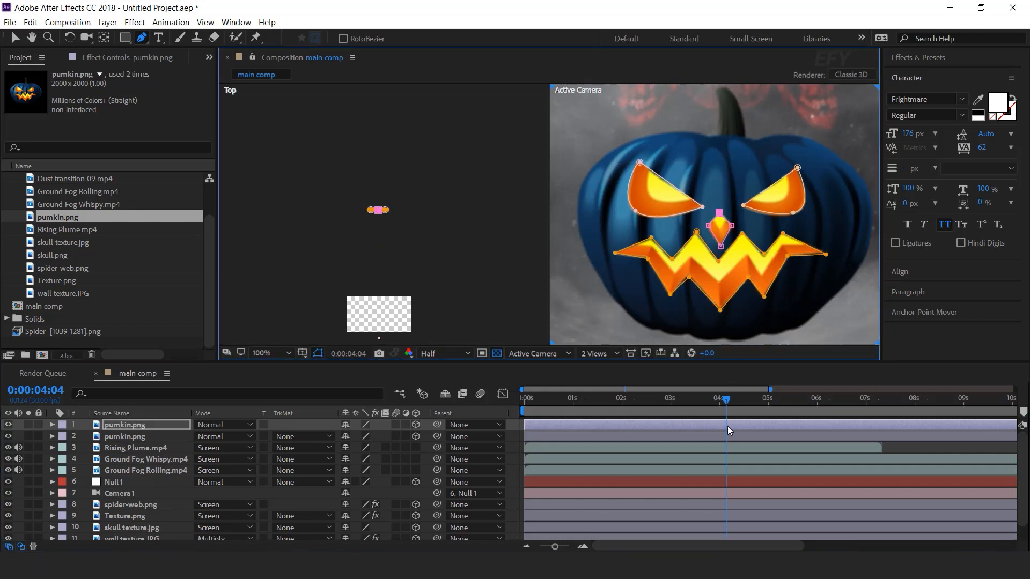
Apply CC Radial Fast Blur to the upper pumkin.png layer with an Amount of 60
click(727, 426)
key(ctrl+space)
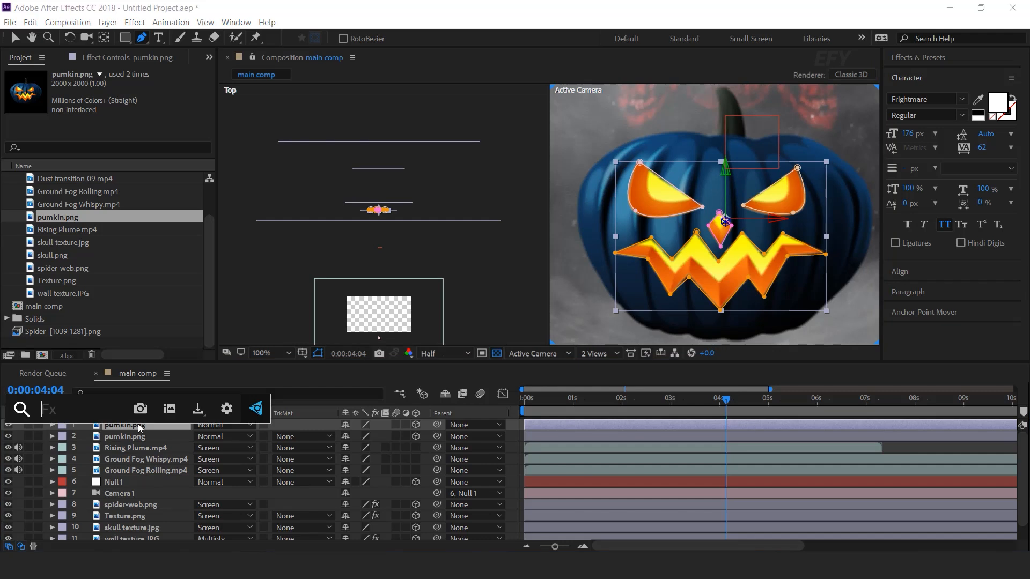
text(cc ra)
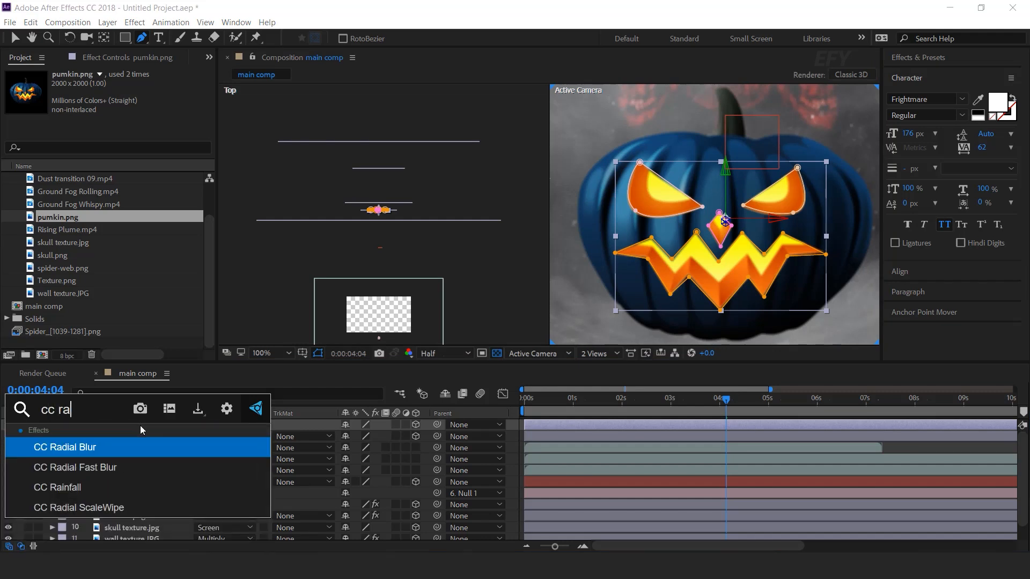
click(132, 461)
click(122, 109)
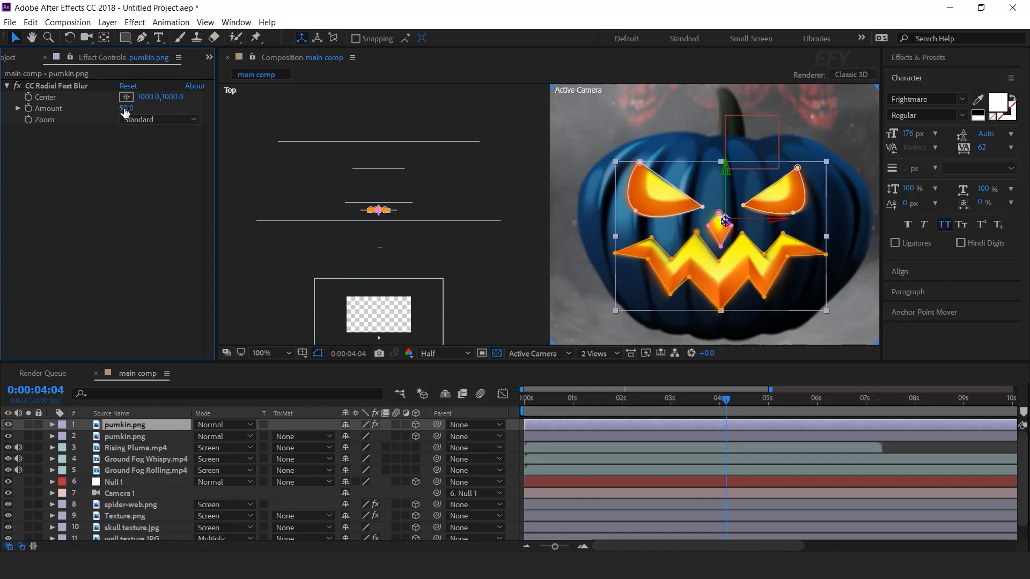
text(60)
key(Return)
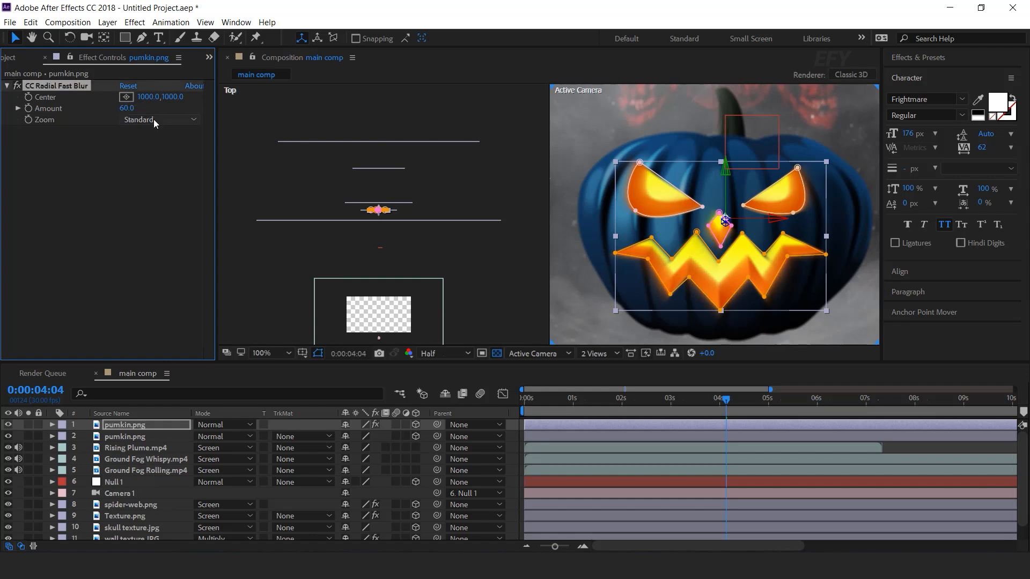
Set the radial blur's Zoom to Brightest and place its Center on the pumpkin's nose at about 978.6, 979.8
click(153, 119)
click(154, 147)
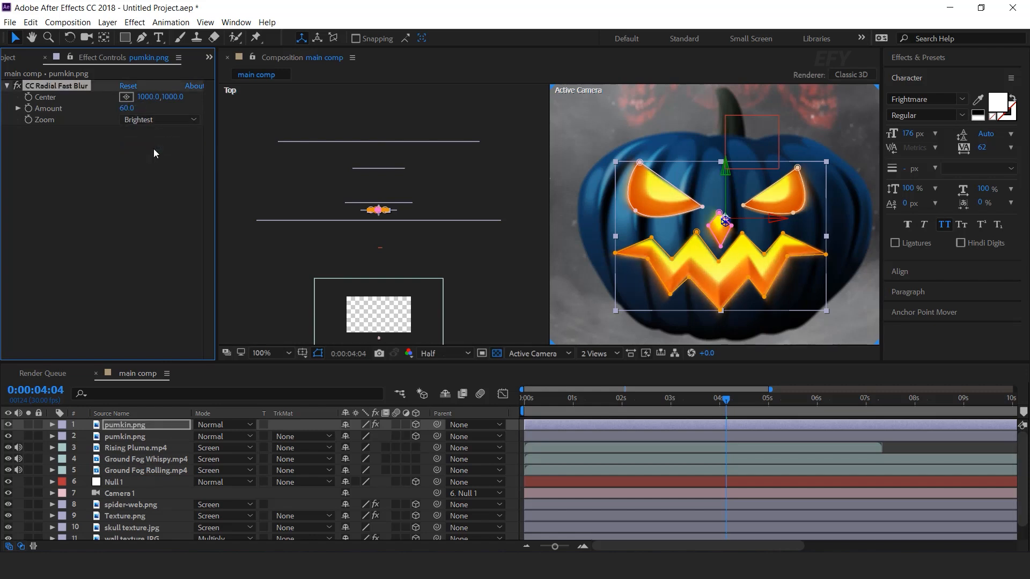
click(126, 97)
click(723, 218)
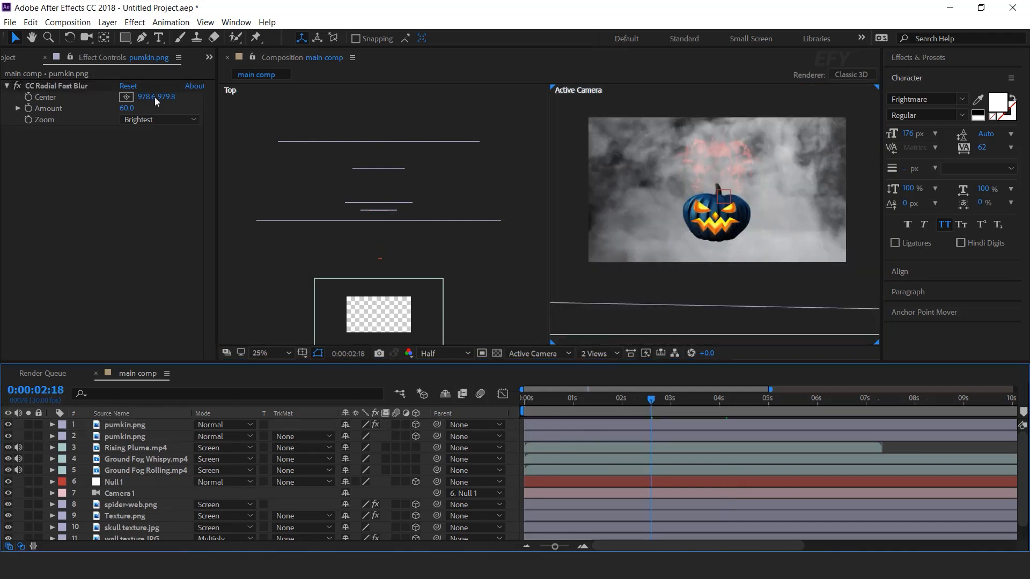
Draw a thin, wide black ellipse just beneath the pumpkin on a new shape layer with the Ellipse tool
click(125, 38)
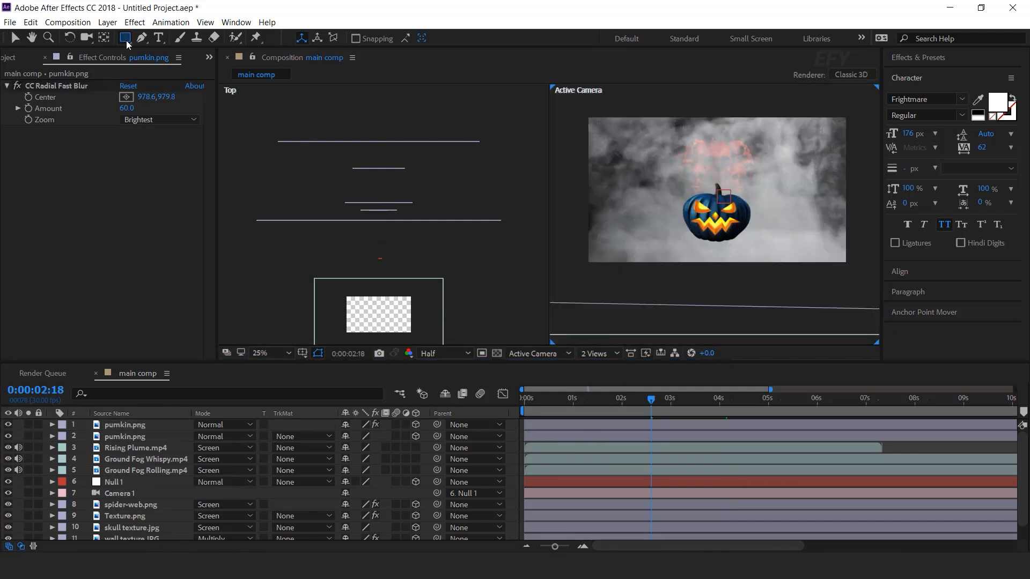
click(127, 40)
click(179, 70)
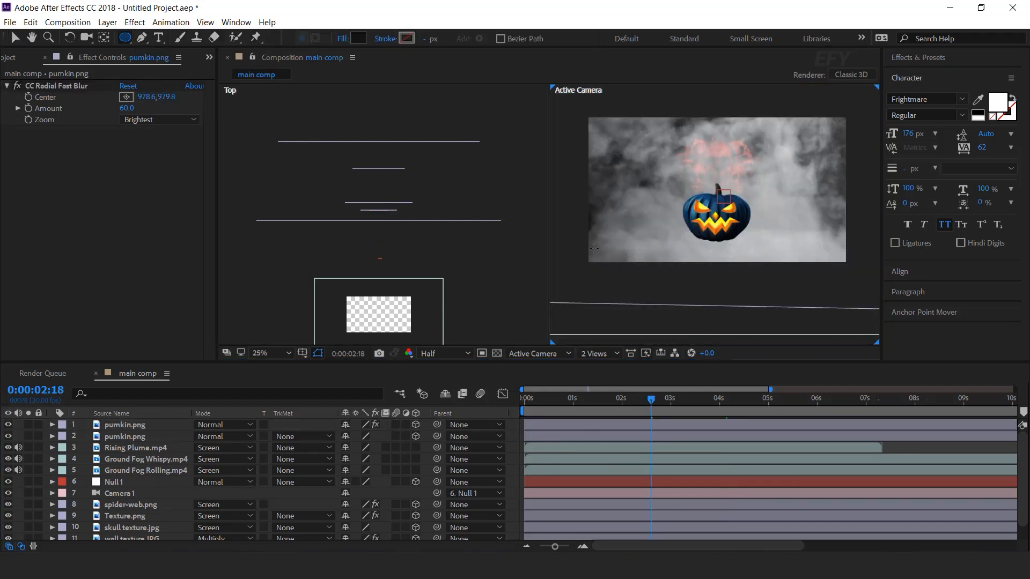
scroll(671, 284, up, 2)
drag(637, 270, 809, 274)
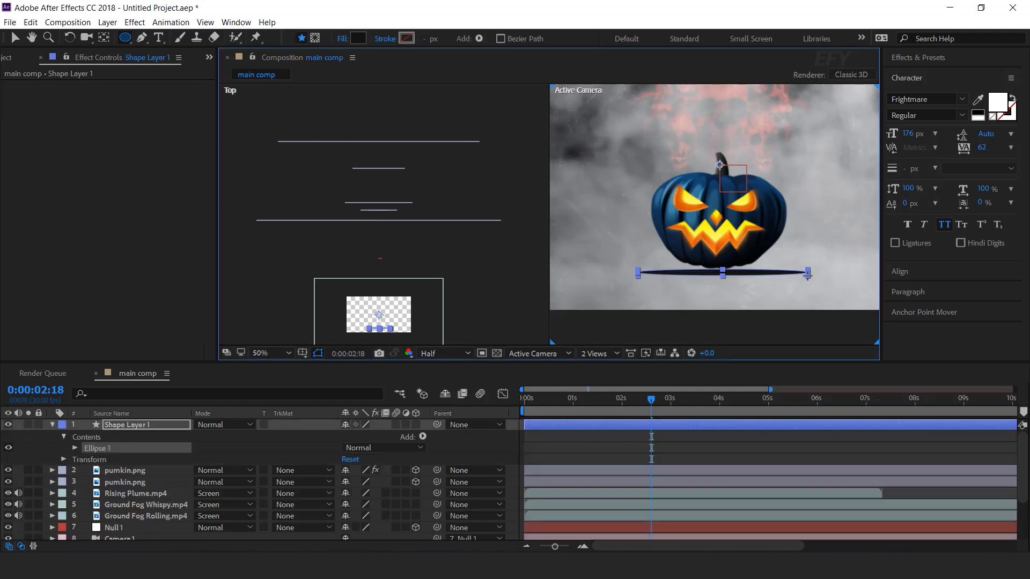
Make Shape Layer 1 a 3D layer and move it back in depth and vertically so the ellipse sits under the pumpkin
click(415, 425)
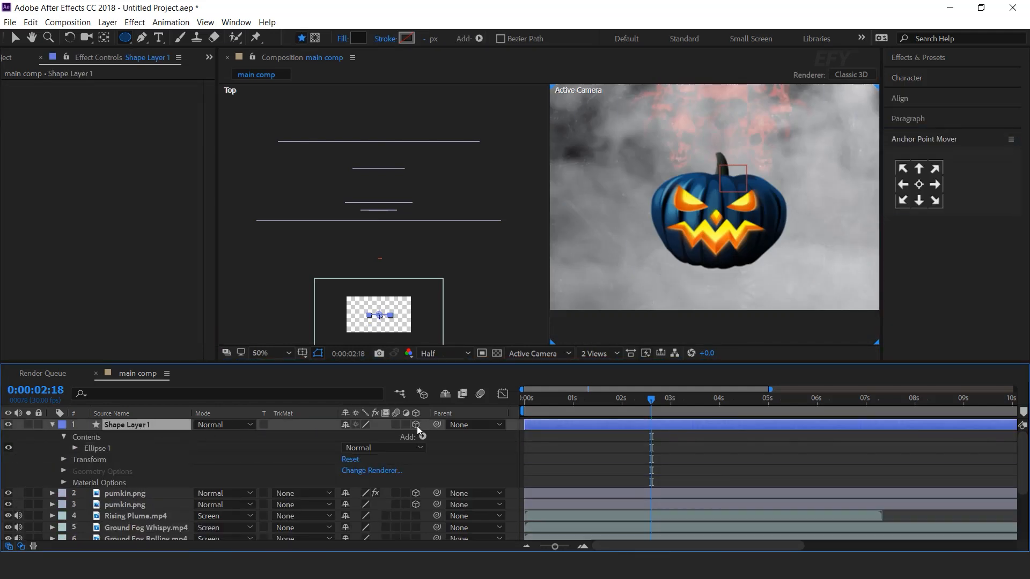
key(v)
click(372, 246)
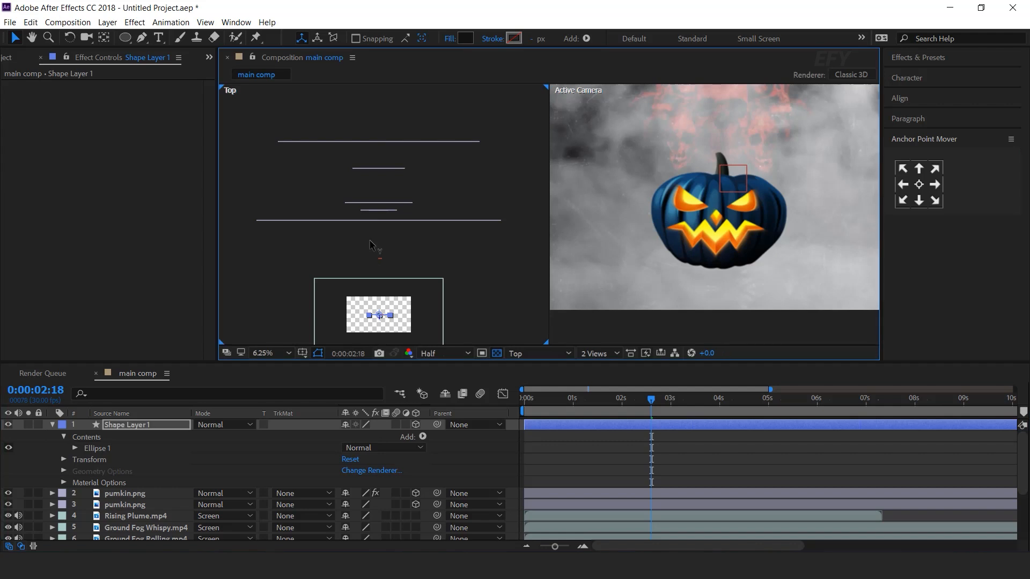
drag(379, 317, 379, 216)
scroll(714, 214, up, 1)
drag(727, 104, 730, 327)
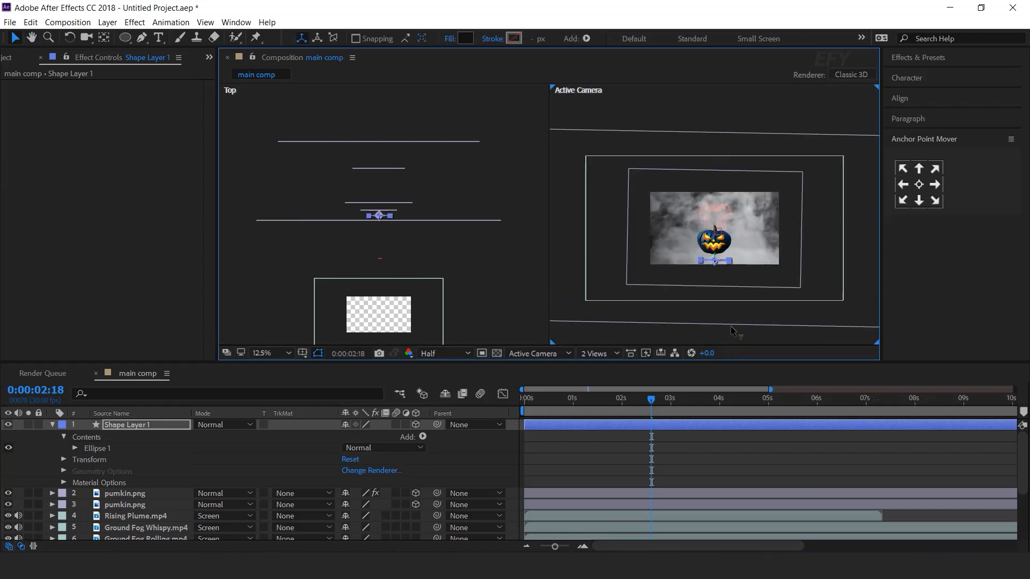
scroll(716, 253, up, 4)
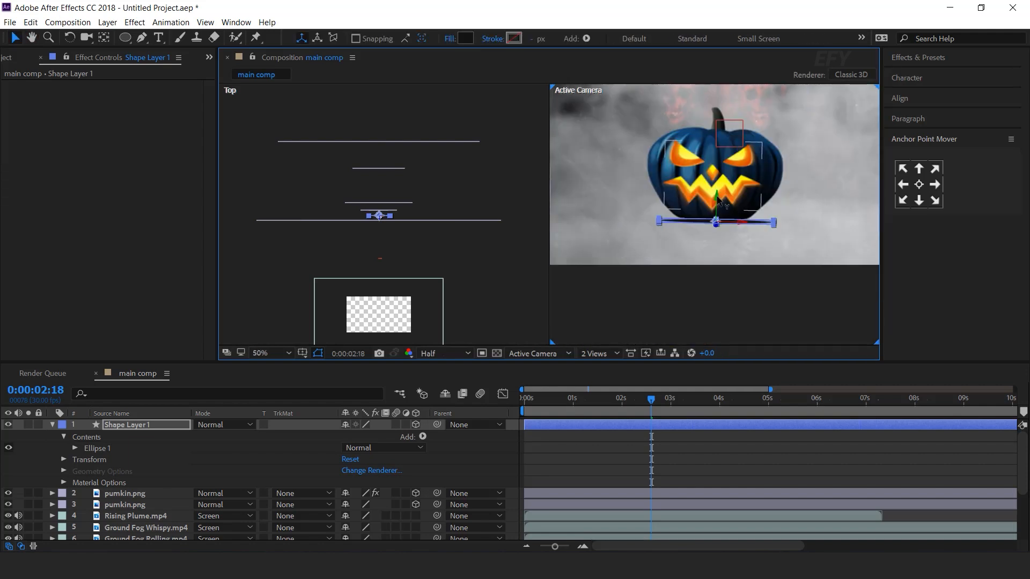
Apply Gaussian Blur to Shape Layer 1 with a Blurriness of about 27.6
click(134, 427)
key(ctrl+space)
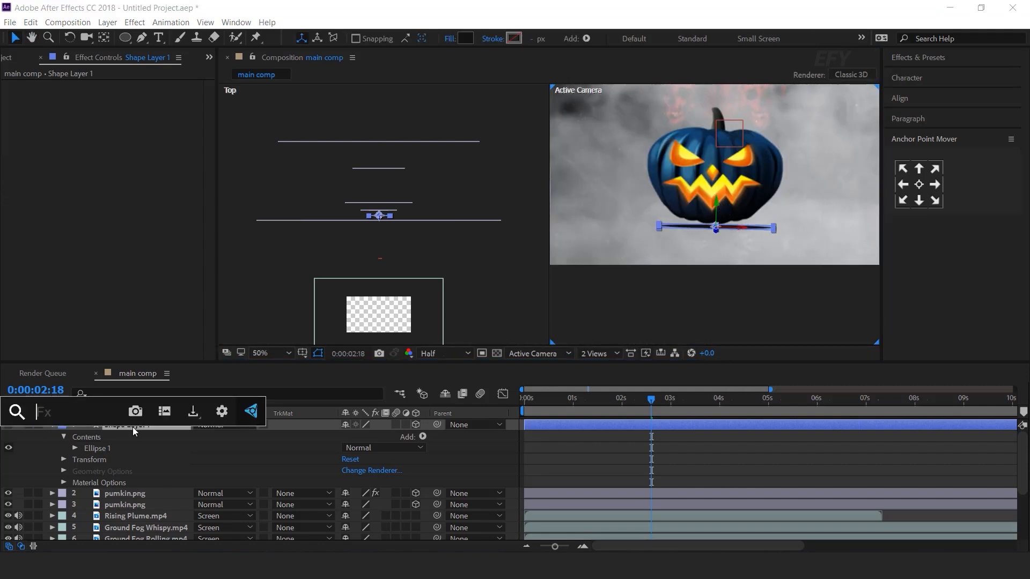
text(gaus)
key(Return)
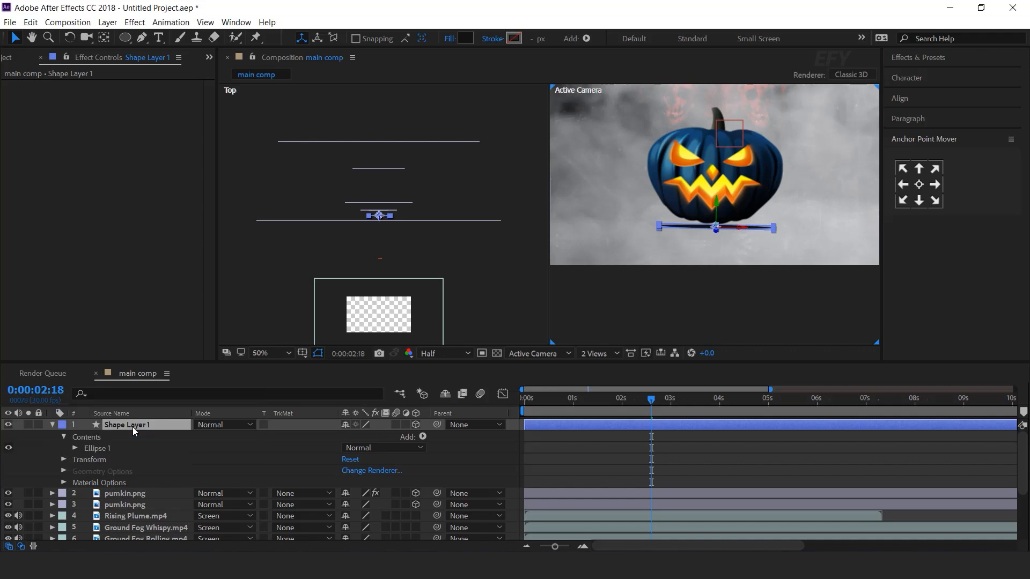
drag(123, 98, 307, 98)
Duplicate Shape Layer 1, scale the copy to 55% and collapse both shape layers' properties
click(133, 426)
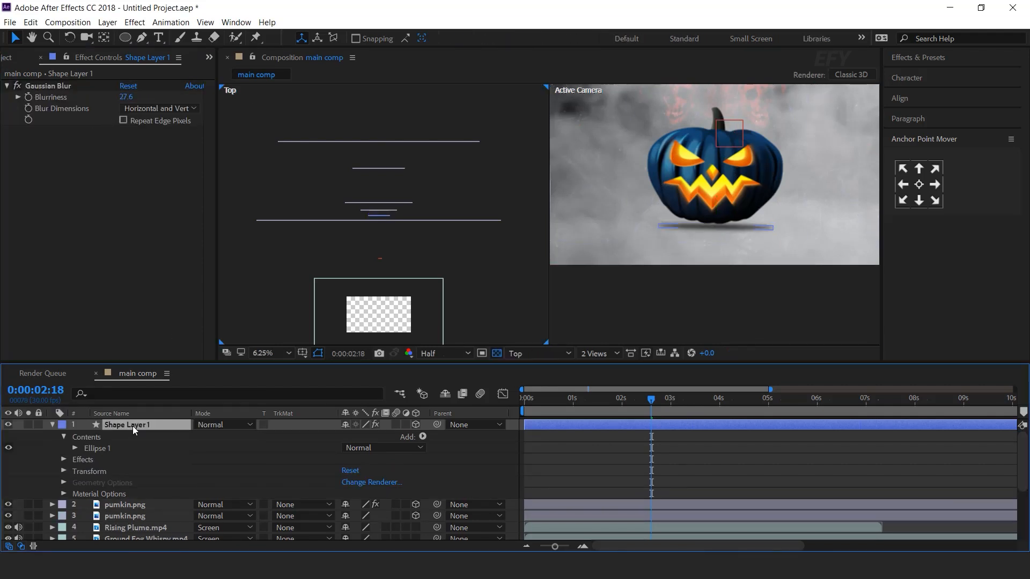
key(ctrl+d)
key(s)
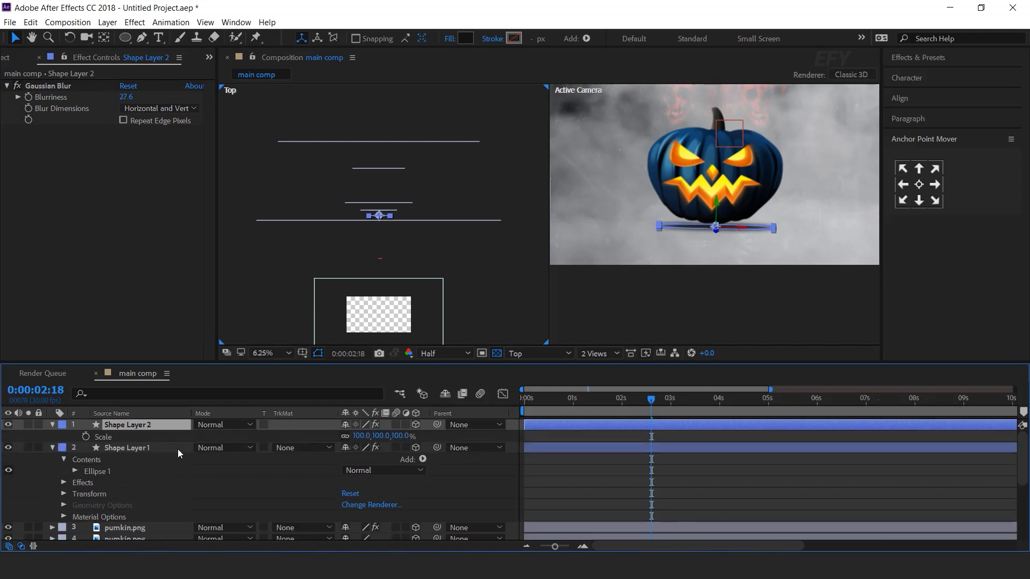
drag(401, 441, 439, 447)
click(514, 436)
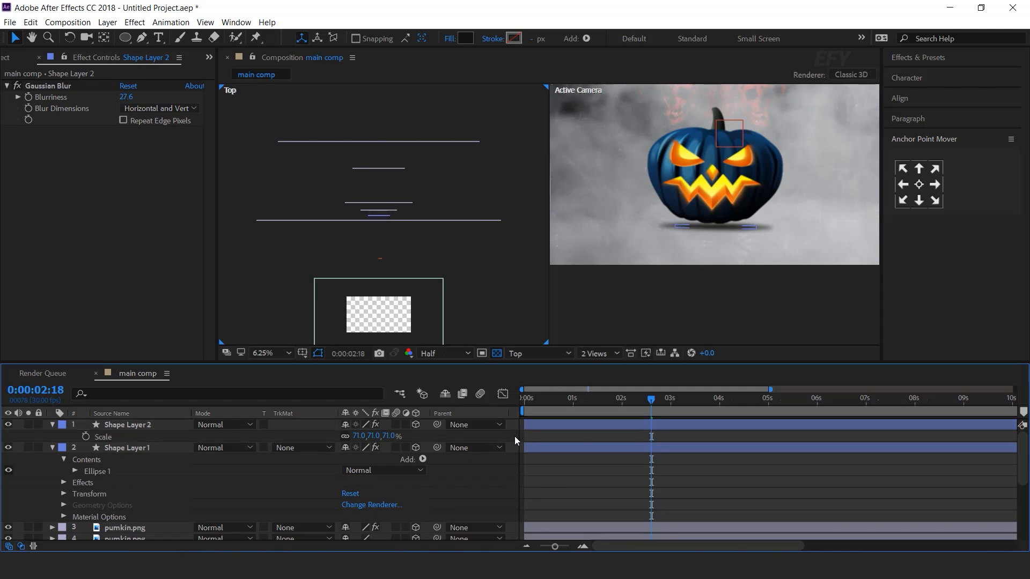
click(150, 424)
drag(390, 436, 379, 435)
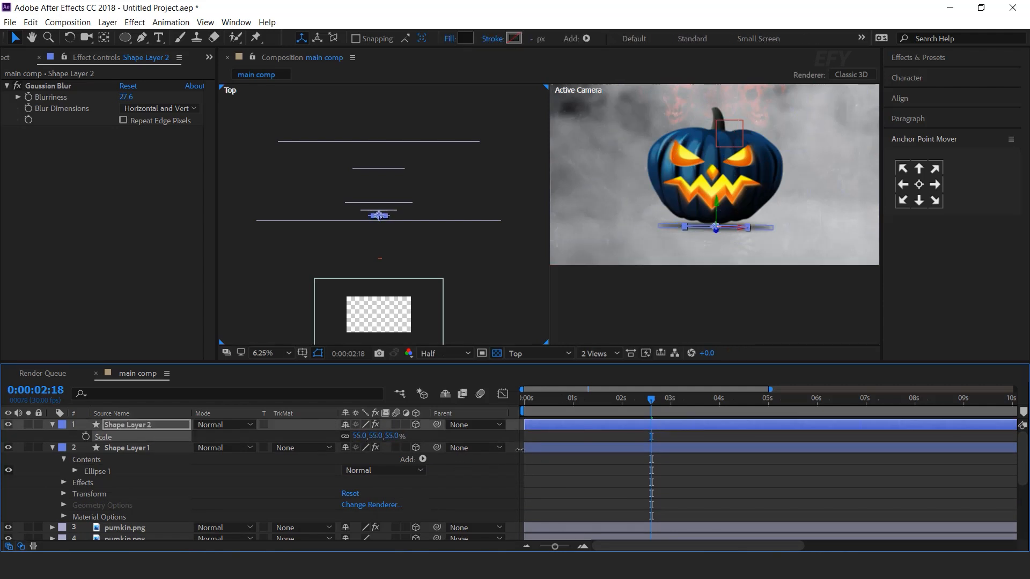
click(514, 473)
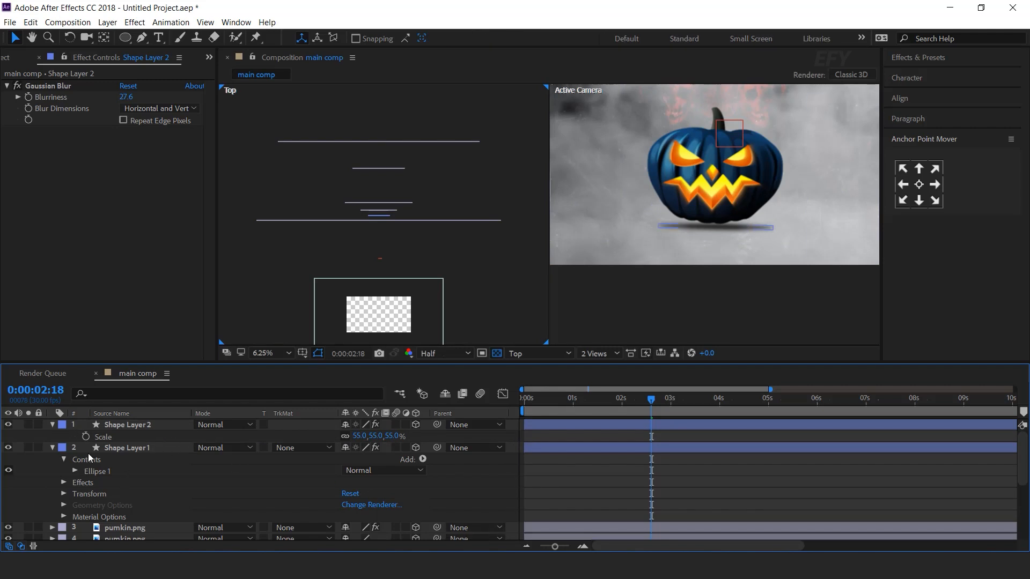
click(52, 447)
click(52, 424)
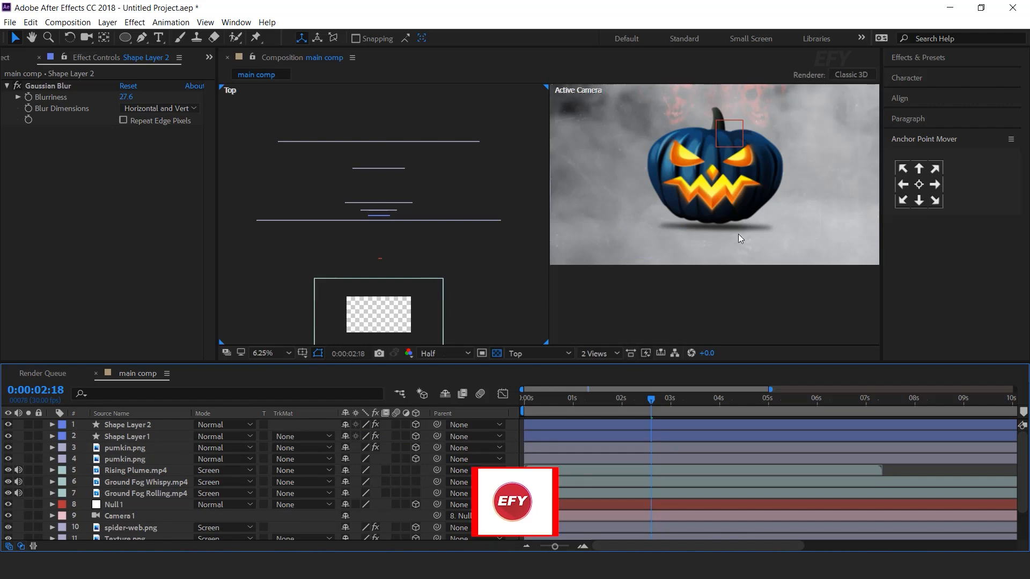
Move Shape Layer 1 and Shape Layer 2 below both pumkin.png layers in the layer order
click(134, 425)
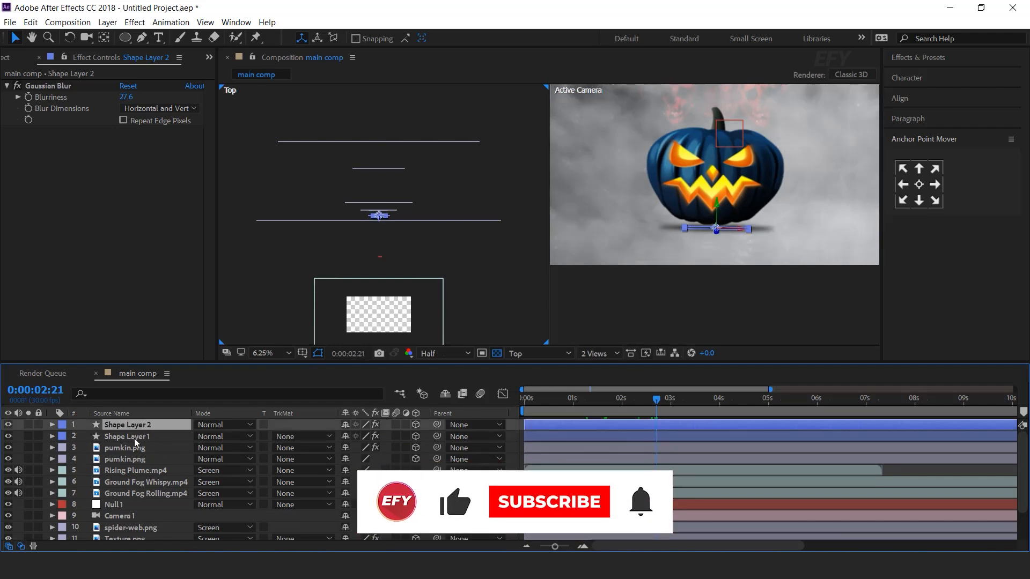
shift+click(135, 436)
drag(135, 441, 138, 465)
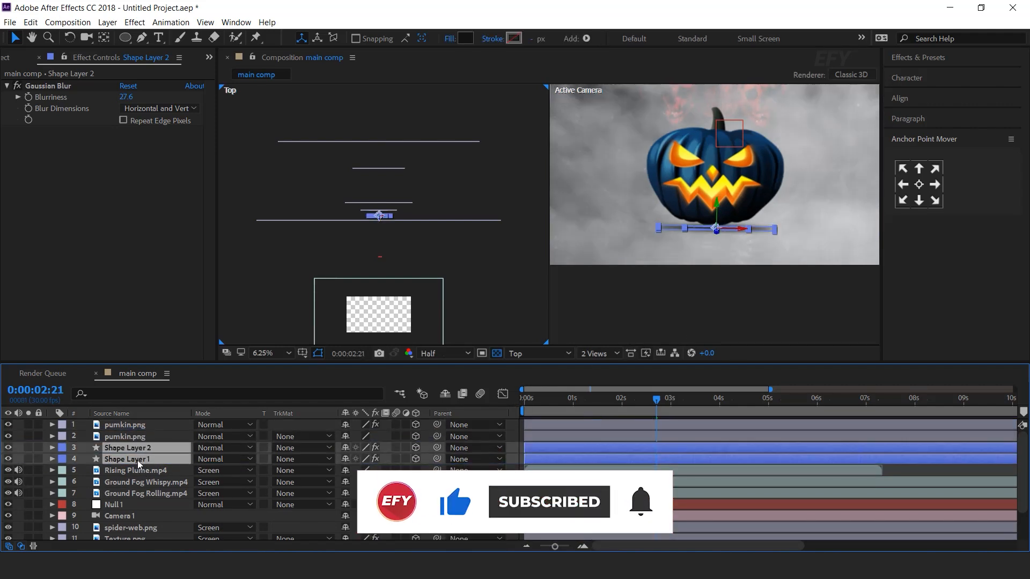
click(513, 461)
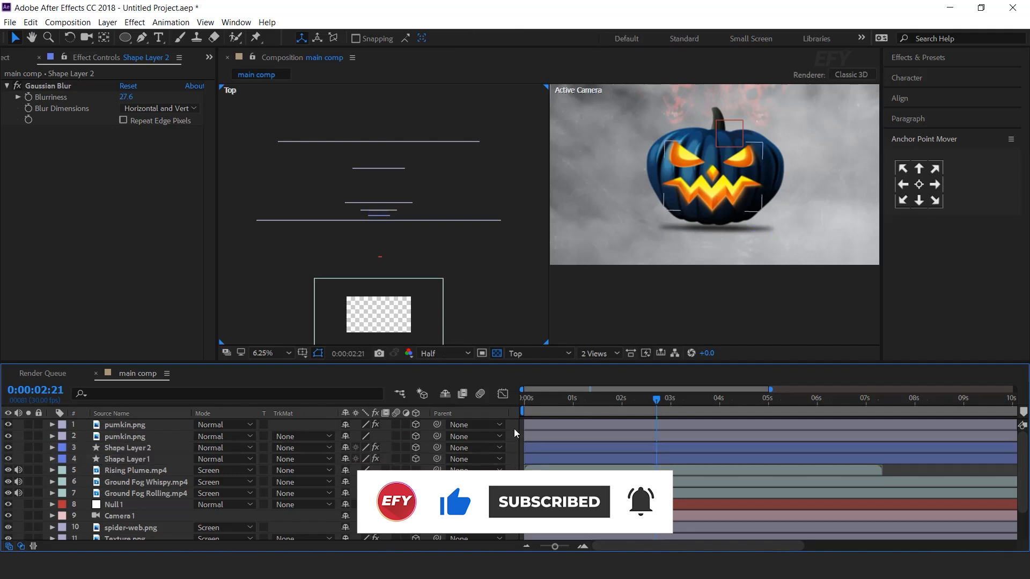
Add an adjustment layer with a Curves effect and raise the middle of the RGB curve to brighten the scene
right_click(515, 433)
mouse_move(617, 302)
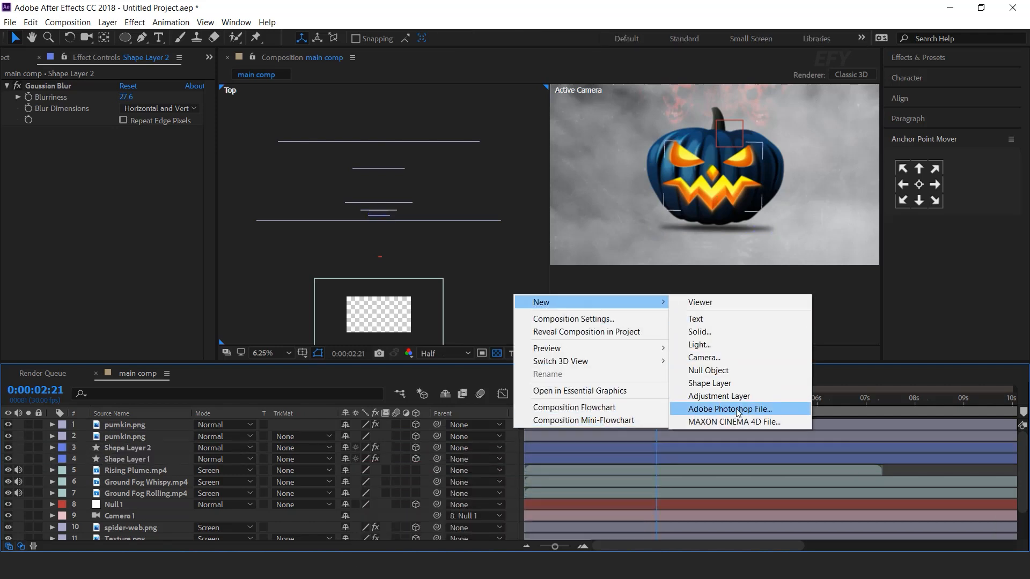
click(719, 396)
key(ctrl+space)
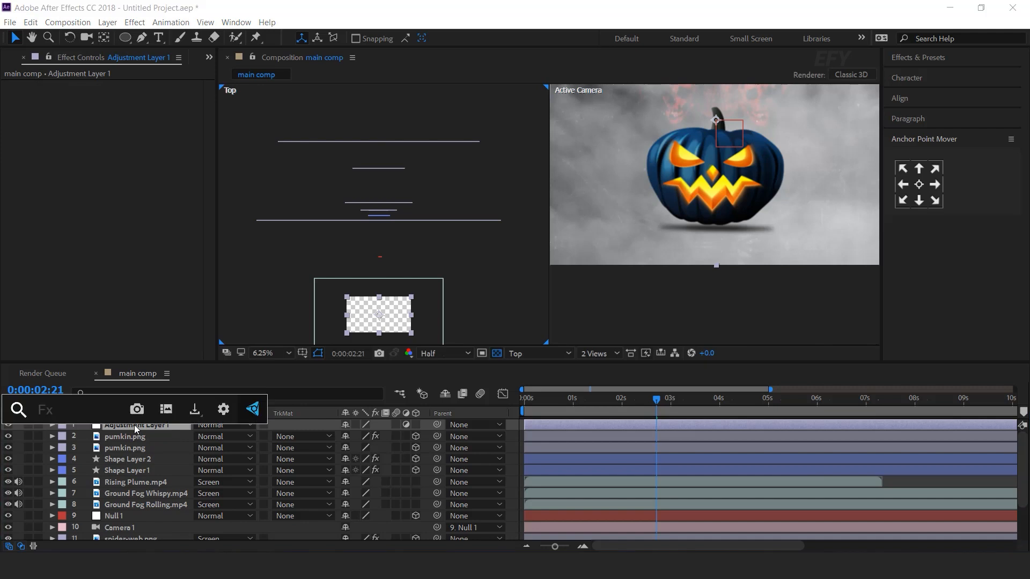
text(cu)
key(Return)
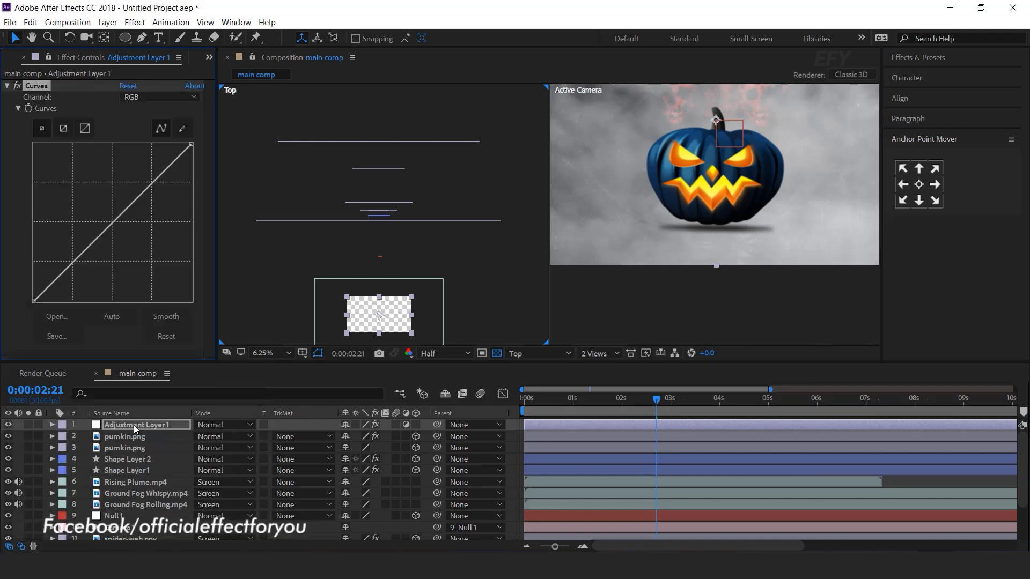
drag(137, 201, 119, 193)
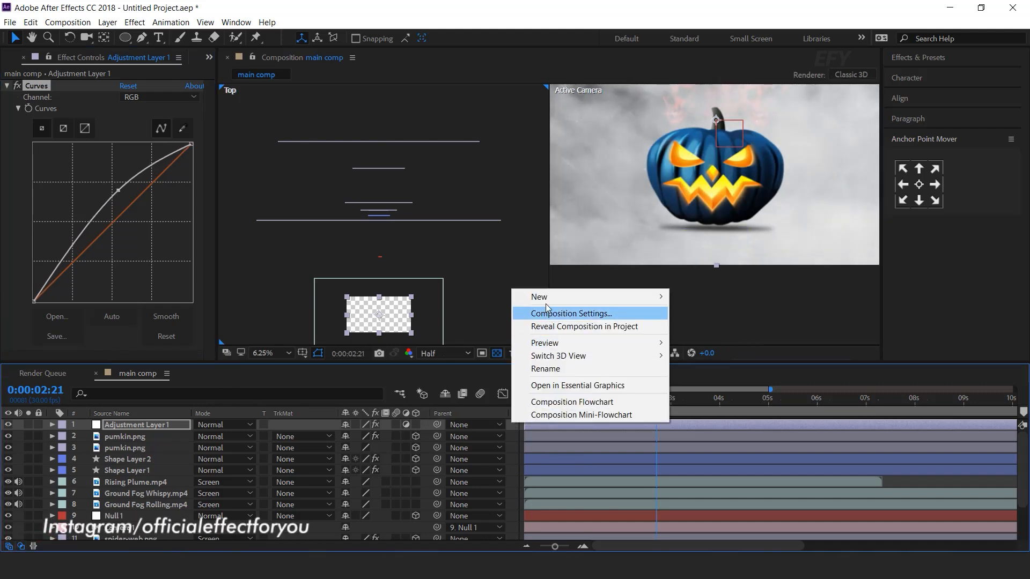
Add a second adjustment layer on top of the stack and rename it cc
mouse_move(590, 297)
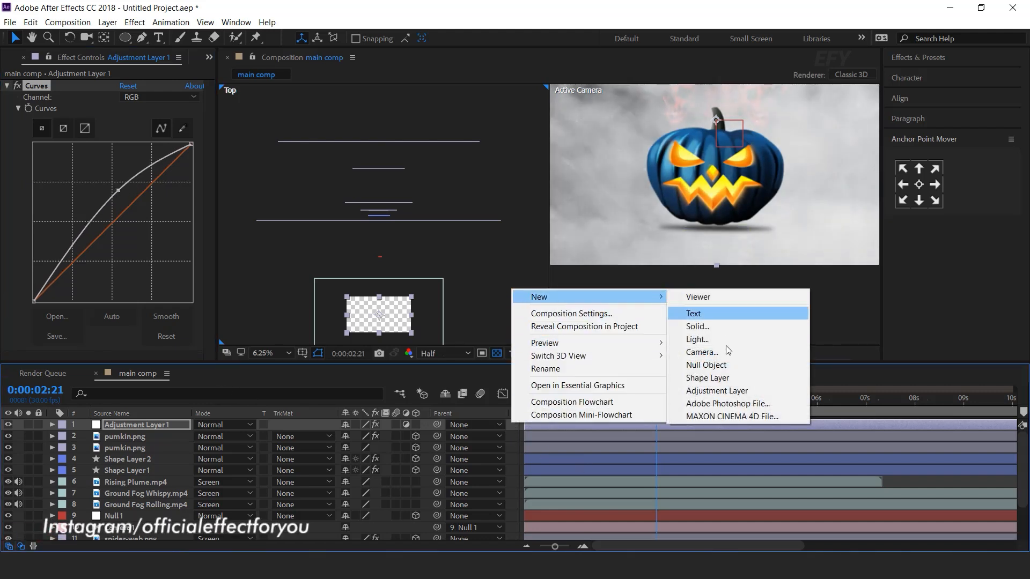
click(716, 390)
key(Return)
text(cc)
Apply the Tint effect to the cc adjustment layer and set Map White To to red (FF0000)
key(ctrl+space)
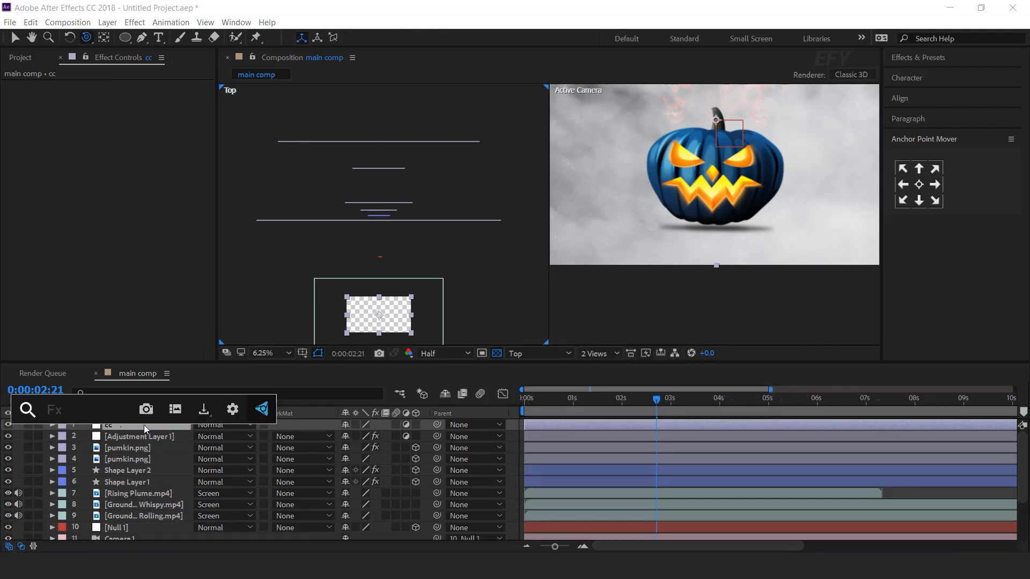
text(tint)
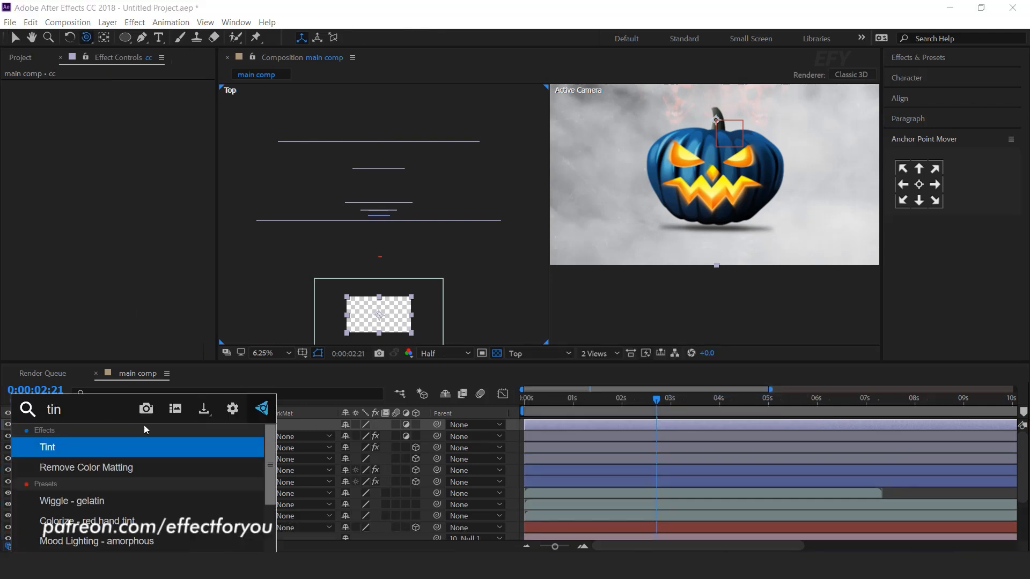
key(Return)
key(v)
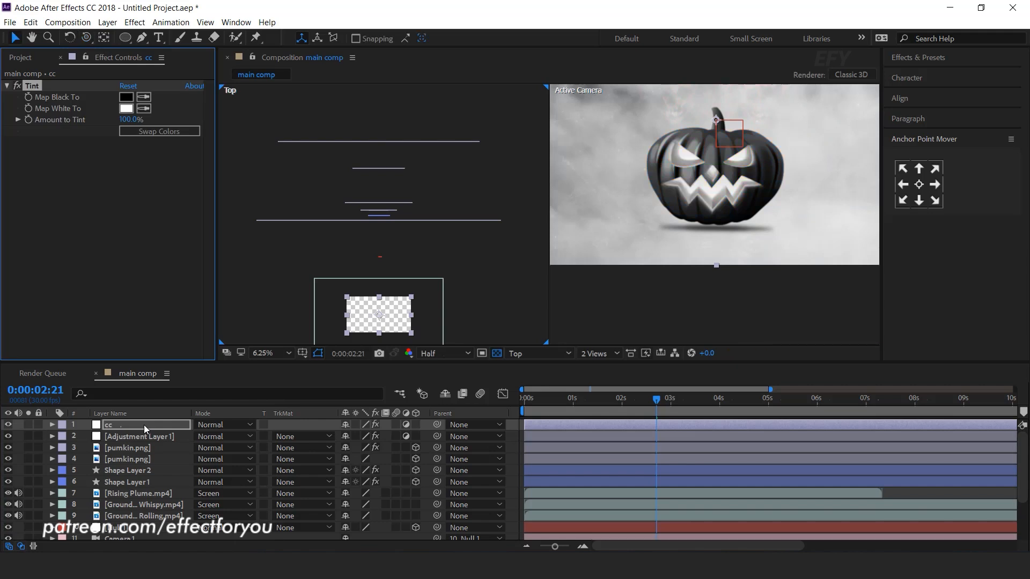
click(129, 111)
text(FF0000)
click(335, 213)
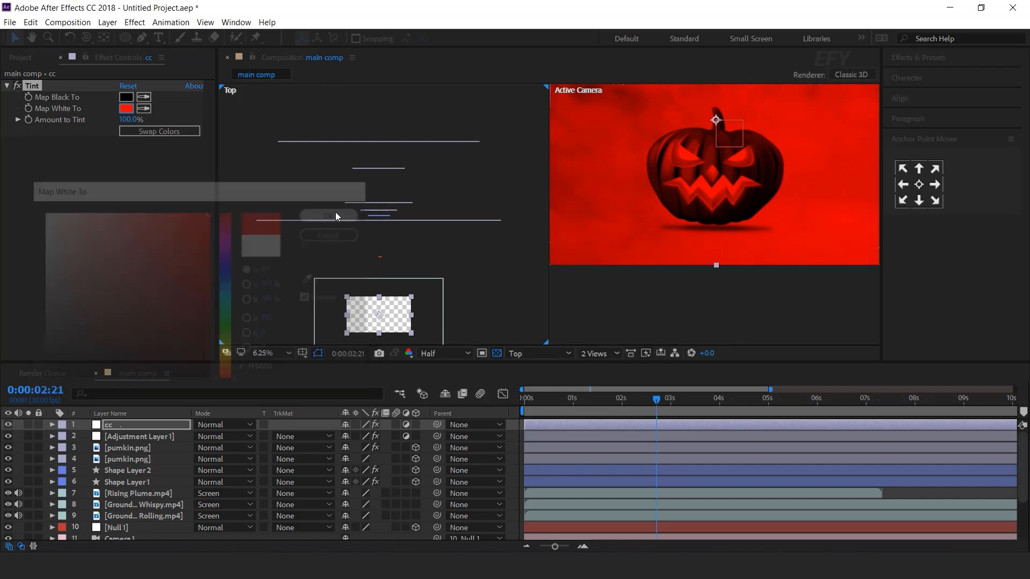
Move the masked upper pumkin.png layer above the cc adjustment layer
click(116, 449)
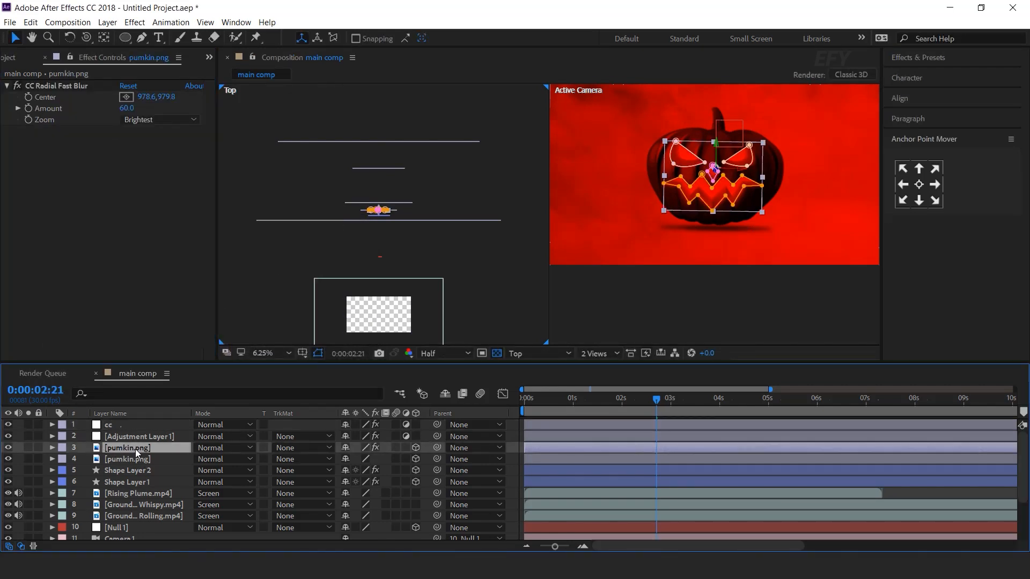
drag(137, 452, 142, 424)
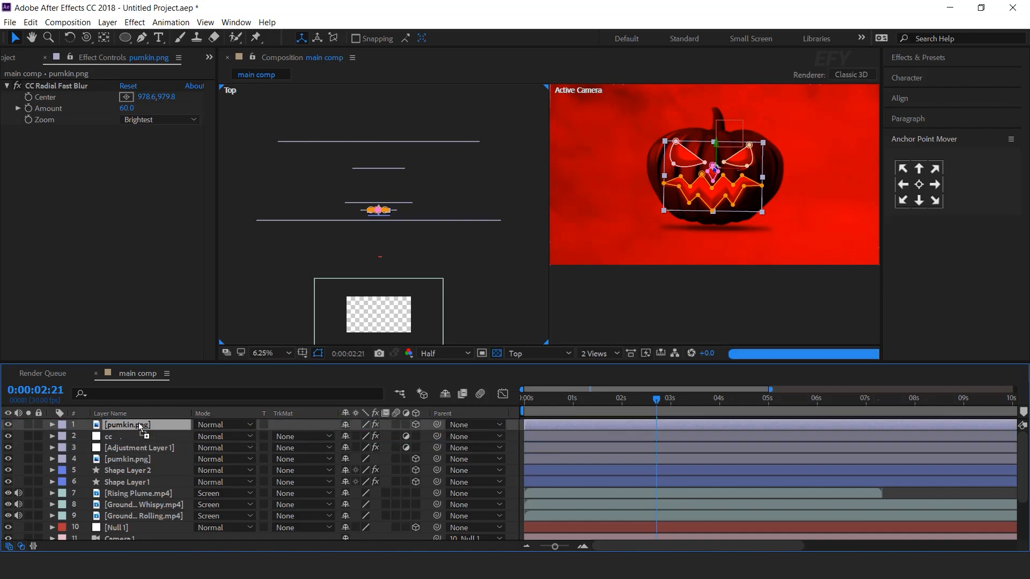
Start animating the top pumkin.png layer's opacity with a 100% keyframe at 0:00:01:26
click(516, 429)
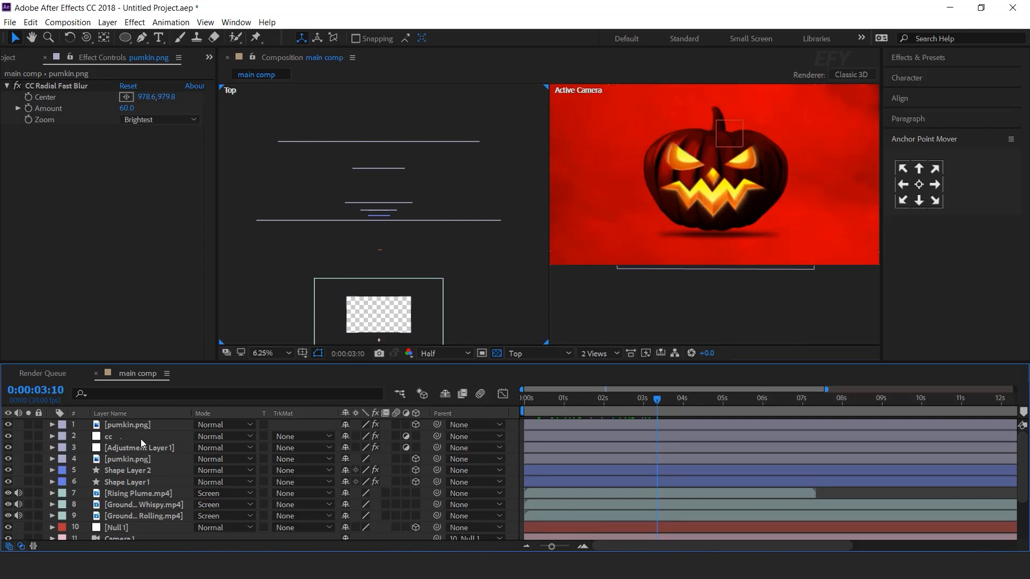
click(156, 428)
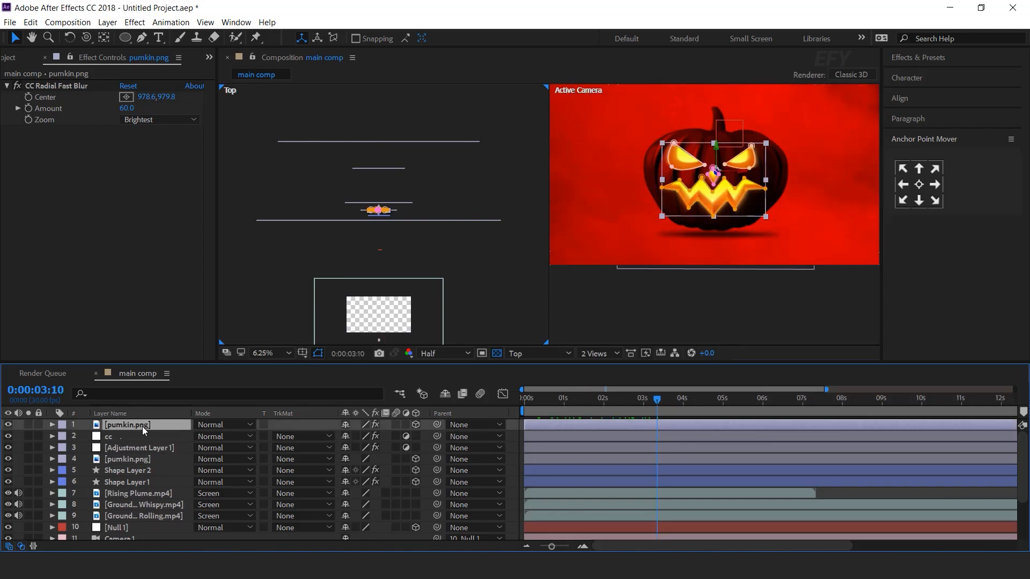
key(t)
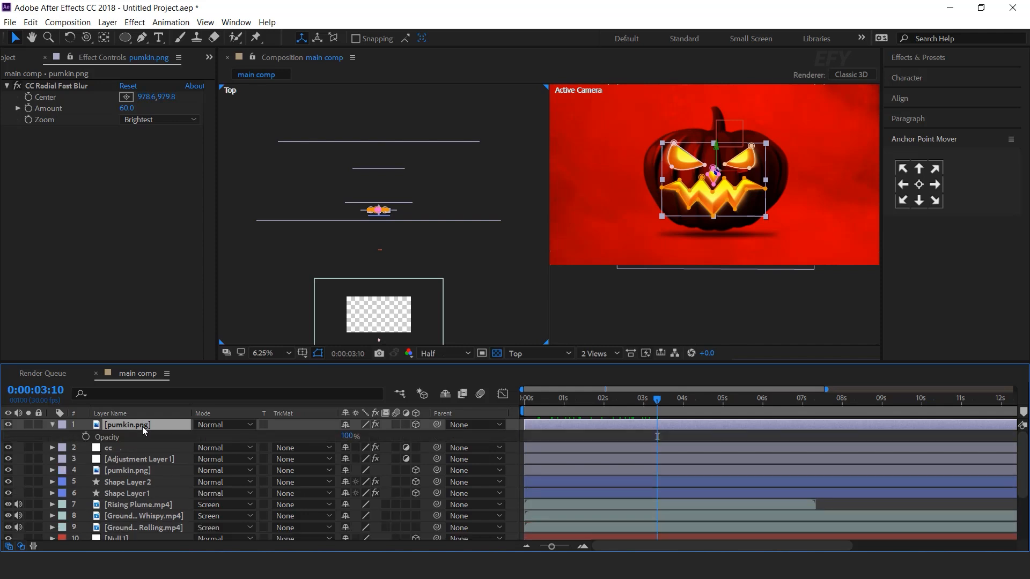
click(583, 547)
drag(547, 399, 673, 399)
click(85, 436)
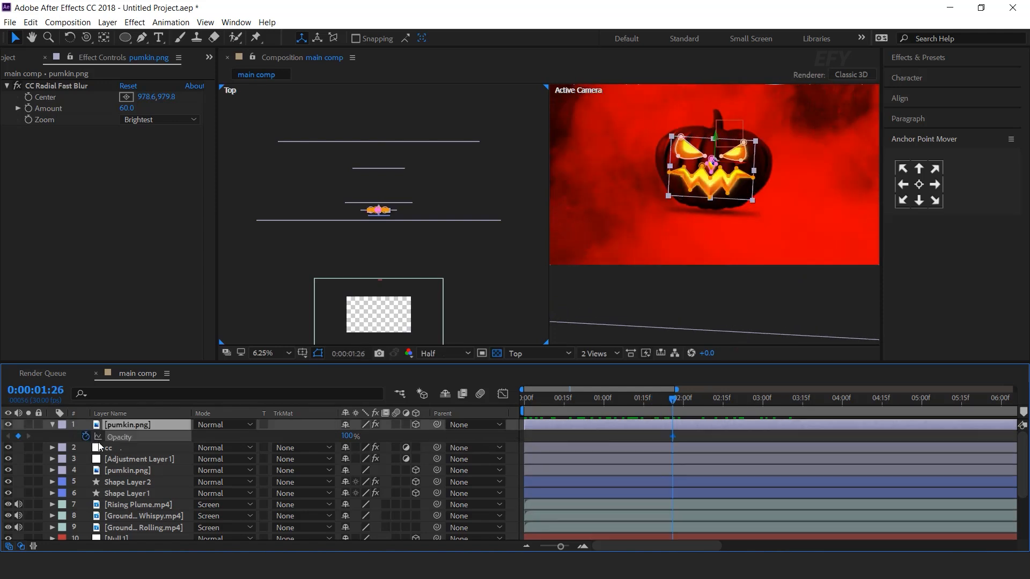
Keyframe alternating low and high opacity values on the top pumkin.png layer from 0:00:01:27 to 0:00:02:11 to make the face flicker
scroll(678, 430, up, 1)
scroll(678, 431, up, 1)
drag(656, 402, 668, 399)
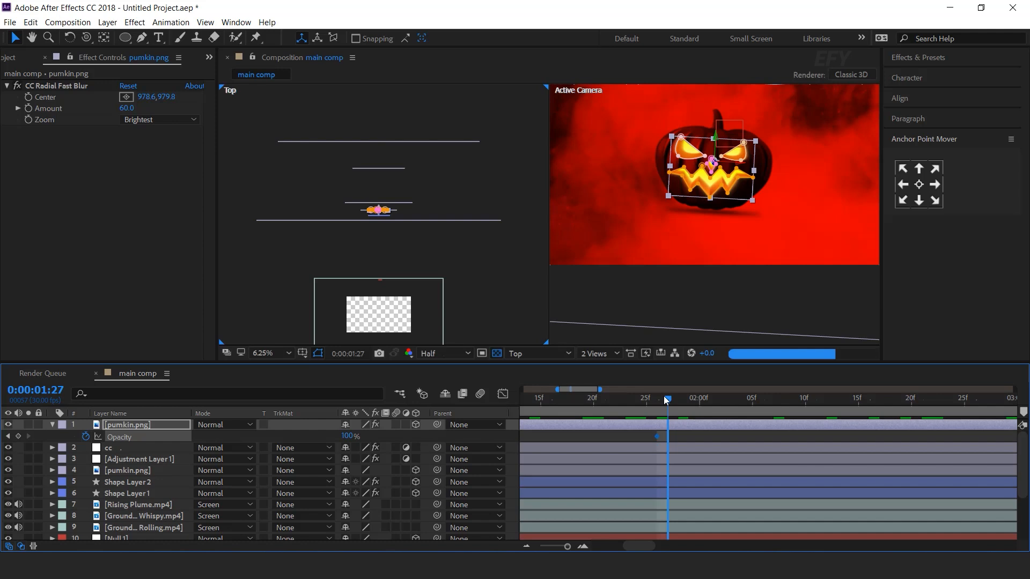
drag(323, 435, 947, 434)
click(679, 400)
click(699, 400)
click(720, 402)
click(742, 402)
click(765, 402)
click(795, 401)
key(Page_Down)
key(Page_Down)
Play back the flickering pumpkin face from 0:00:01:26 to check its timing
scroll(689, 455, down, 1)
scroll(689, 455, down, 1)
click(675, 398)
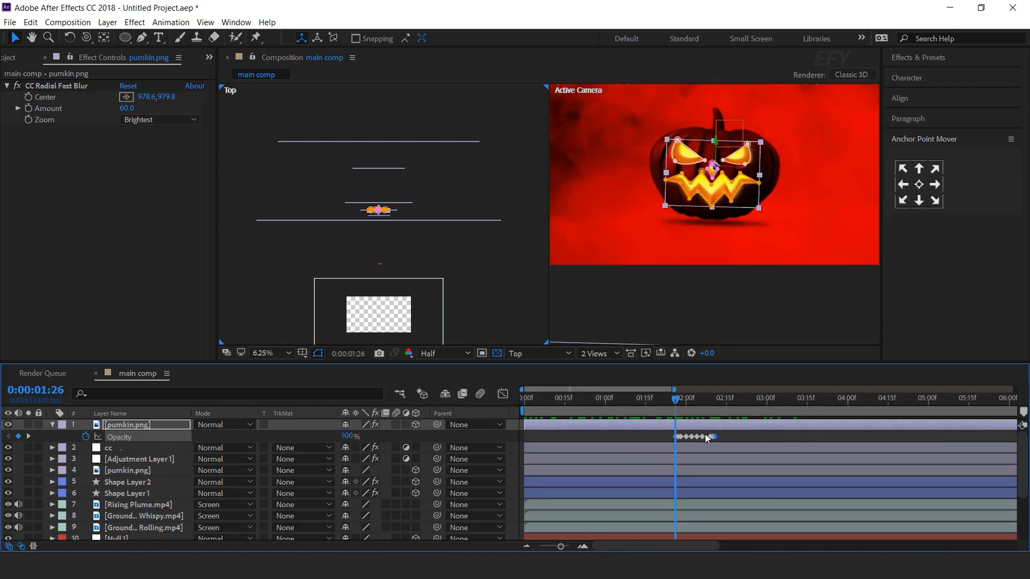
key(space)
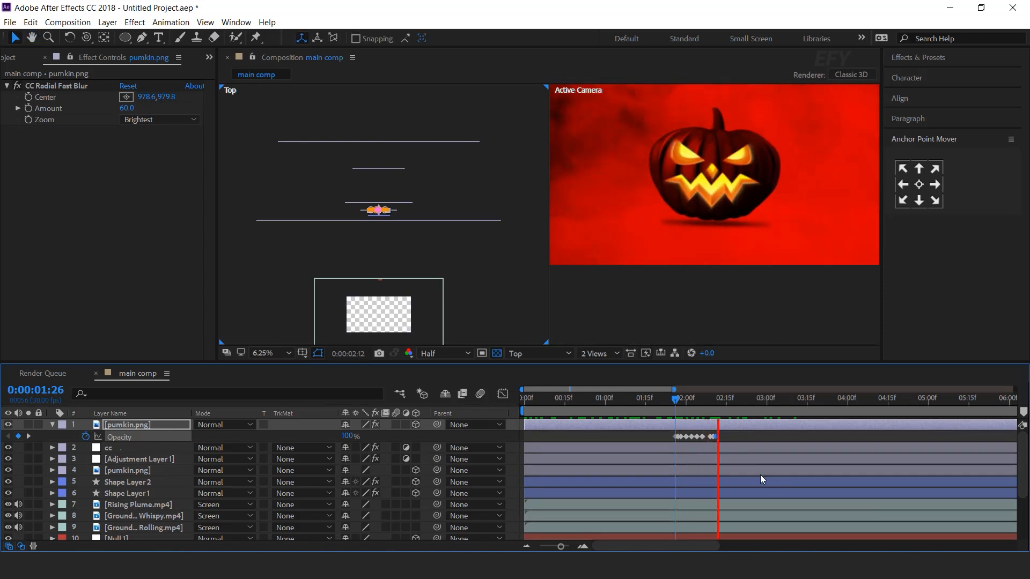
click(675, 397)
scroll(697, 459, down, 2)
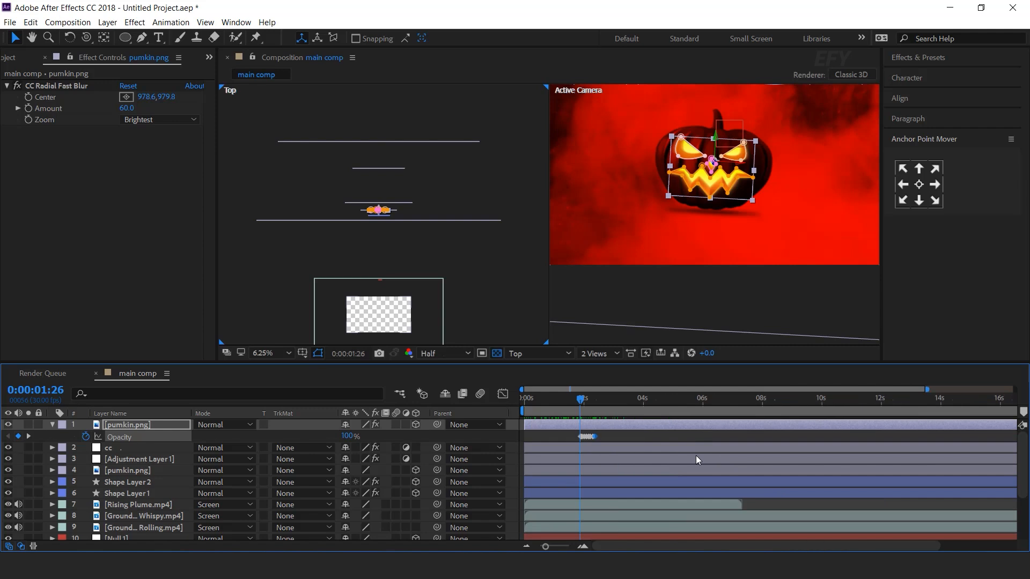
Try setting the top pumkin.png layer's opacity to 0% at 0:00:01:26
key(=)
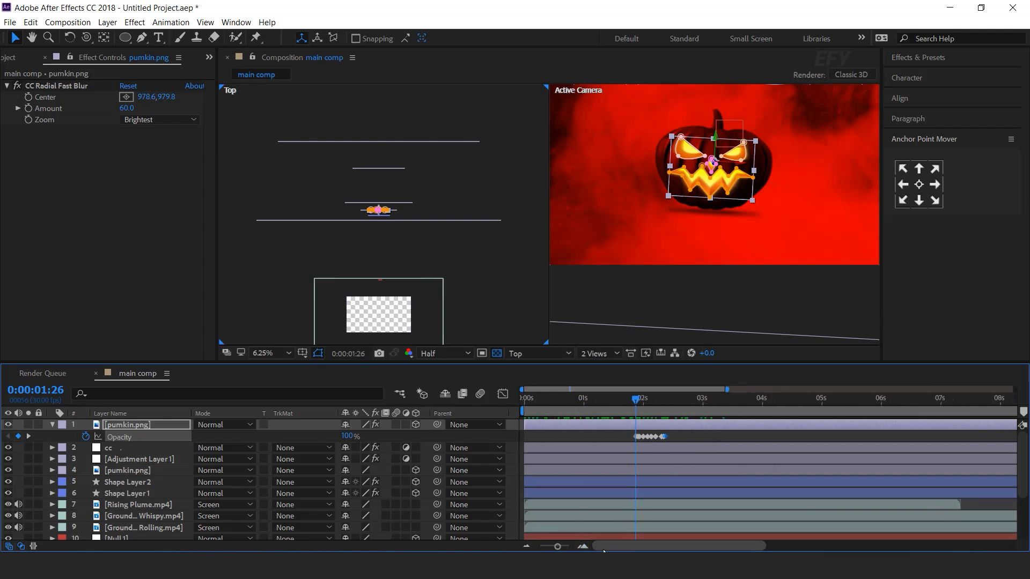
click(52, 425)
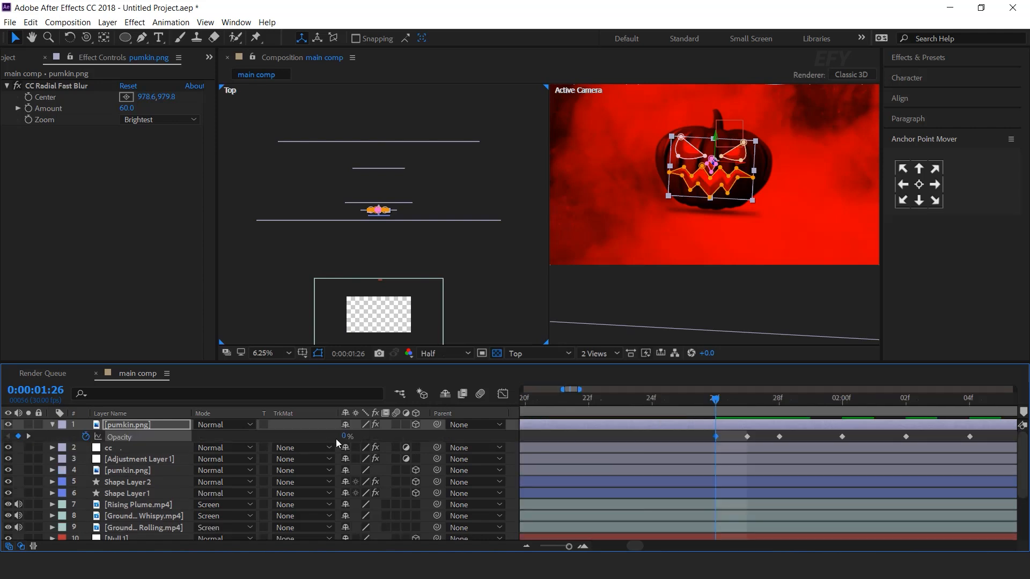
key(ctrl+z)
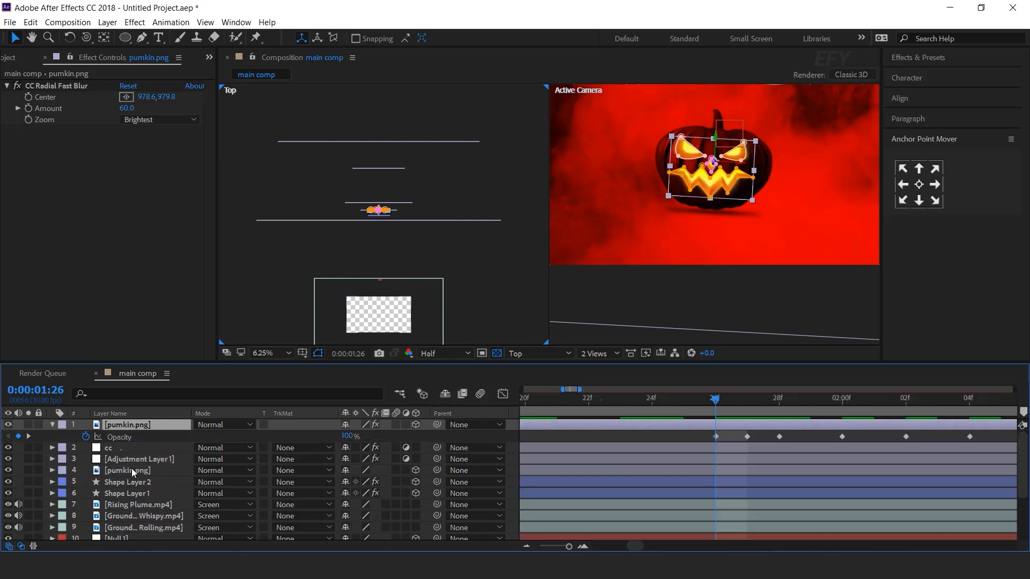
Keyframe the lower pumkin.png layer's opacity at 0% at 0:00:00:00
click(133, 472)
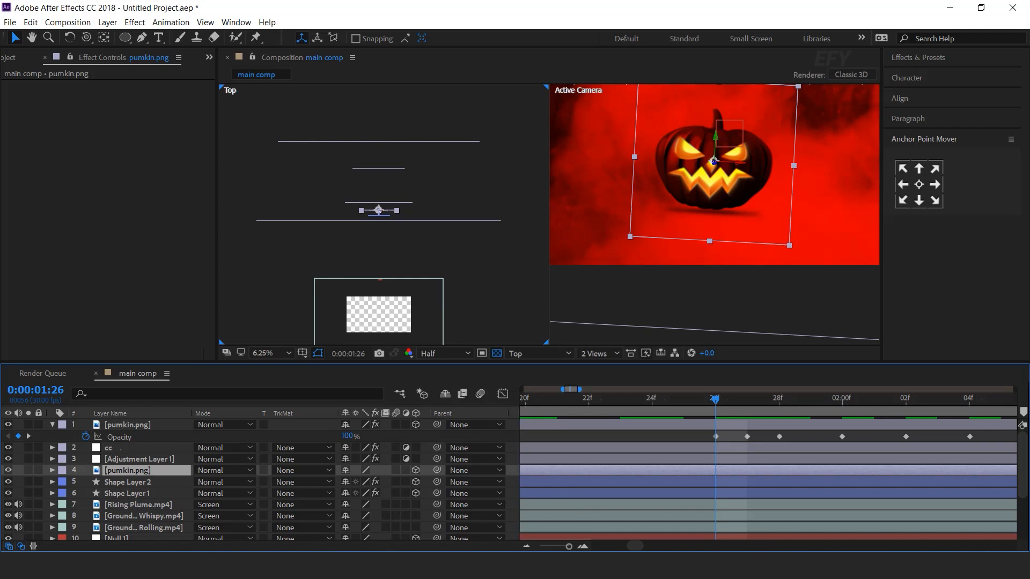
drag(634, 547, 553, 549)
click(534, 402)
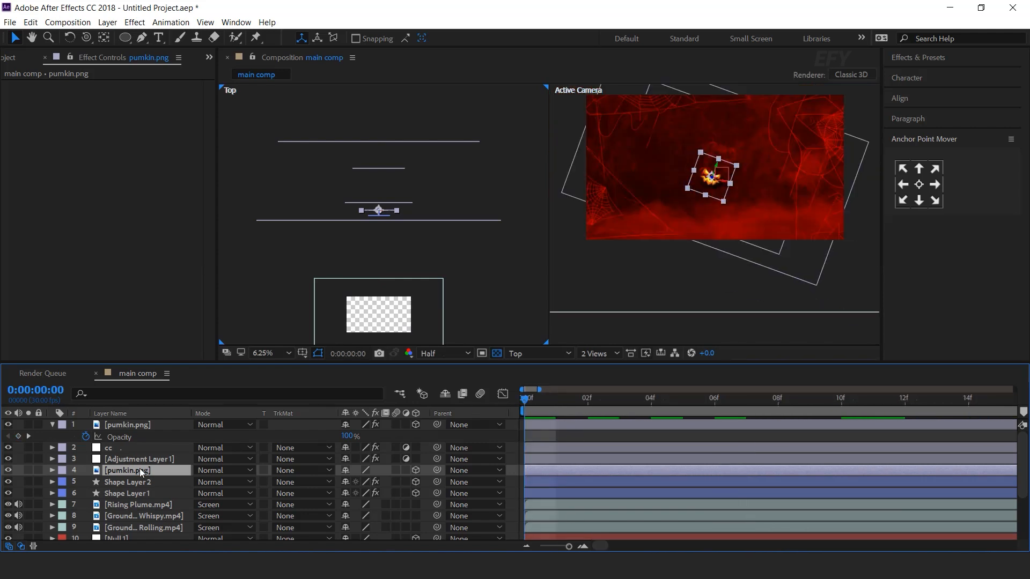
key(t)
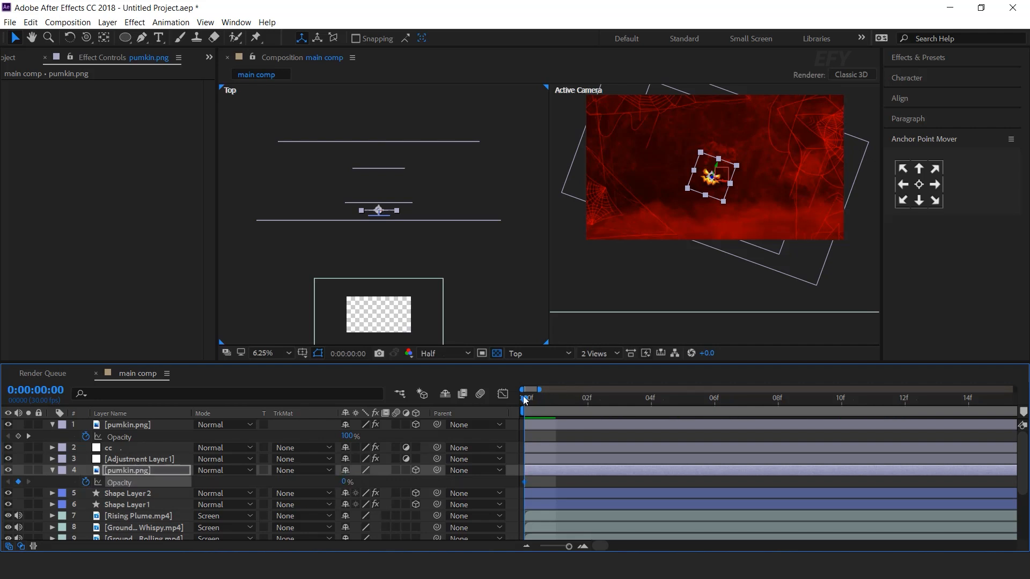
Add an opacity keyframe of 0% to the top pumkin.png layer at 0:00:00:00
click(163, 423)
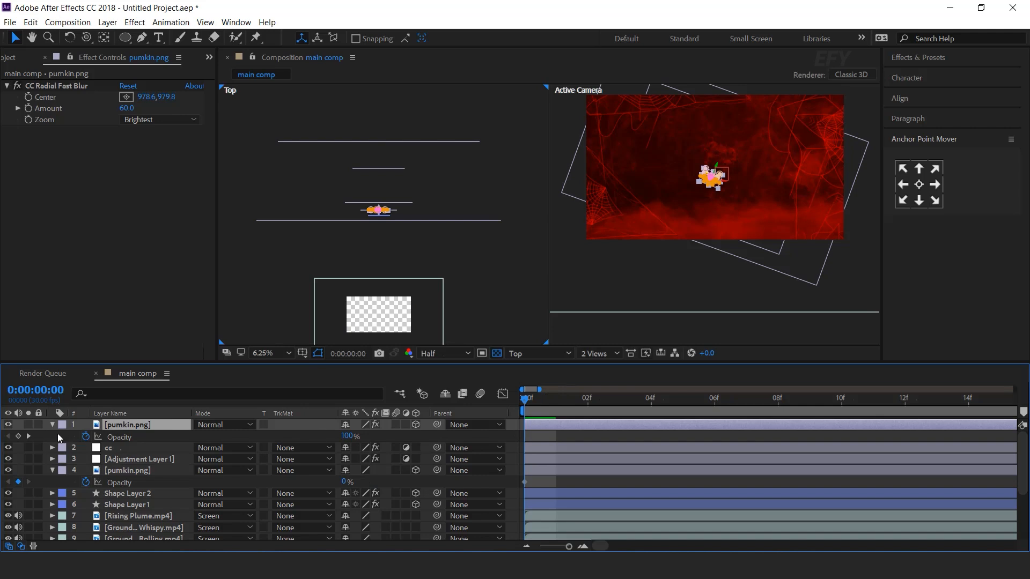
click(86, 437)
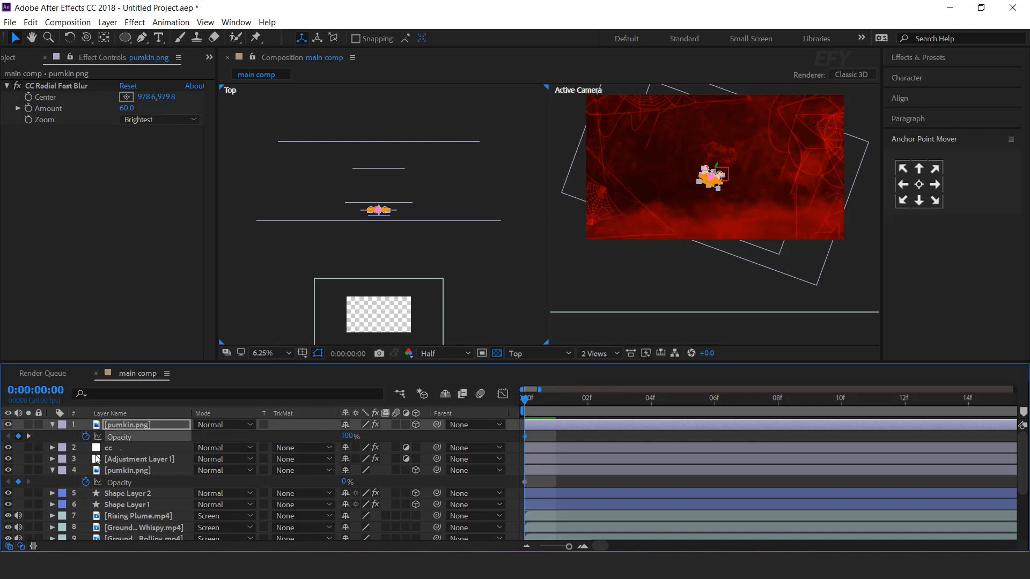
click(345, 438)
click(517, 476)
Select both pumkin.png layers and set their opacity to 100% at 0:00:00:20 to complete the fade-in
key(minus)
key(minus)
drag(531, 400, 629, 398)
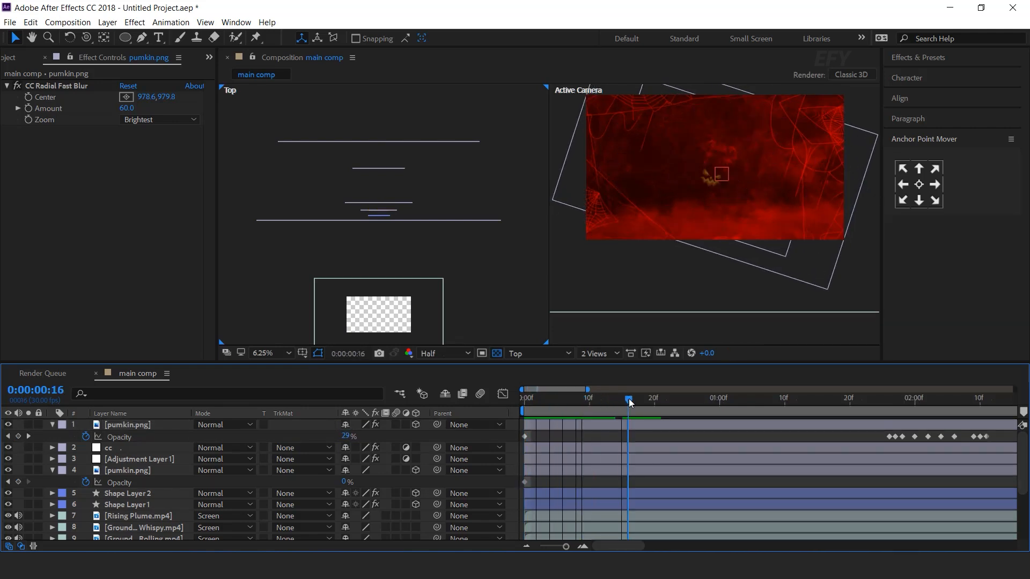
click(639, 472)
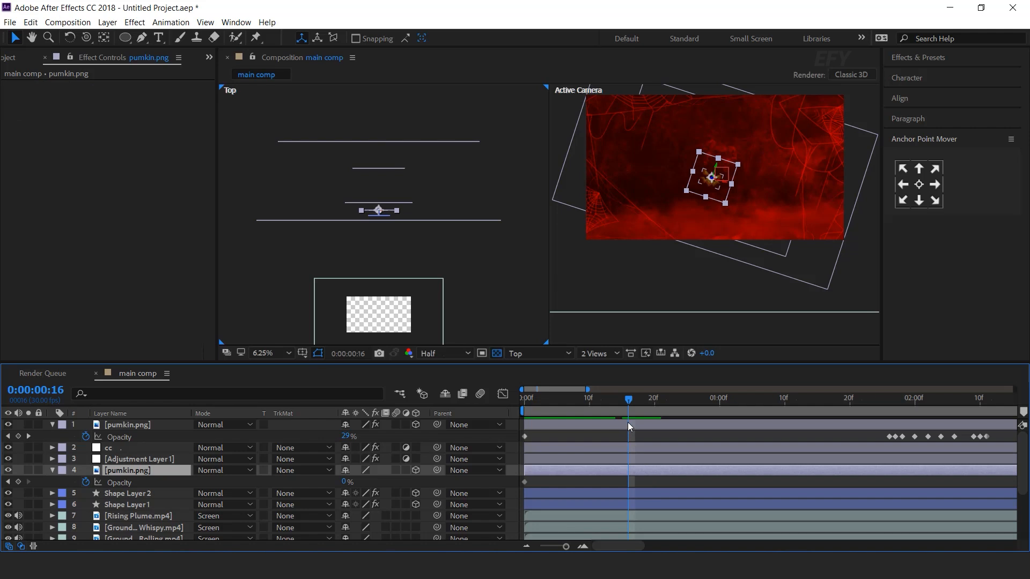
ctrl+click(628, 424)
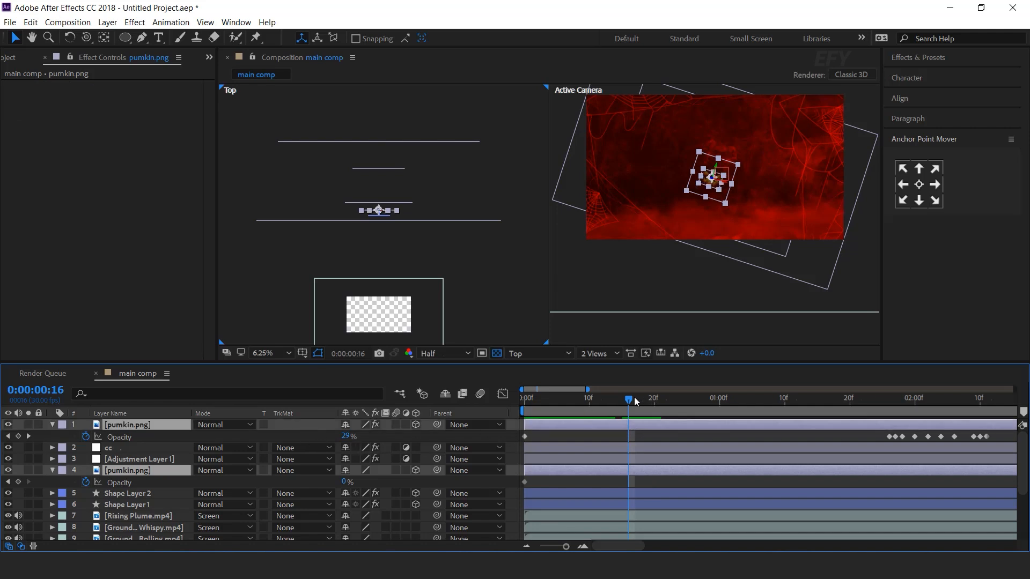
drag(634, 398, 656, 398)
click(348, 481)
text(100)
key(Return)
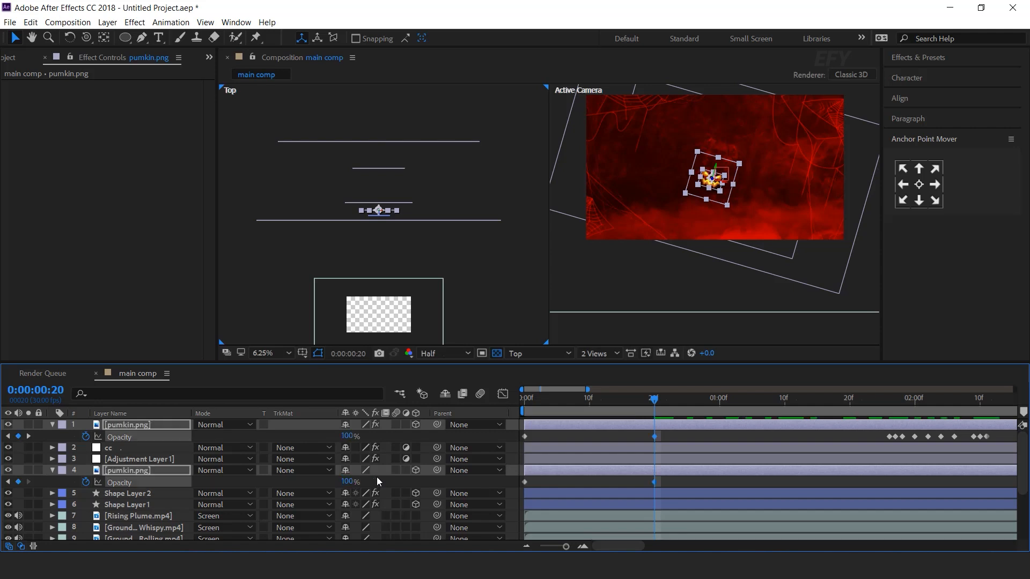
Shift the fade-in opacity keyframes of both pumkin.png layers later, ending the fade shortly before the flicker, and scrub through the result
click(636, 481)
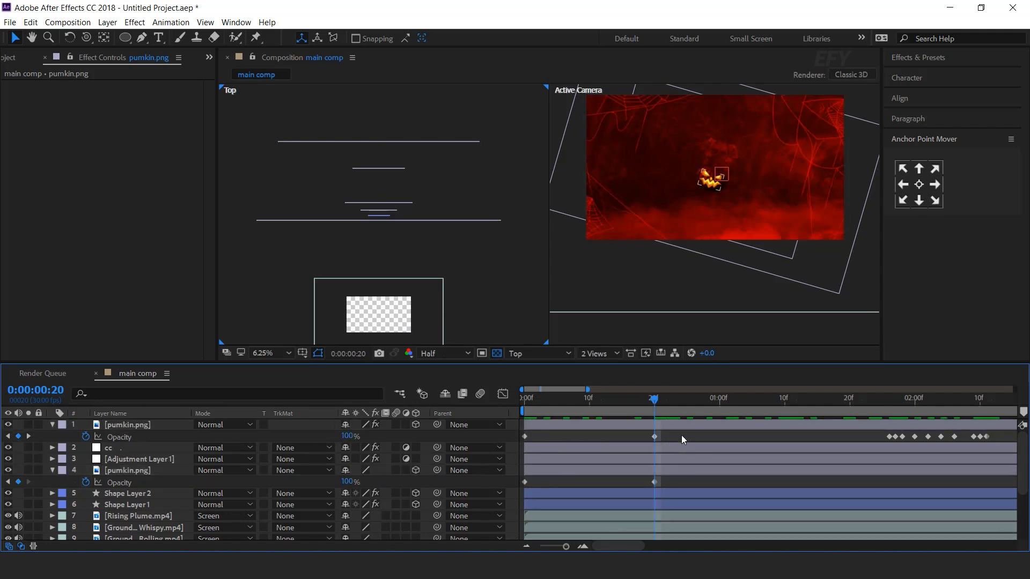
drag(681, 431, 517, 491)
key(semicolon)
drag(540, 437, 556, 436)
key(Home)
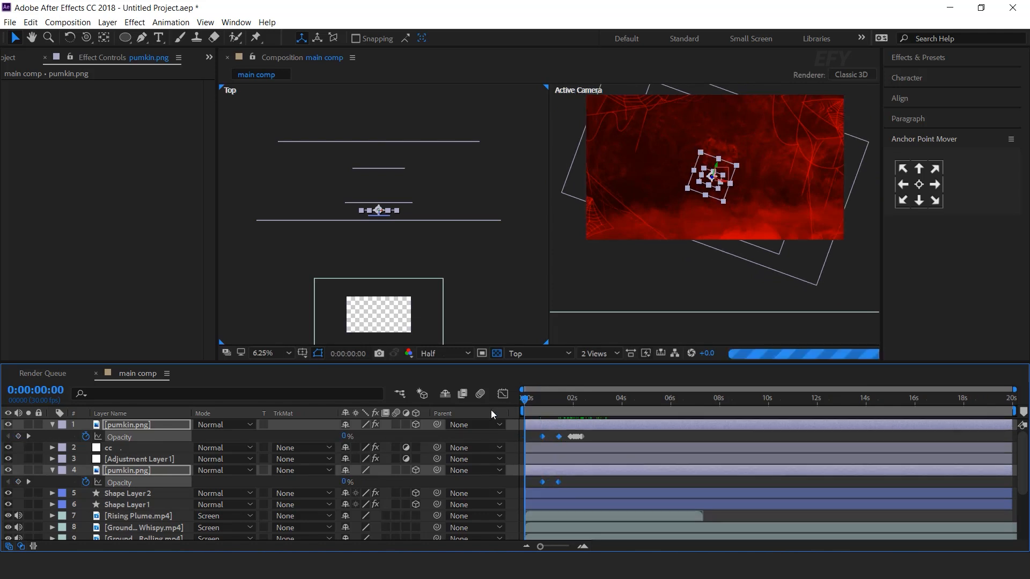
drag(523, 398, 561, 401)
key(F2)
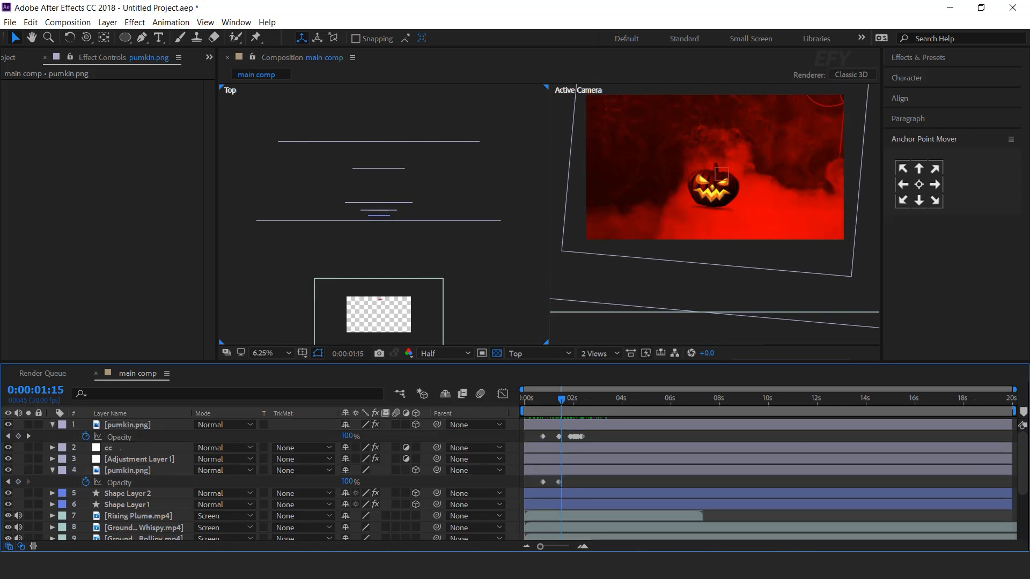
Move the Rising Plume.mp4 layer above the lower pumkin.png layer and preview the scene from the start
click(162, 516)
drag(162, 516, 156, 470)
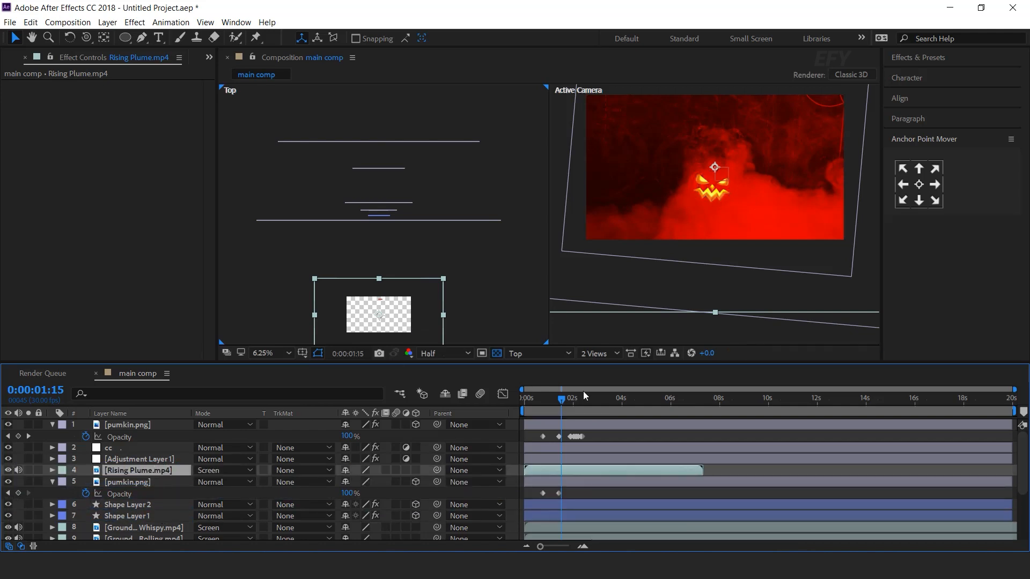
drag(530, 401, 513, 411)
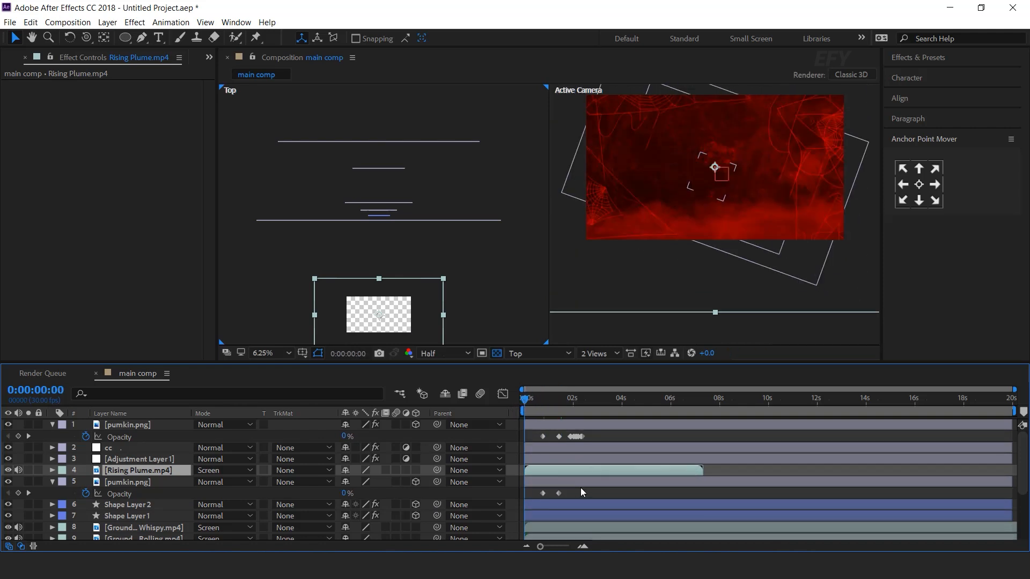
key(space)
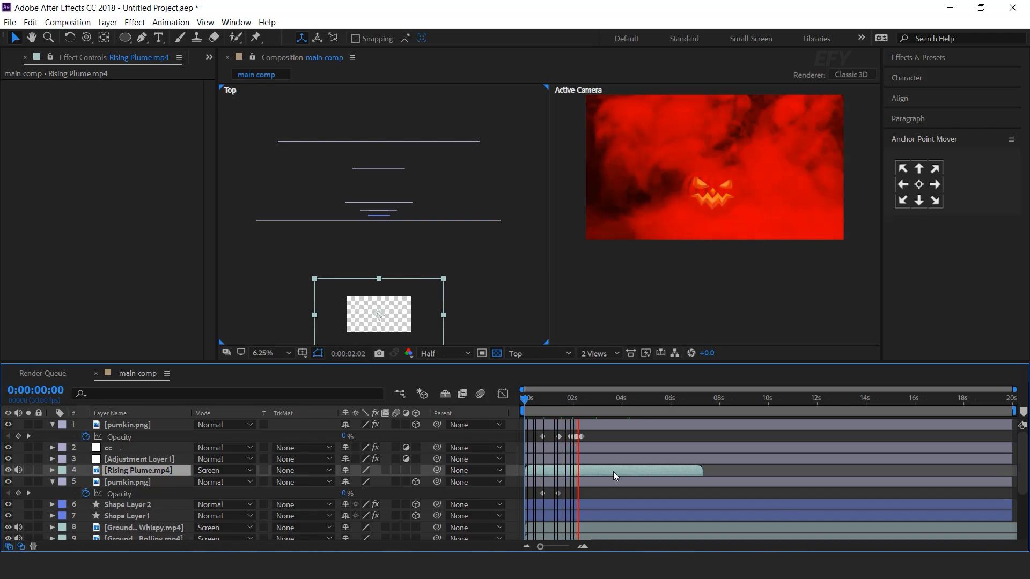
key(space)
Tighten the top pumkin.png layer's flicker keyframes to one-frame spacing from 0:00:02:00 to 0:00:02:06
click(583, 546)
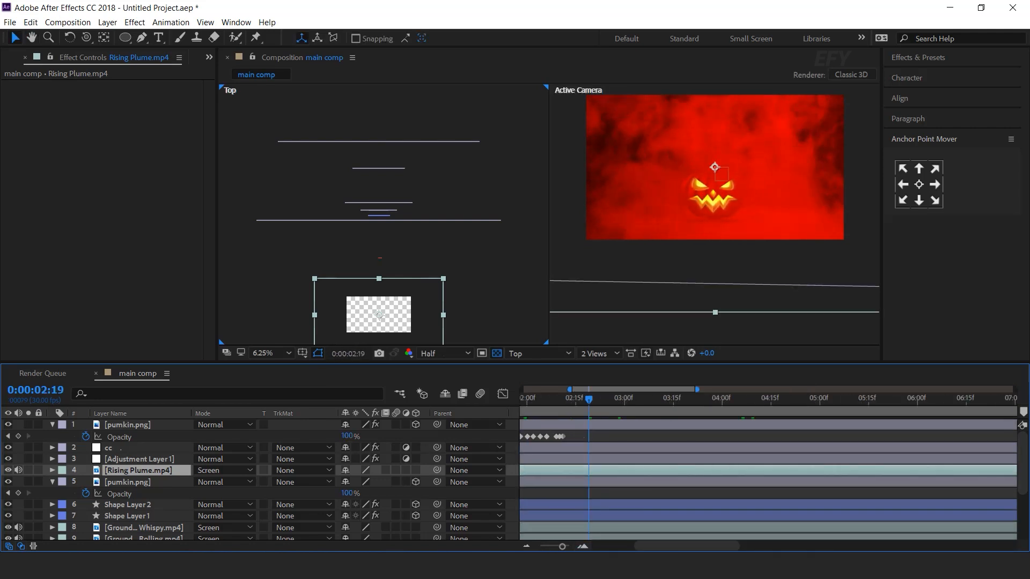
key(=)
drag(646, 546, 610, 546)
drag(767, 400, 816, 405)
key(=)
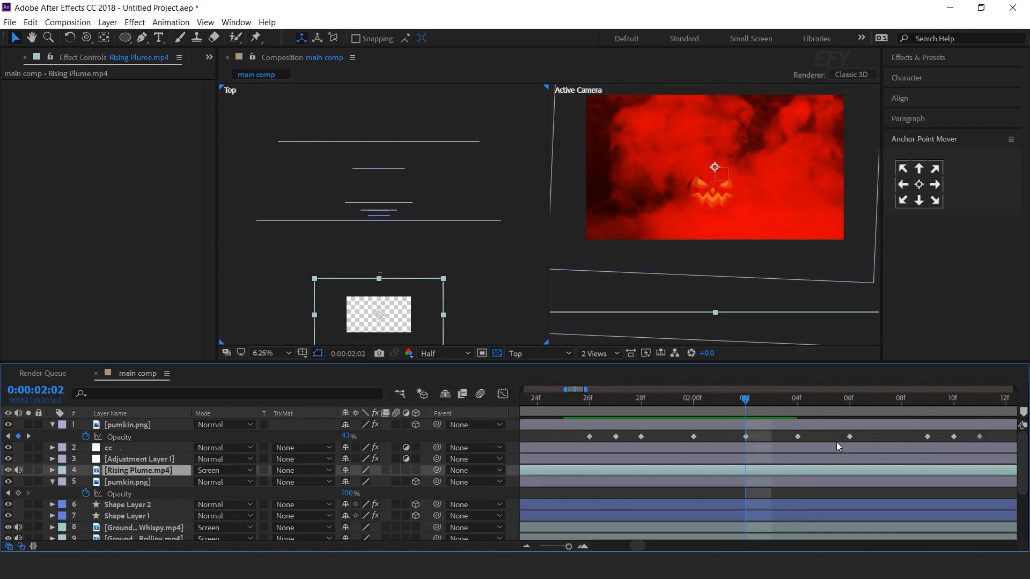
key(minus)
drag(841, 438, 755, 436)
click(817, 437)
drag(905, 445, 808, 437)
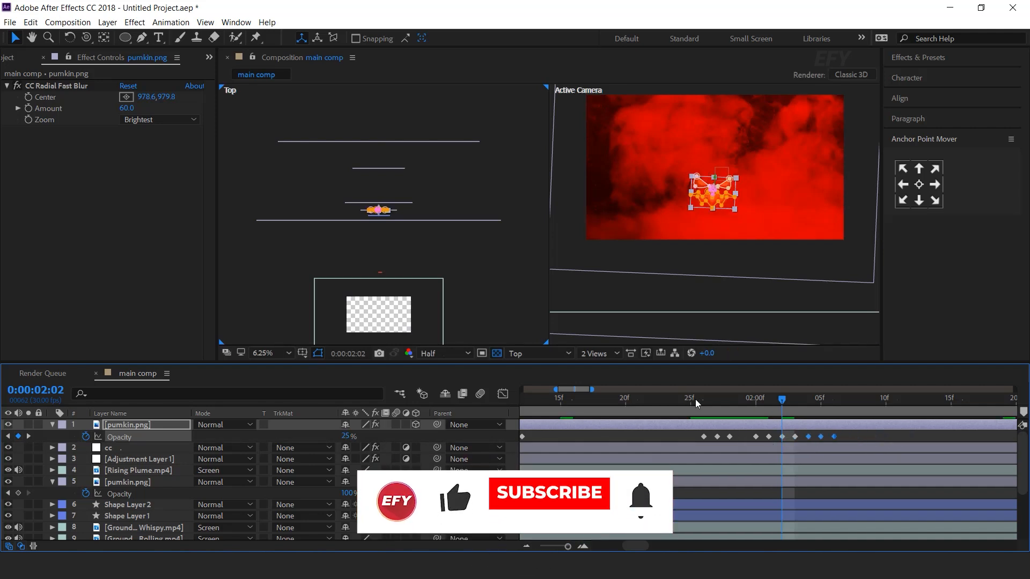
Move the later flicker keyframes earlier to run from 0:00:01:29 to 0:00:02:04, and replay the flicker from 0:00:01:25
click(691, 400)
key(space)
key(space)
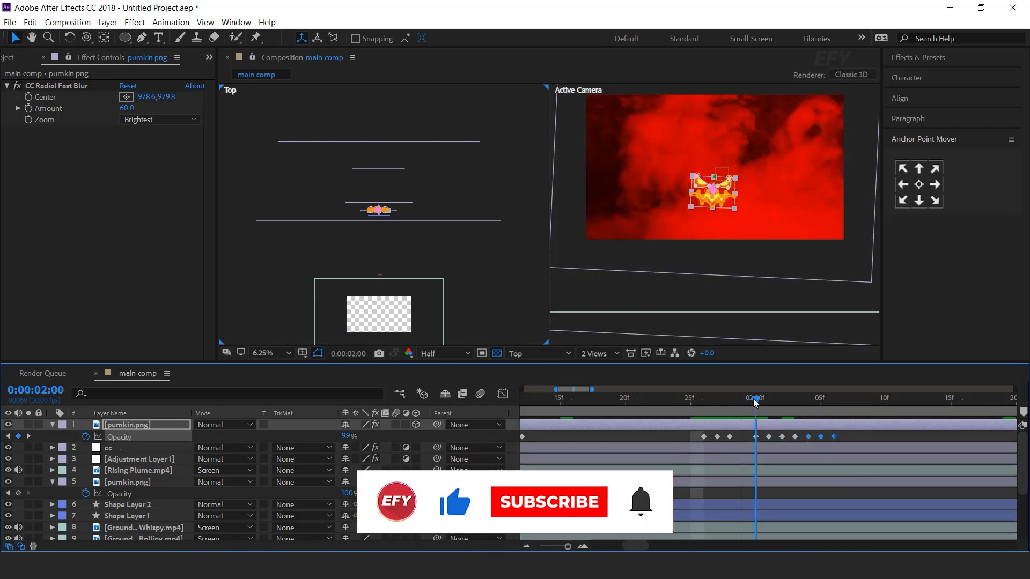
drag(756, 439, 744, 440)
key(space)
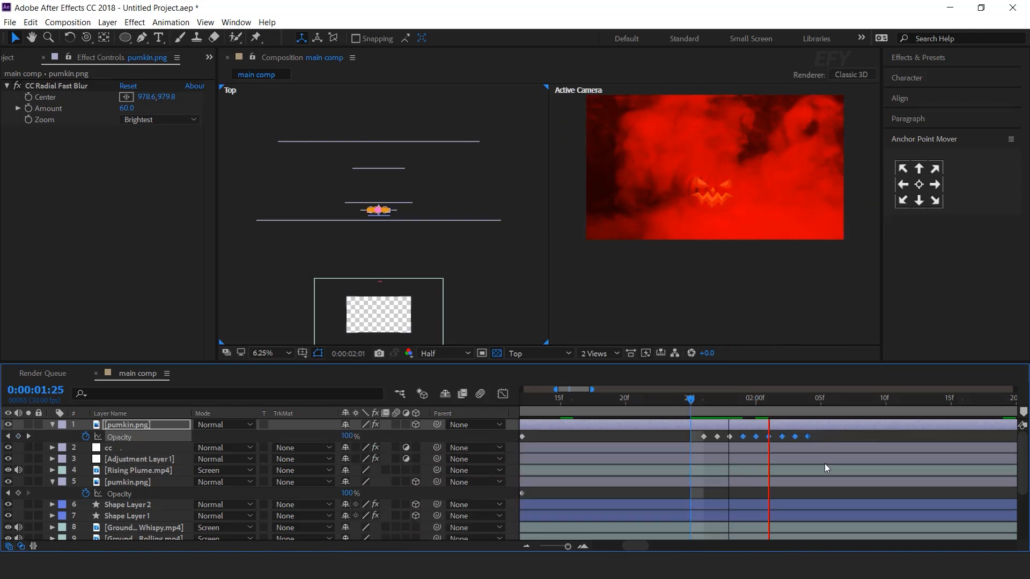
key(space)
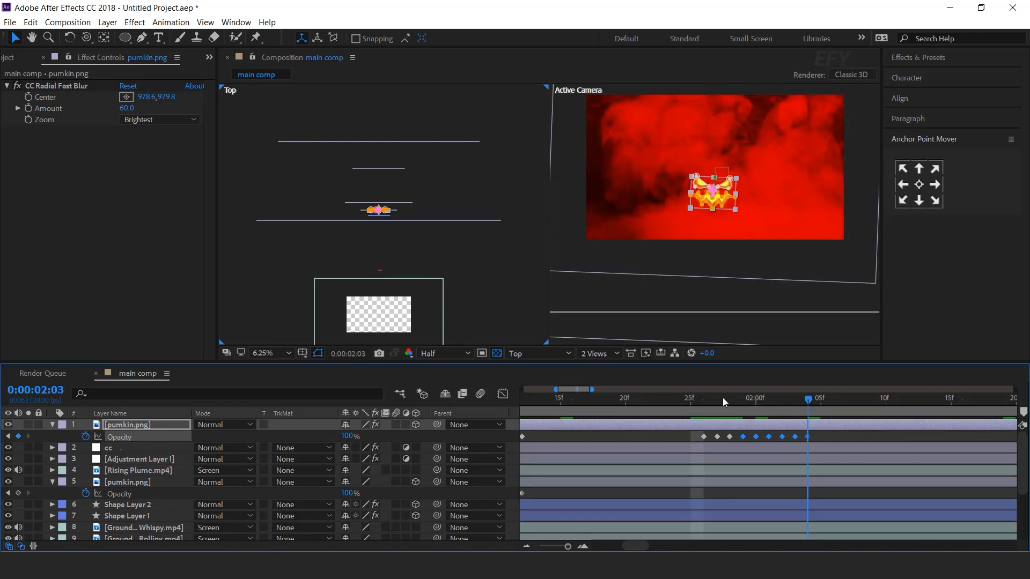
key(space)
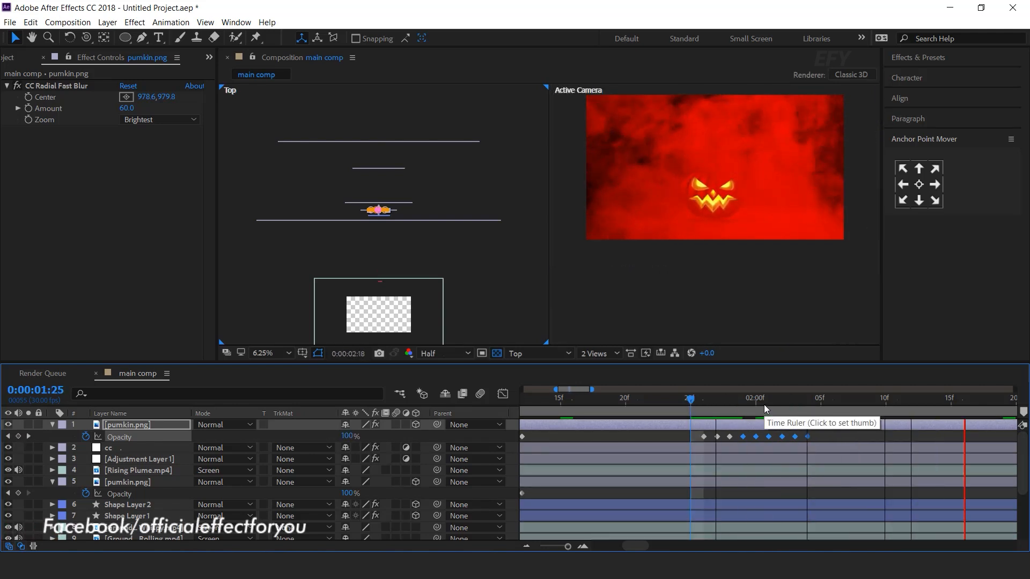
click(765, 404)
Set the preview resolution to Third and collapse the lower pumkin.png layer's properties
key(minus)
key(minus)
key(minus)
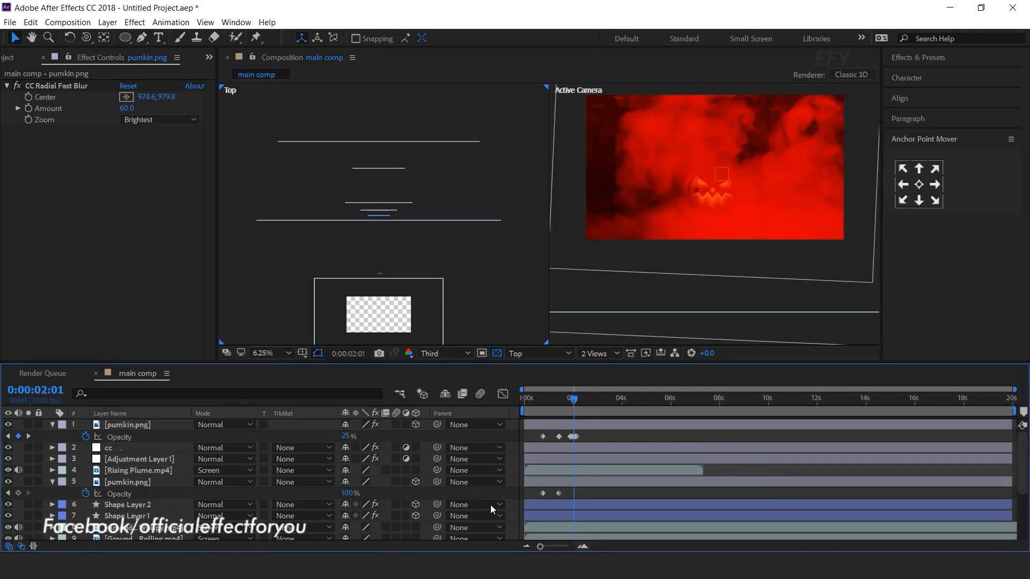
click(52, 480)
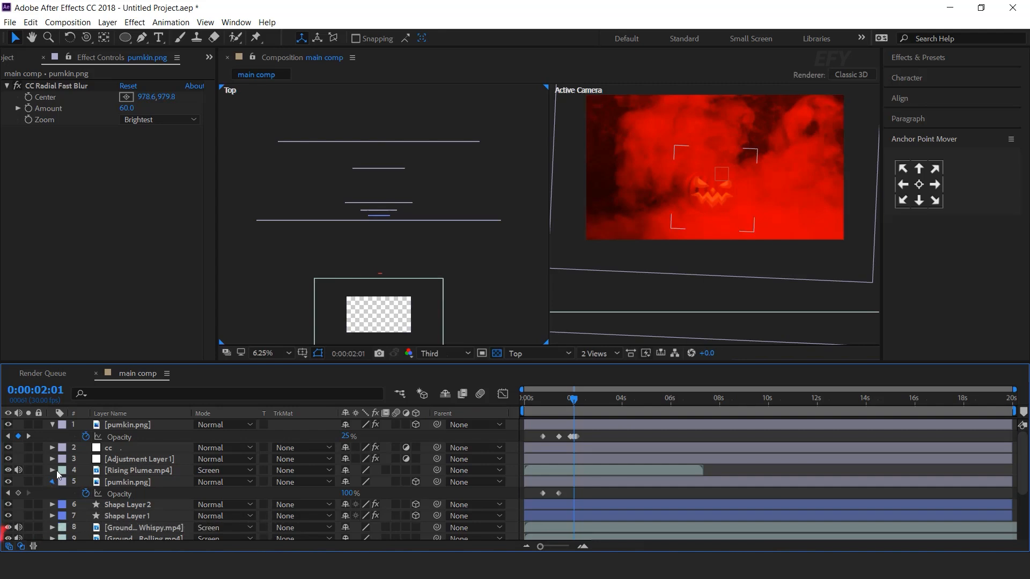
Collapse the top pumkin.png layer's properties and add the bats_[100-170].png sequence as the top layer of main comp
click(52, 424)
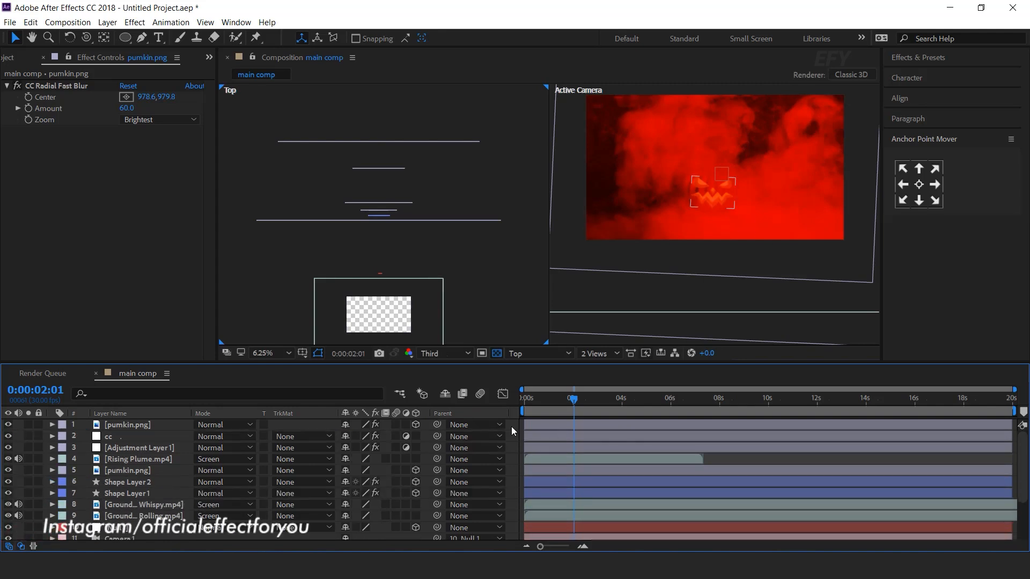
click(569, 399)
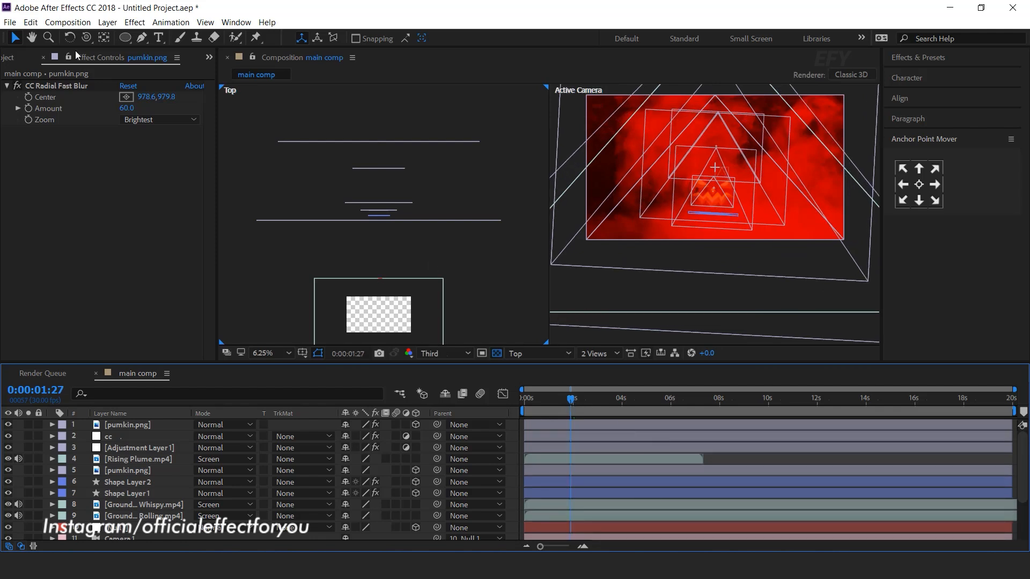
click(11, 59)
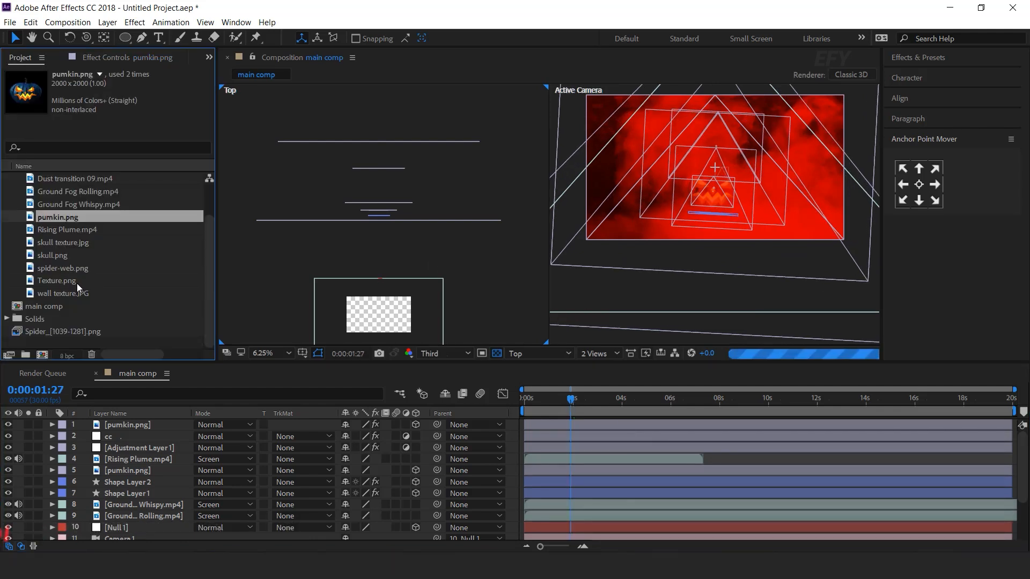
scroll(76, 284, up, 5)
click(7, 191)
click(46, 180)
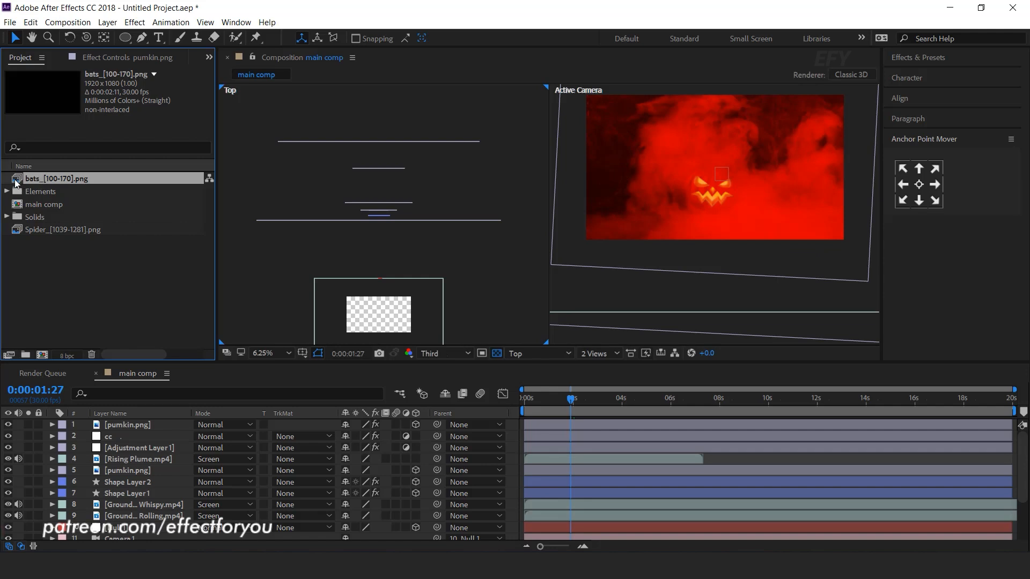
mouse_move(144, 404)
mouse_down()
mouse_move(156, 429)
mouse_move(156, 419)
mouse_up()
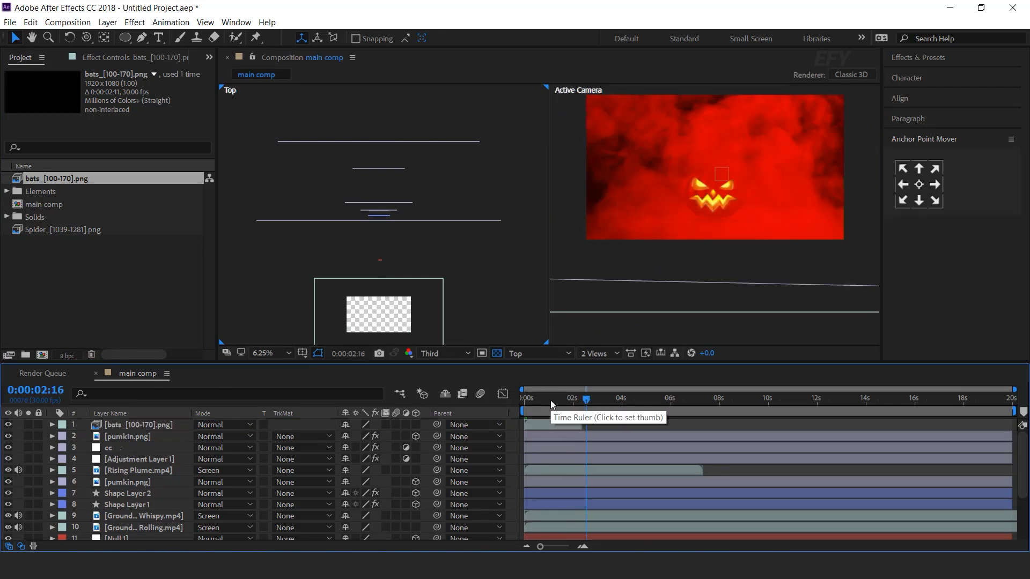
Add Dust transition 09.mp4 from the Elements folder as the top layer and set its blending mode to Screen
click(62, 252)
click(6, 191)
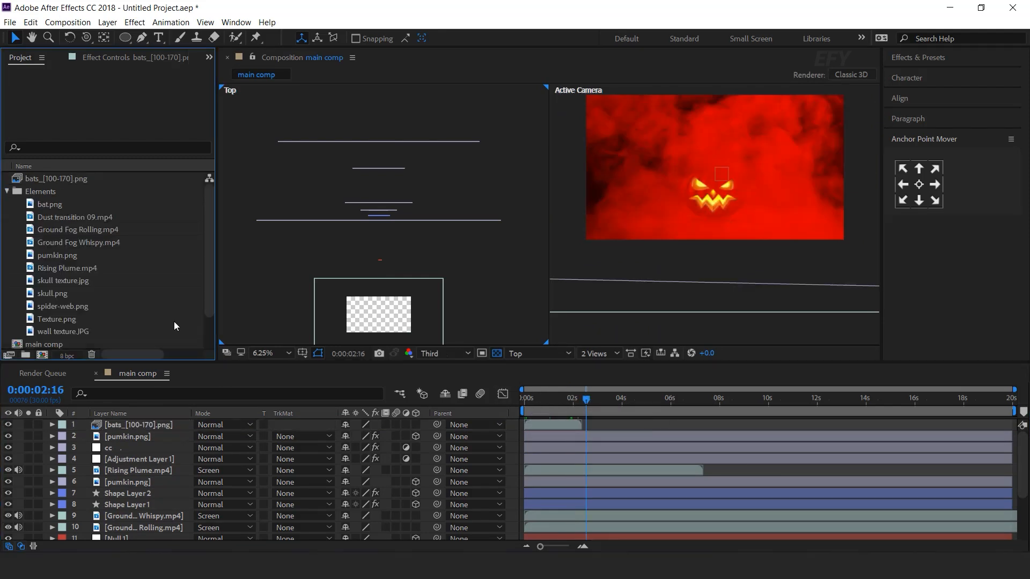
click(88, 217)
drag(127, 300, 242, 419)
click(219, 425)
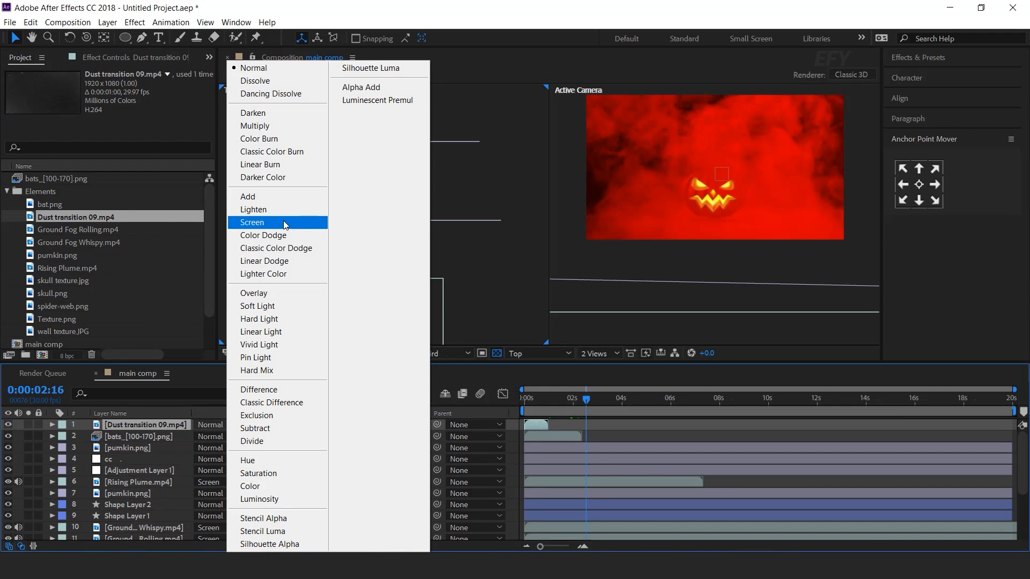
click(283, 222)
Scale the Dust transition 09.mp4 layer to 138% and preview the scene from the start
click(530, 399)
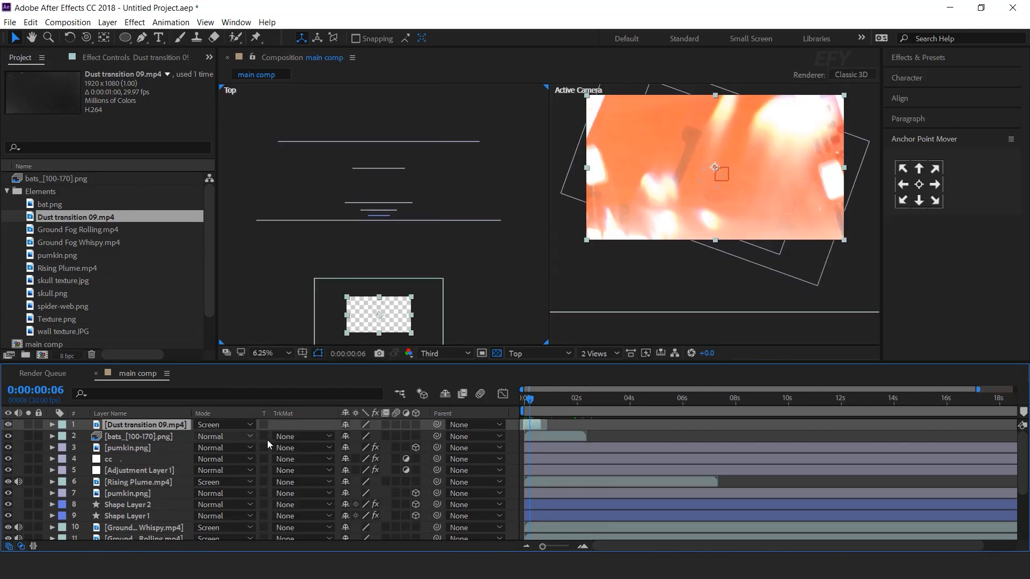
key(s)
drag(381, 436, 402, 434)
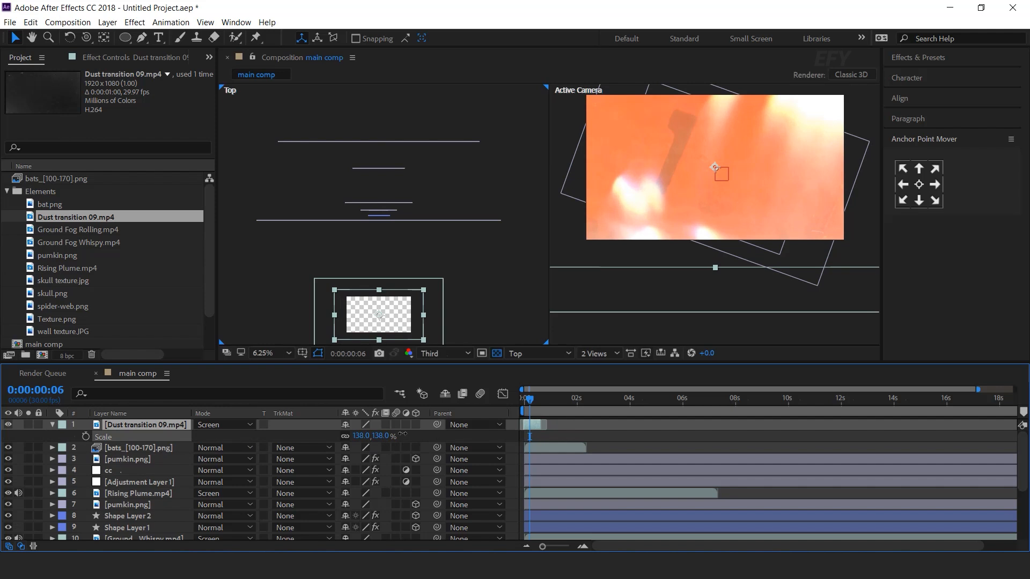
click(53, 424)
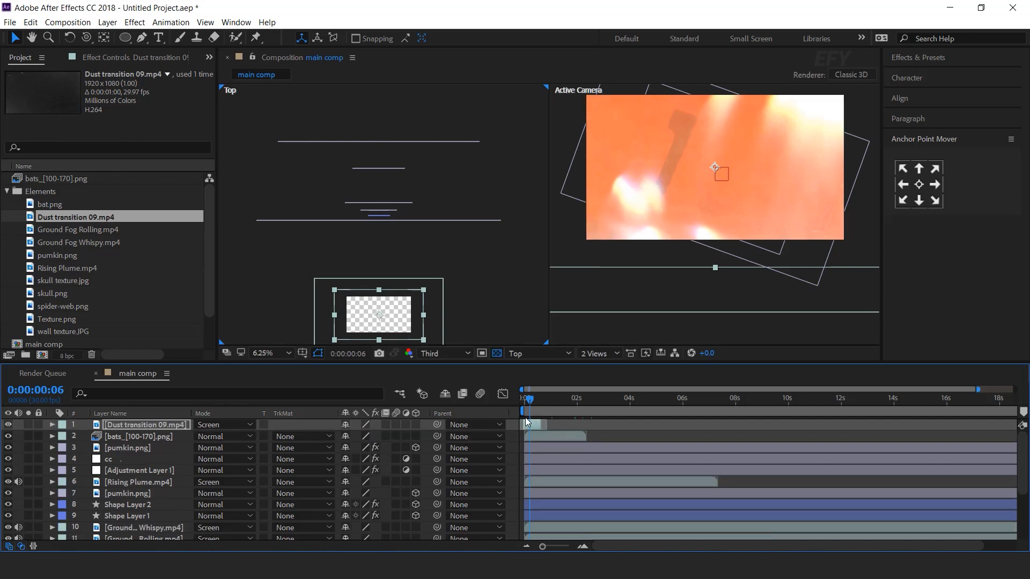
key(Home)
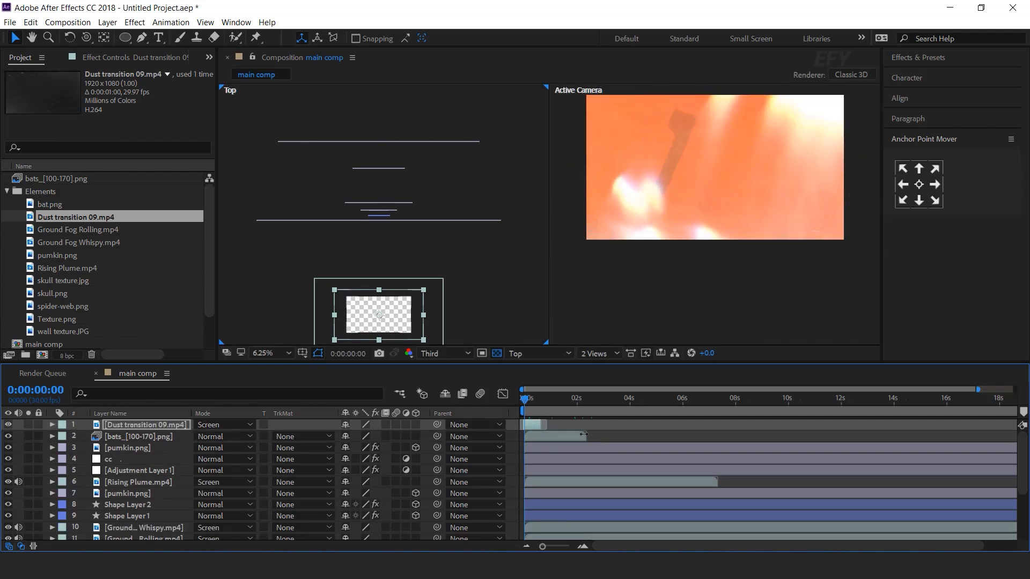
key(space)
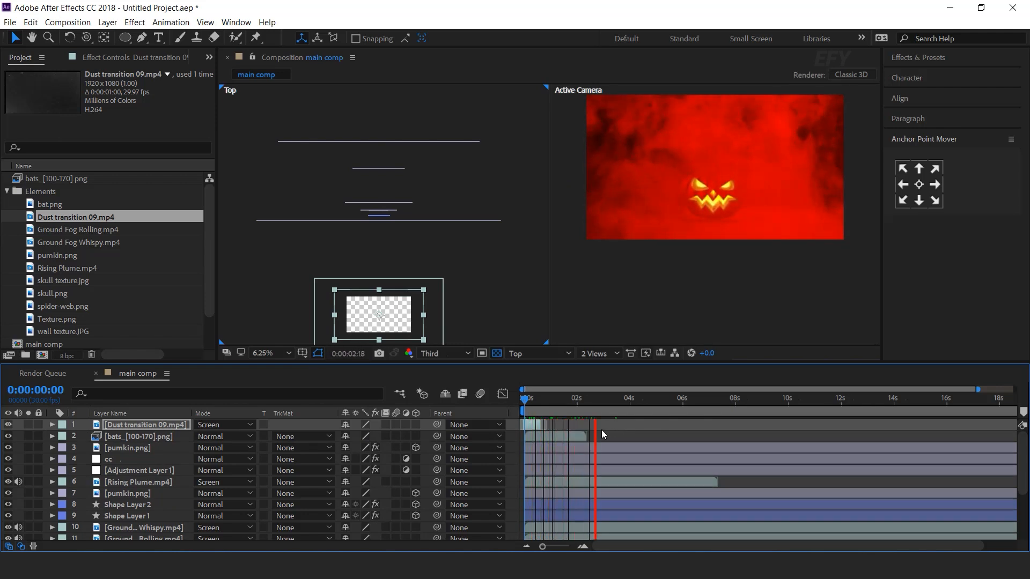
Copy the top pumkin.png layer's opacity flicker keyframes, paste them at 0:00:03:08 and play back the result
click(608, 401)
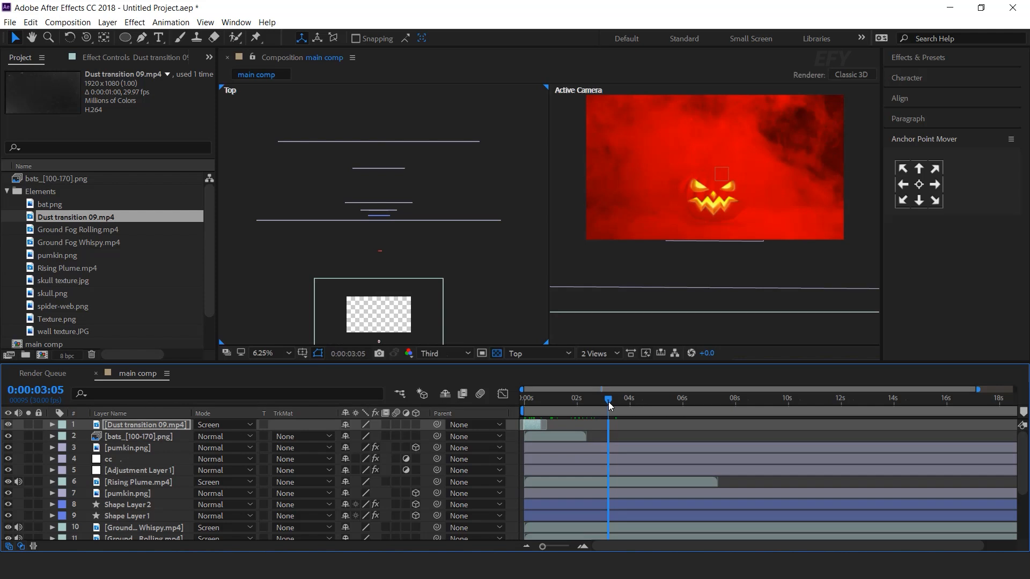
click(146, 448)
key(t)
drag(590, 459, 578, 461)
scroll(582, 460, up, 3)
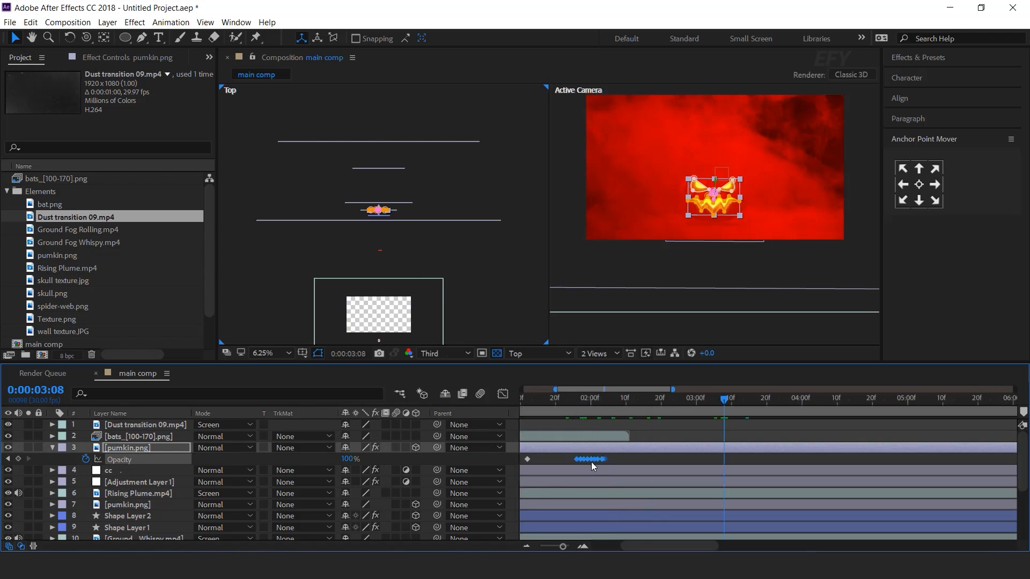
click(723, 447)
key(ctrl+v)
scroll(729, 460, down, 3)
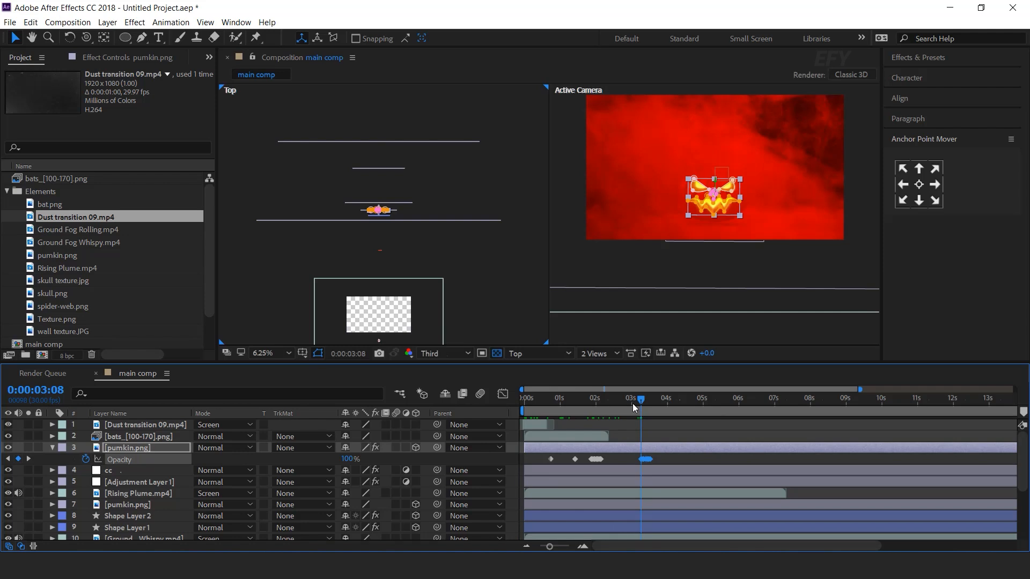
key(space)
Duplicate the Dust transition 09.mp4 layer, move the copy to about 0:00:03:00 and check its playback there
click(537, 422)
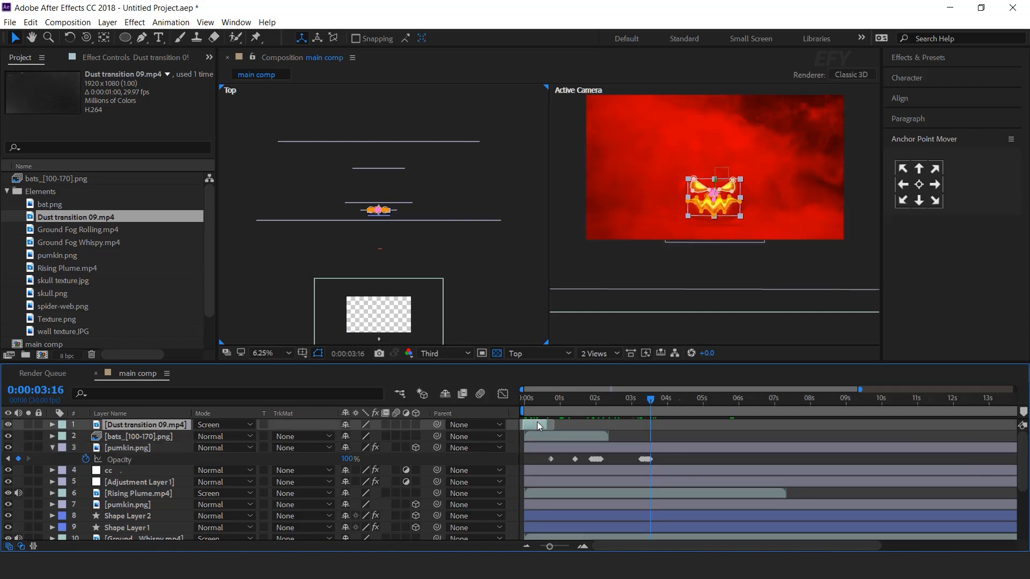
key(ctrl+d)
drag(539, 426, 631, 399)
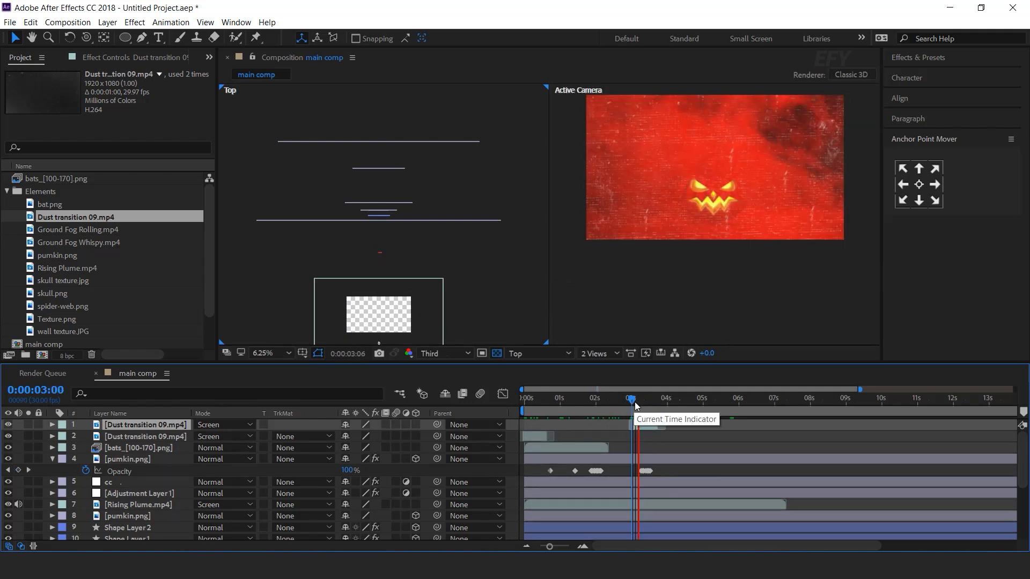
drag(637, 401, 634, 402)
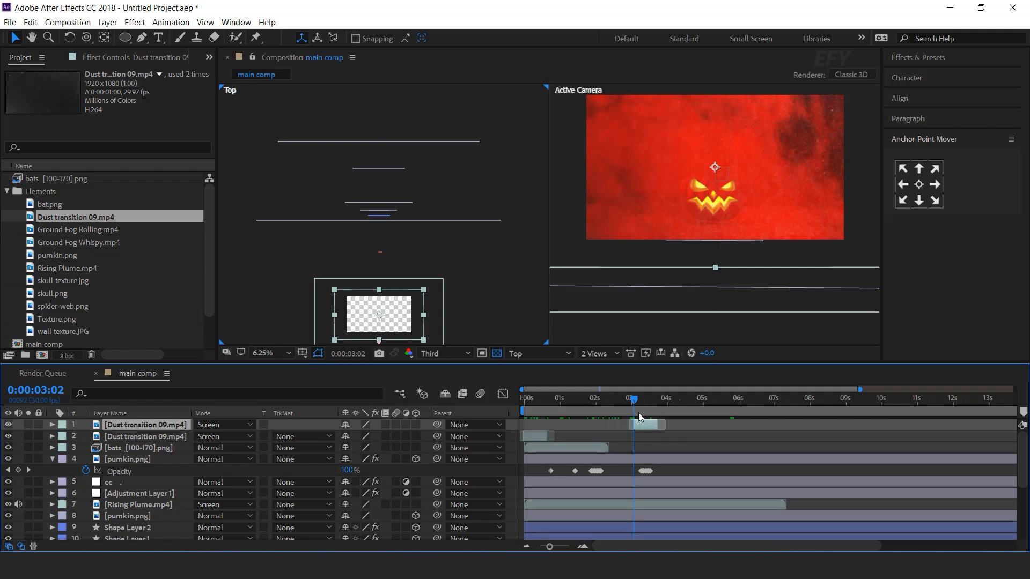
Add skull.png from the Elements folder as the top layer and set its blending mode to Screen
click(39, 192)
click(61, 294)
drag(31, 296, 150, 429)
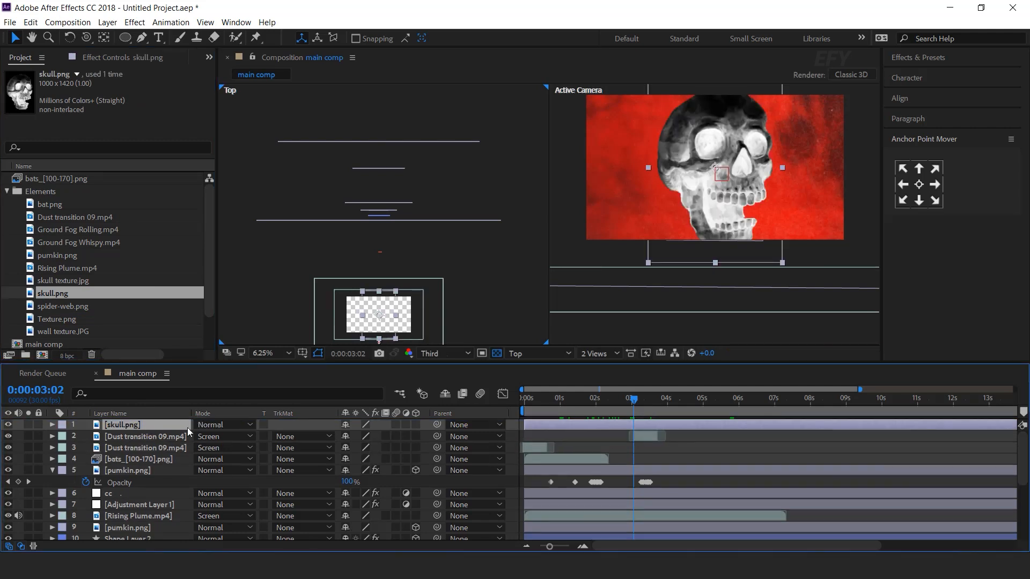
click(224, 424)
click(248, 221)
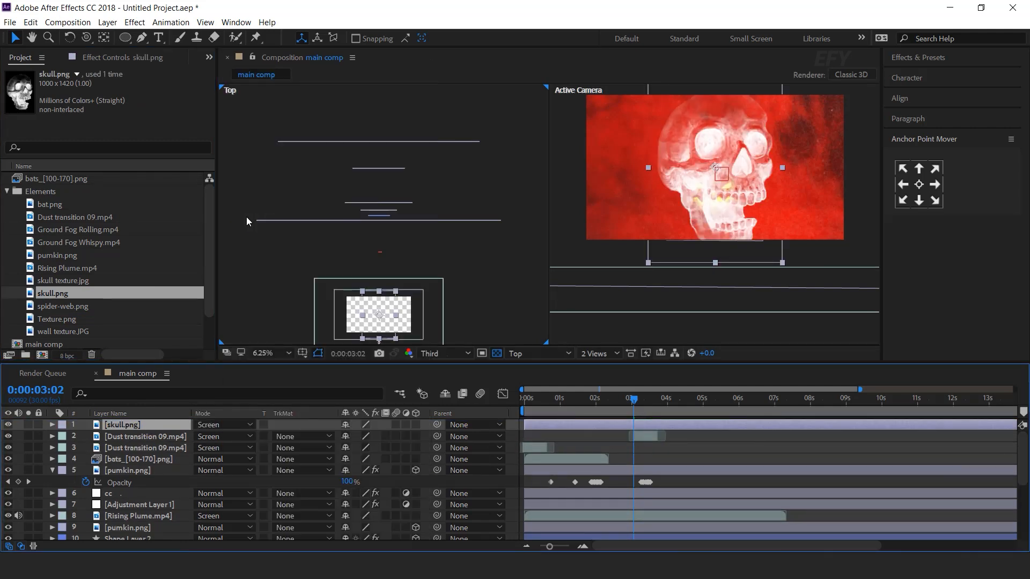
Scale the skull.png layer to 87% and place it along the left edge of the camera frame
key(s)
drag(387, 437, 343, 437)
drag(716, 168, 590, 196)
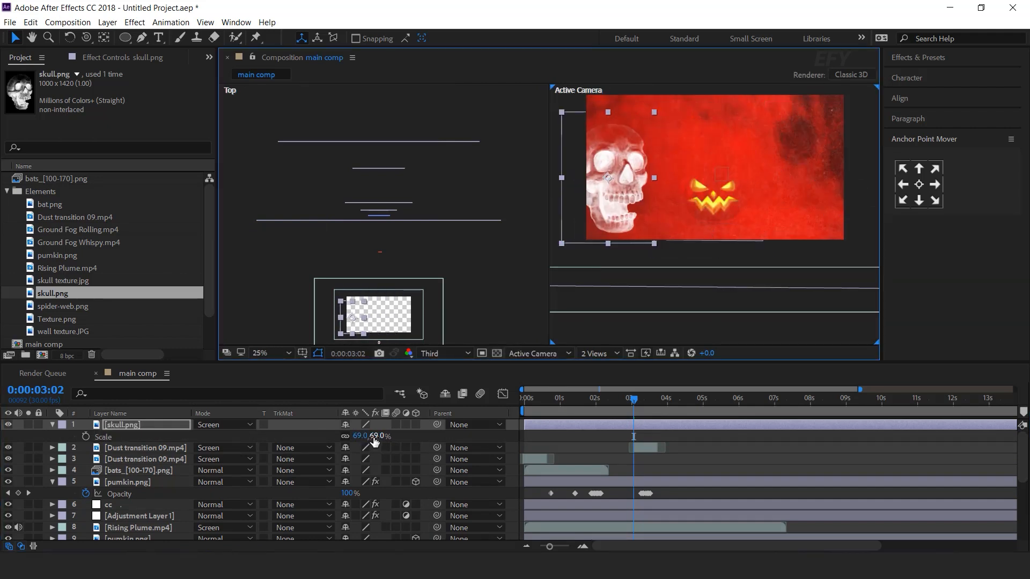
drag(370, 436, 390, 436)
drag(609, 180, 610, 172)
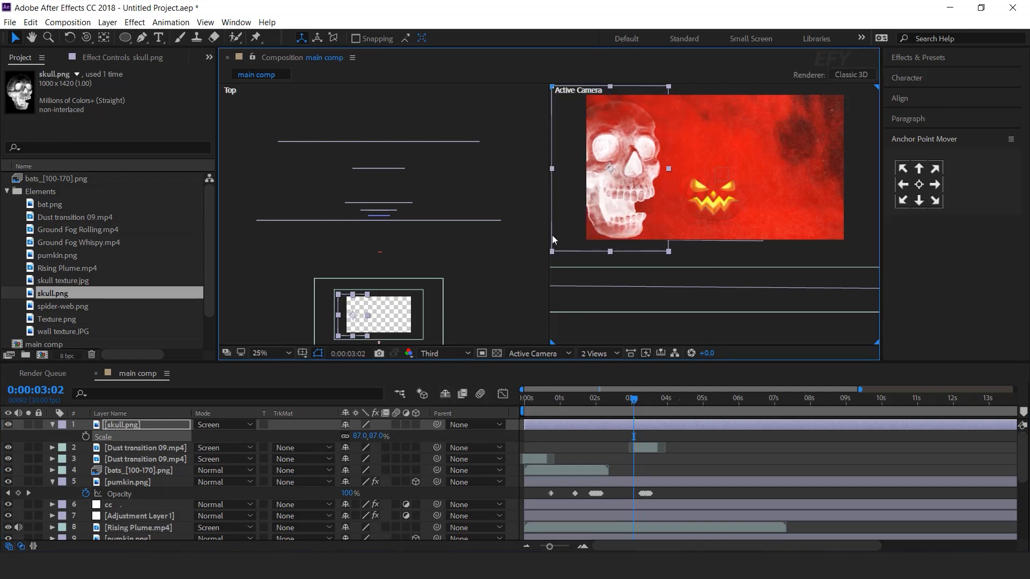
Set the skull.png layer's opacity to 50%
click(144, 426)
key(t)
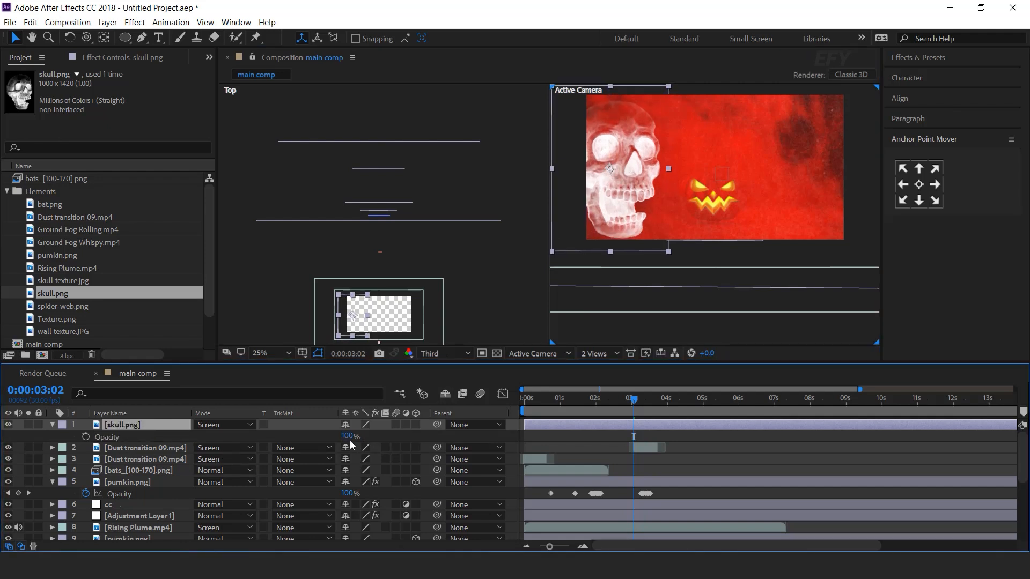
text(50)
key(Return)
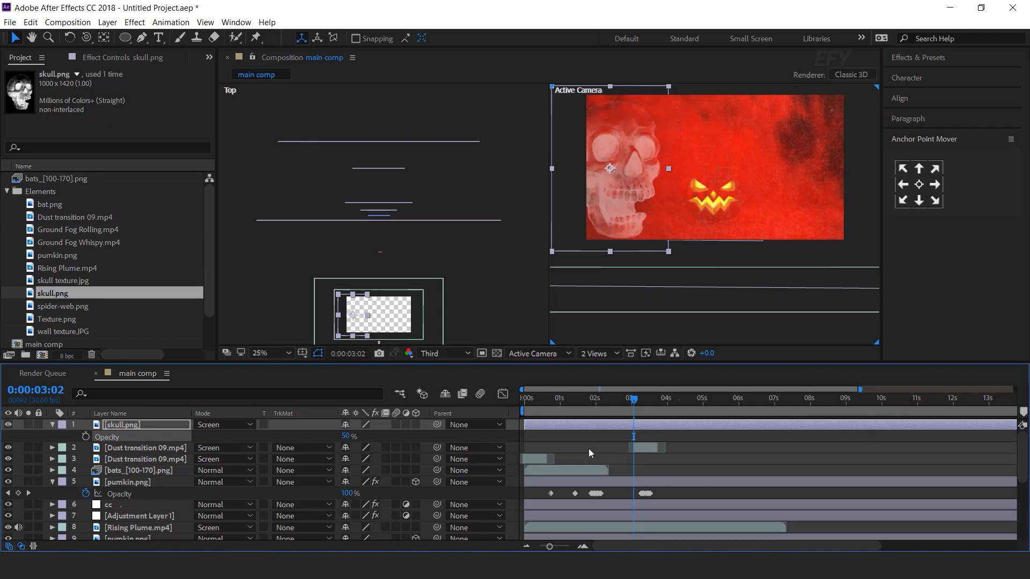
Start opacity keyframes on the skull.png layer with 0% at 0:00:03:02
scroll(606, 468, up, 3)
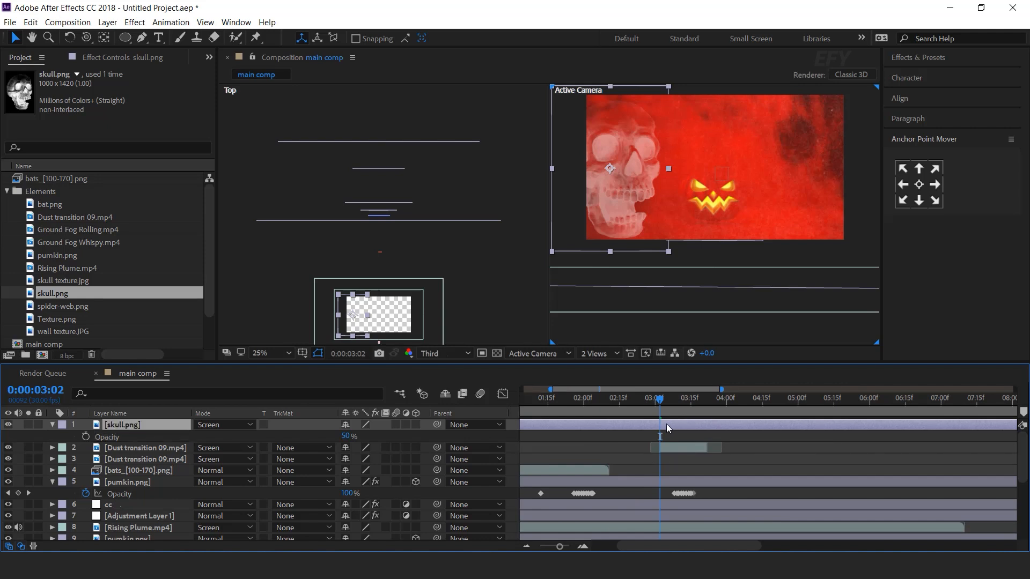
scroll(666, 423, up, 2)
click(86, 437)
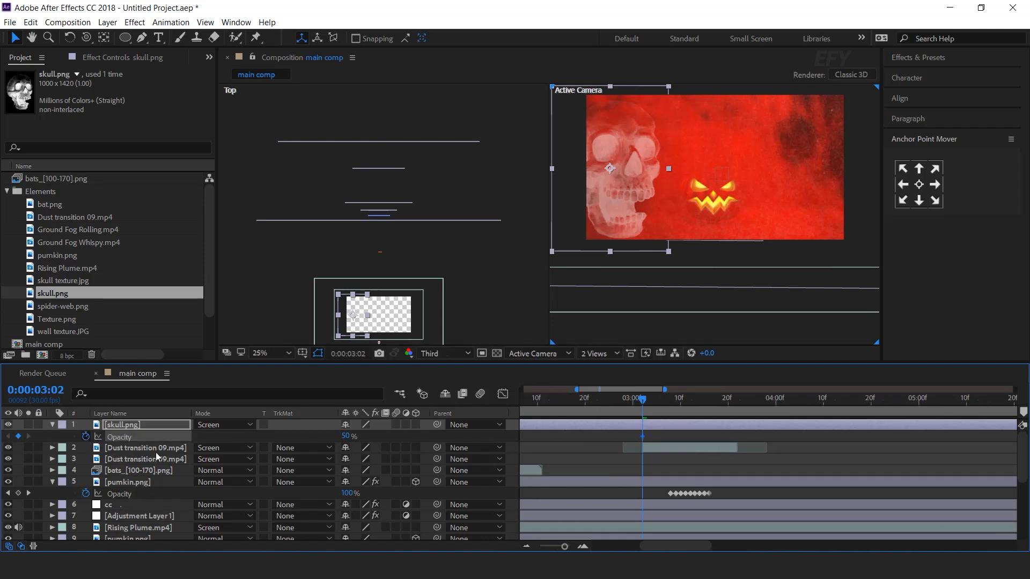
drag(645, 401, 643, 402)
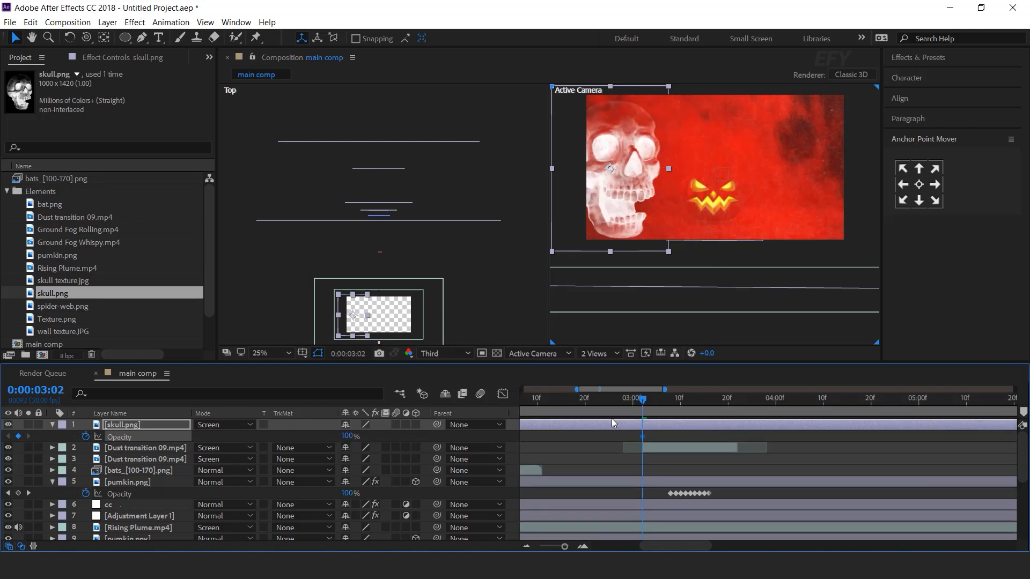
drag(347, 438, 292, 438)
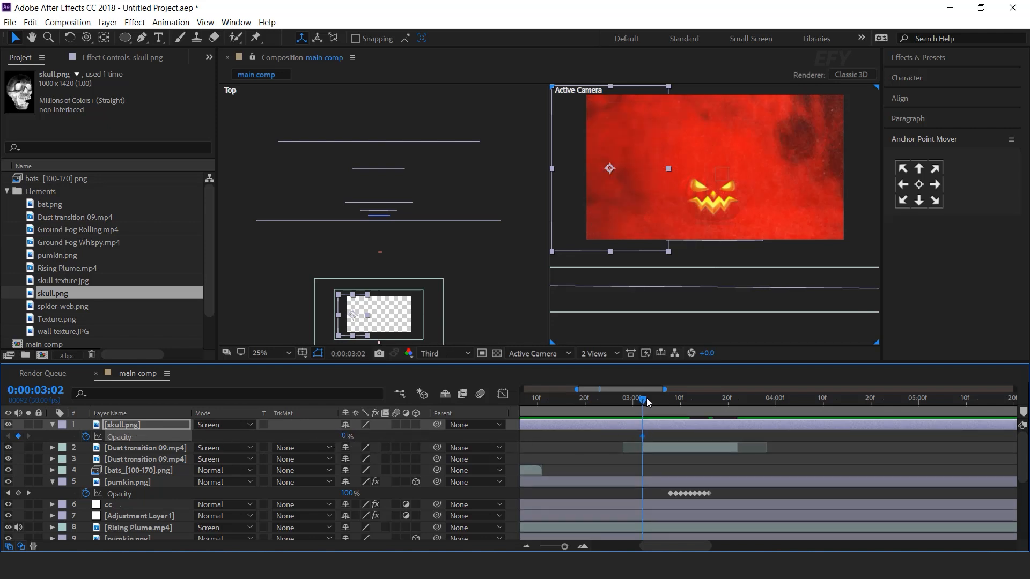
Build the skull.png flicker with varying opacity keyframes from 0:00:03:04 to 0:00:03:10, using 100% at 0:00:03:10
drag(646, 398, 656, 398)
drag(345, 438, 316, 438)
click(661, 398)
scroll(657, 461, up, 1)
drag(666, 402, 676, 402)
drag(346, 436, 330, 437)
drag(675, 403, 685, 402)
drag(346, 437, 394, 437)
drag(685, 402, 701, 402)
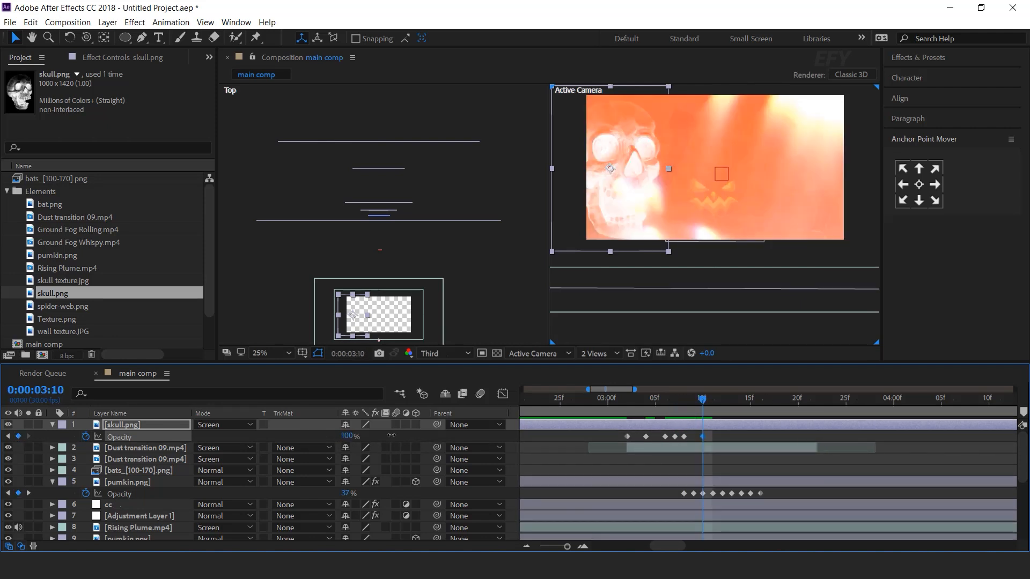
Finish the skull.png flicker with opacity keyframes of 14% at 0:00:03:11 and 0% at 0:00:03:12
drag(346, 437, 309, 437)
drag(702, 403, 713, 403)
drag(345, 438, 334, 437)
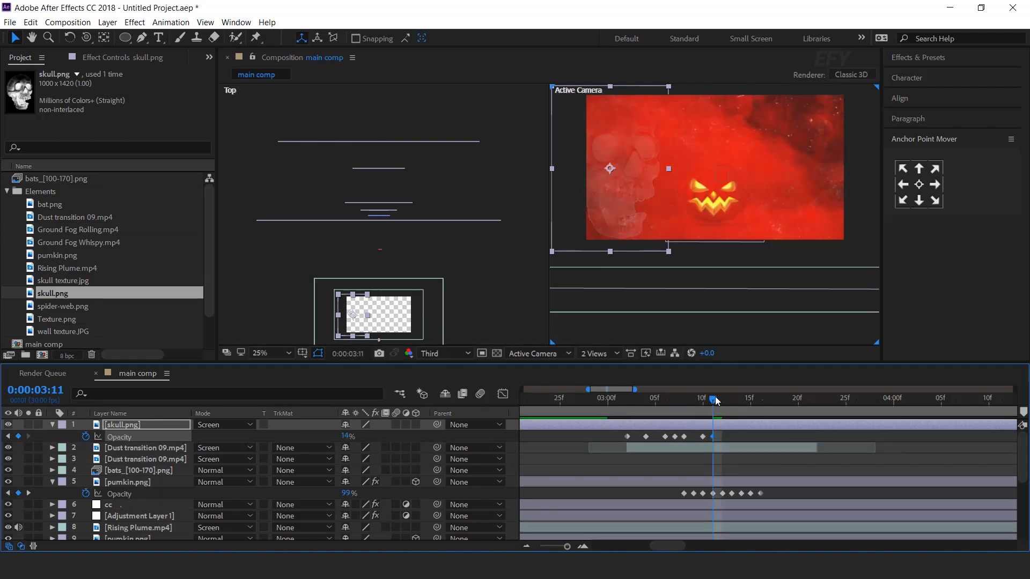
drag(714, 401, 723, 401)
drag(345, 438, 318, 447)
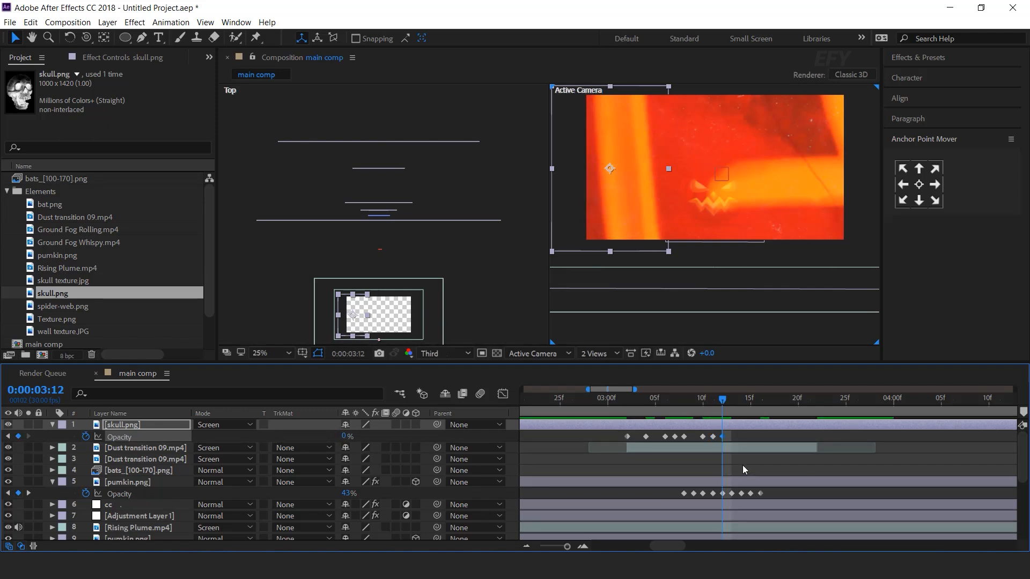
Preview the skull flicker from 0:00:03:00 and again from 0:00:02:29
scroll(743, 465, down, 3)
click(709, 403)
key(space)
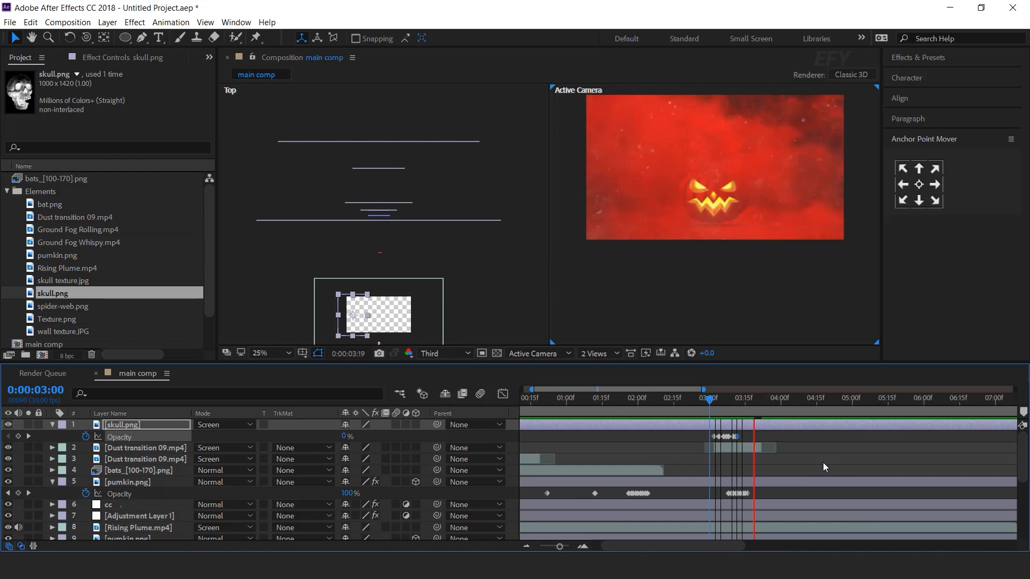
scroll(751, 464, down, 4)
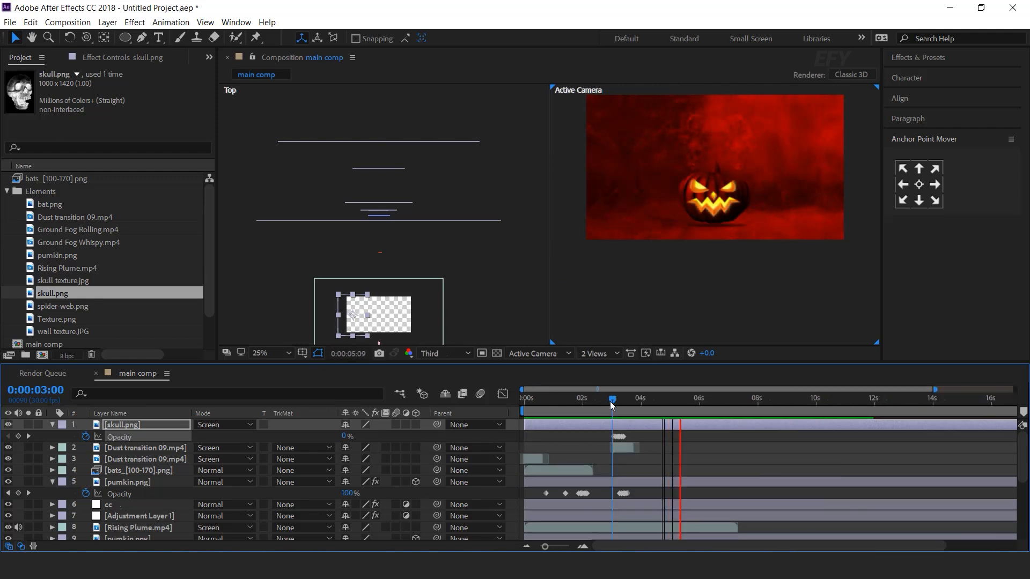
click(607, 400)
scroll(809, 445, up, 3)
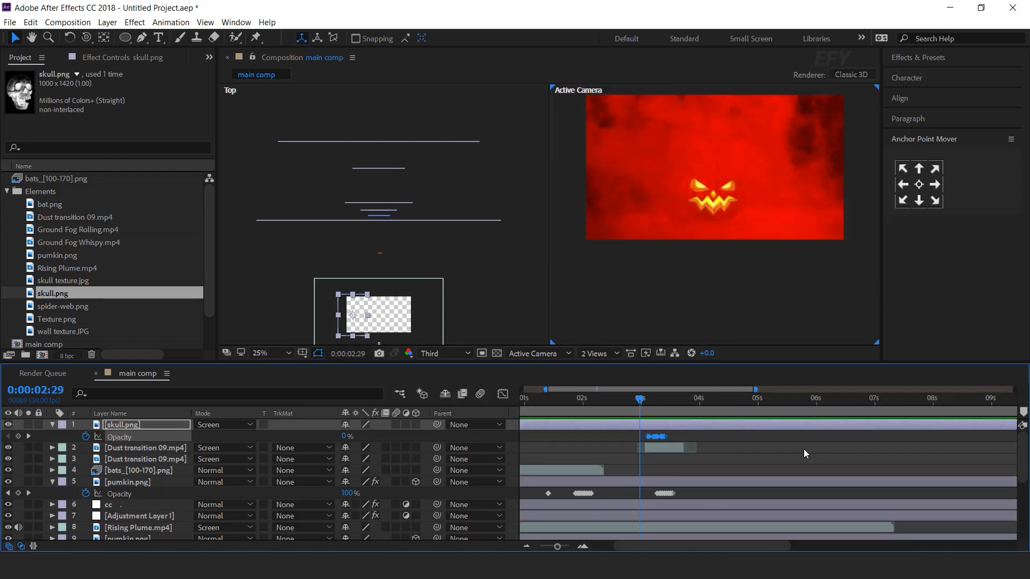
key(space)
scroll(698, 445, down, 4)
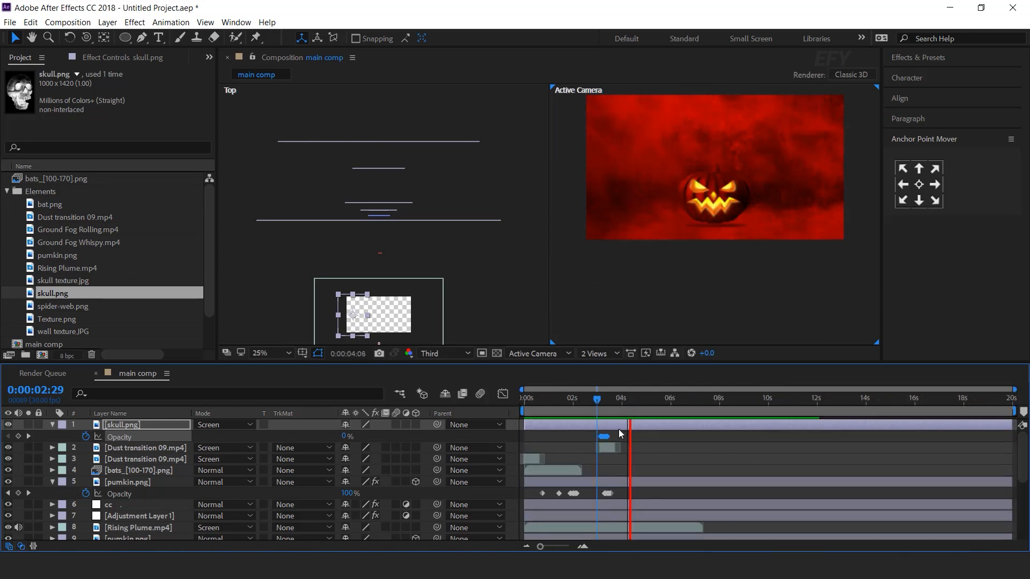
Duplicate the Dust transition 09.mp4 layer and place the copy at about 0:00:05:21
click(667, 401)
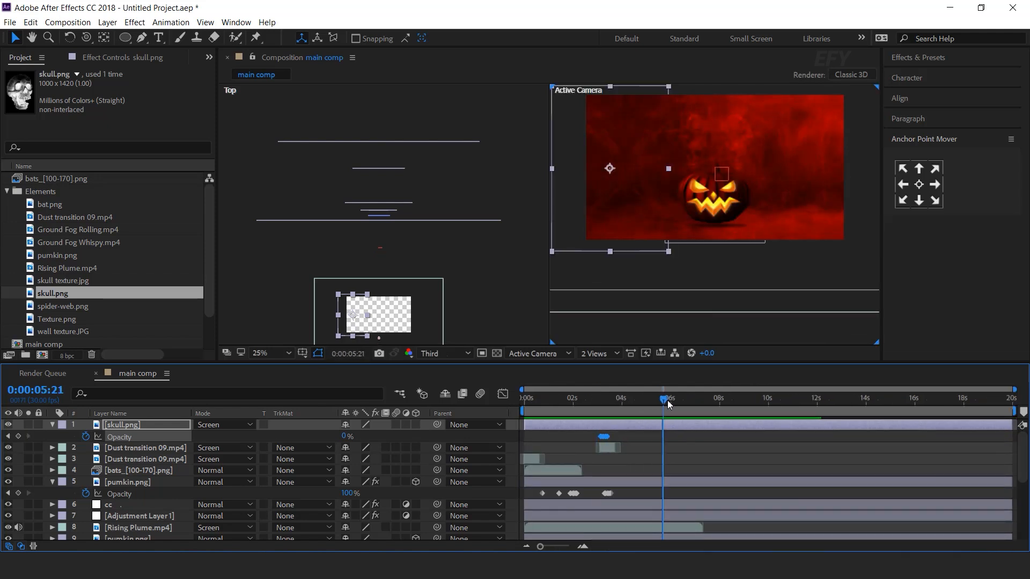
click(607, 448)
key(ctrl+d)
Copy the skull.png opacity flicker keyframes, paste them at 0:00:05:26 and play the result
mouse_move(605, 449)
mouse_down()
mouse_move(673, 449)
mouse_move(595, 442)
mouse_up()
click(600, 432)
click(675, 426)
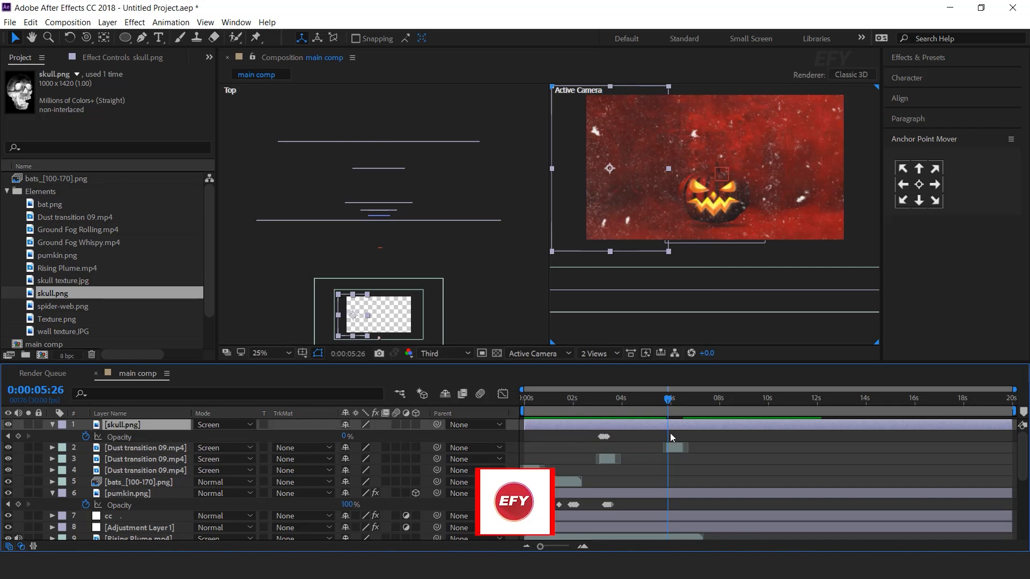
key(ctrl+v)
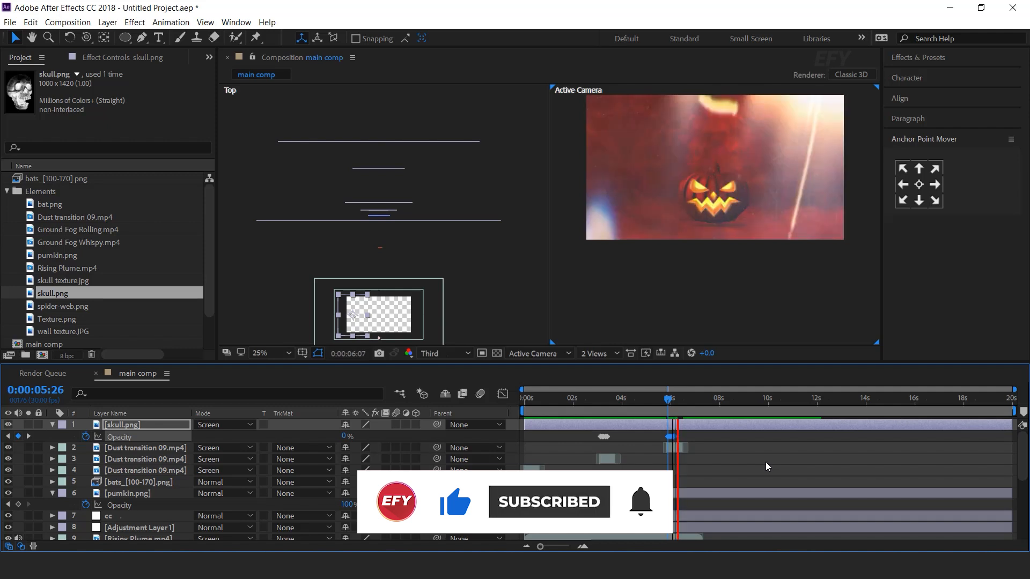
Copy the last group of pumkin.png opacity keyframes, paste it at 0:00:07:13 and play the result
click(704, 400)
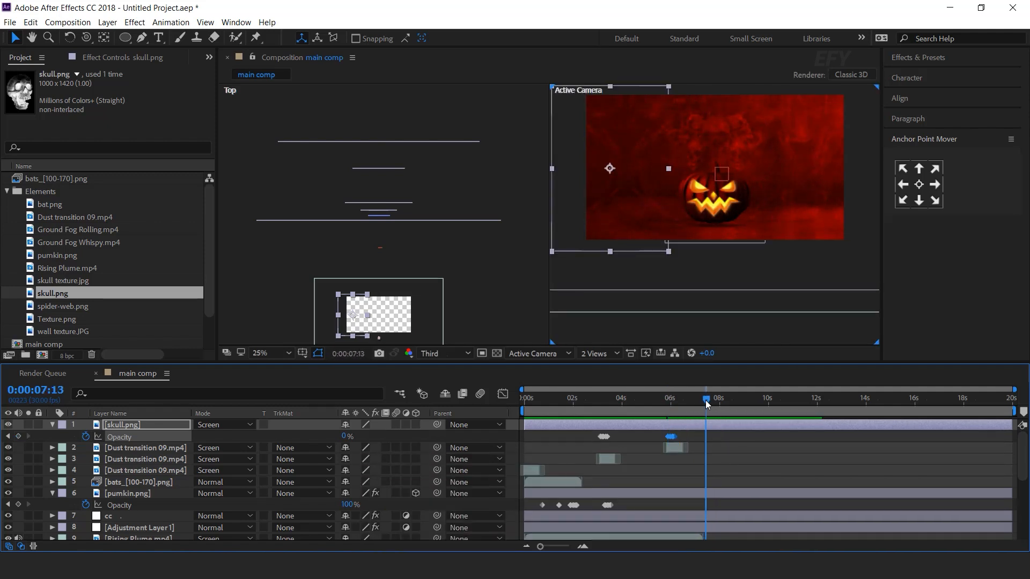
drag(623, 502, 584, 513)
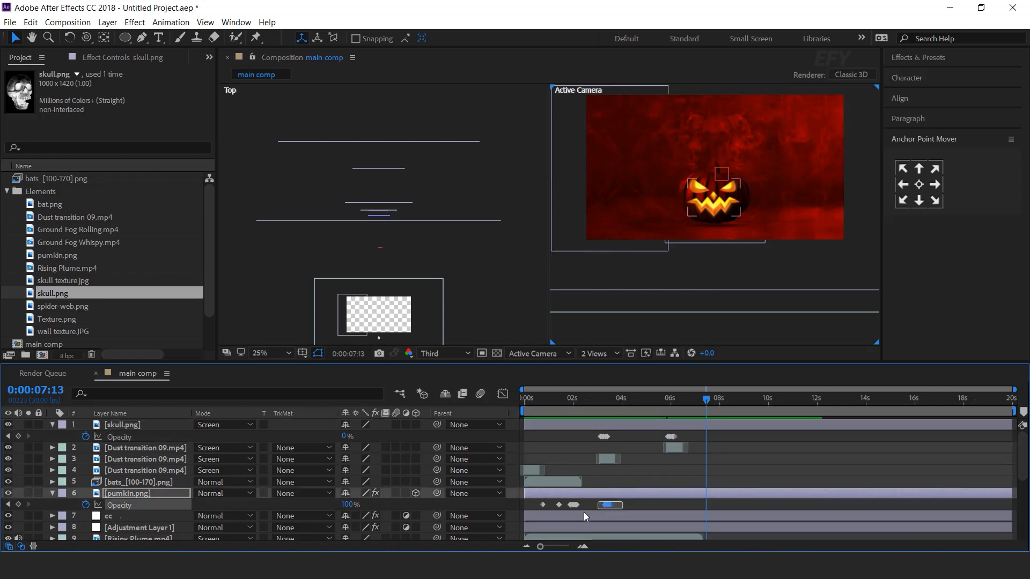
click(611, 502)
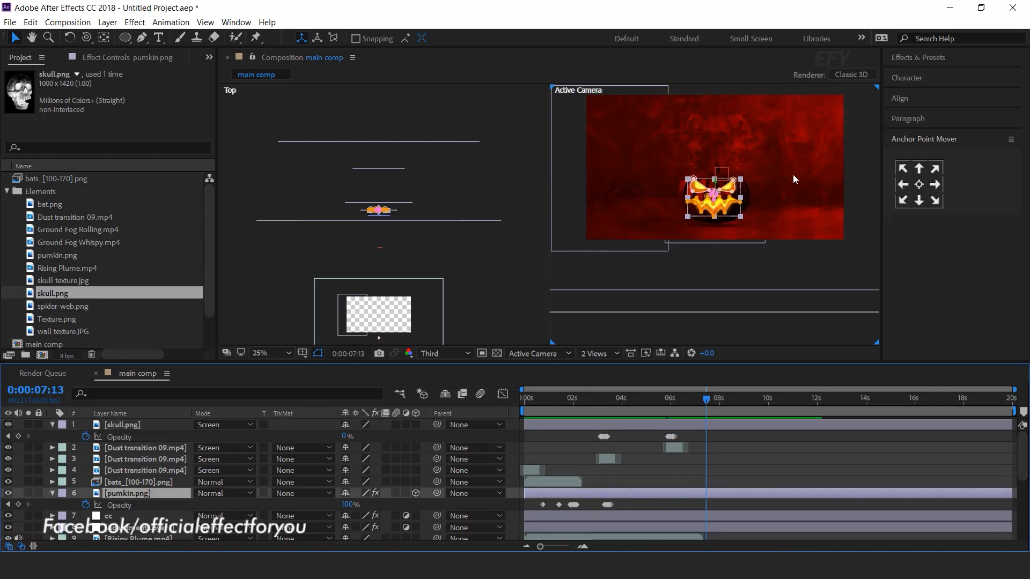
click(609, 505)
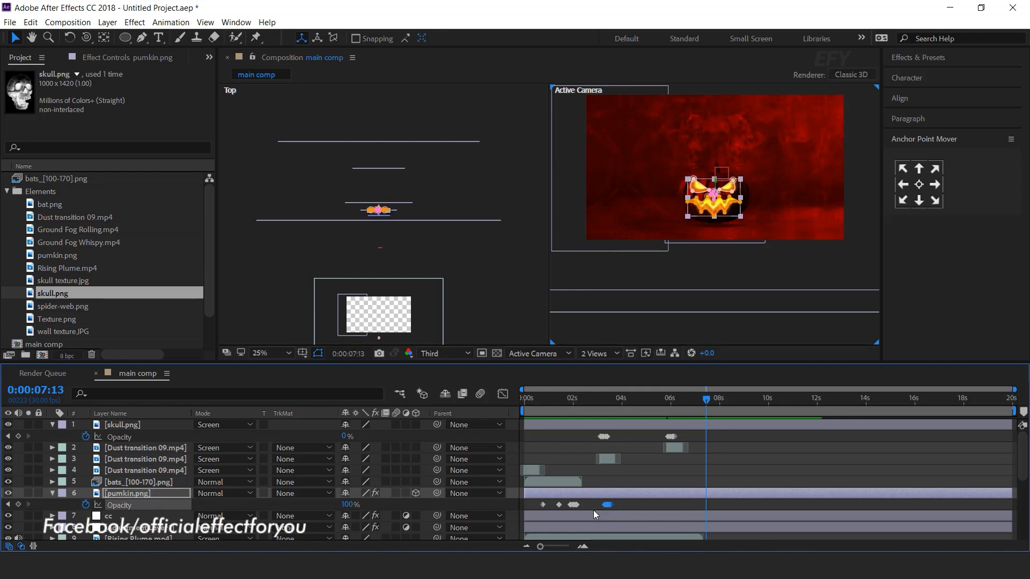
click(709, 494)
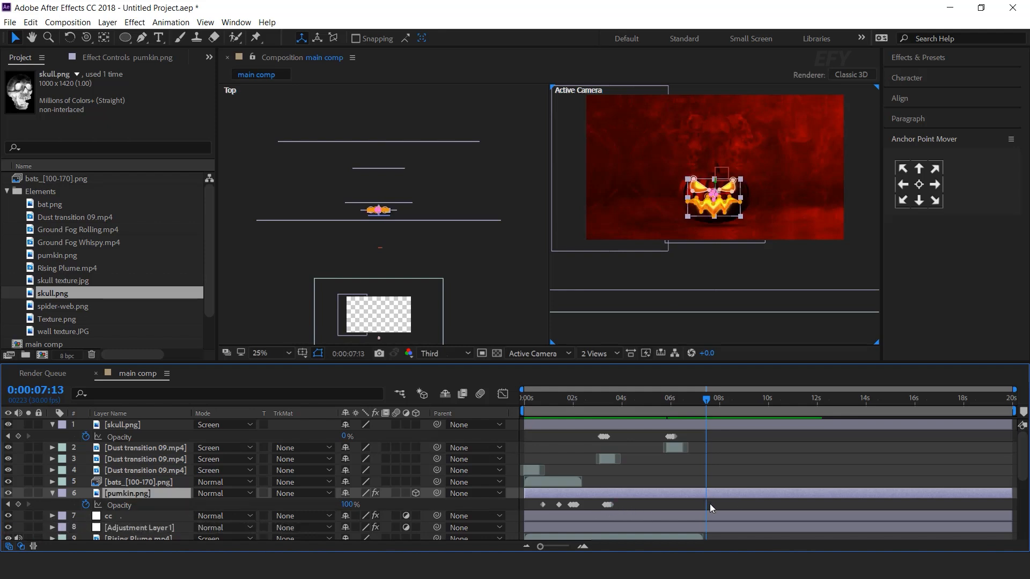
key(ctrl+v)
key(space)
click(729, 400)
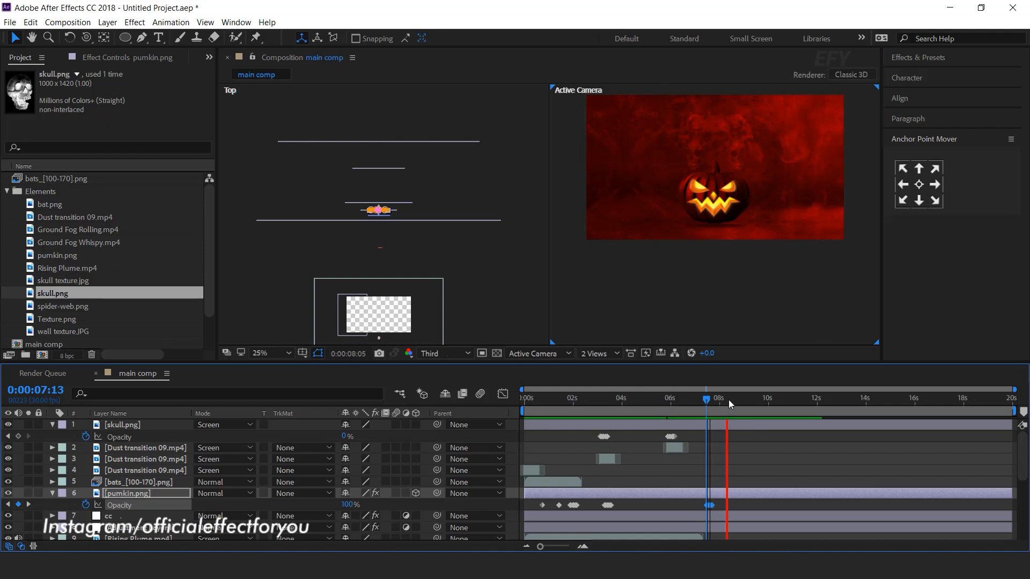
Collapse the pumkin.png keyframes and preview the composition from the start
click(52, 494)
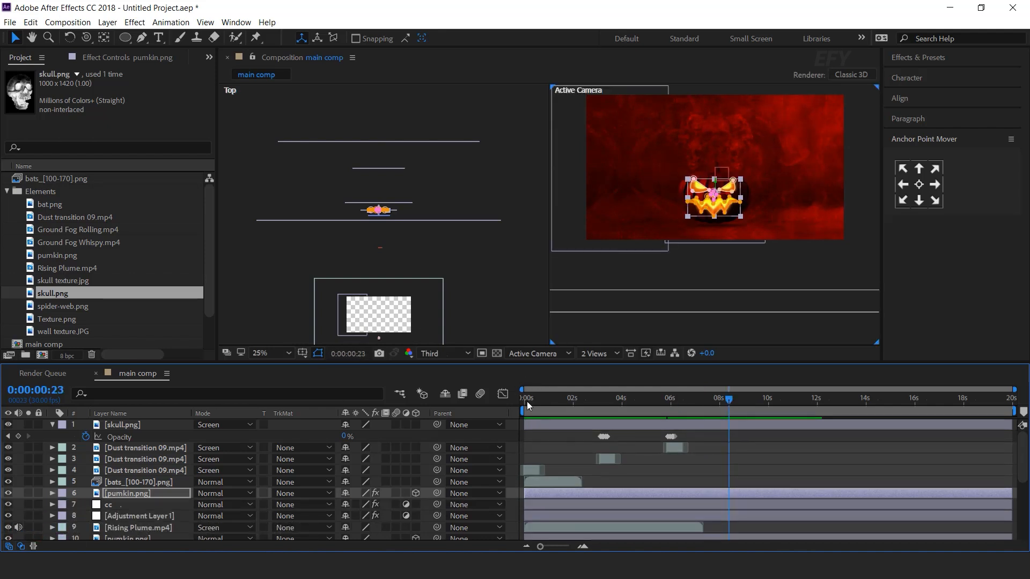
click(527, 401)
key(space)
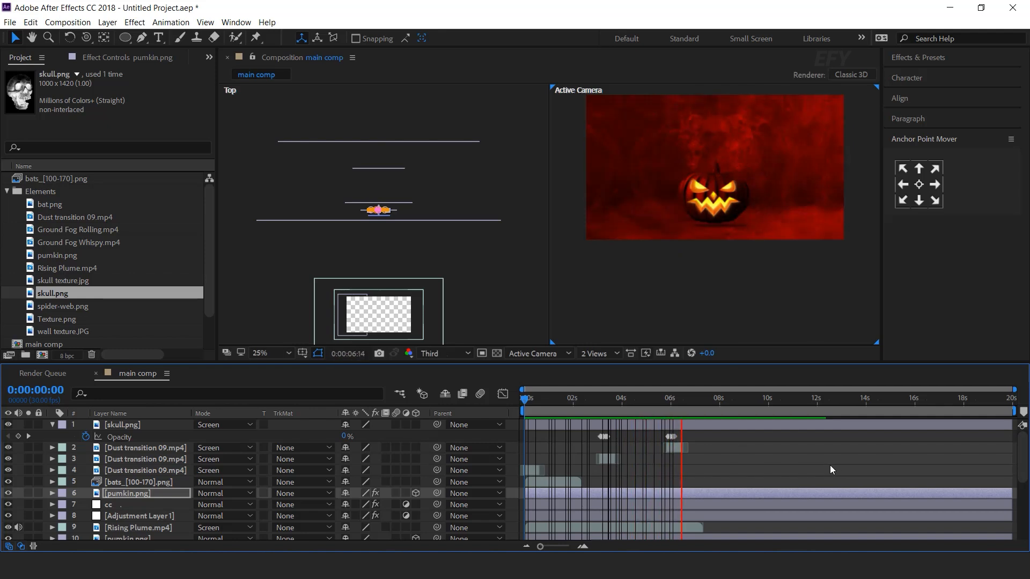
click(722, 396)
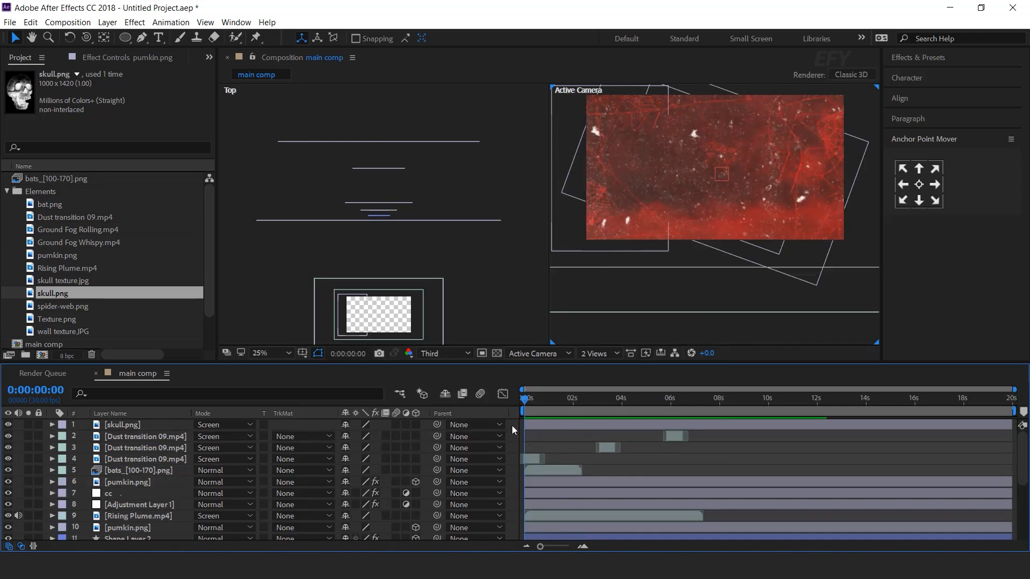
Create a new adjustment layer above skull.png and apply the Exposure effect to it
right_click(512, 426)
mouse_move(551, 301)
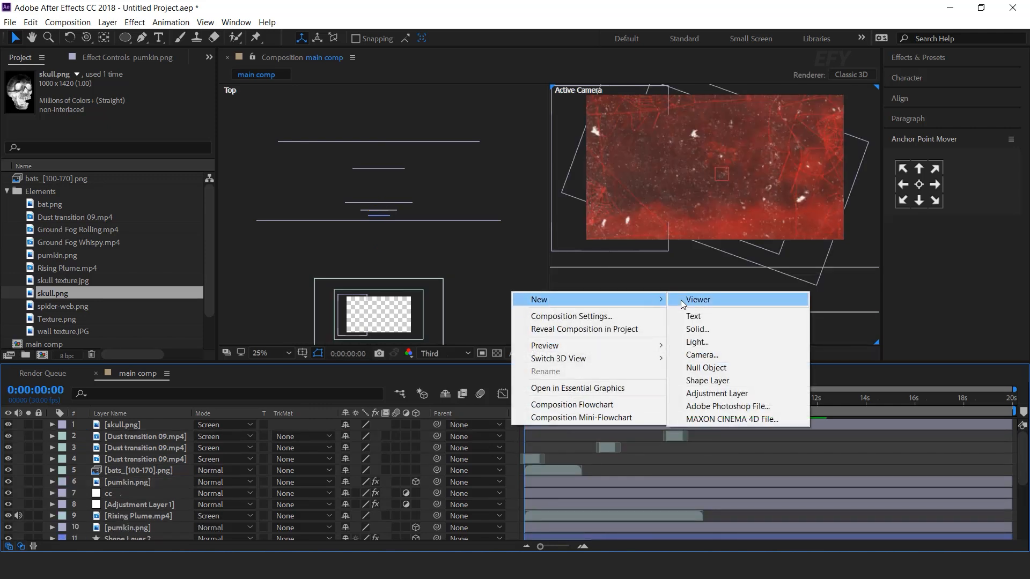
click(728, 395)
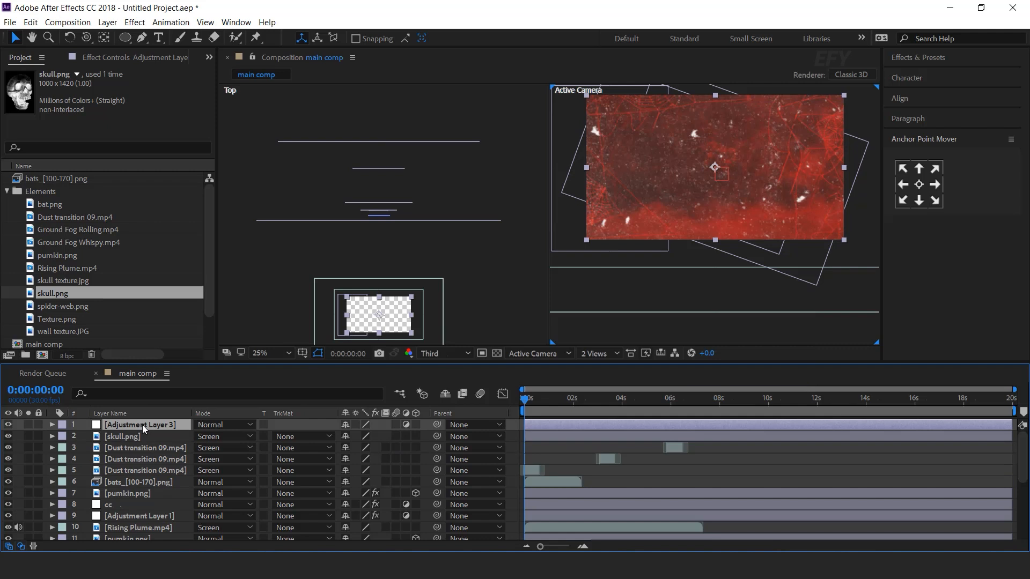
key(ctrl+space)
text(expo)
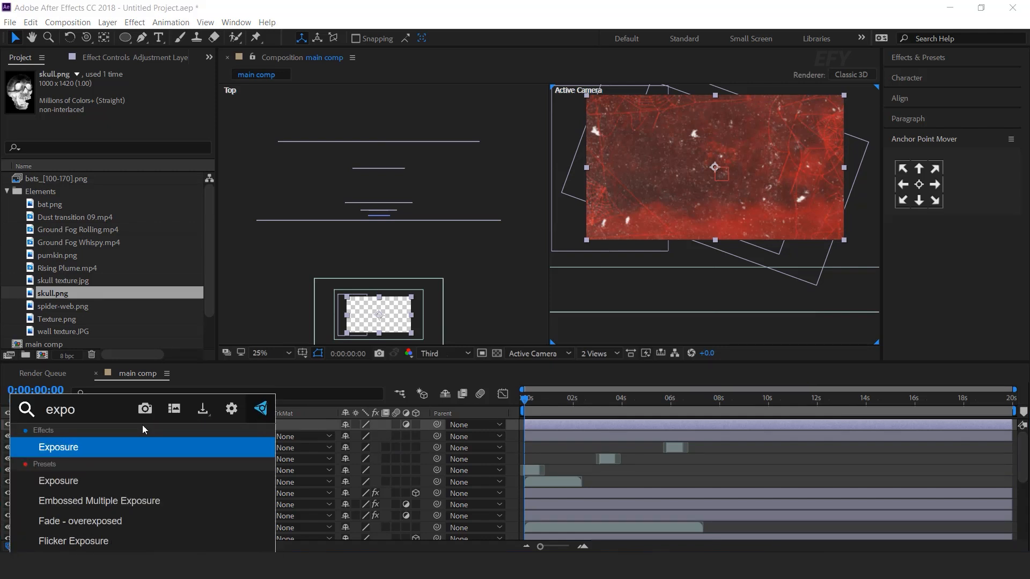
key(Return)
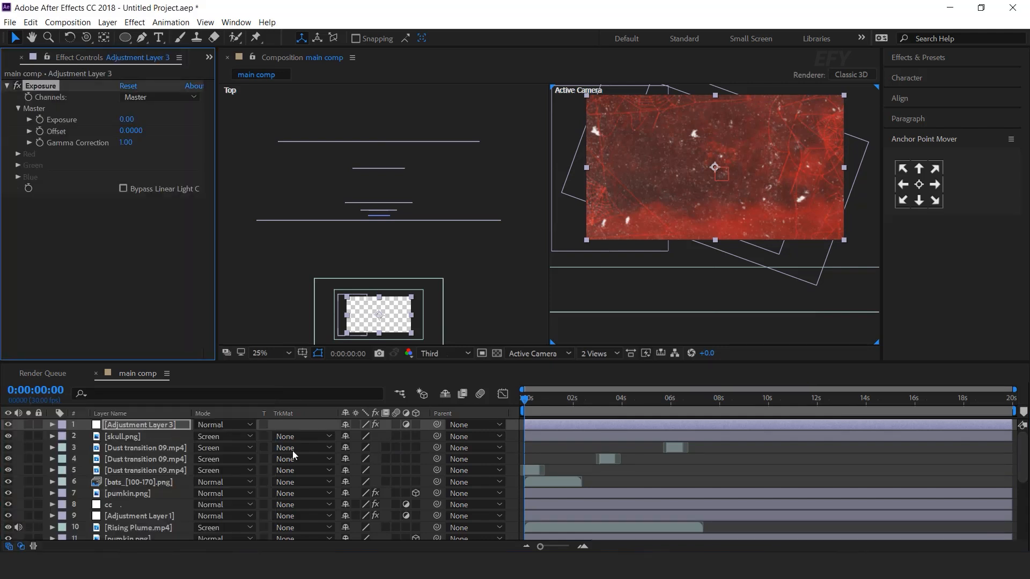
Start Exposure keyframes on the new adjustment layer with a value of 10 at 0:00:00:00
click(524, 401)
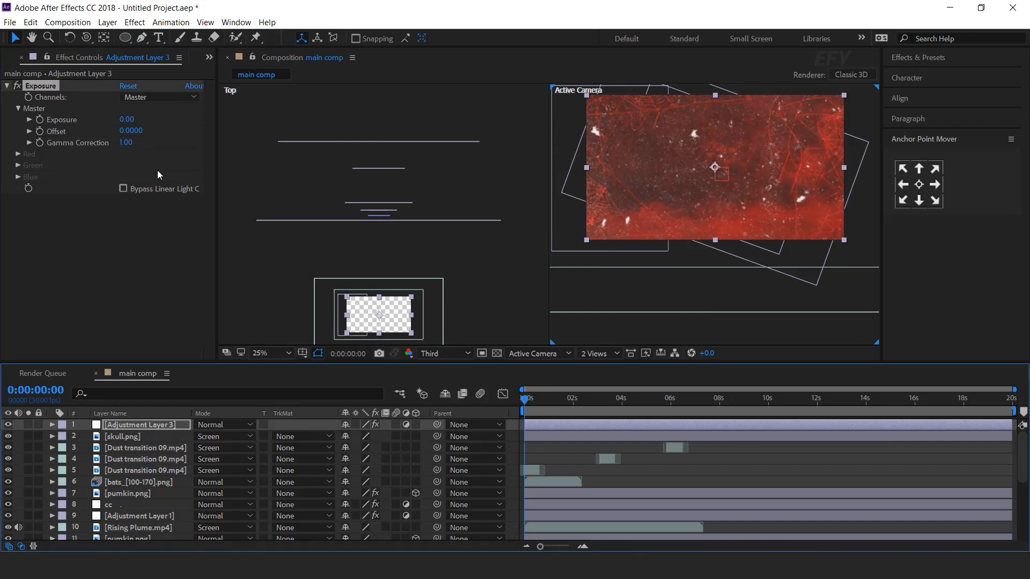
click(43, 120)
click(126, 119)
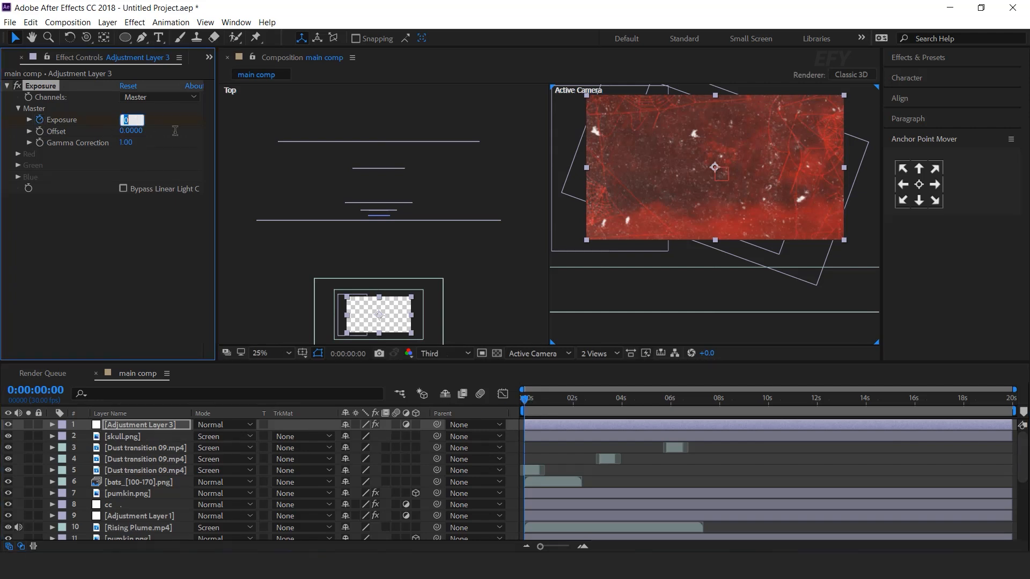
text(10)
key(Return)
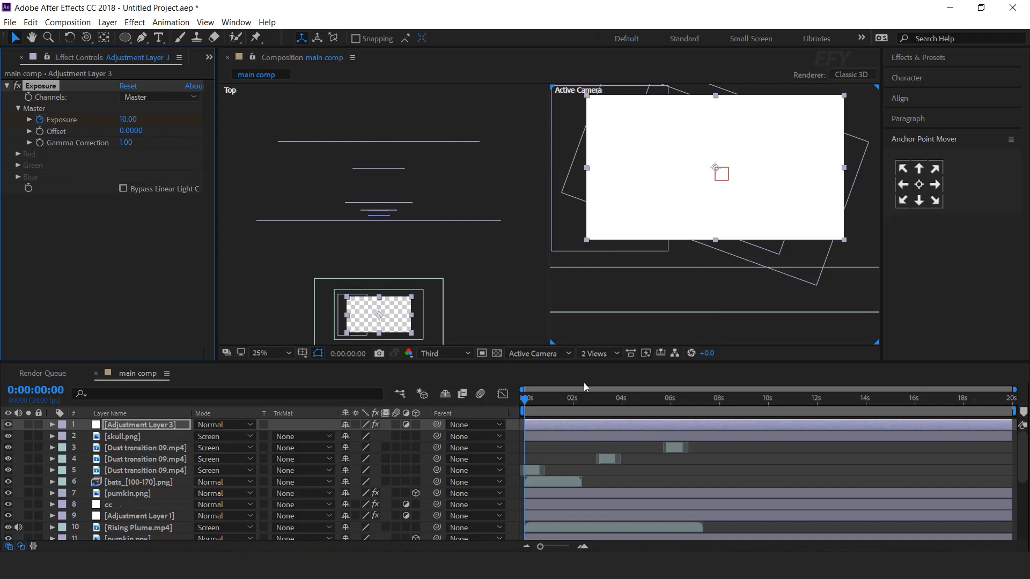
Add Exposure keyframes of 6 at 0:00:00:02 and 3 at 0:00:00:03 on Adjustment Layer 3
key(u)
click(568, 546)
drag(538, 401, 552, 400)
click(126, 119)
text(6)
key(Return)
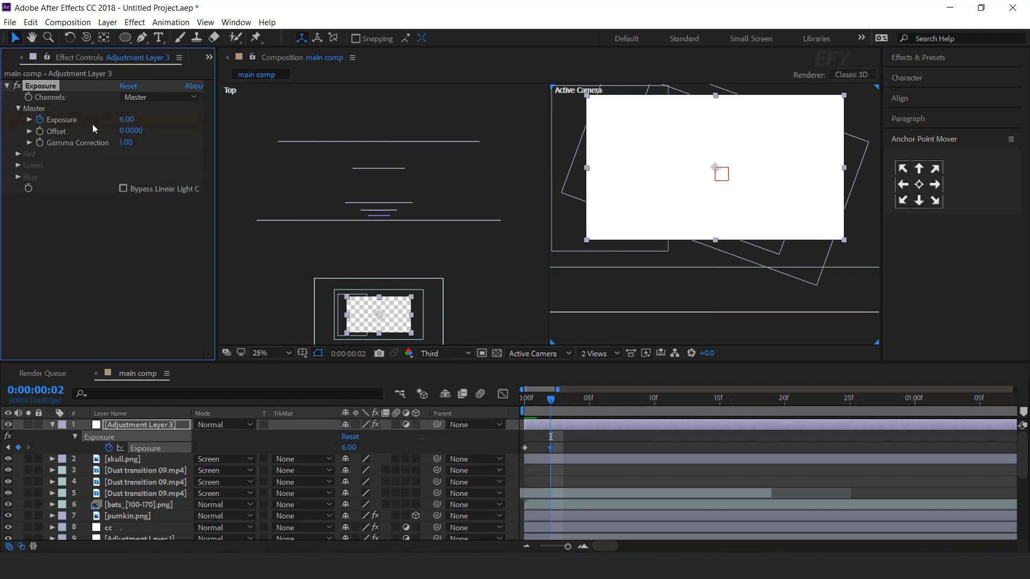
click(560, 399)
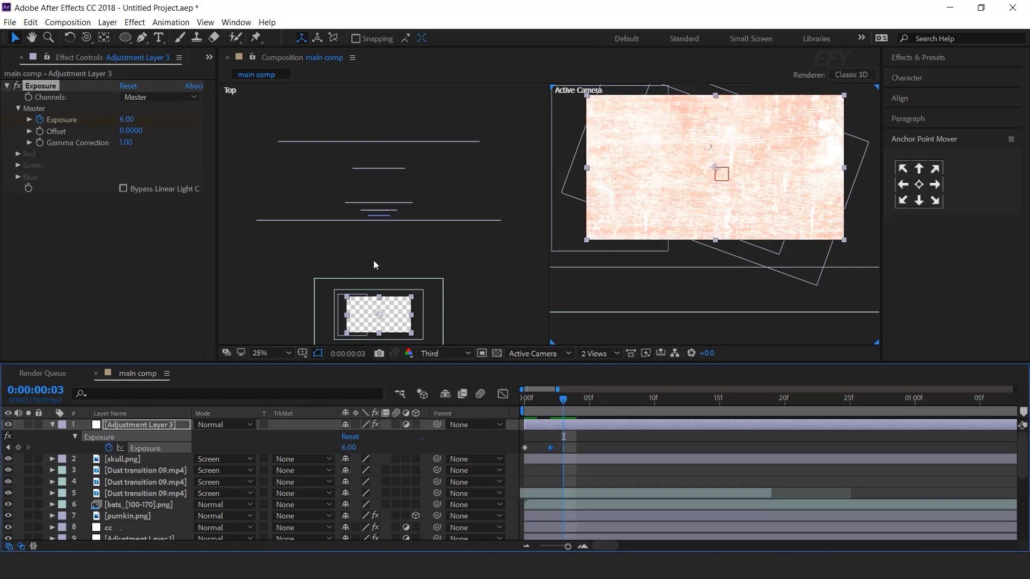
click(126, 131)
click(126, 120)
text(3)
key(Return)
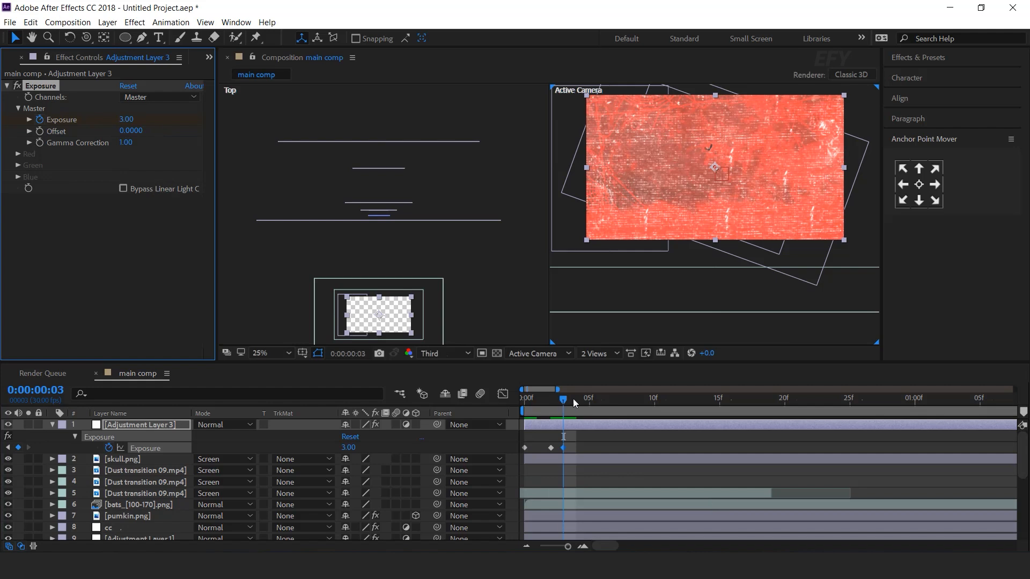
Continue the flash with Exposure keyframes of 0 at 0:00:00:04 and 5 at 0:00:00:06
click(575, 399)
click(124, 120)
text(0)
key(Return)
click(600, 401)
click(127, 120)
text(5)
key(Return)
Finish the flash with Exposure keyframes of 2 at 0:00:00:08 and 0 at 0:00:00:09
click(628, 400)
click(130, 119)
text(0)
key(Return)
click(642, 400)
click(126, 119)
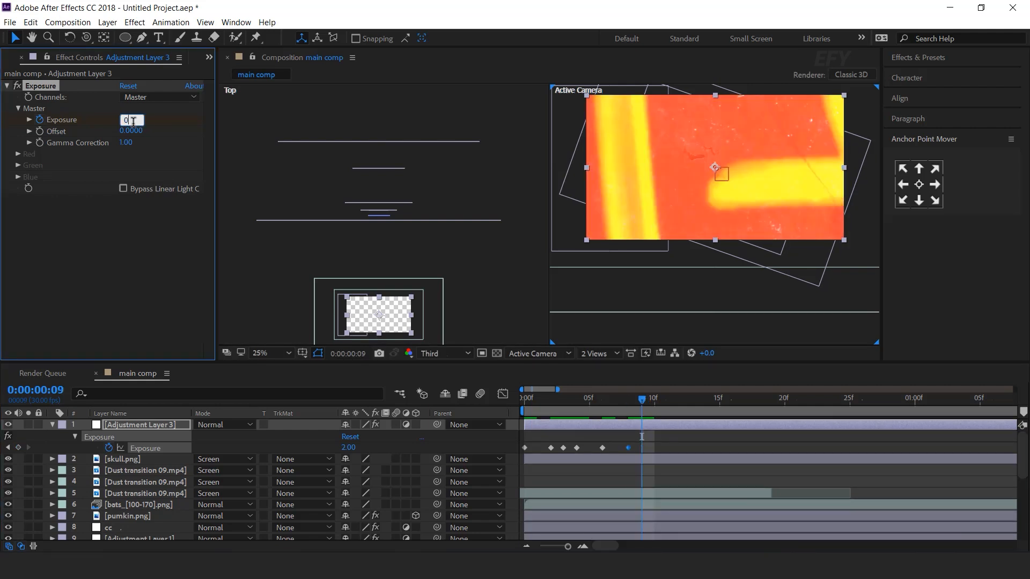
text(0)
key(Return)
Preview the opening exposure flash from 0:00:00:00
scroll(641, 450, down, 3)
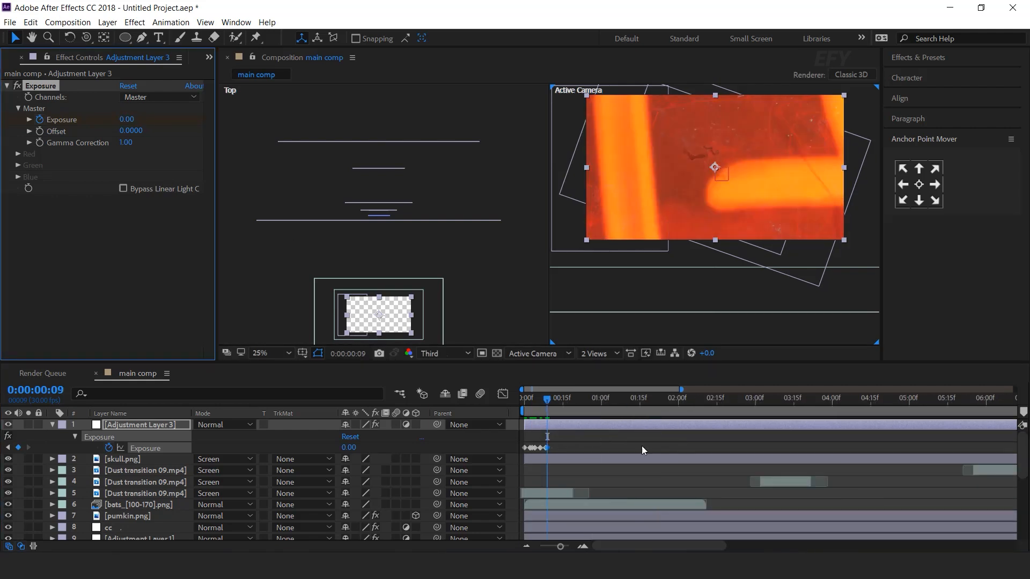
drag(539, 404, 474, 407)
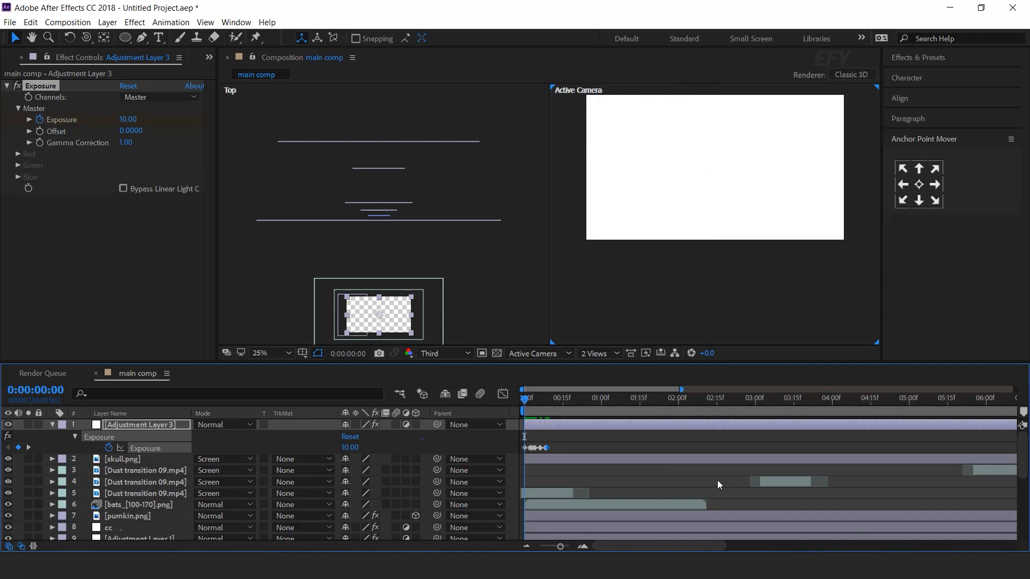
key(space)
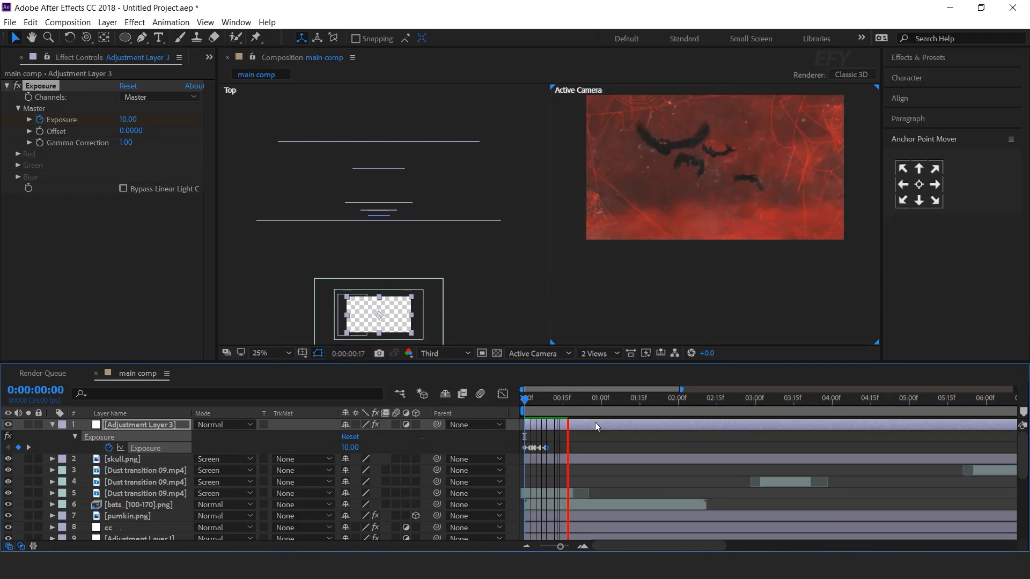
key(space)
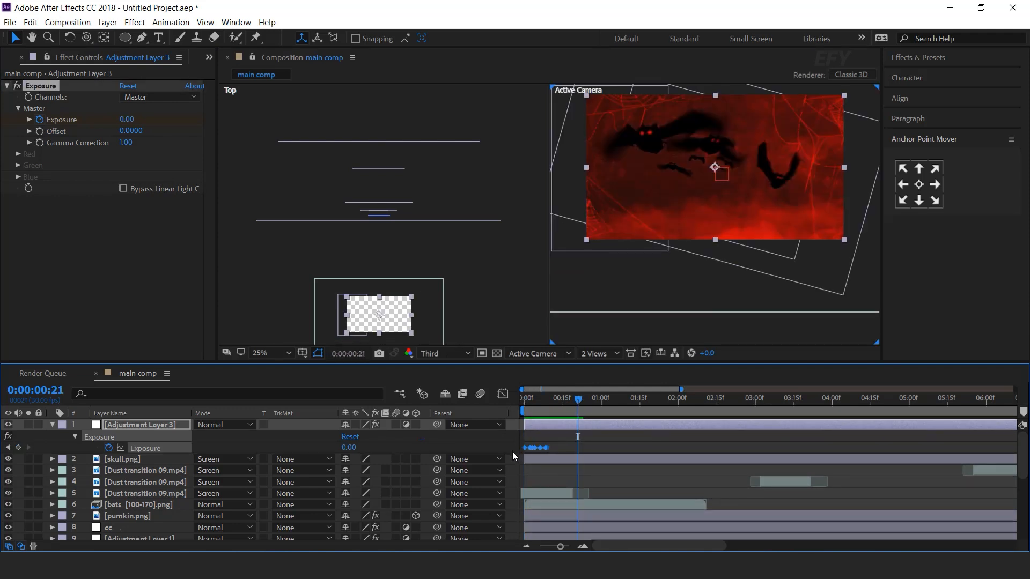
Repeat the Exposure flash keyframes at 0:00:03:03 and add an Exposure keyframe of 0 at 0:00:03:02
click(761, 407)
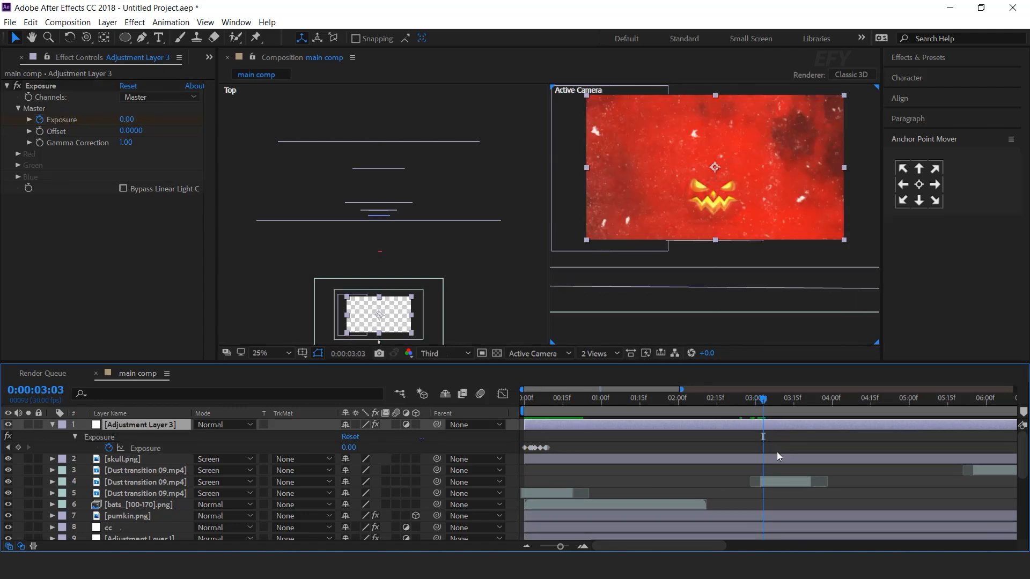
key(ctrl+v)
key(equal)
key(equal)
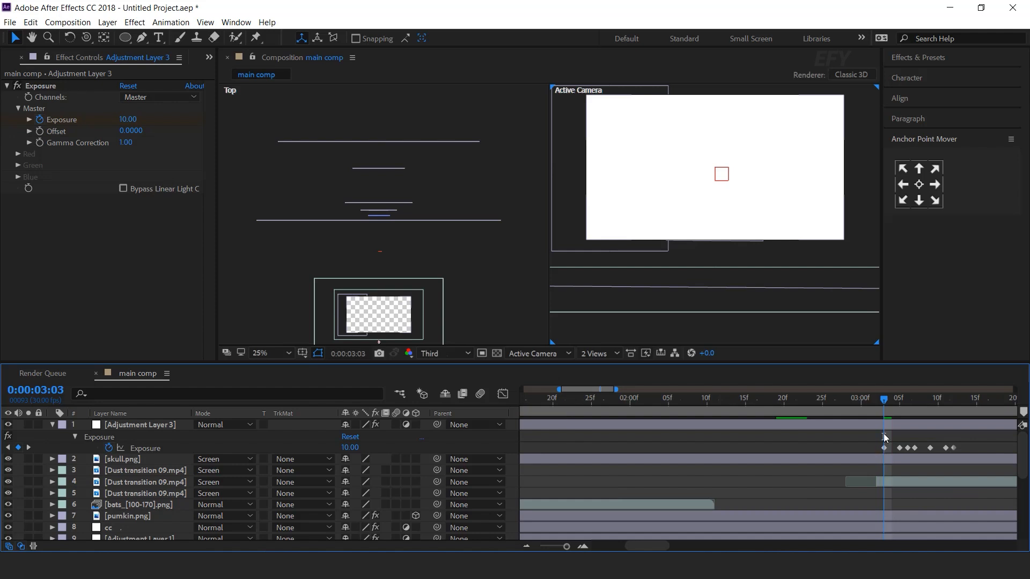
drag(883, 401, 874, 399)
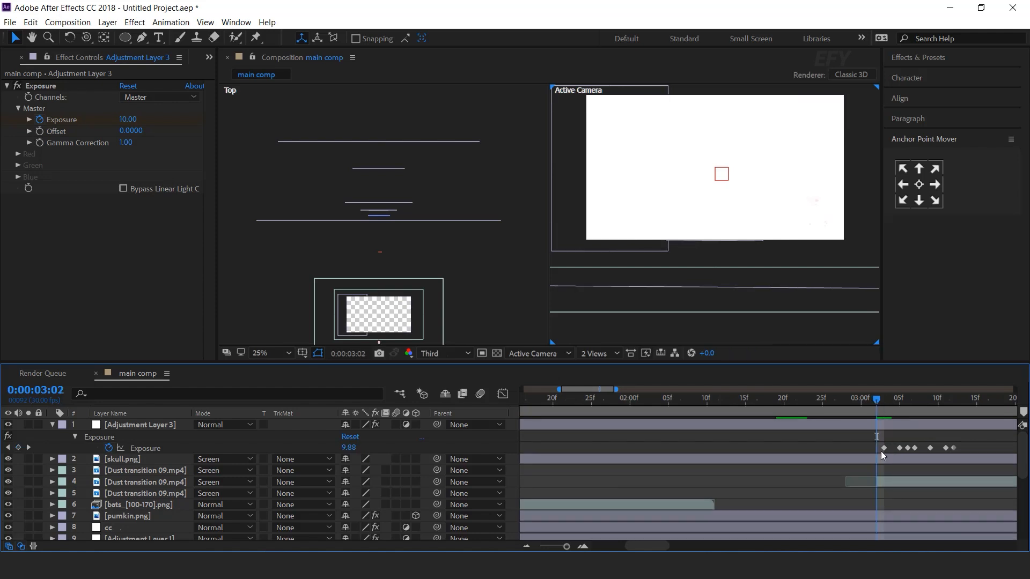
text(0)
key(Return)
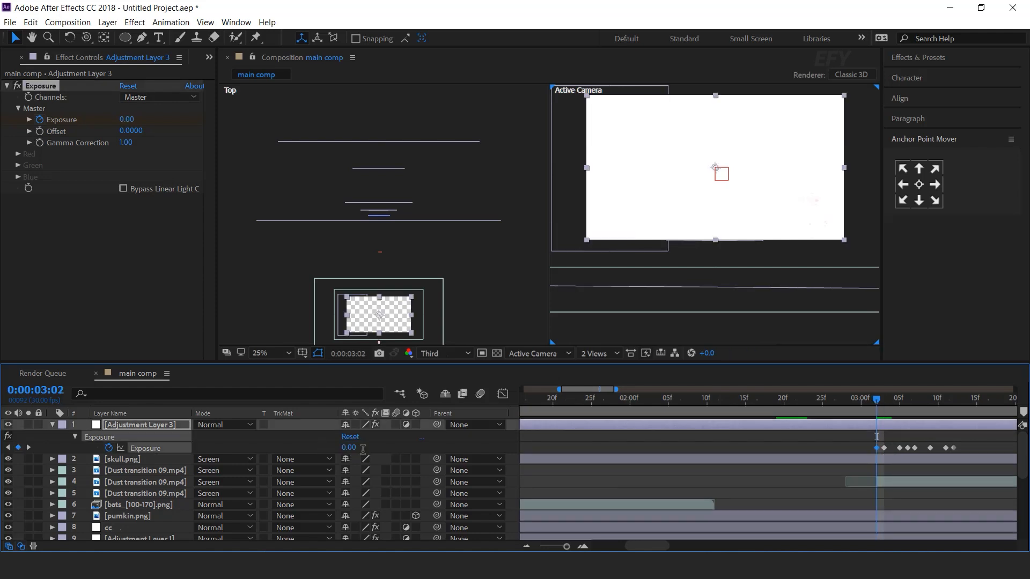
Preview the second exposure flash from 0:00:03:02, and replay the composition from the start
key(minus)
key(minus)
key(minus)
key(space)
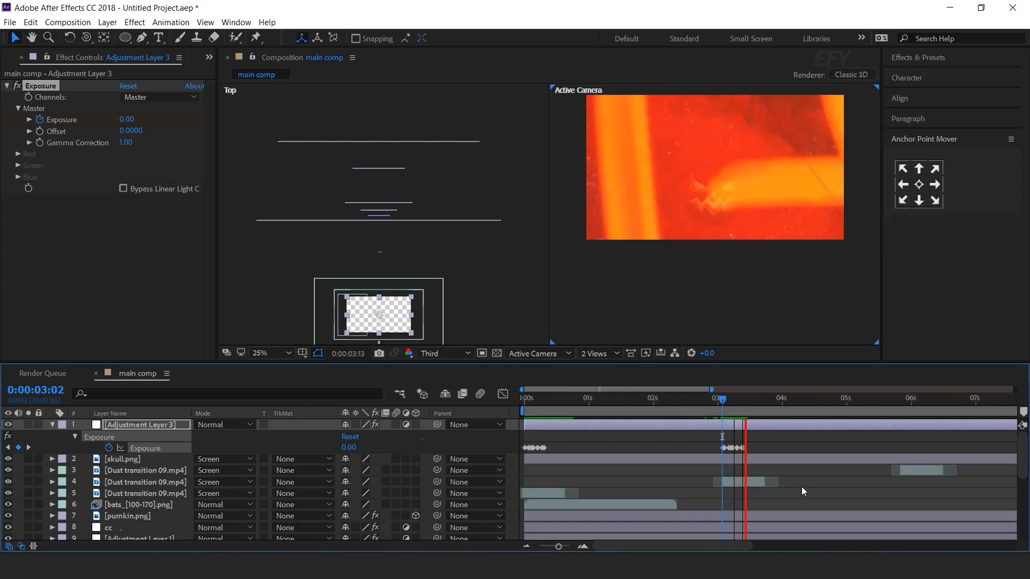
key(minus)
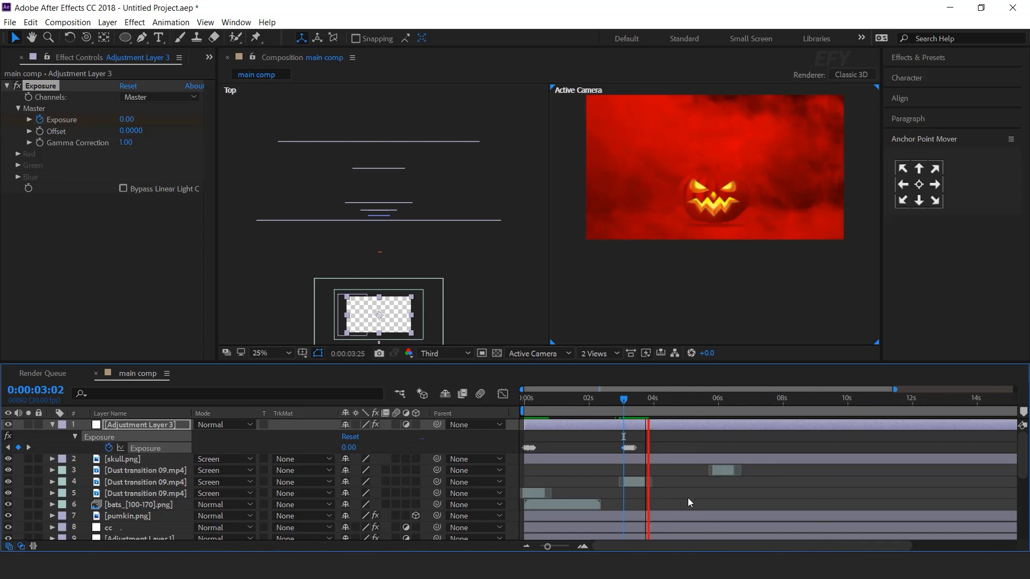
drag(625, 398, 471, 430)
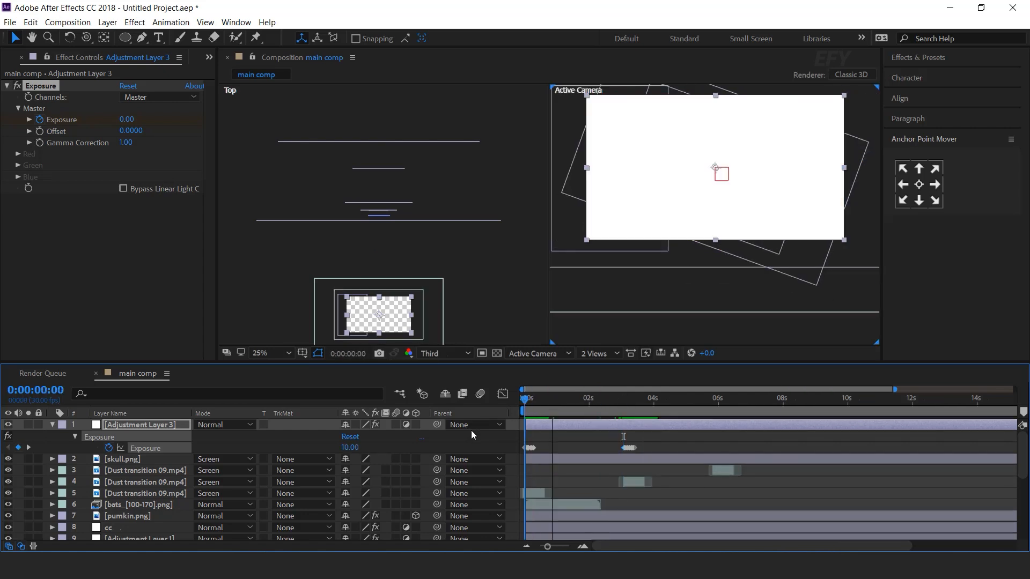
key(space)
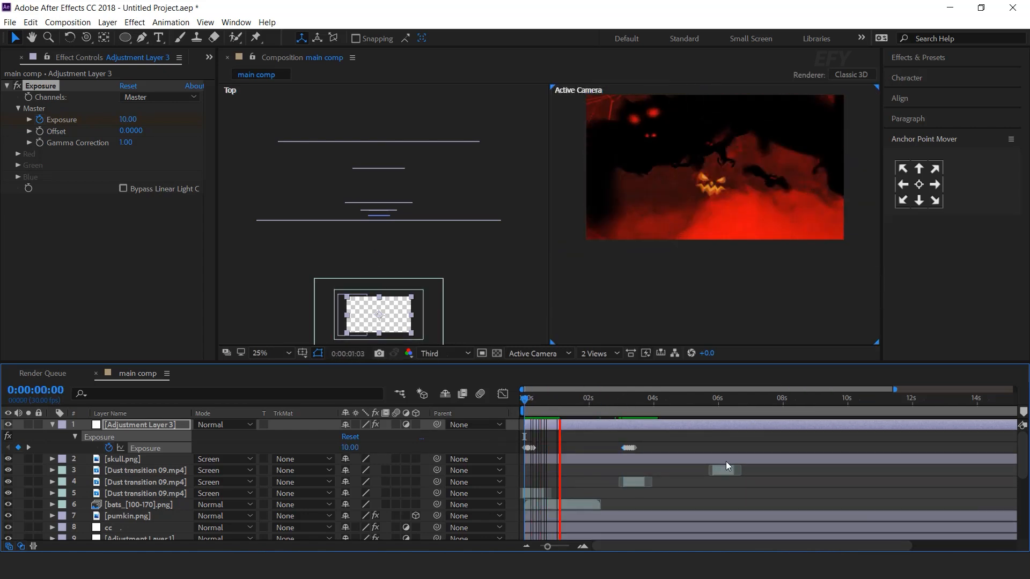
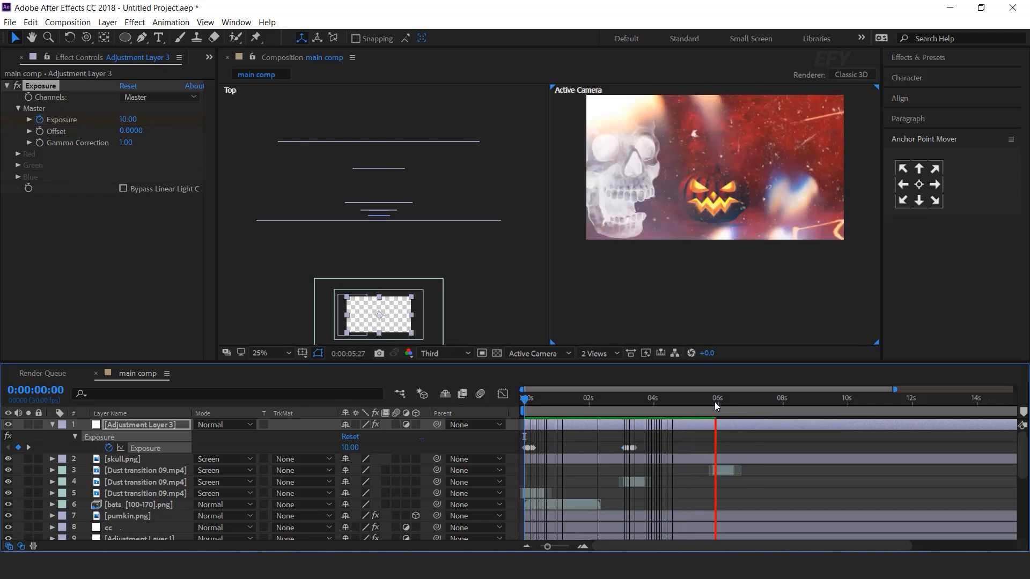
Add the Spider_[1039-1281].png sequence to main comp directly below Adjustment Layer 3 and check it at 0:00:06:19
click(738, 400)
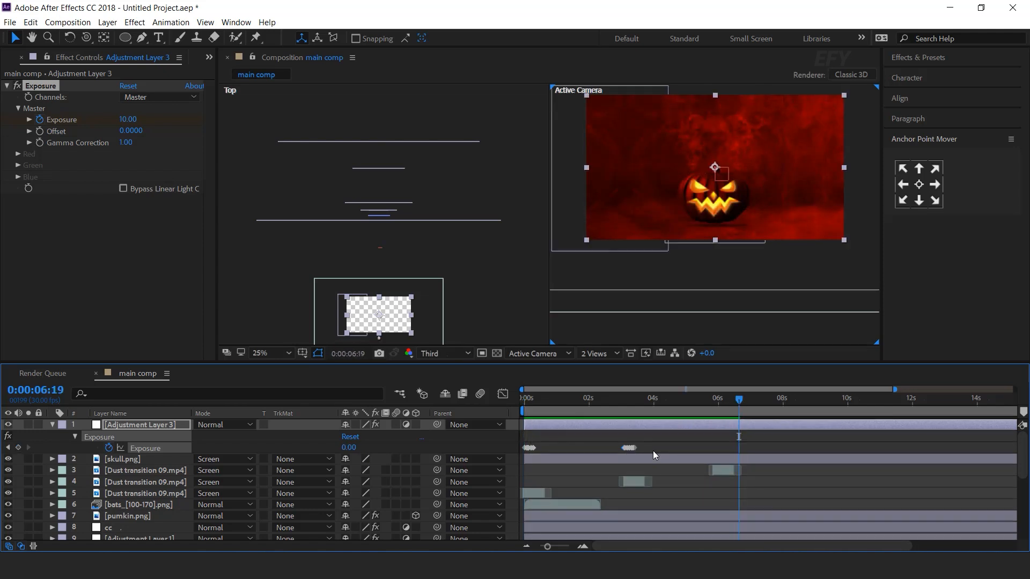
click(52, 425)
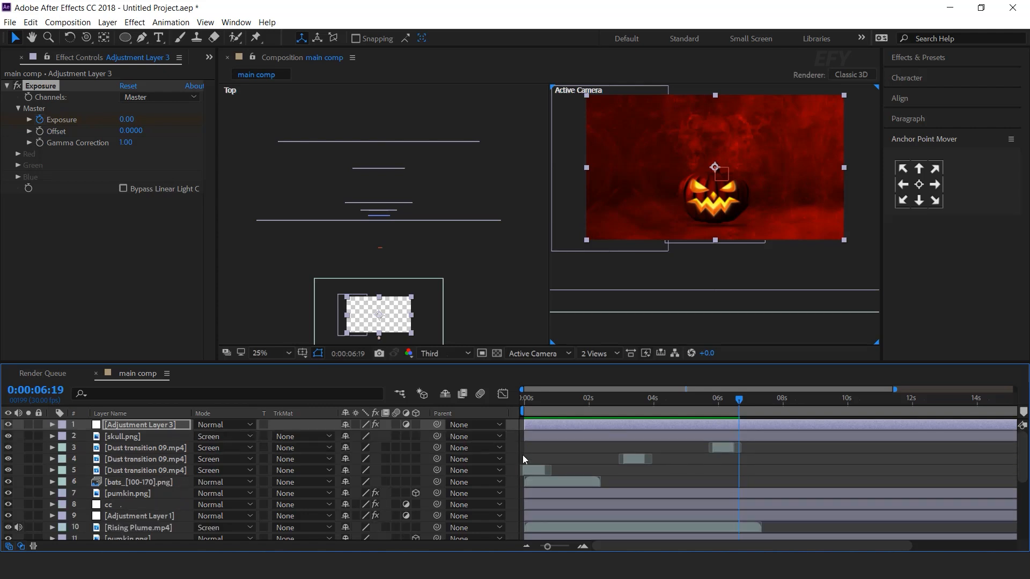
click(514, 426)
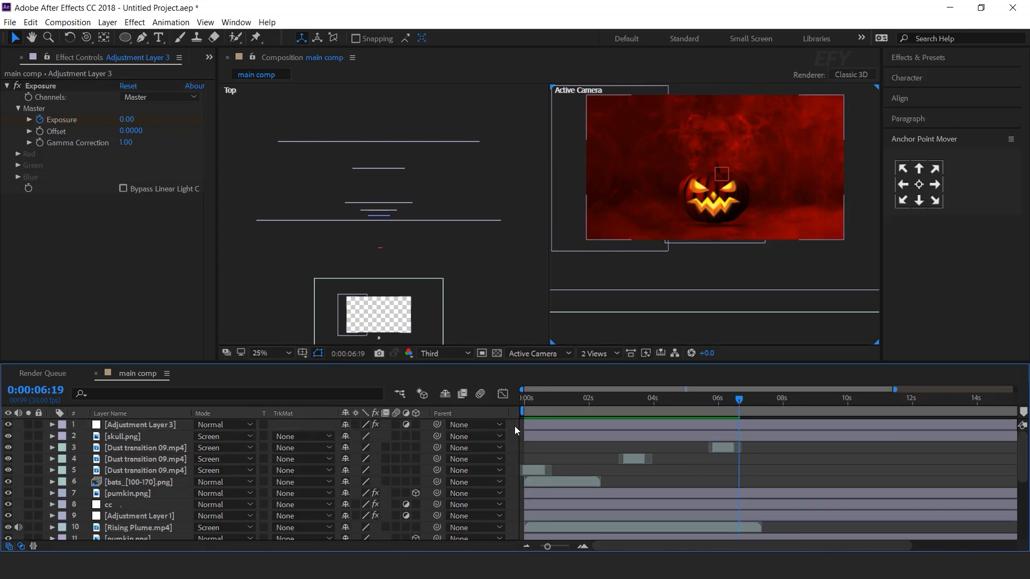
click(37, 60)
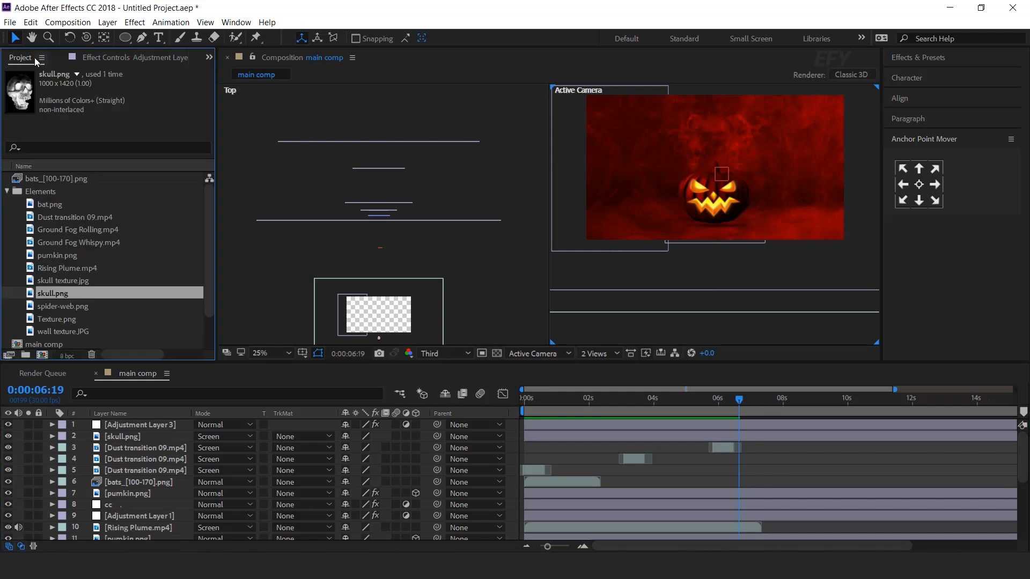
click(8, 192)
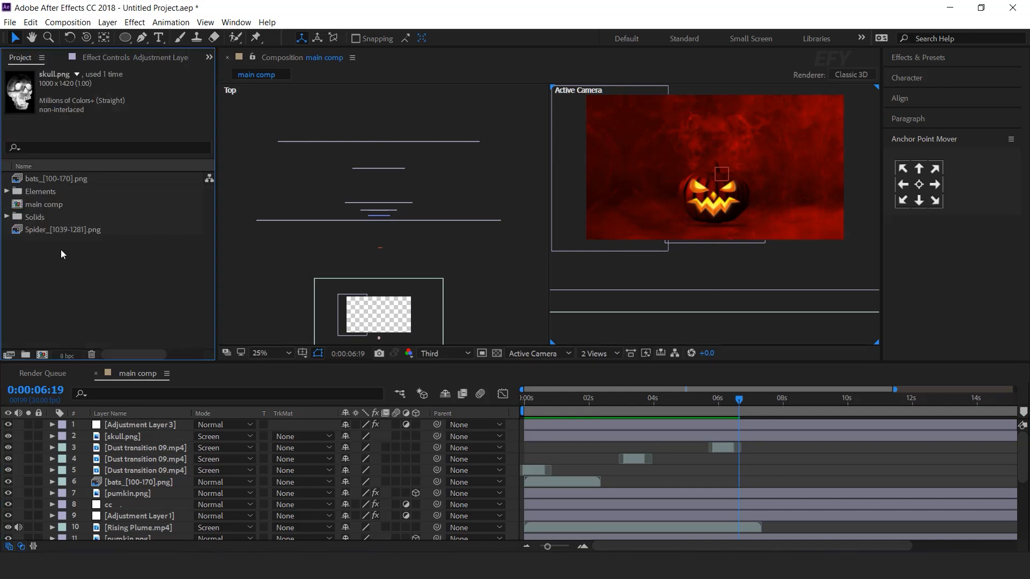
click(18, 231)
drag(99, 346, 147, 428)
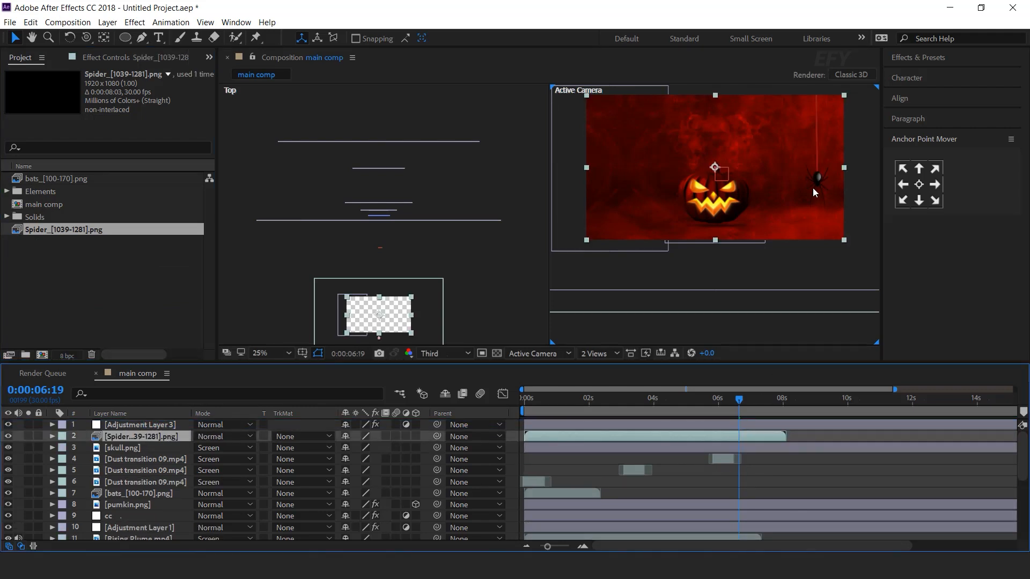
click(513, 433)
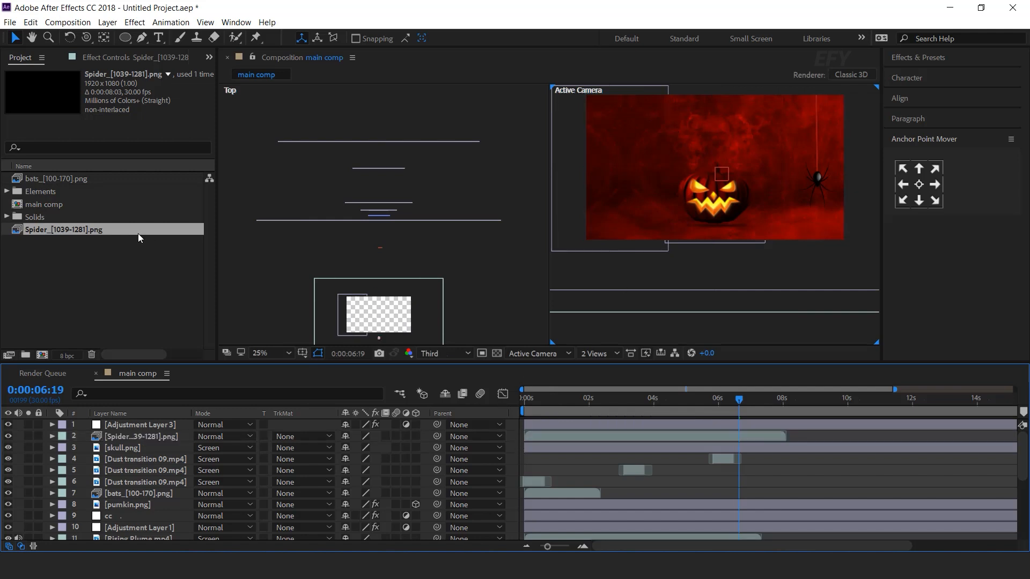
Create a new composition named "text palceholder"
click(67, 309)
click(43, 356)
text(text palceholder)
key(Return)
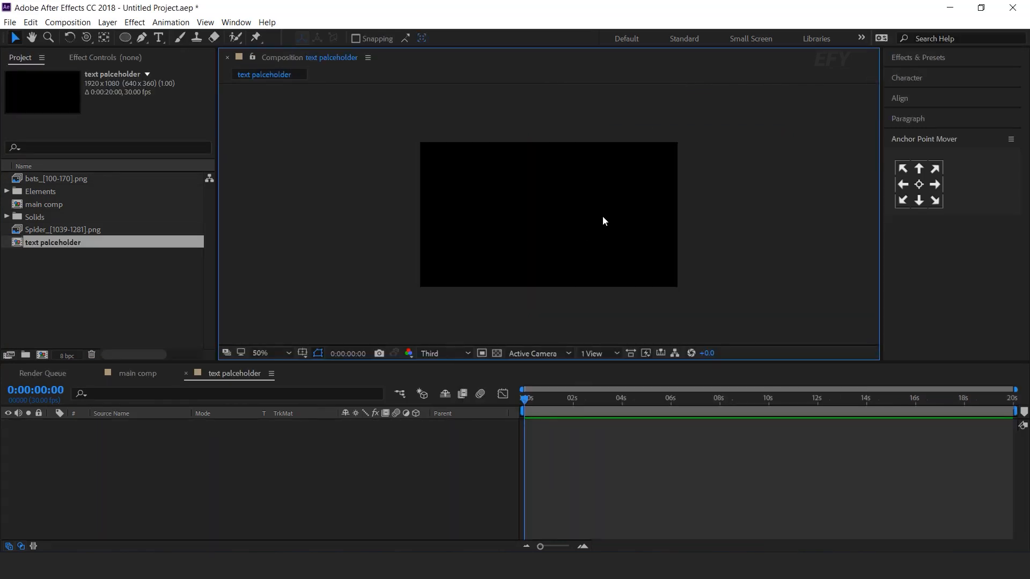
Add two stacked white text layers in a dripping horror font, reading "happy" and "halloween"
click(159, 41)
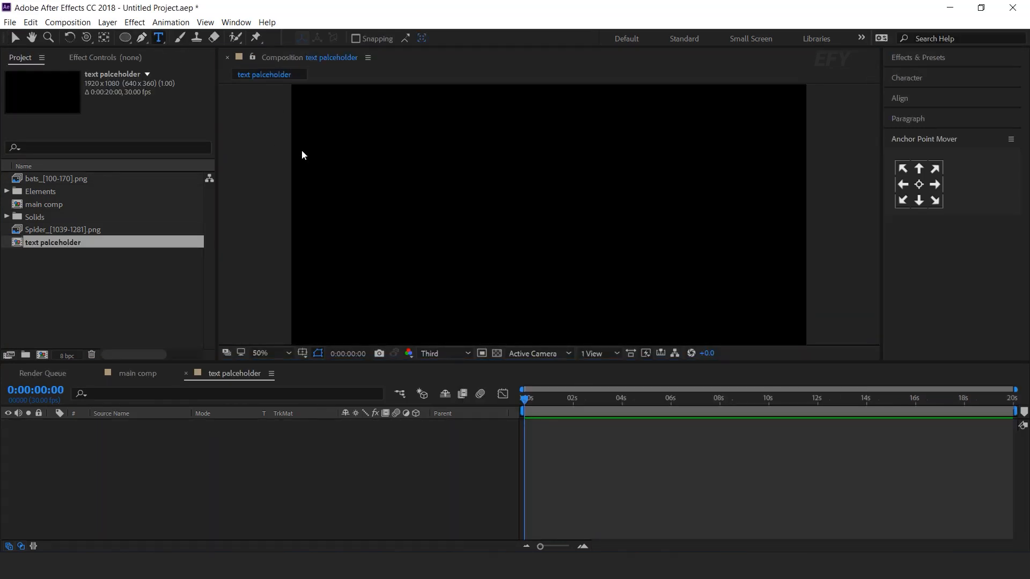
click(487, 196)
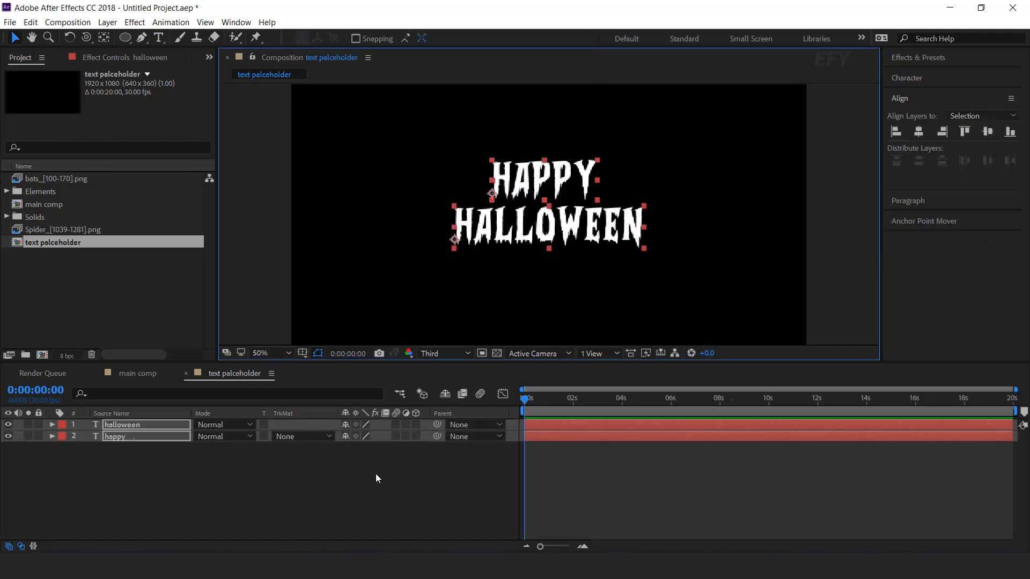
click(386, 472)
Apply Turbulent Displace to the halloween text layer and set its Size to 10
click(143, 427)
key(ctrl+space)
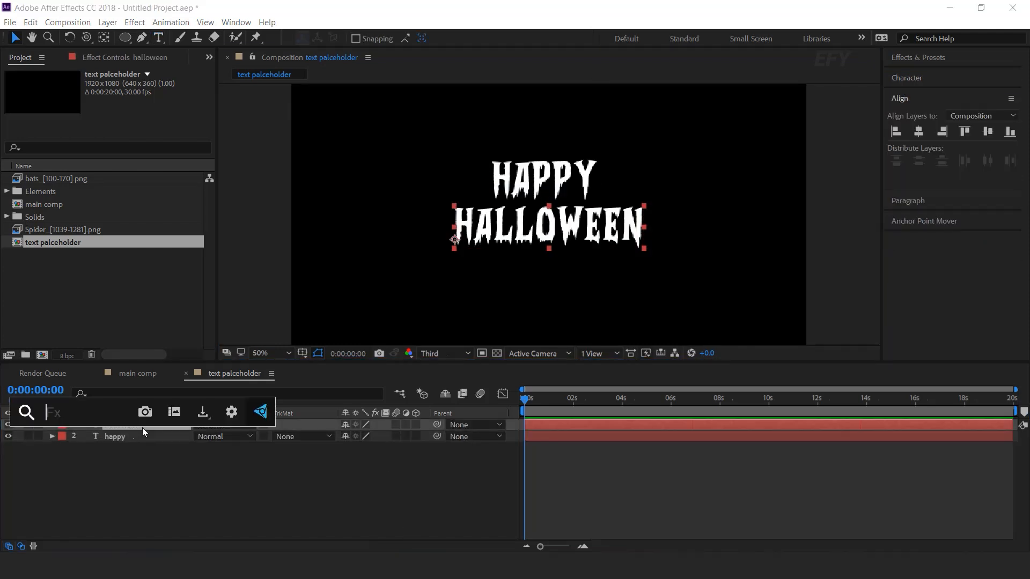
key(Return)
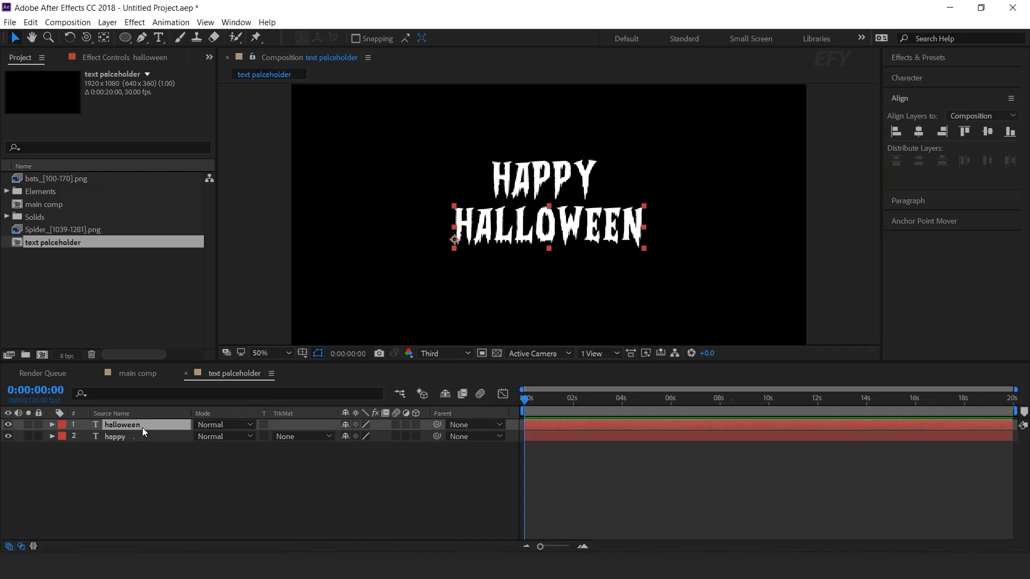
click(126, 119)
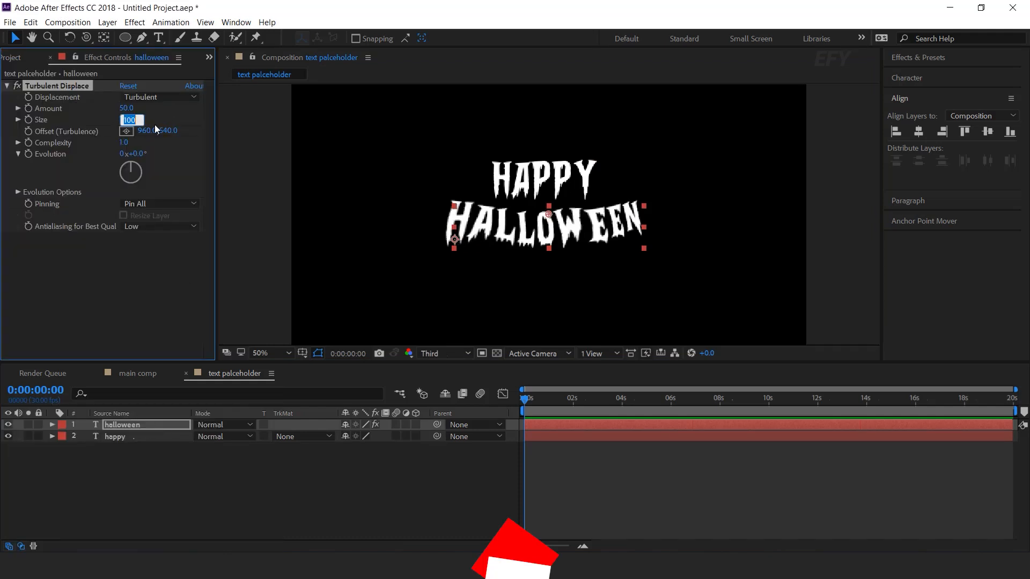
text(10)
key(Return)
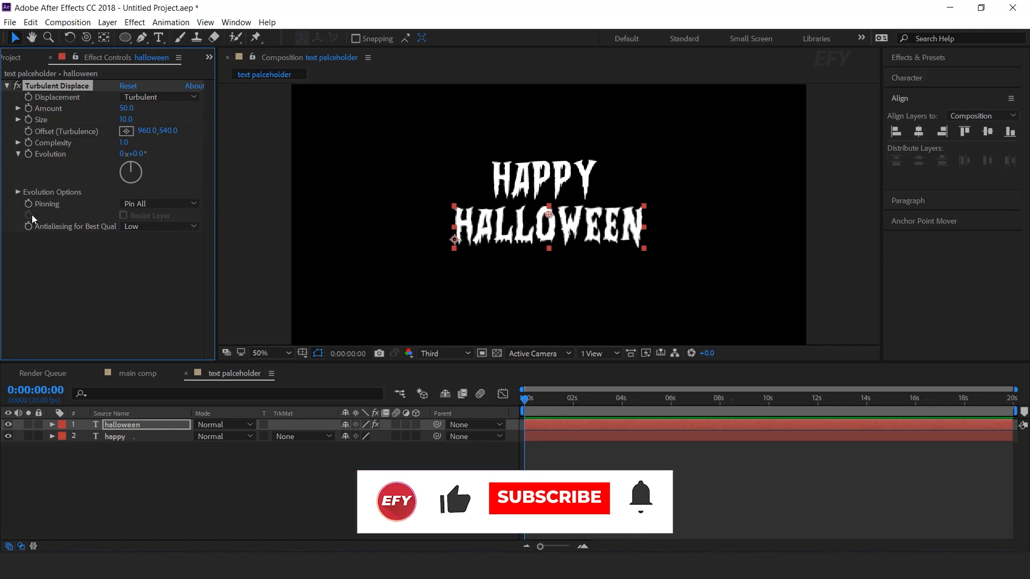
Animate the halloween layer's Turbulent Displace Evolution with the expression time*50 and preview the motion
alt+click(29, 154)
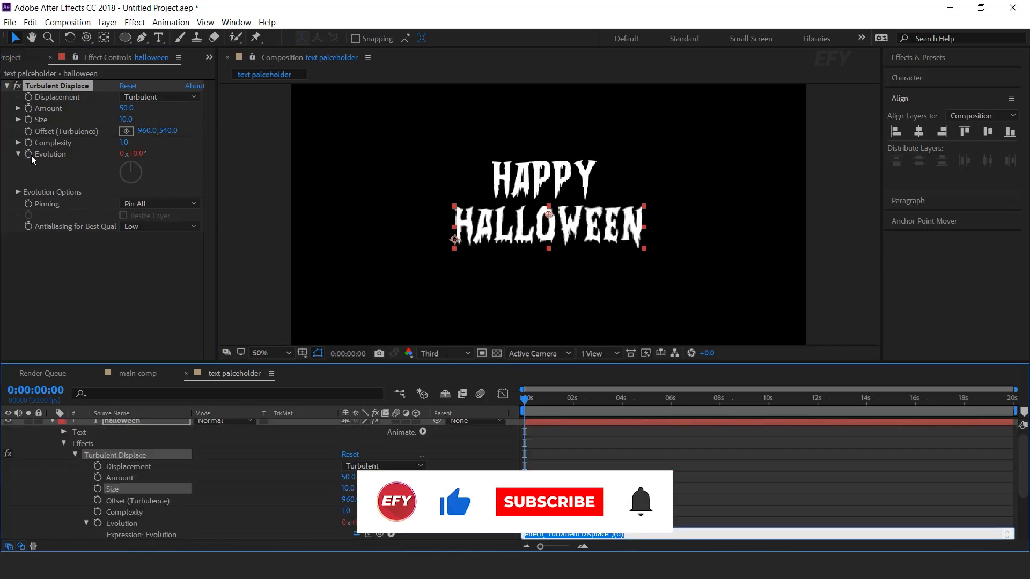
text(time*50)
key(KP_Enter)
key(space)
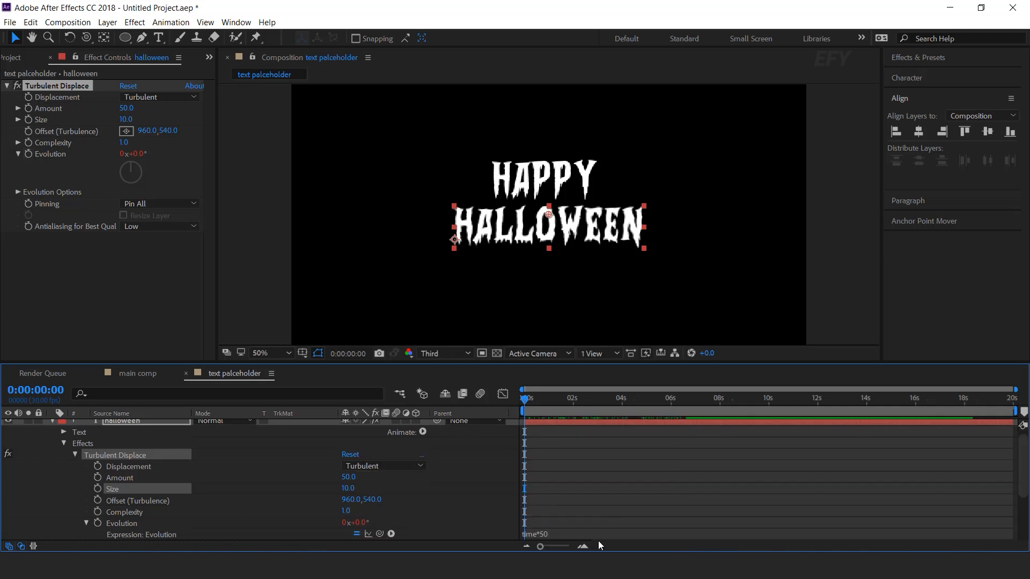
scroll(114, 462, up, 1)
click(52, 424)
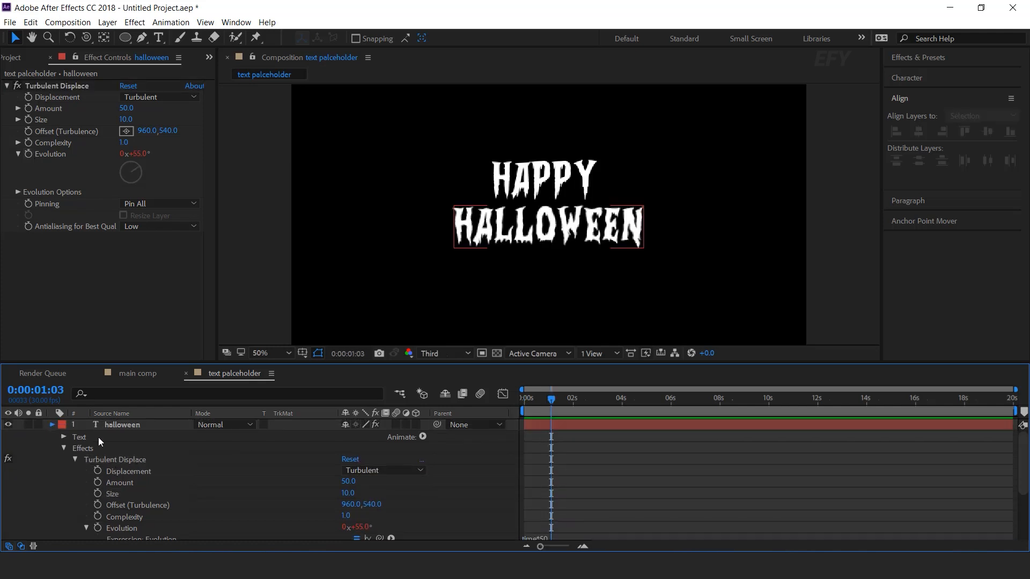
Copy Turbulent Displace from the halloween layer to the happy layer and move its turbulence offset point onto the word HAPPY
click(134, 426)
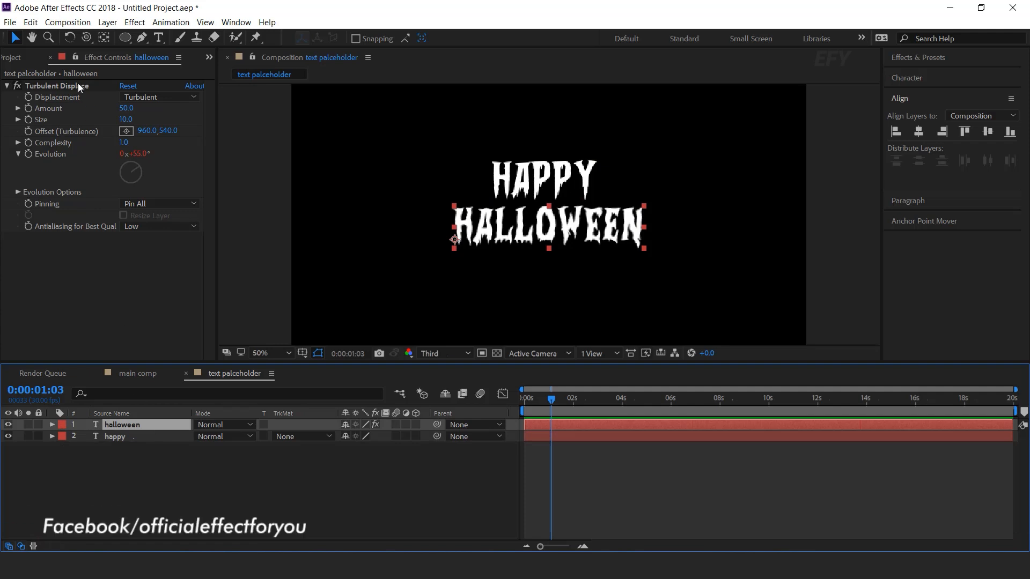
click(77, 85)
click(130, 438)
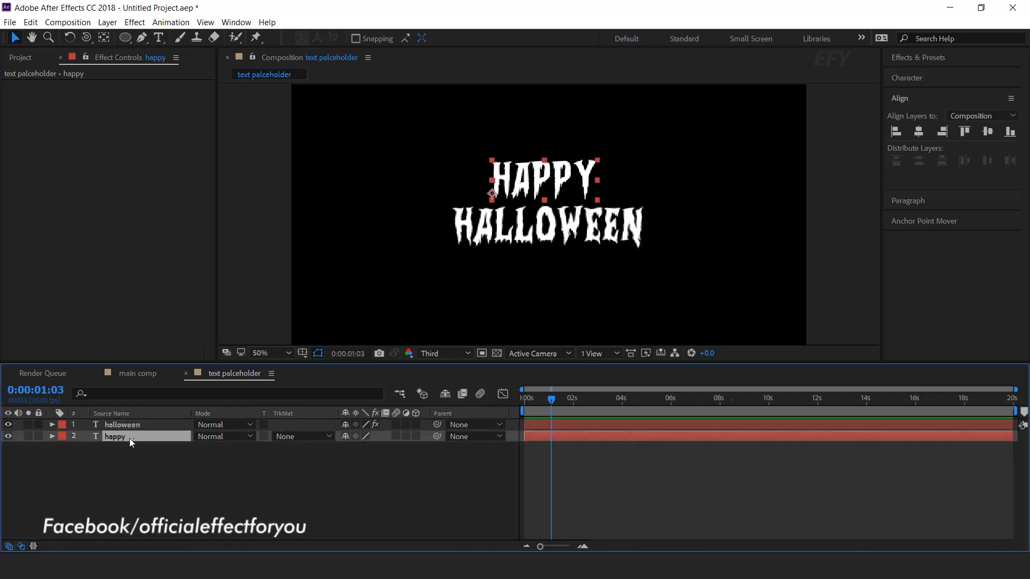
key(ctrl+v)
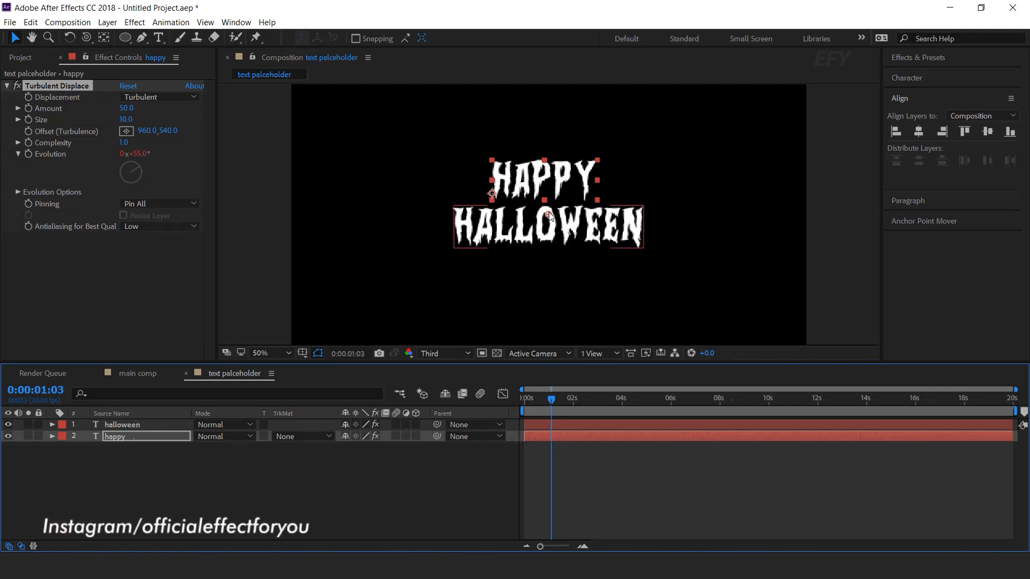
drag(548, 214, 542, 182)
click(219, 422)
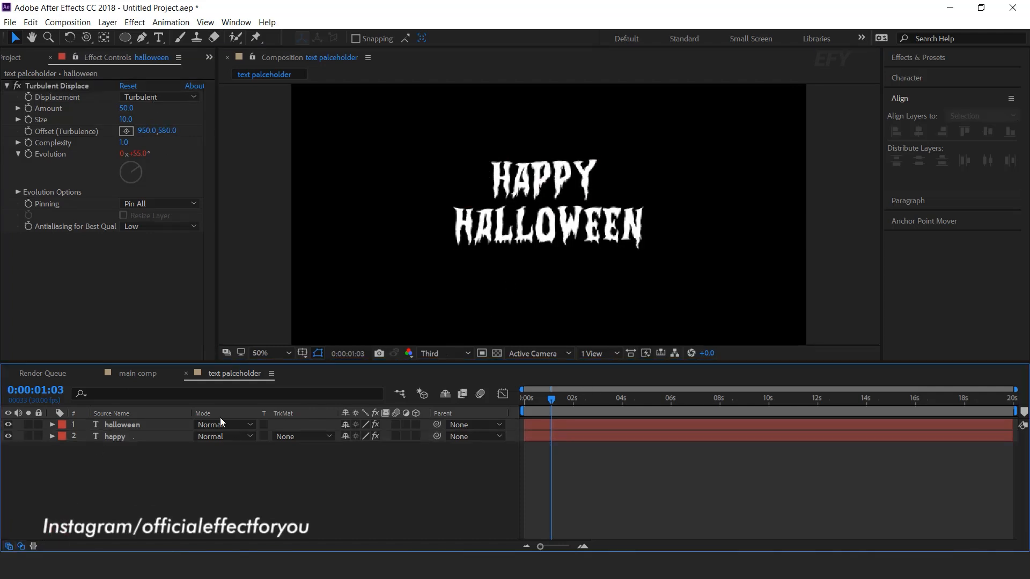
Close the text palceholder timeline and create a new composition named "text matte"
click(185, 374)
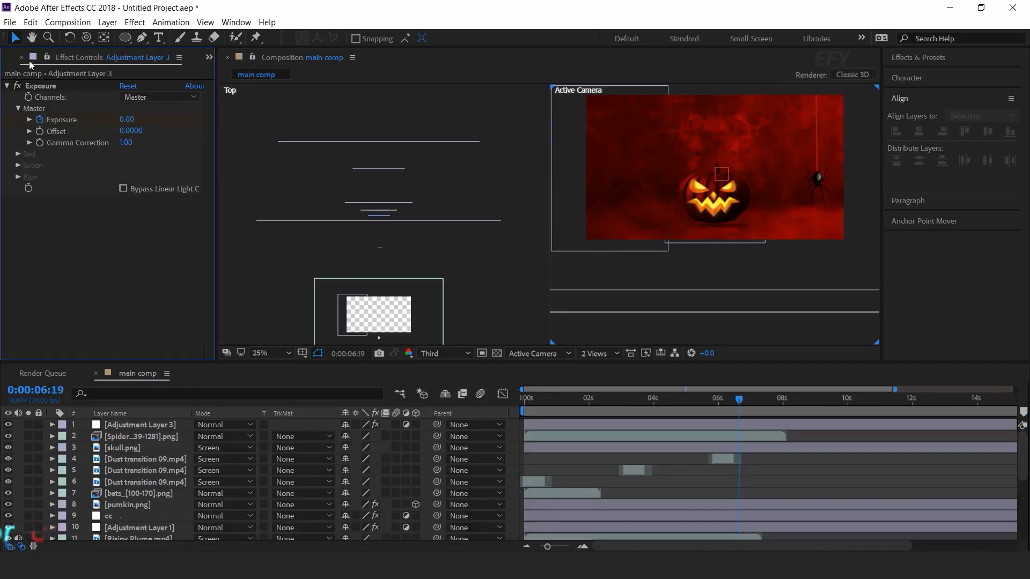
click(29, 59)
click(100, 302)
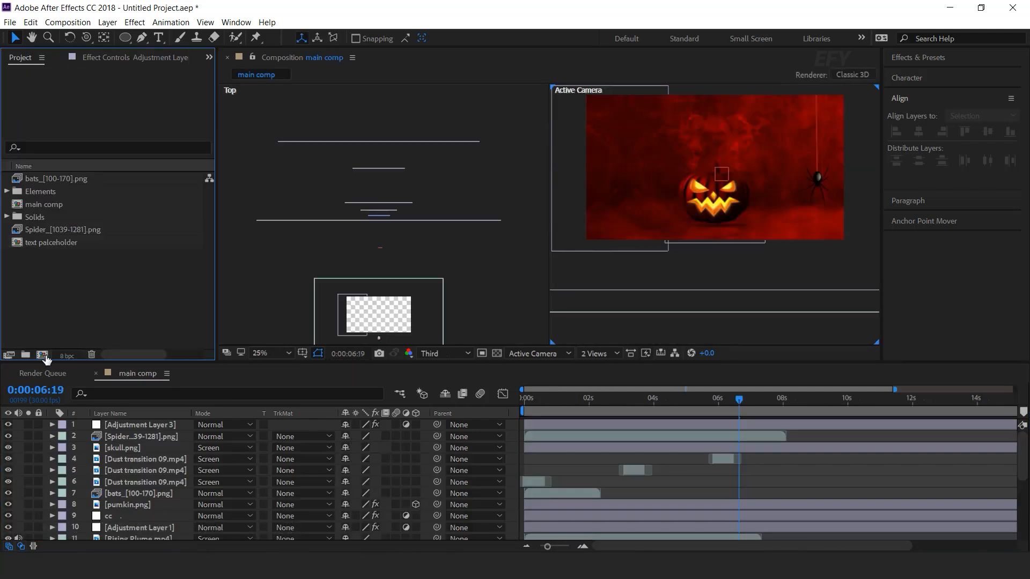
click(42, 356)
text(text matte)
key(Return)
Add a black solid to the text matte composition and apply Fractal Noise to it
right_click(388, 446)
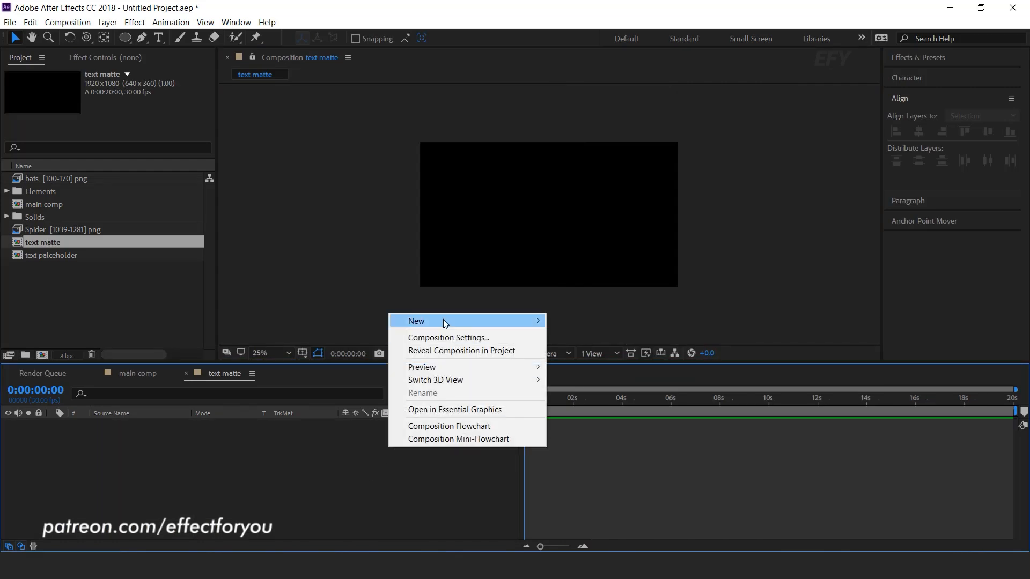
mouse_move(443, 320)
click(606, 348)
click(638, 394)
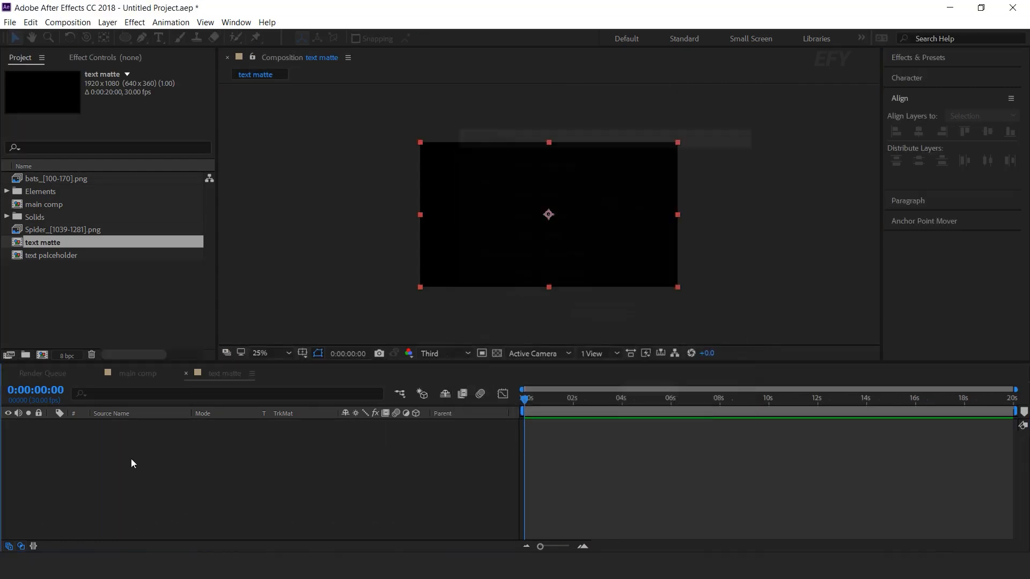
key(ctrl+space)
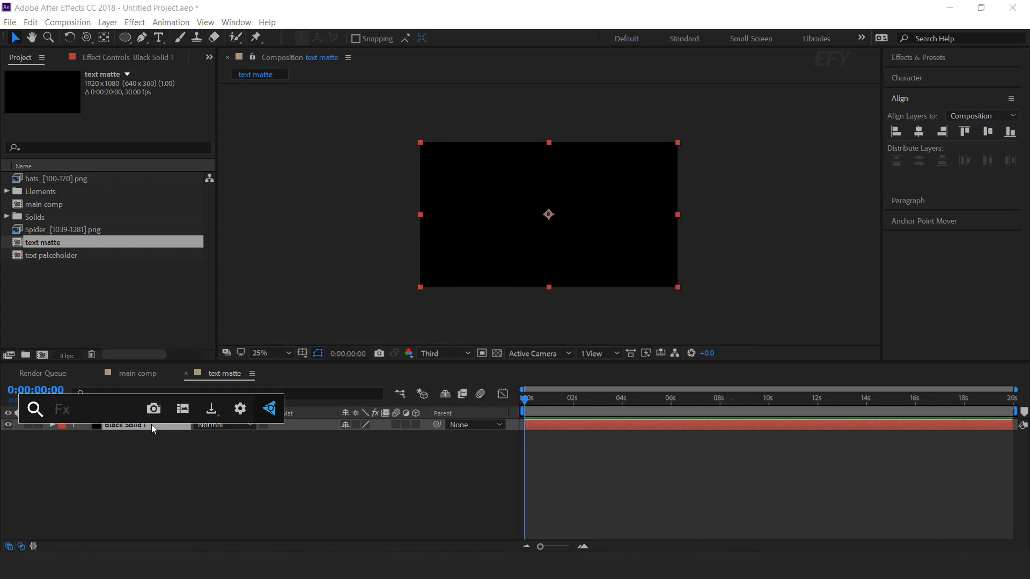
text(fra)
key(Return)
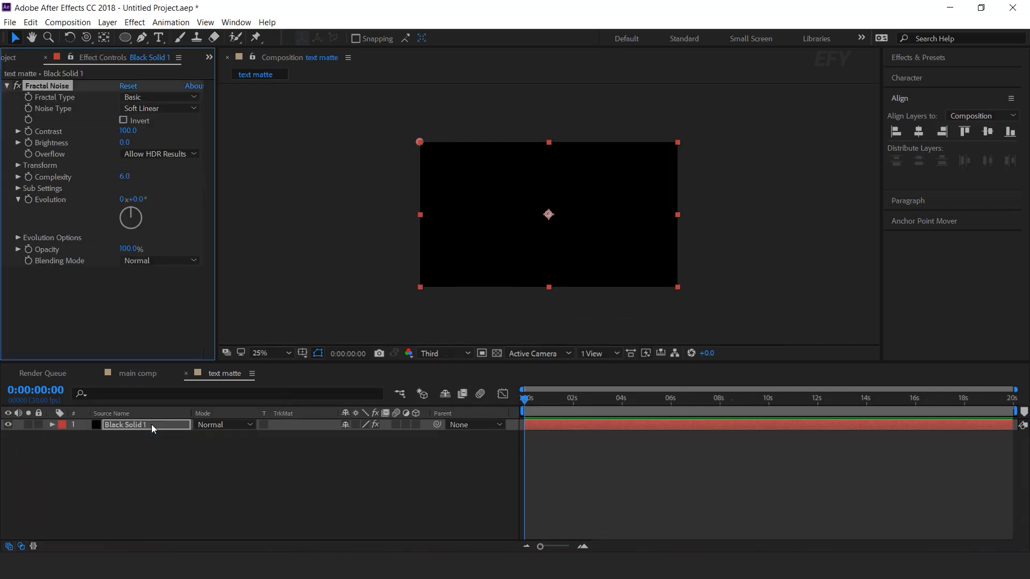
Set the Fractal Noise Contrast to 300 and add a Brightness keyframe of -174 at 0:00:00:00
drag(125, 132, 148, 133)
click(134, 132)
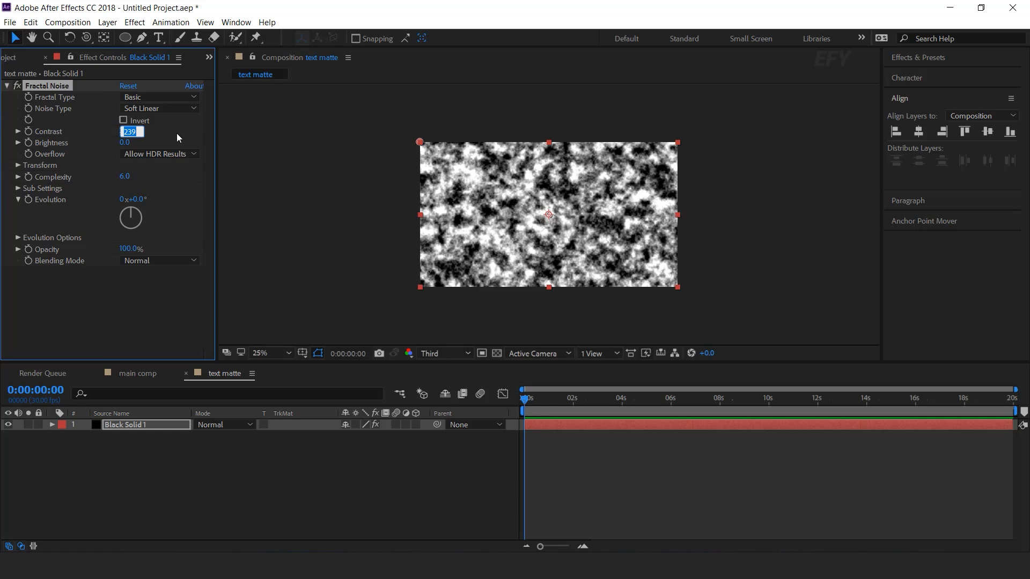
text(300)
key(Return)
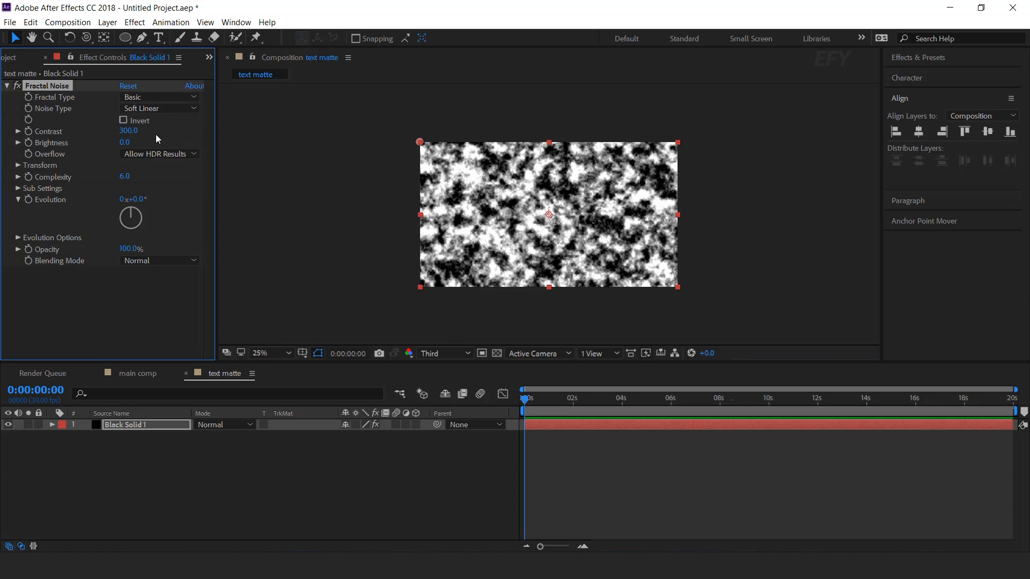
click(120, 143)
drag(110, 142, 41, 145)
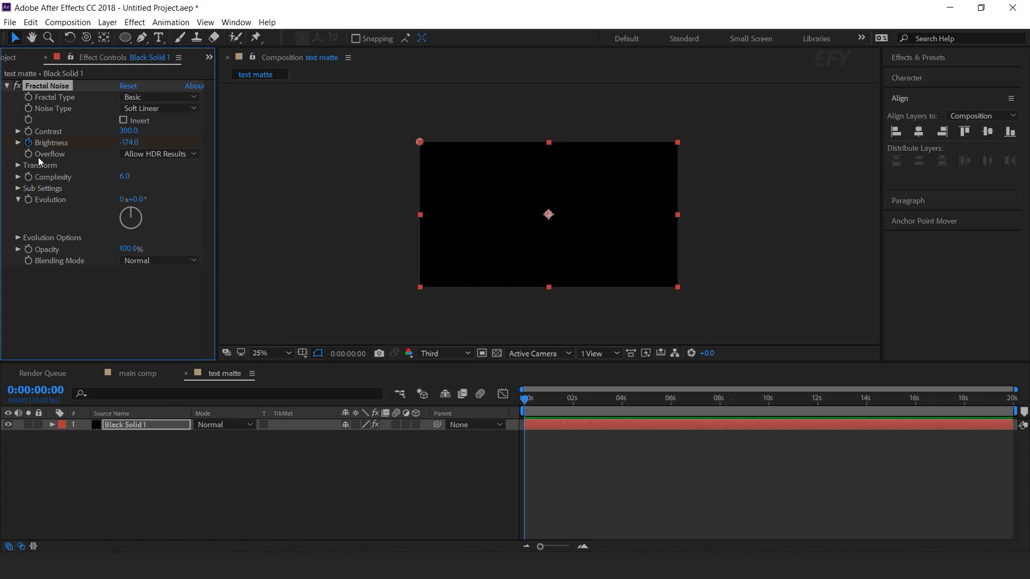
Reveal the solid's keyframes and add a Brightness keyframe of -100 at 0:00:02:00
key(u)
key(=)
drag(524, 399, 623, 406)
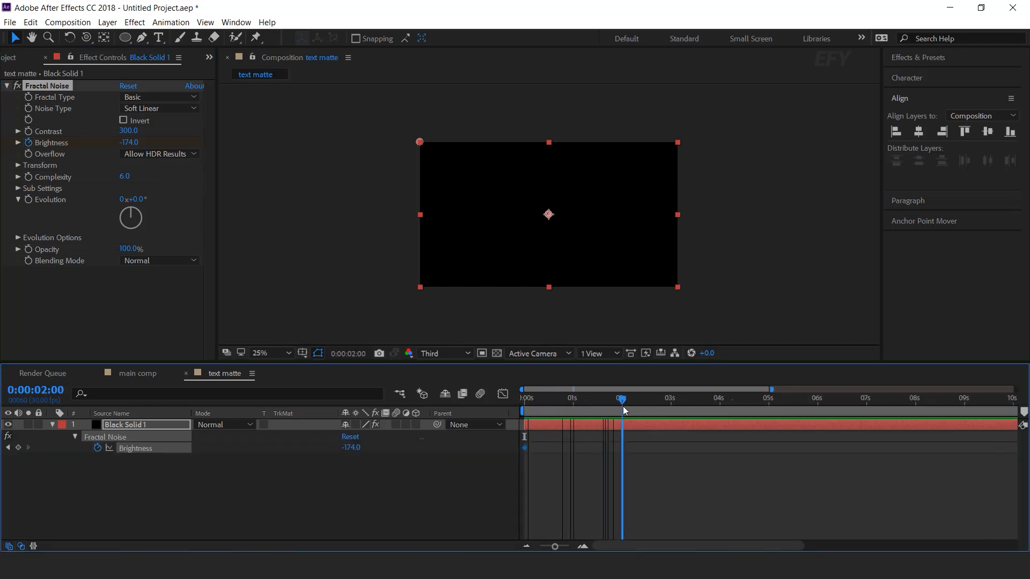
click(131, 143)
text(-81)
key(Return)
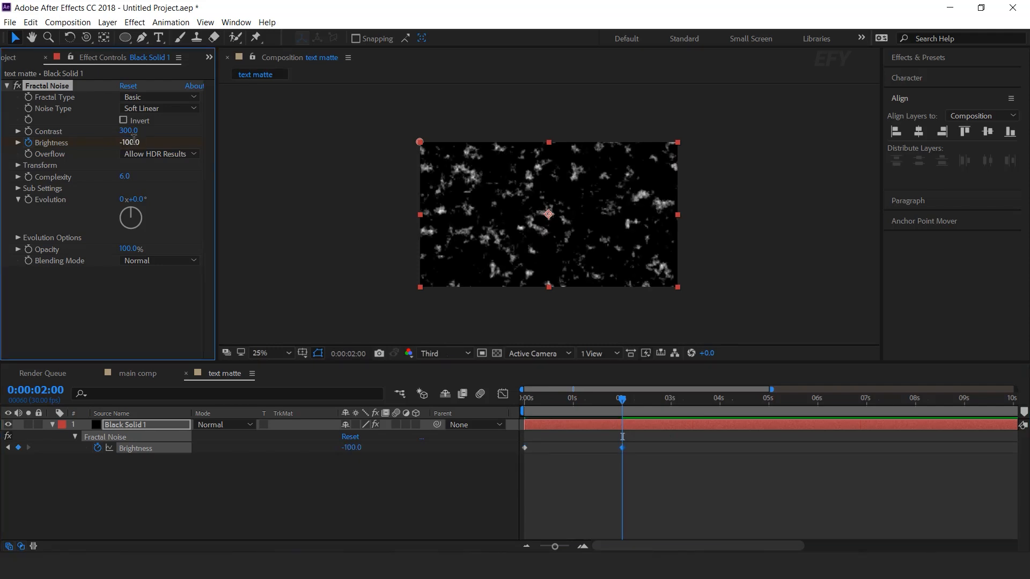
Add a Brightness keyframe of 216 at 0:00:04:00 to turn the noise fully white
drag(623, 400, 720, 401)
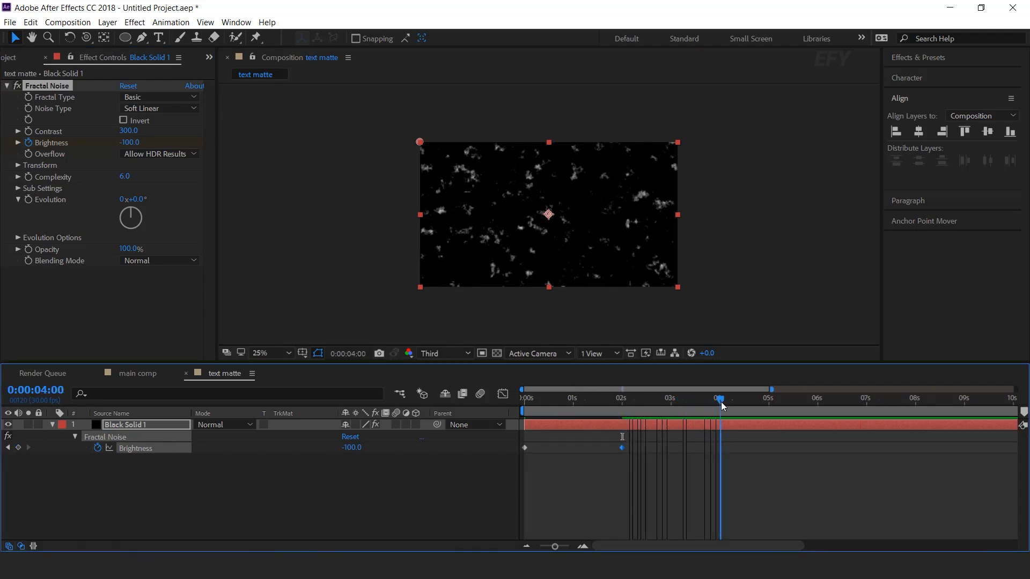
drag(129, 143, 344, 144)
click(241, 485)
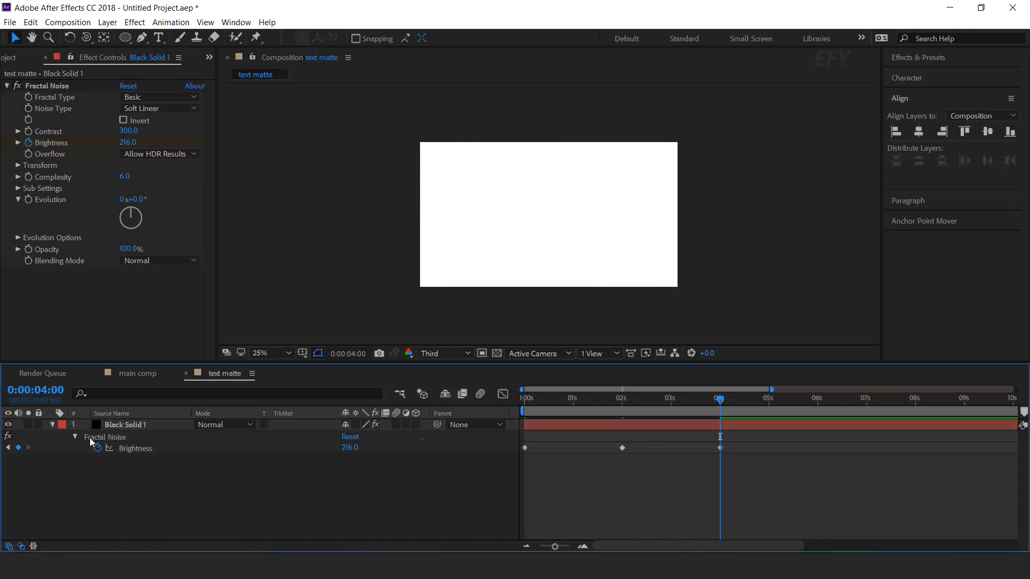
Duplicate the Fractal Noise solid in the text matte composition
click(53, 425)
click(146, 427)
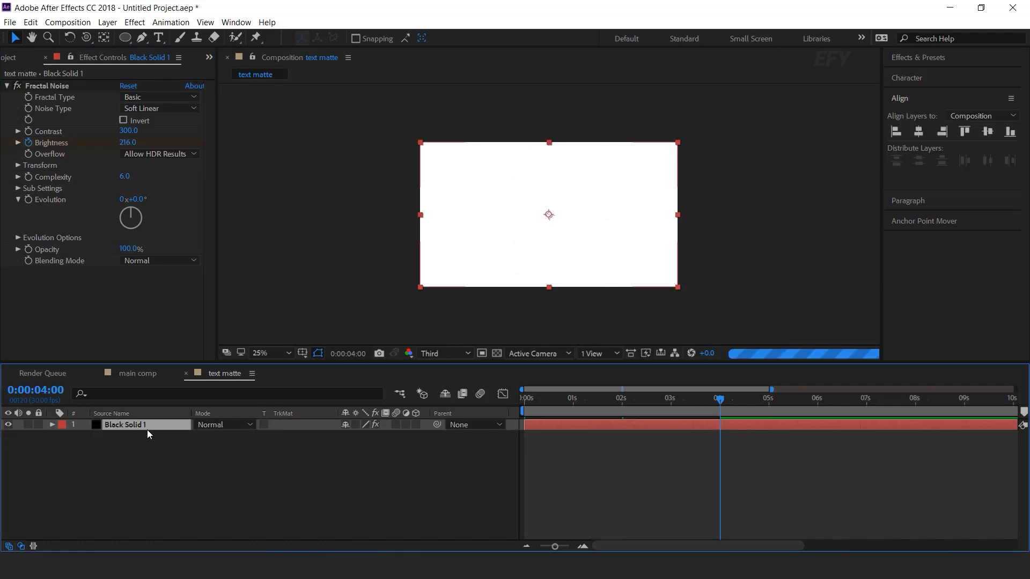
key(ctrl+d)
Place wall texture.JPG from the Elements folder between the two black solids in the text matte composition
click(15, 57)
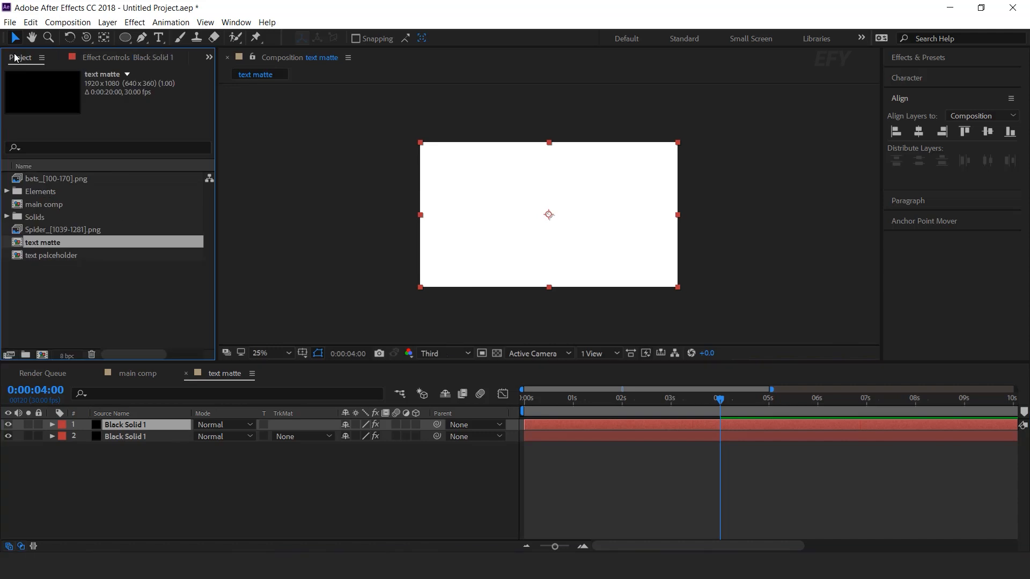
click(6, 192)
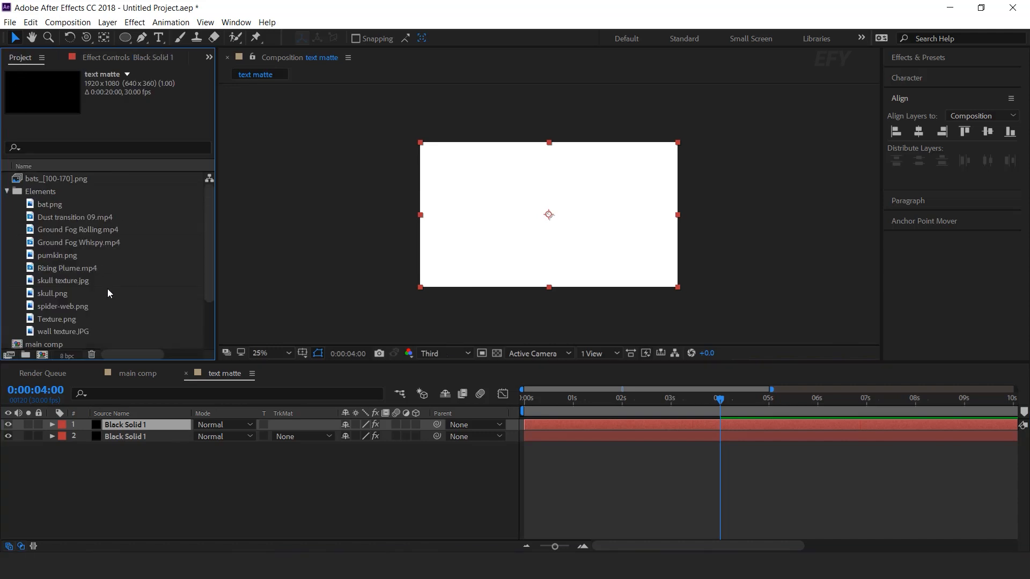
scroll(106, 288, down, 3)
click(34, 268)
drag(76, 336, 131, 433)
Set the lower black solid's track matte to Luma Matte "wall texture.JPG"
click(133, 447)
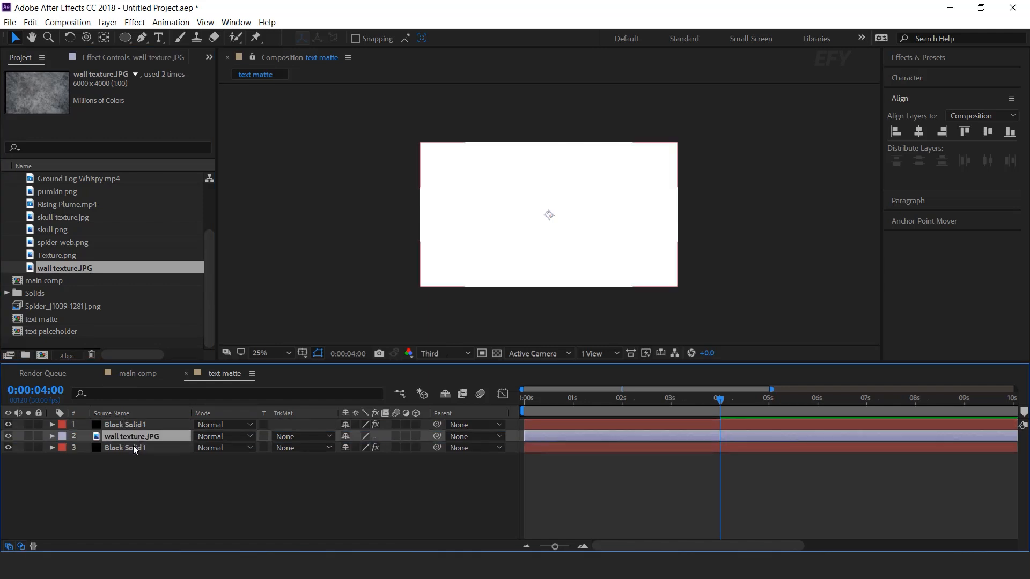
click(314, 447)
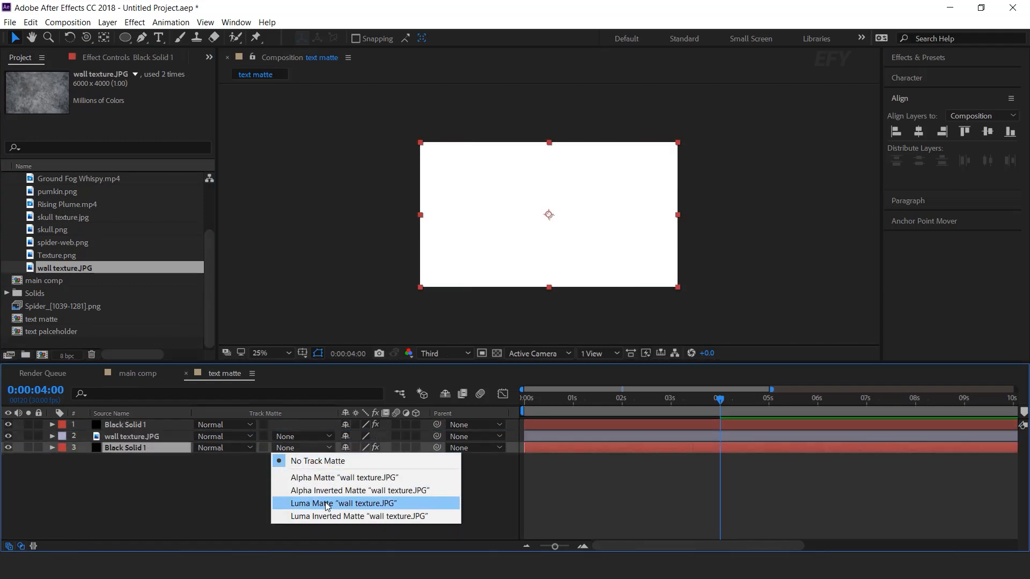
click(330, 504)
Shift the upper black solid in time so it starts at about 2.5 seconds
click(529, 400)
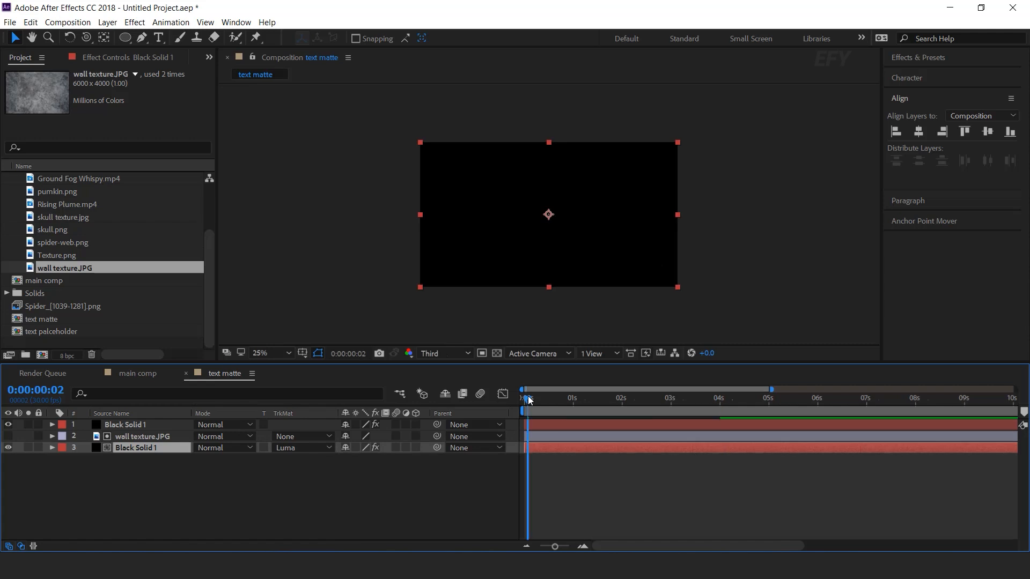
click(562, 427)
drag(551, 428, 609, 426)
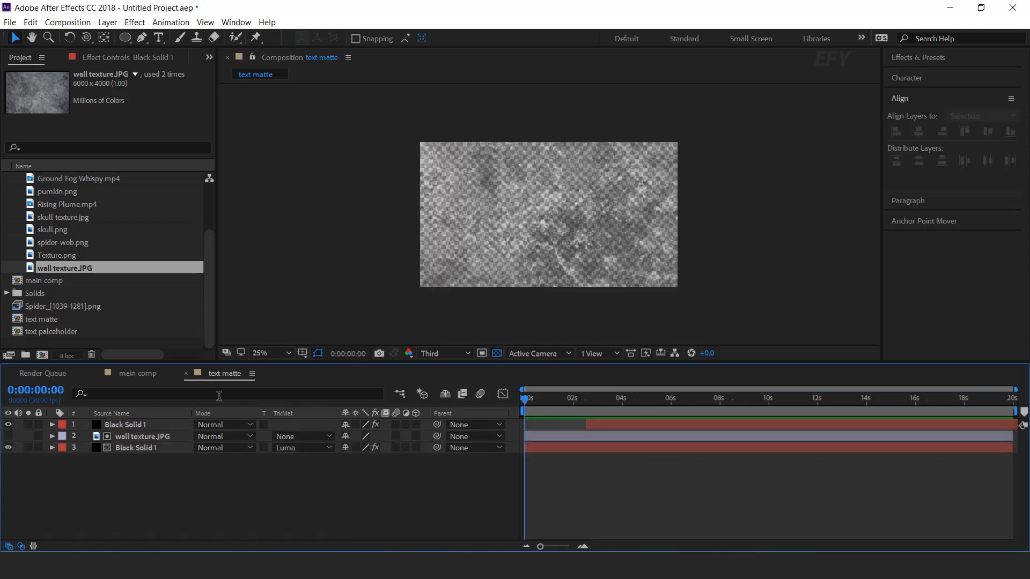
Create a 1920 x 1080 composition named "text 1" with a duration of 0:00:20:00
click(186, 374)
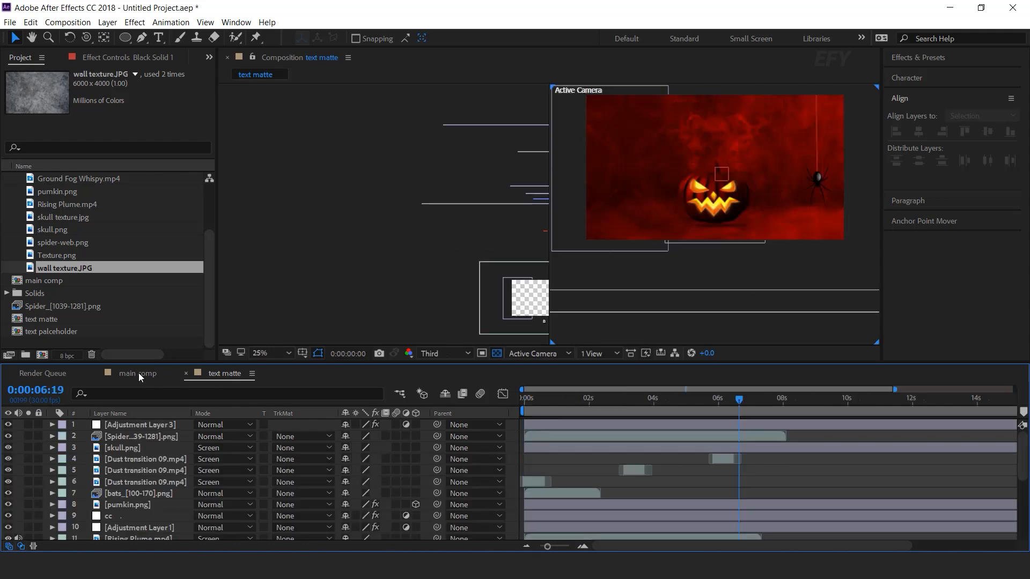
click(42, 355)
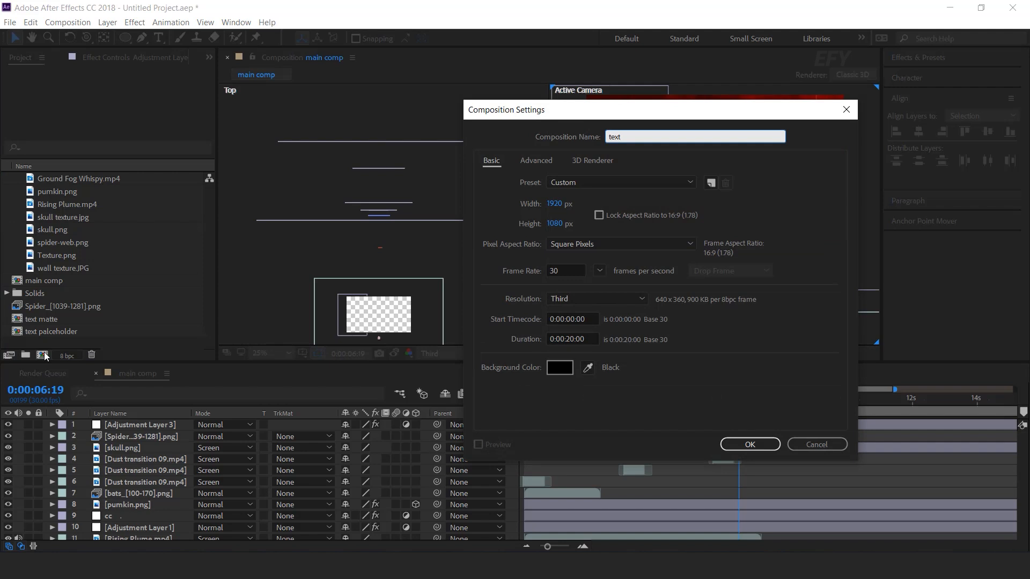
key(Return)
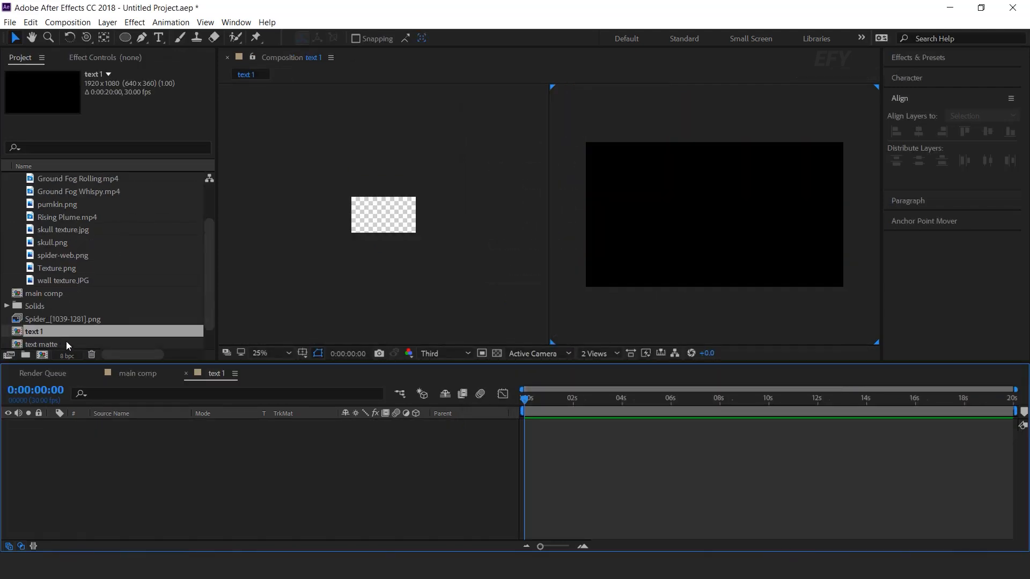
Add the text matte and text palceholder compositions to text 1, with text matte as the upper layer
scroll(66, 341, down, 2)
click(57, 324)
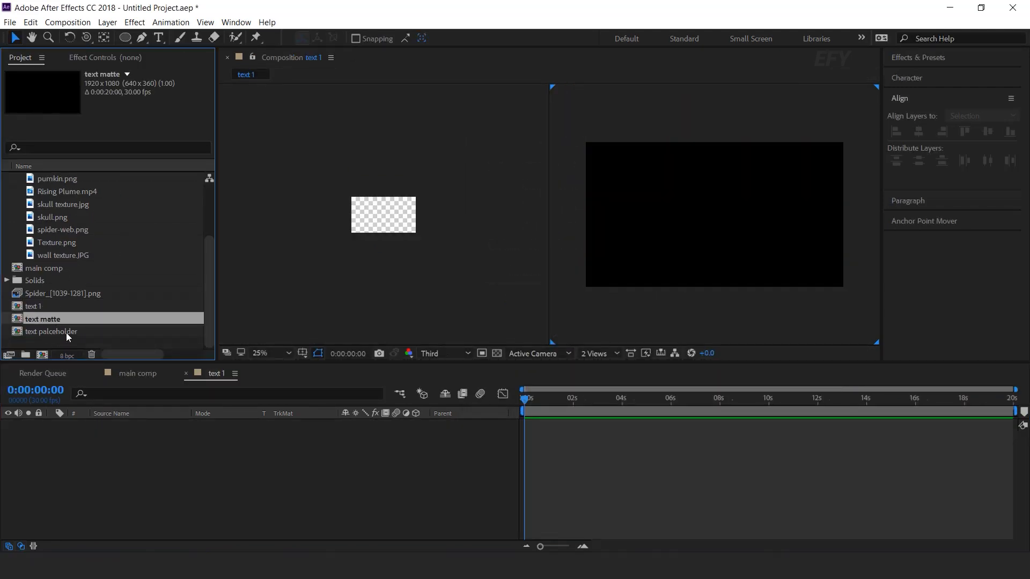
shift+click(56, 332)
drag(43, 330, 108, 459)
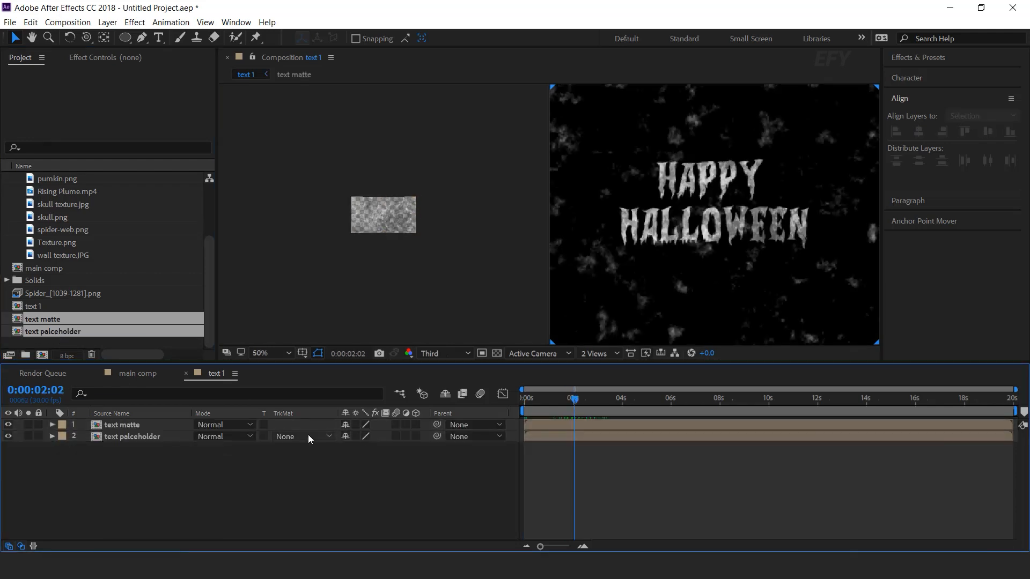
Set the text palceholder layer's track matte to Luma Matte "text matte" and scrub through the reveal
click(322, 436)
click(349, 493)
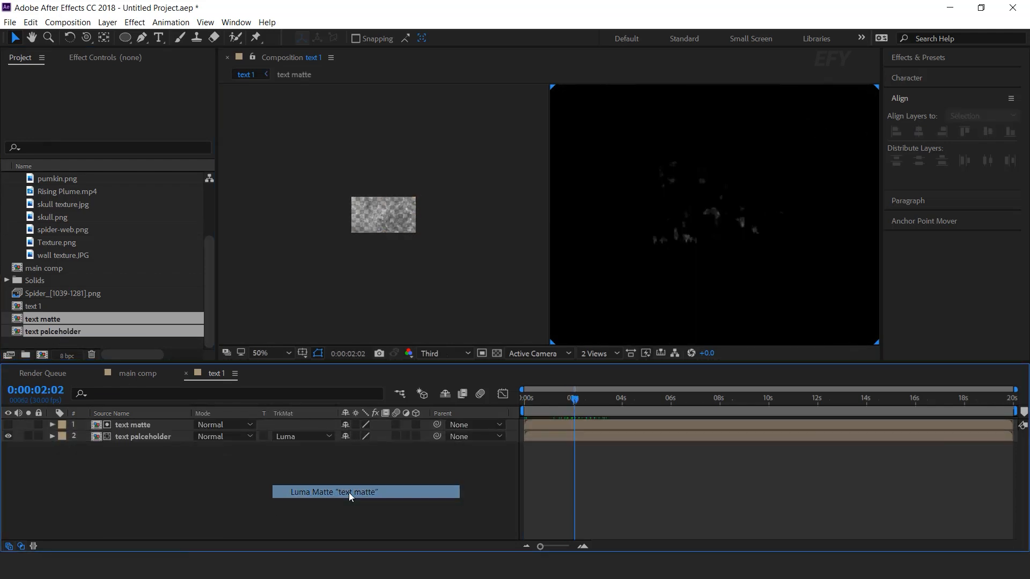
drag(538, 398, 568, 398)
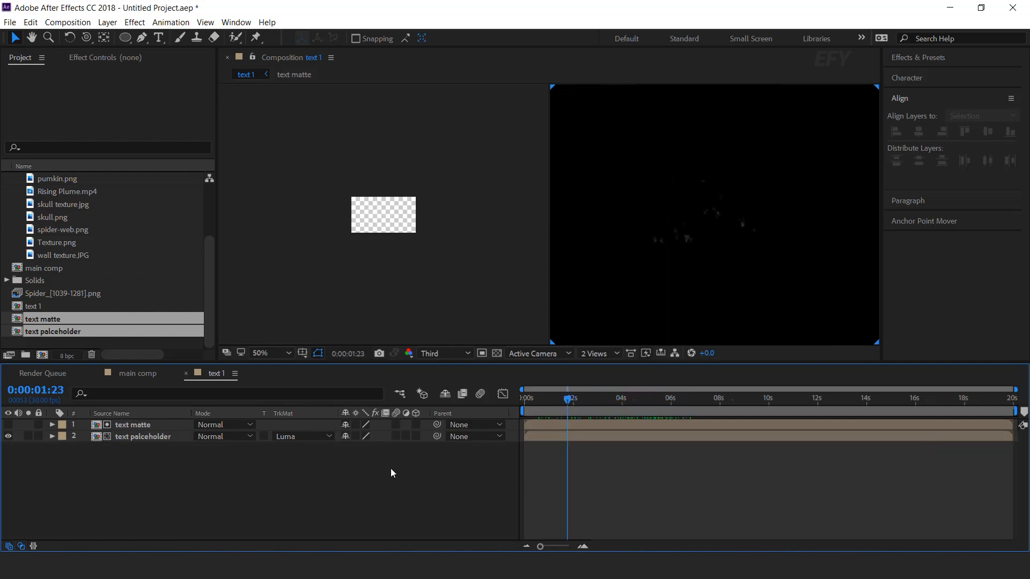
Add the text 1 composition as the top layer of main comp
click(138, 374)
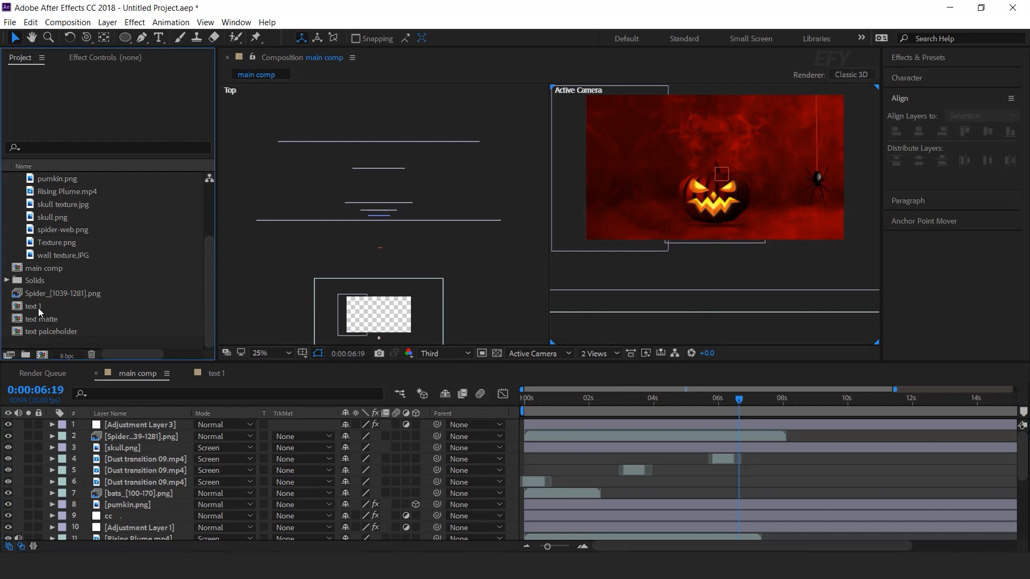
click(14, 309)
drag(136, 418, 177, 428)
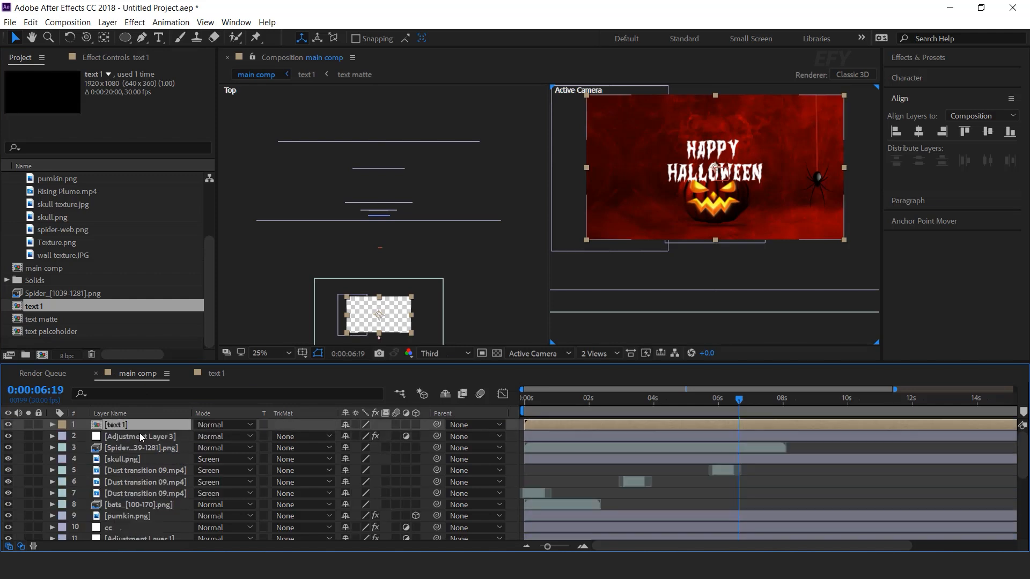
Apply the Fill effect to the text 1 layer and set its color to yellow-orange
key(ctrl+space)
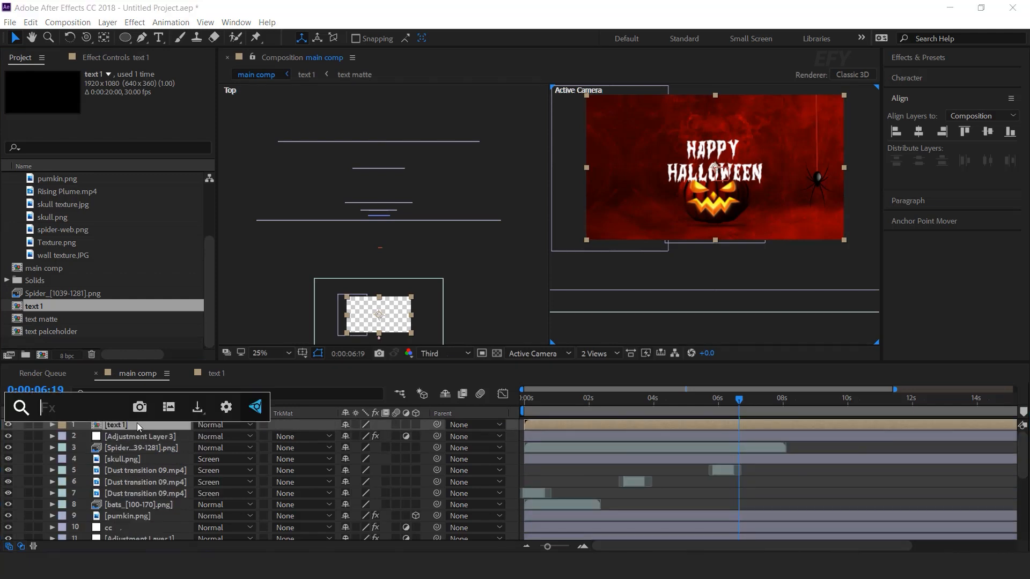
text(fil)
key(Return)
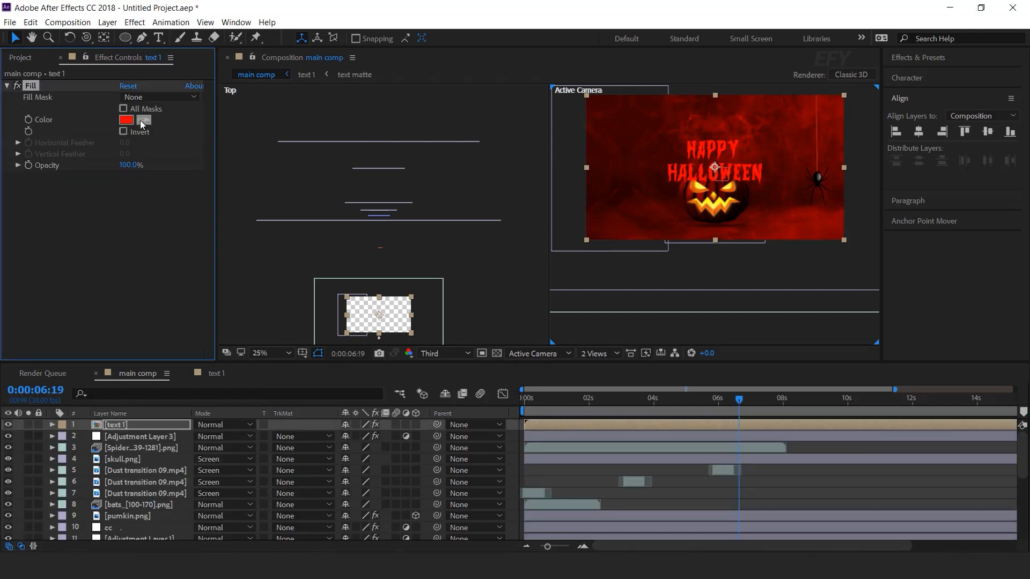
click(127, 120)
drag(230, 351, 230, 361)
drag(204, 241, 211, 211)
click(334, 214)
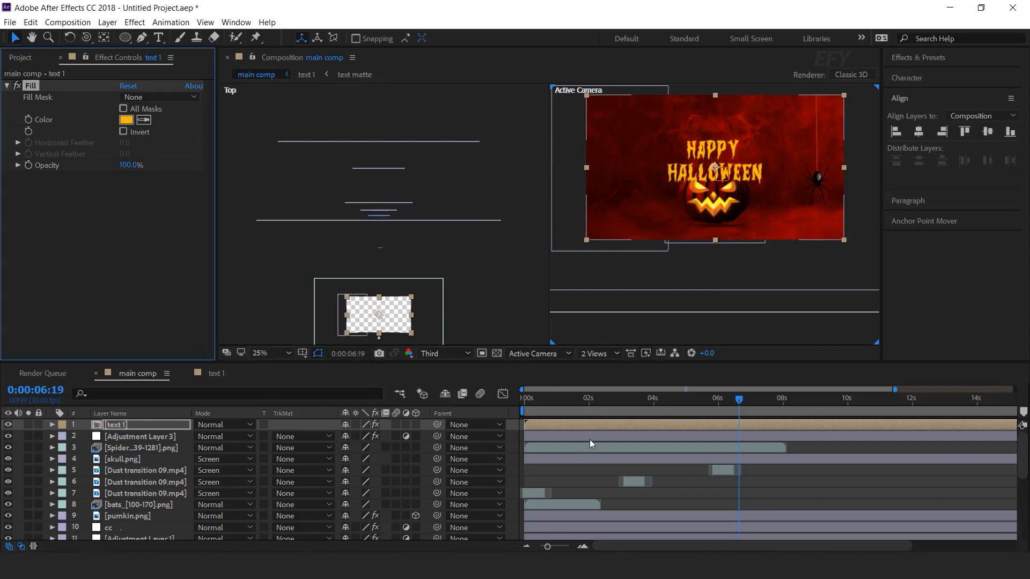
Shift the text 1 layer slightly later in time and move the title up above the pumpkin
click(705, 403)
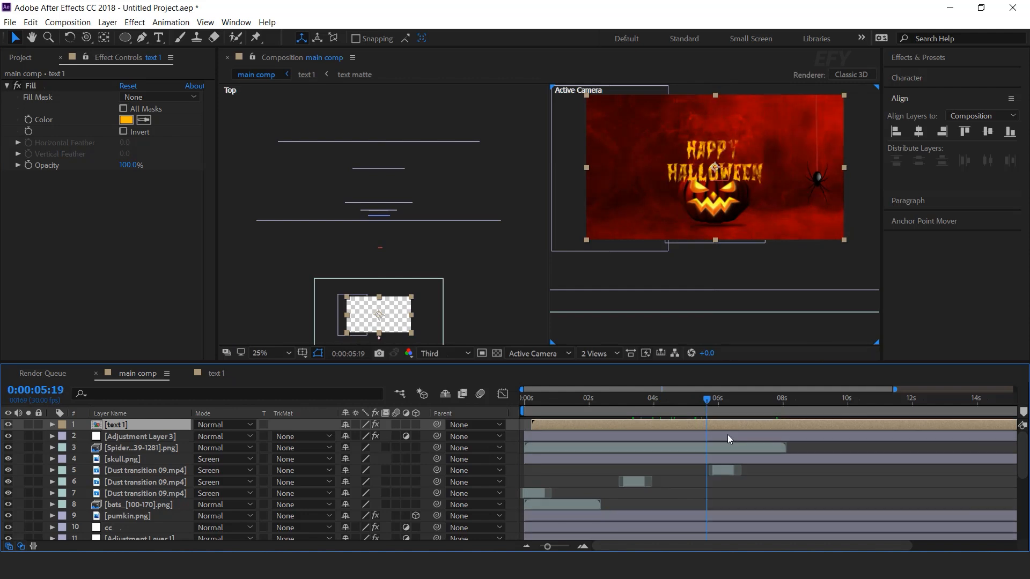
drag(713, 170, 714, 138)
click(730, 476)
Preview main comp from the beginning to check the title reveal
drag(564, 399, 496, 411)
key(space)
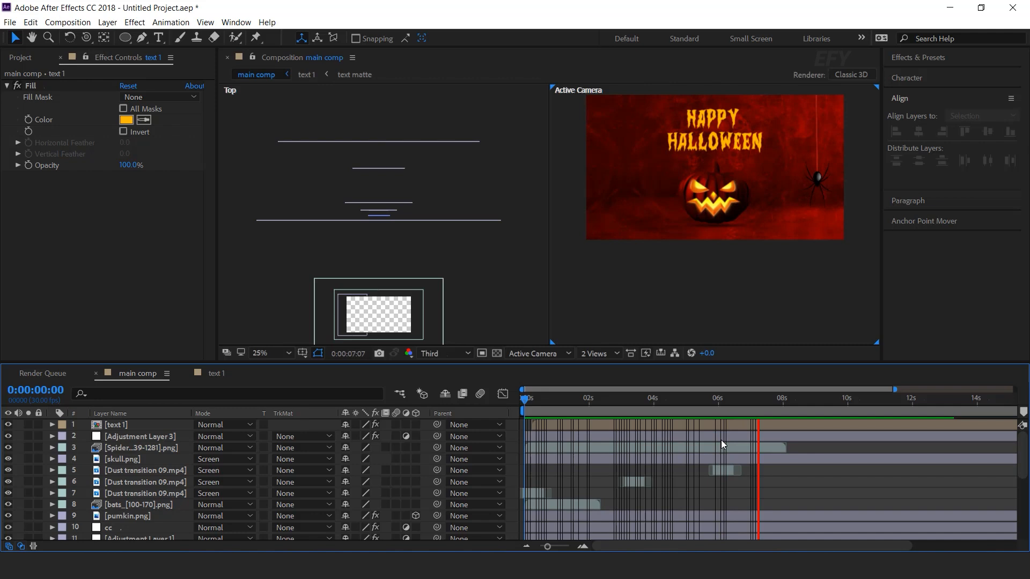
Reveal the upper pumkin.png layer's Opacity keyframes and move a group of them to about 0:00:04:17
click(672, 403)
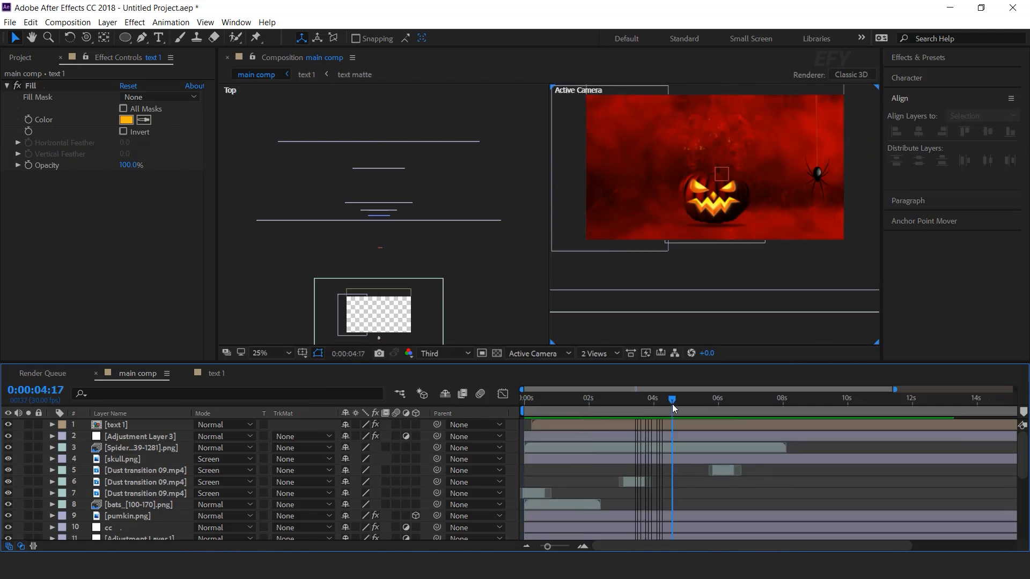
click(127, 516)
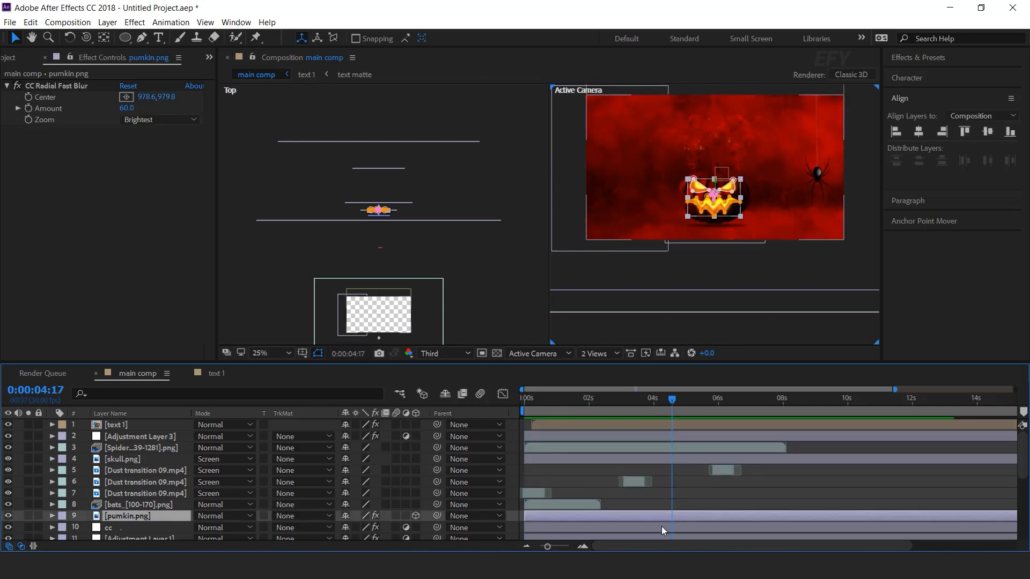
key(t)
drag(635, 528, 677, 523)
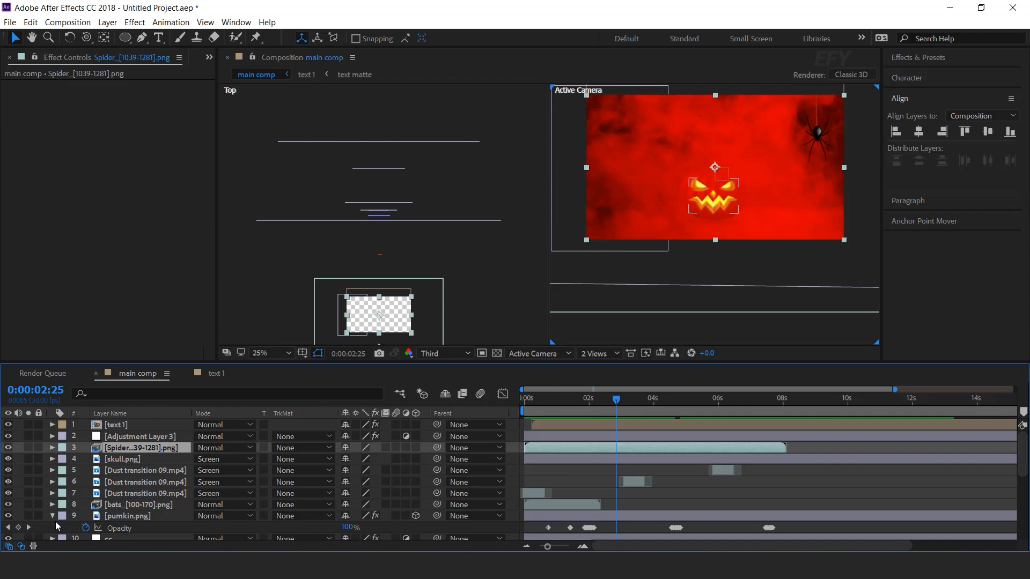
Move the spider sequence layer directly below Adjustment Layer 1 and preview main comp from the start
click(114, 528)
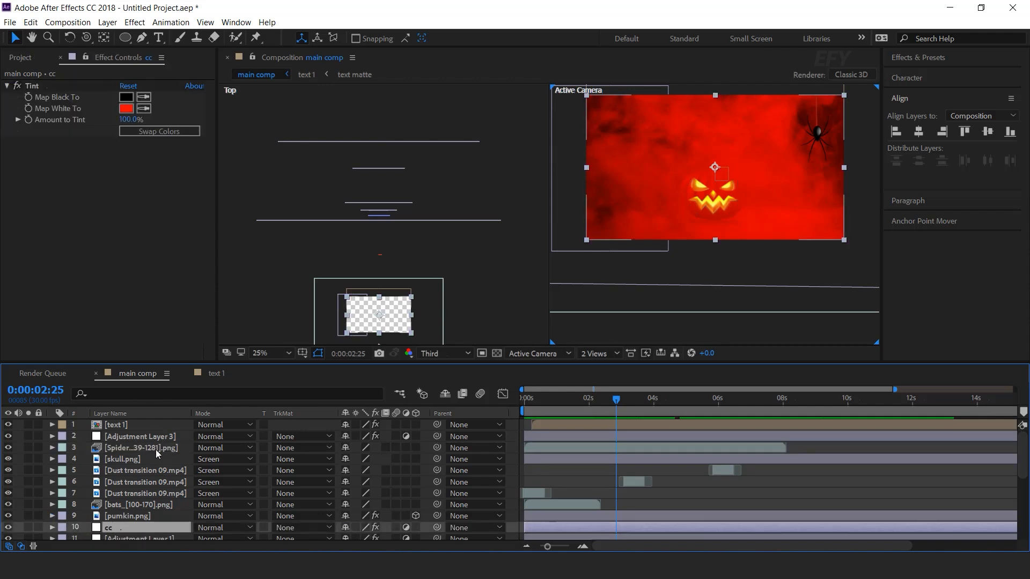
key(grave)
drag(135, 134, 136, 230)
key(grave)
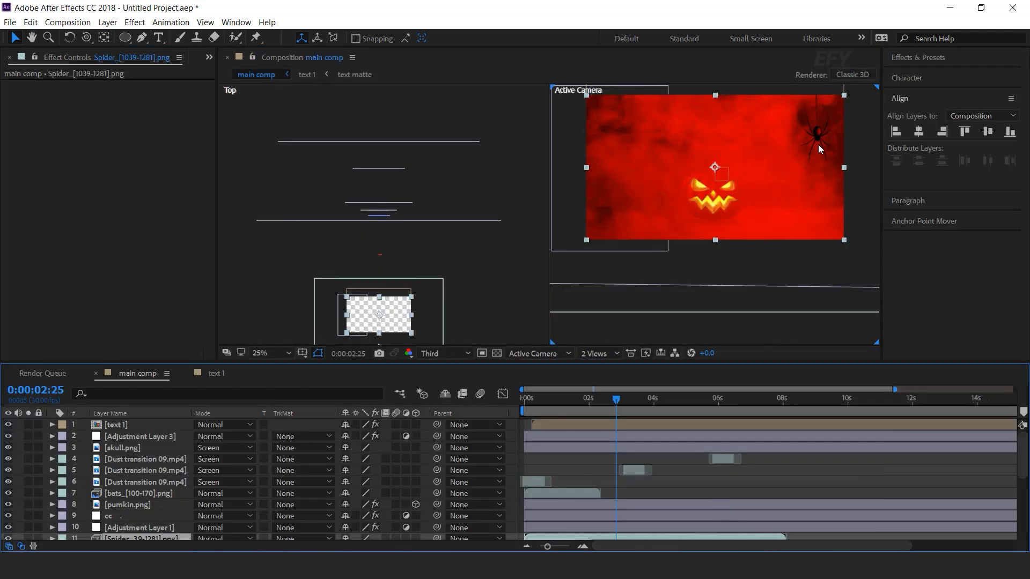
drag(612, 400, 500, 413)
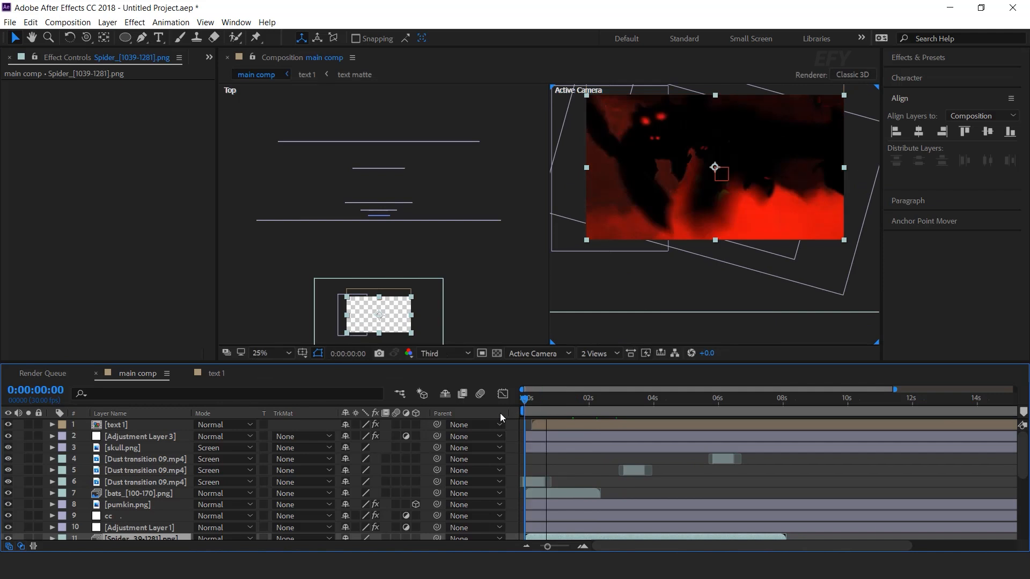
key(space)
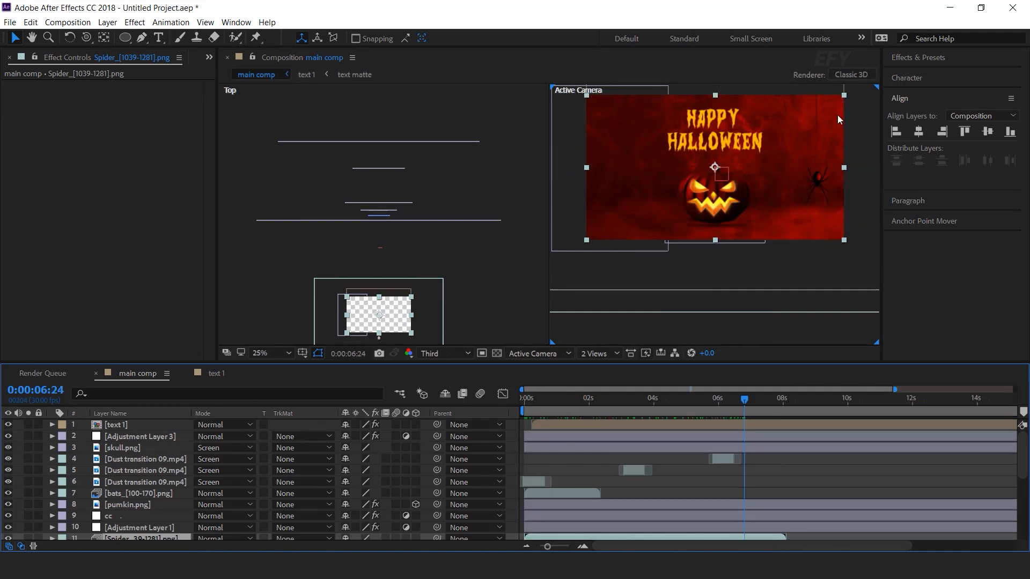
Duplicate the spider-web.png layer and make the copy start at about 2.6 seconds
scroll(543, 516, down, 4)
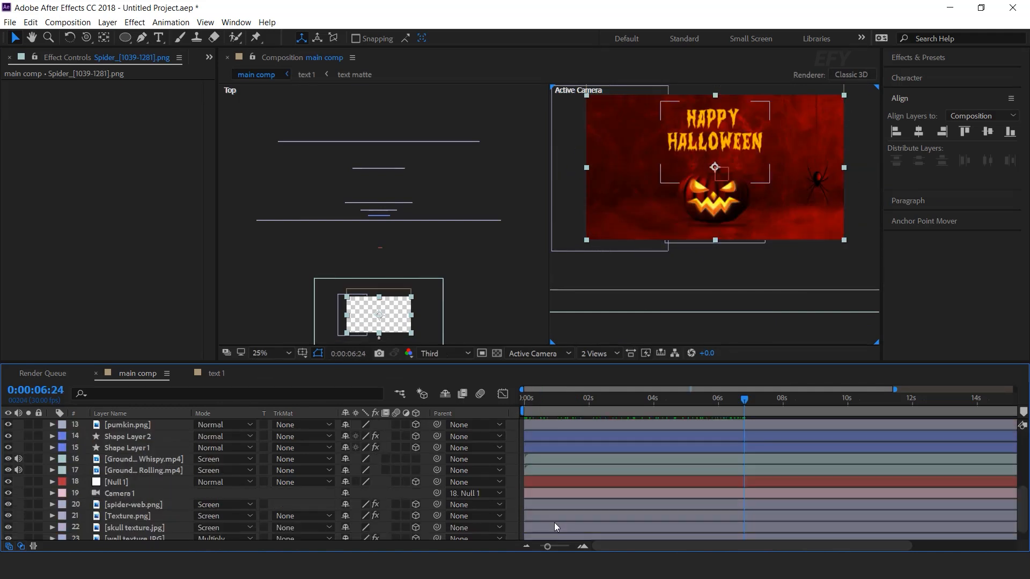
scroll(144, 472, down, 1)
click(154, 489)
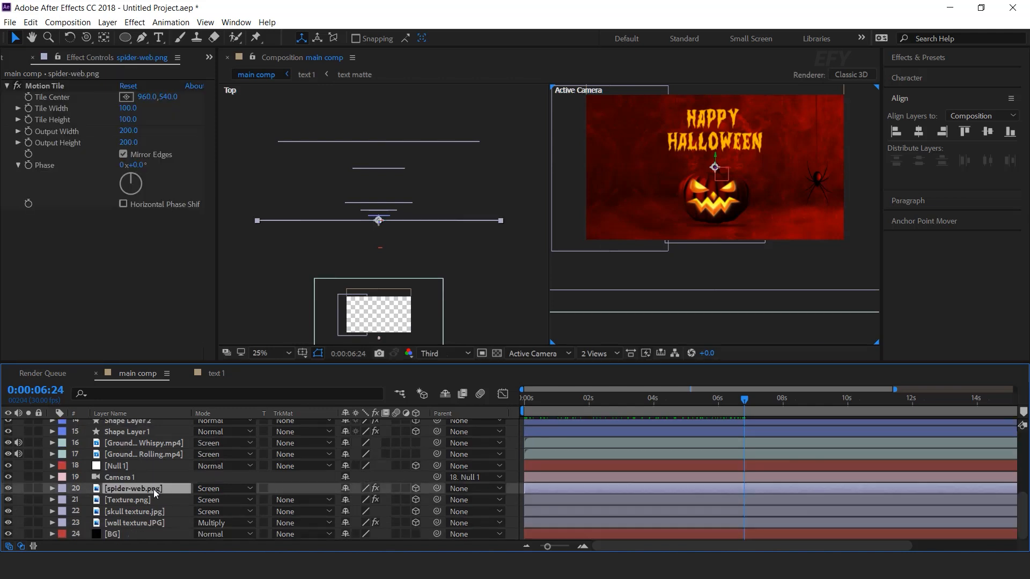
key(ctrl+d)
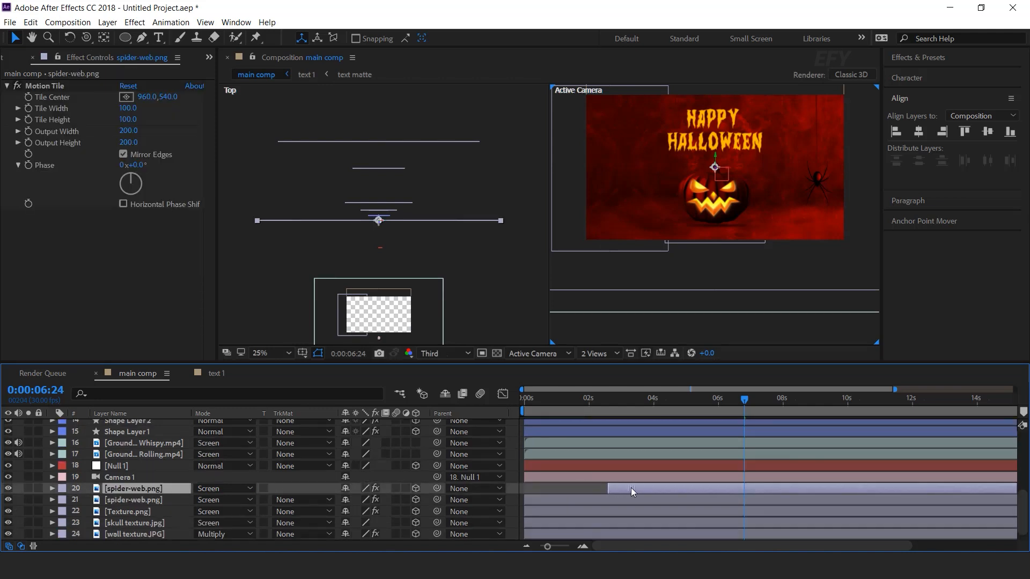
Set the duplicated spider-web.png layer's Scale to 171.6%
key(s)
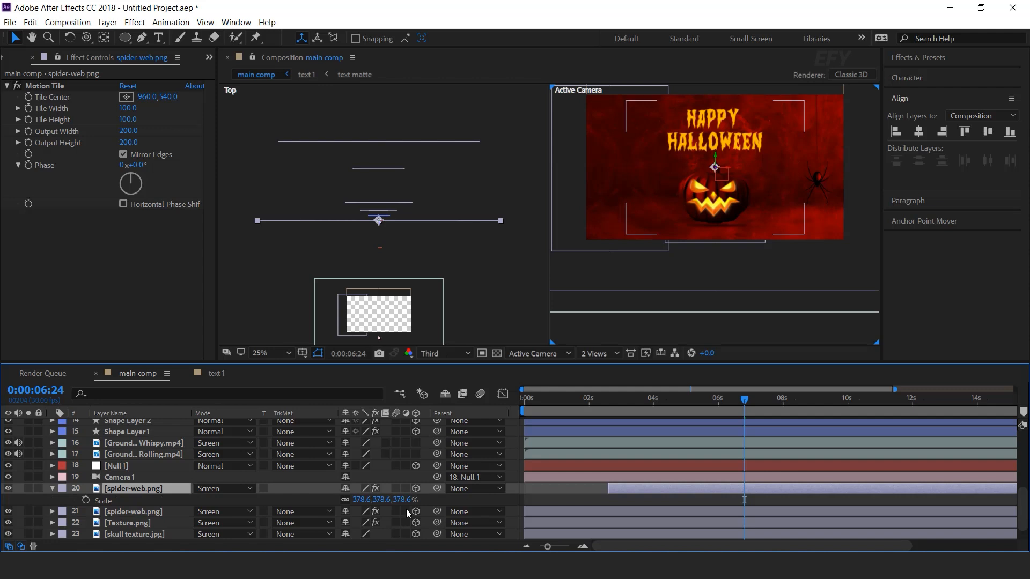
drag(321, 496, 256, 487)
scroll(681, 490, up, 2)
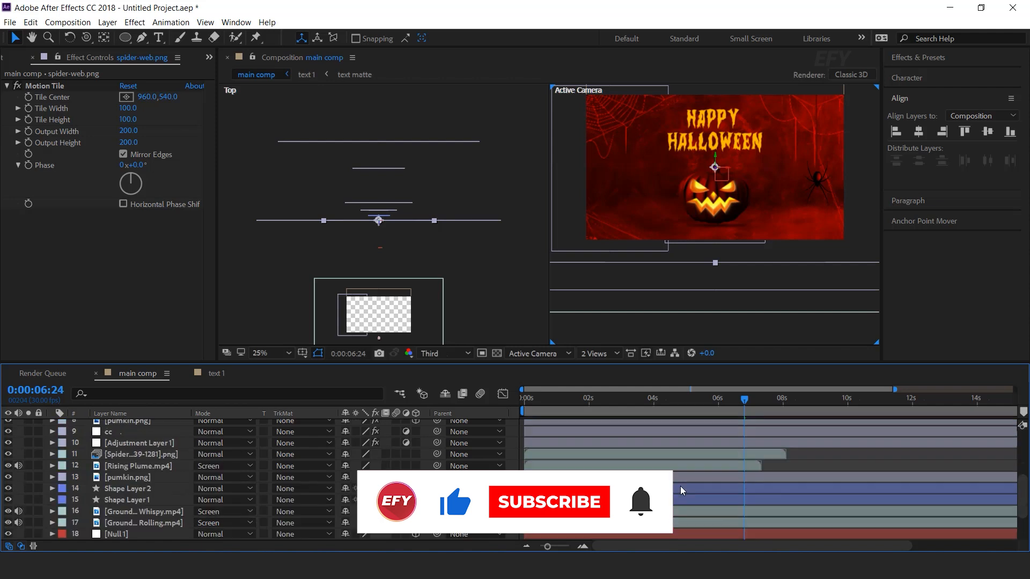
Shift the duplicated spider-web.png layer earlier so it starts at about 0:00:02:10
click(566, 400)
drag(566, 400, 599, 399)
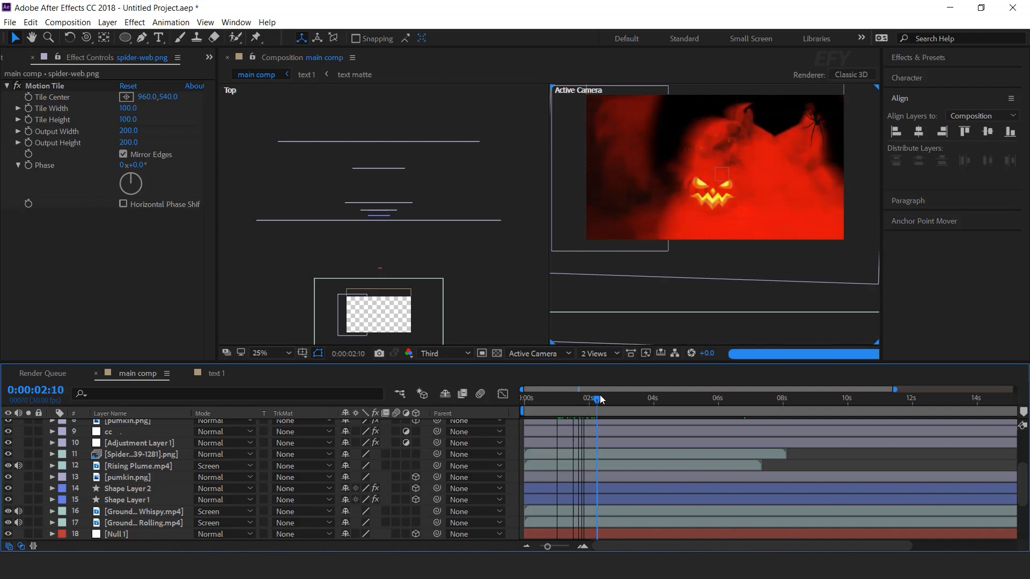
scroll(642, 512, down, 3)
click(613, 465)
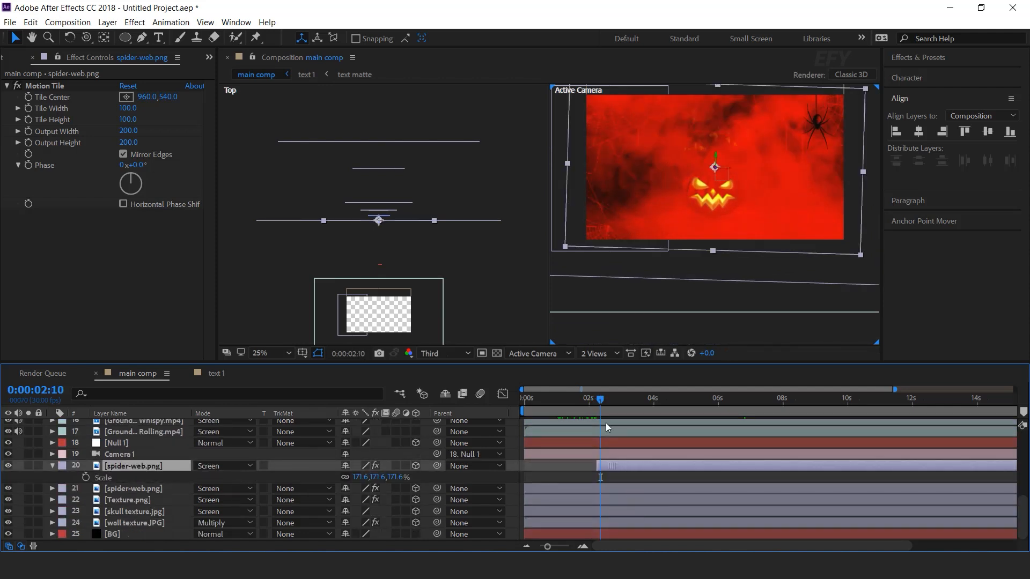
Preview main comp from around 0:00:01:14 and shift the duplicated spider-web.png layer to start at about 2 seconds
click(571, 399)
click(587, 400)
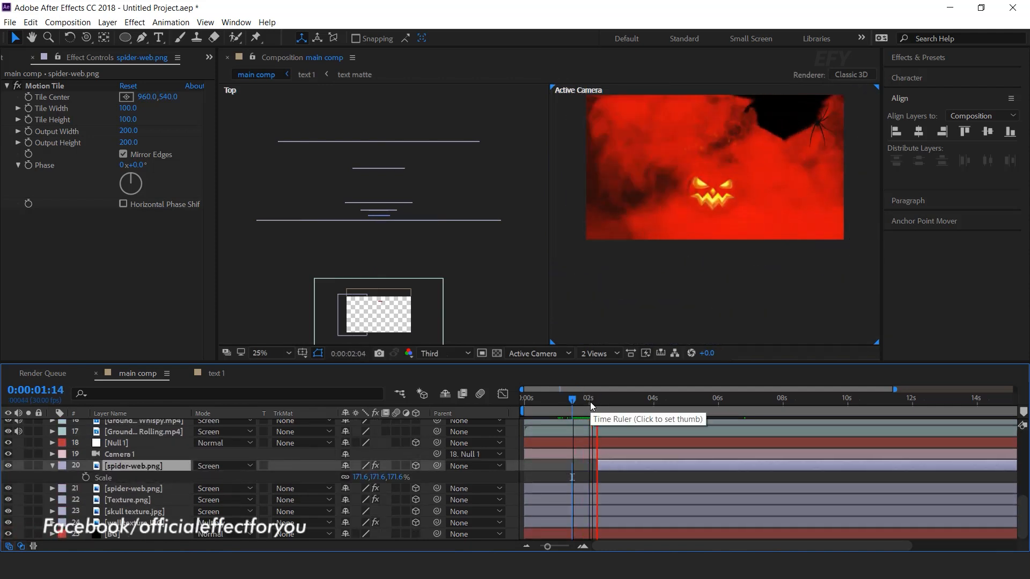
key(space)
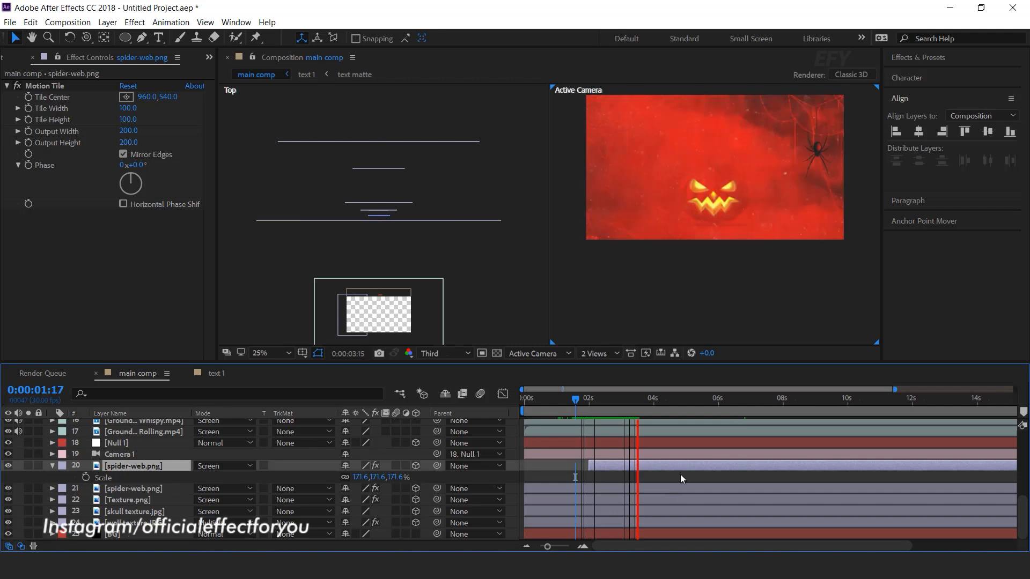
click(607, 400)
drag(607, 400, 632, 399)
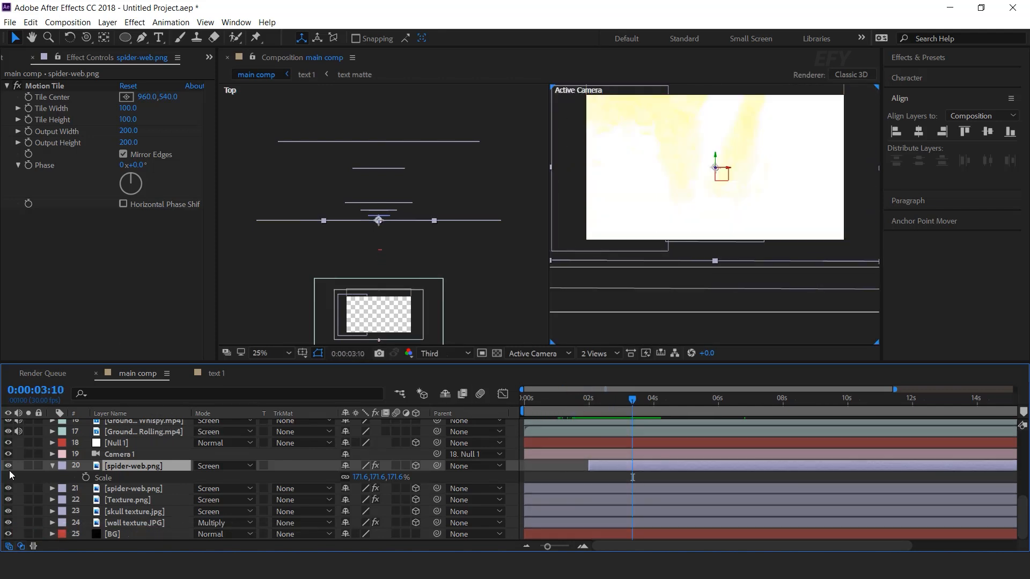
click(52, 466)
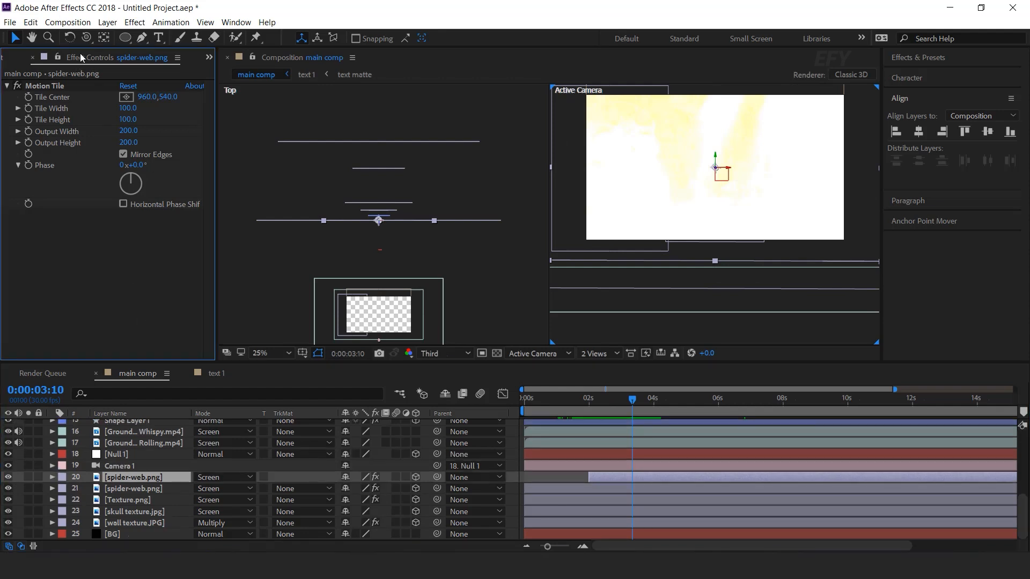
Add bat.png to main comp above the spider-web.png layers and scale it down to about three quarters of the frame width
key(ctrl+0)
scroll(89, 250, up, 3)
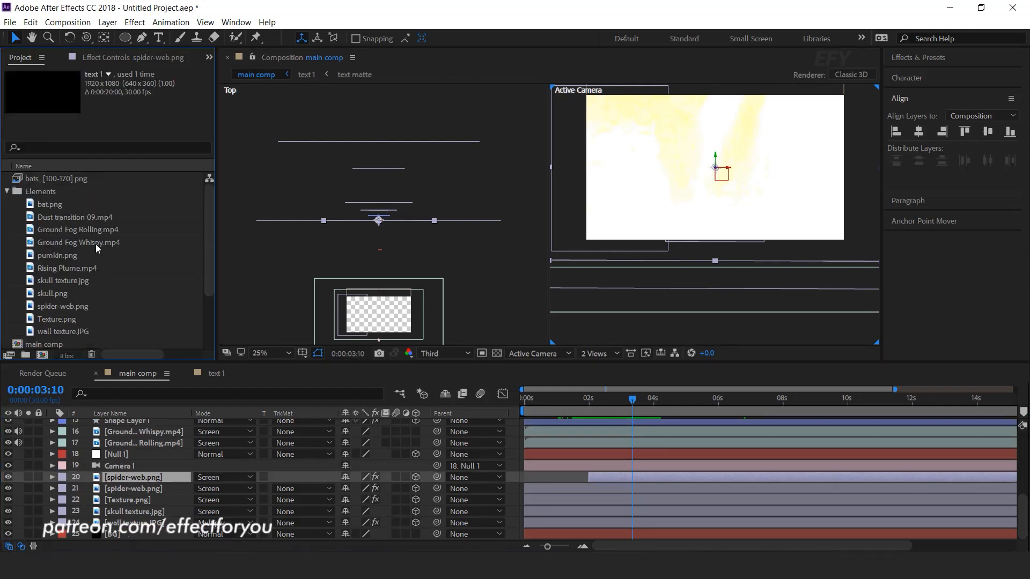
click(31, 207)
drag(73, 263, 133, 481)
click(736, 401)
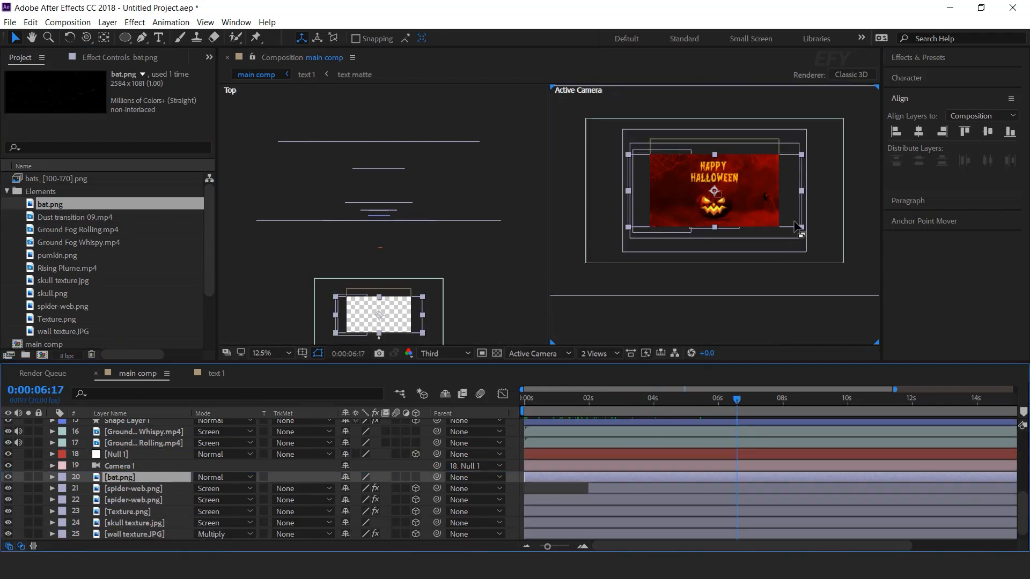
drag(802, 190, 763, 192)
Place the bat in the frame's lower-left corner and move its layer directly below Adjustment Layer 1
scroll(725, 196, up, 1)
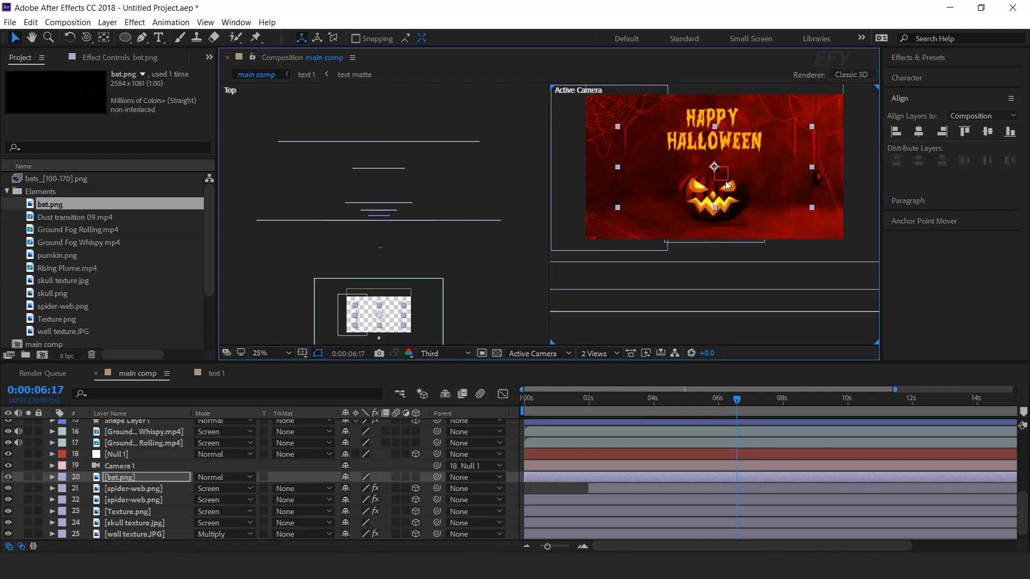
scroll(141, 495, up, 3)
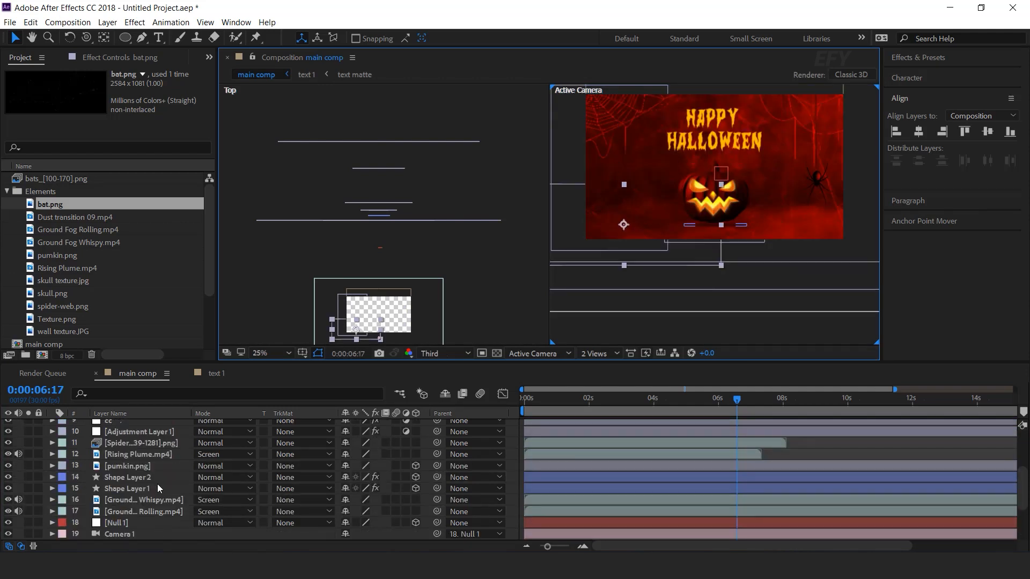
scroll(153, 483, down, 3)
mouse_move(128, 504)
mouse_down()
mouse_move(133, 423)
mouse_move(140, 518)
mouse_up()
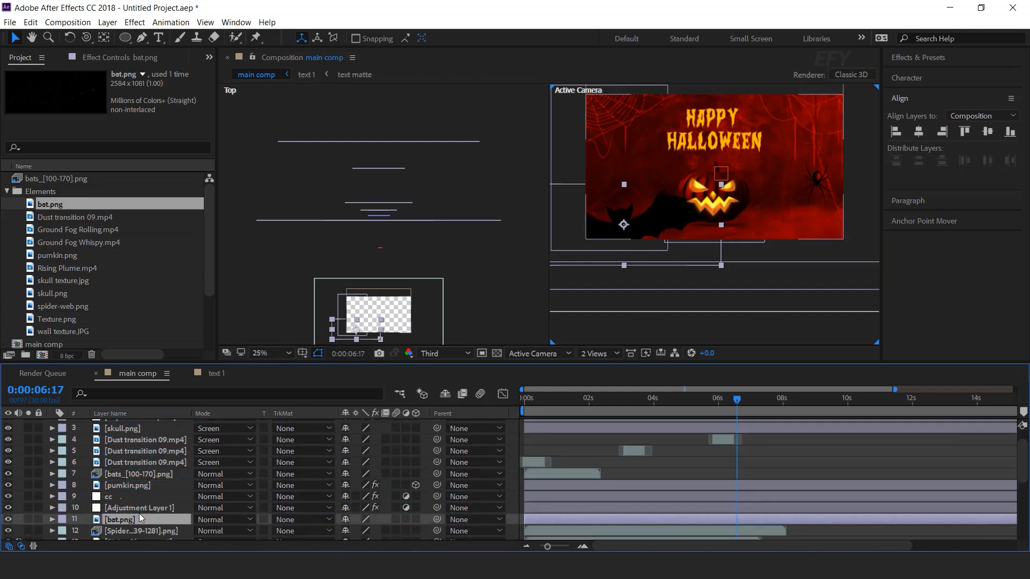
Rotate the bat.png layer to 51° and nudge it further into the frame's lower-left corner
key(r)
drag(362, 533, 396, 530)
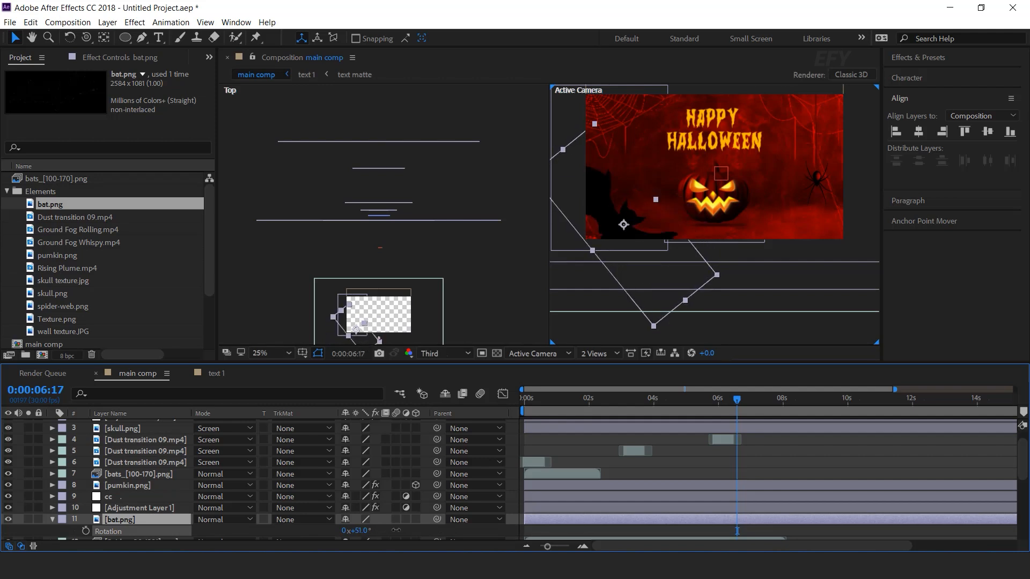
mouse_move(616, 226)
mouse_down()
mouse_move(595, 228)
mouse_move(609, 211)
mouse_up()
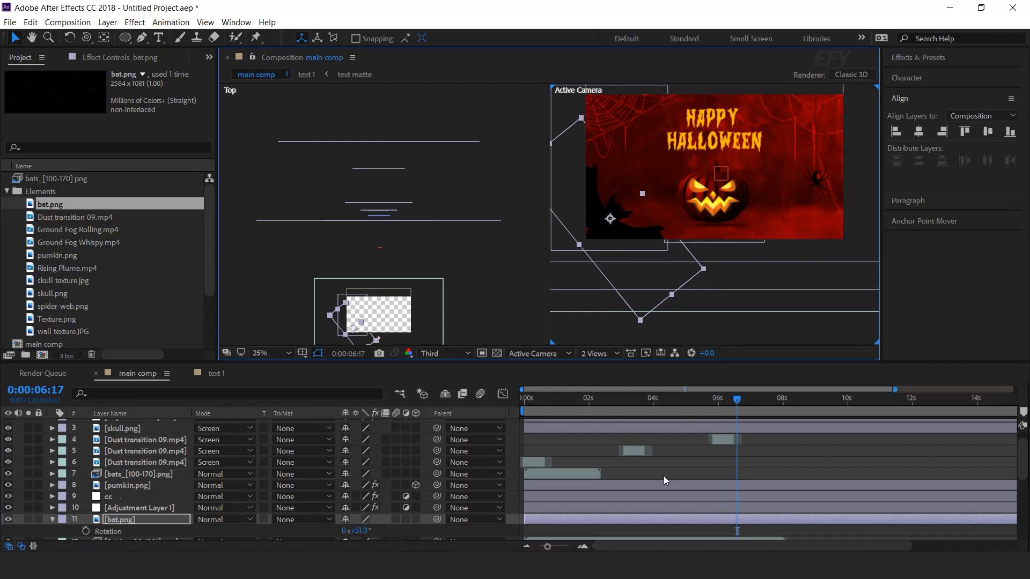
Keyframe bat.png's Position at 0:00:06:17 and off-frame at -248.0, 1328.0 at 0:00:04:16, and preview the move
scroll(684, 483, down, 2)
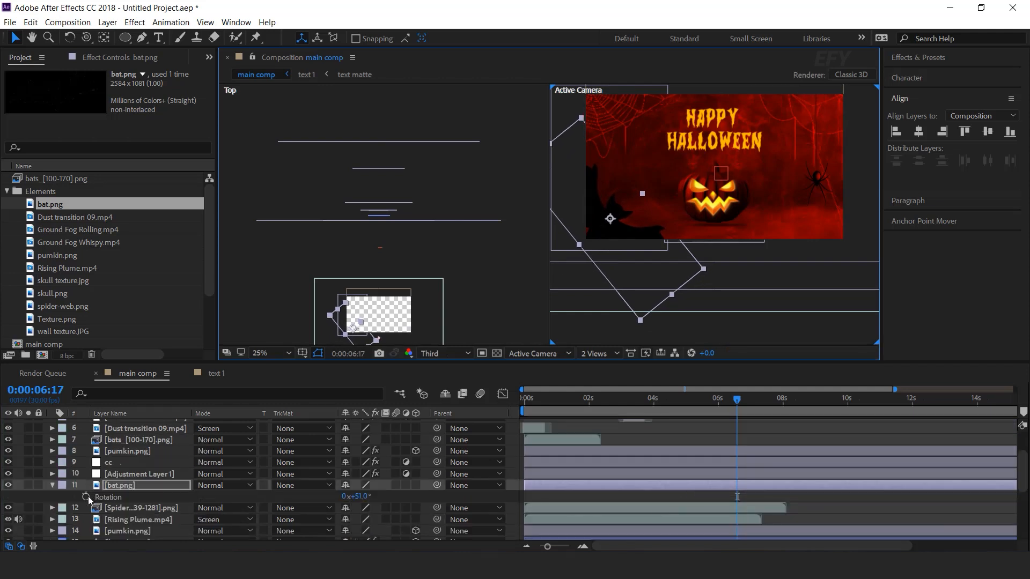
key(alt+shift+p)
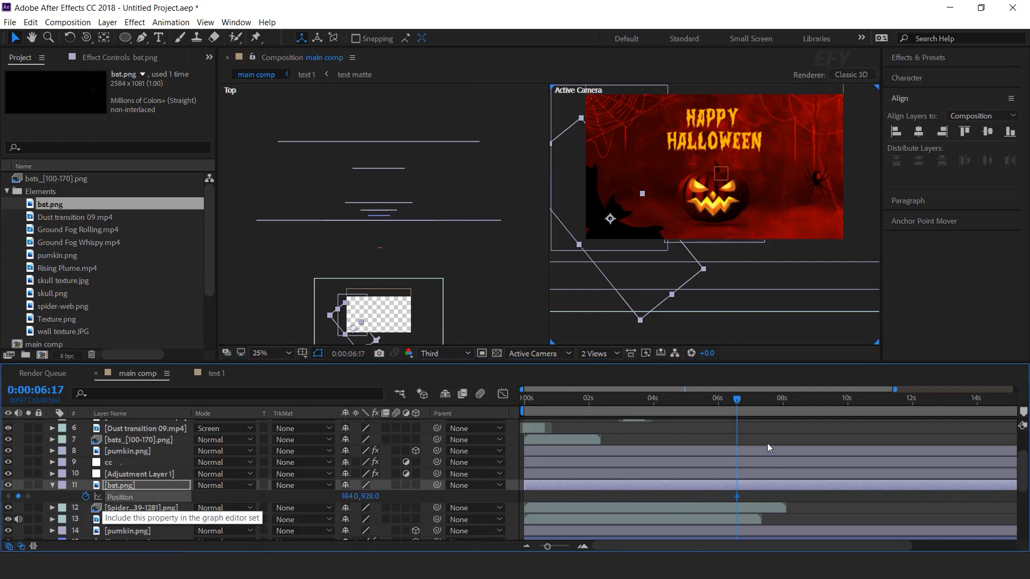
drag(697, 401, 669, 403)
drag(610, 218, 553, 272)
key(space)
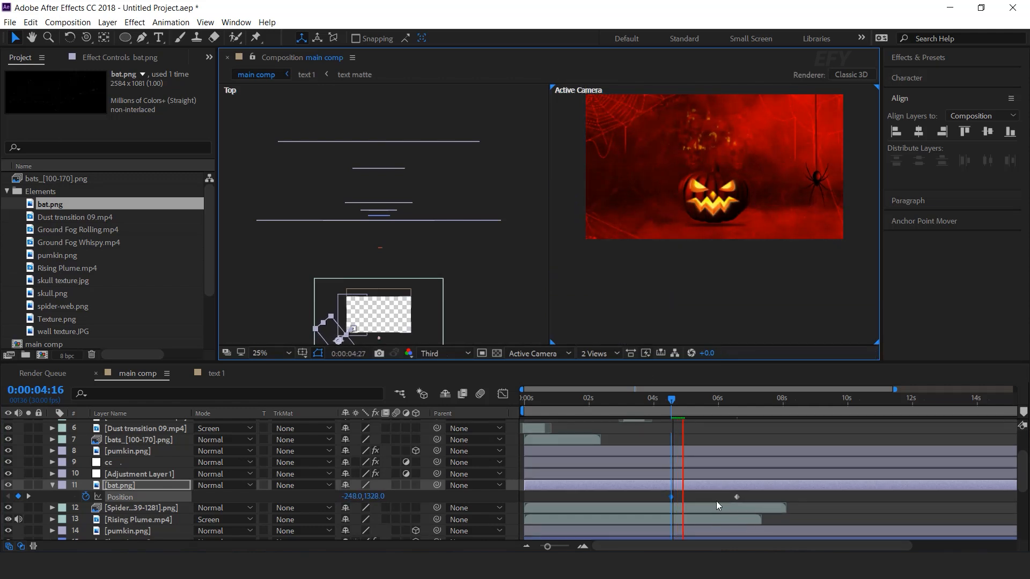
Delay bat.png's first Position keyframe to about 5.7 seconds and preview the faster entrance
scroll(713, 451, up, 3)
click(713, 399)
drag(713, 398, 712, 399)
scroll(691, 482, down, 1)
drag(672, 516, 709, 516)
key(space)
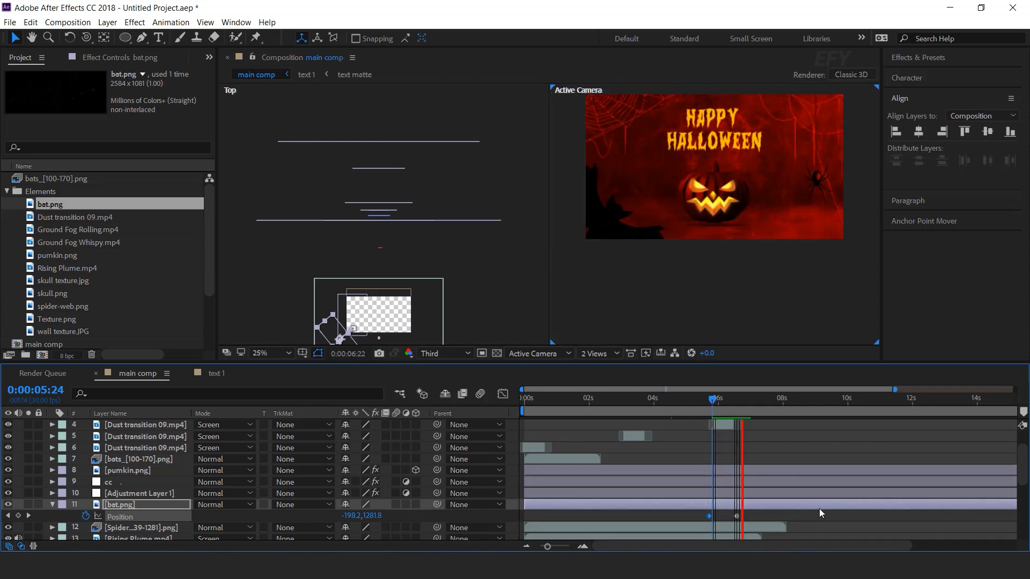
Set the bat.png layer's Opacity to 60%
drag(714, 401, 743, 402)
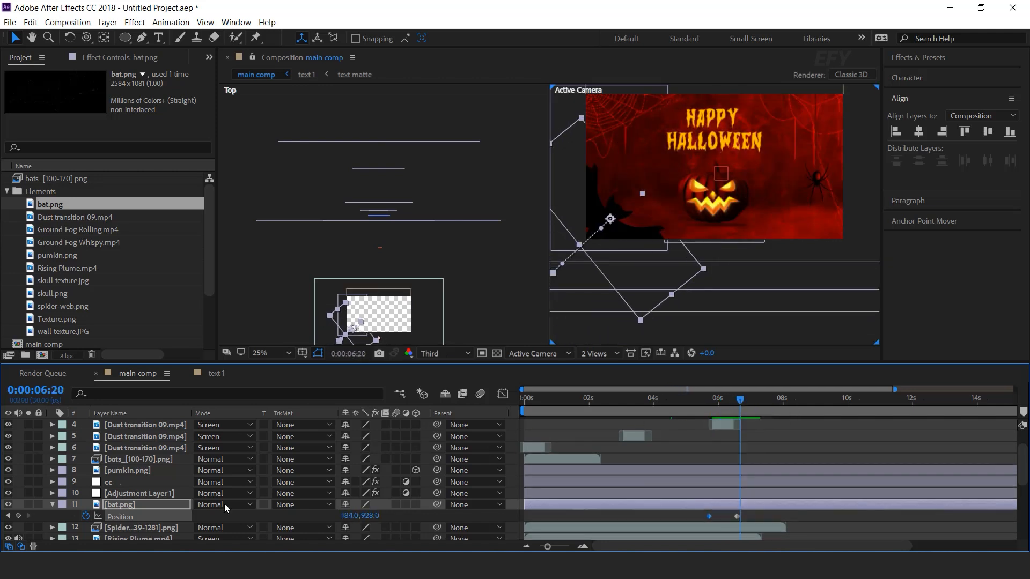
click(131, 503)
key(t)
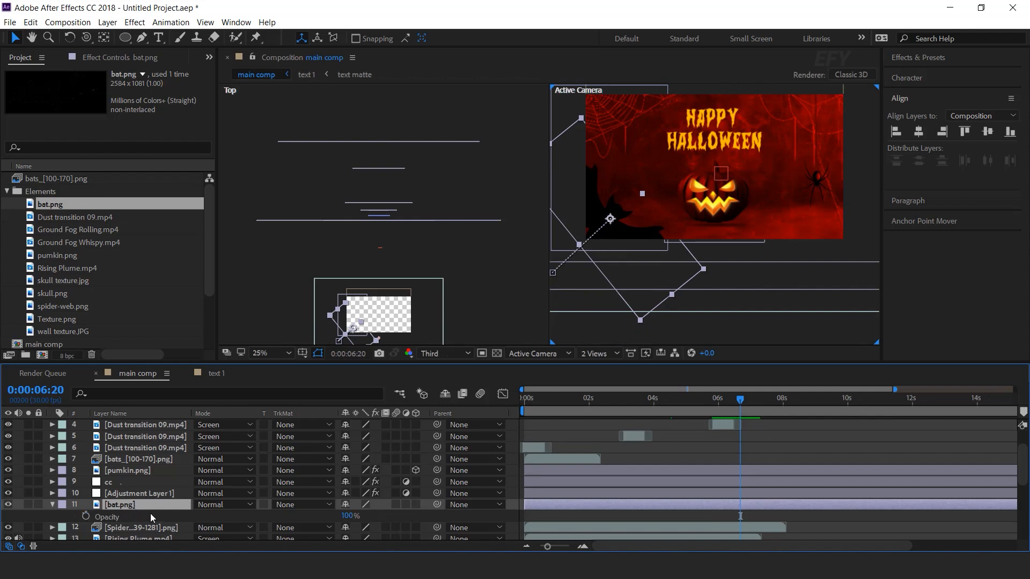
click(351, 516)
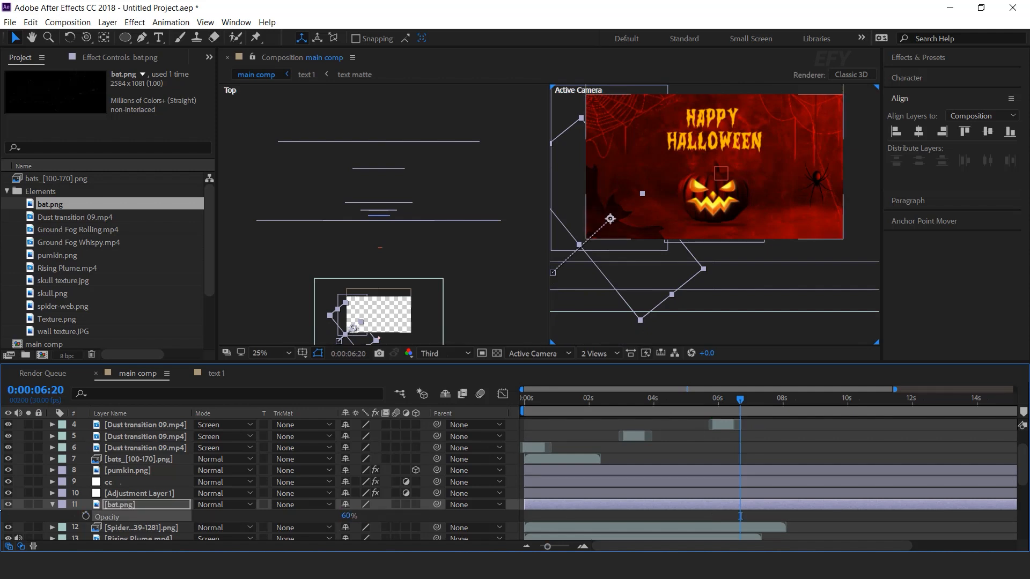
click(52, 505)
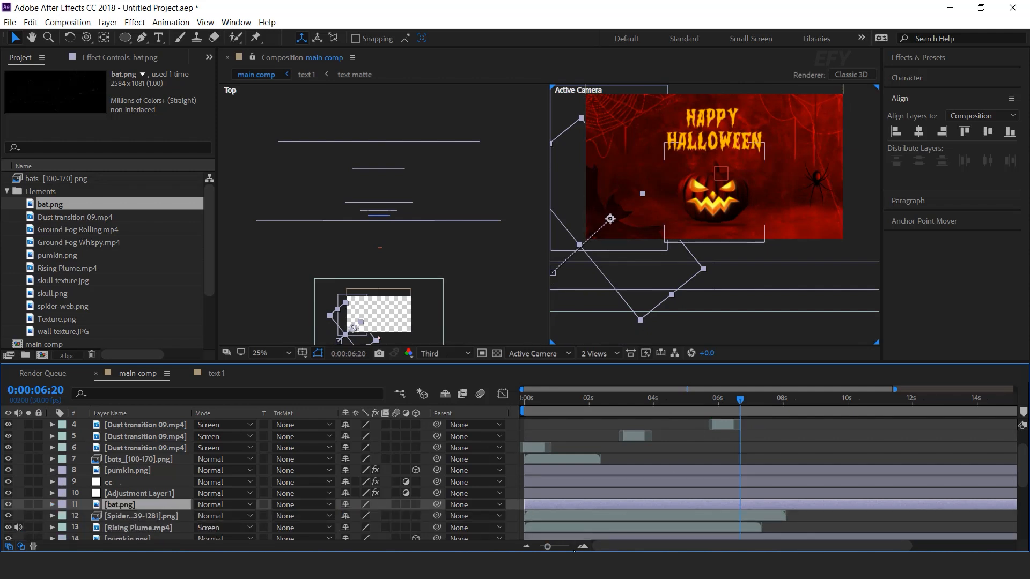
Preview main comp from the start and end the work area at about 8 seconds
scroll(719, 469, up, 2)
click(802, 466)
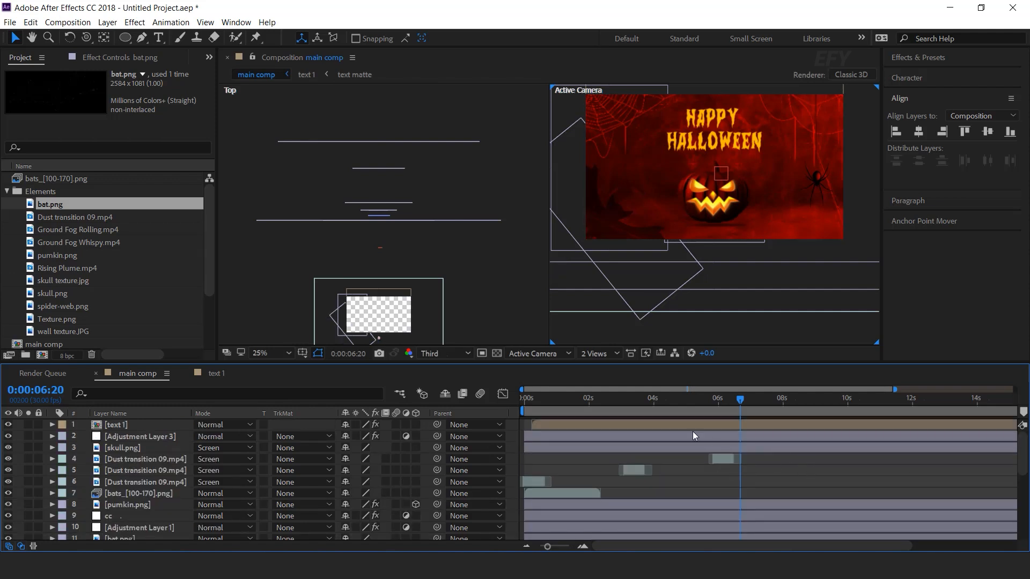
click(524, 400)
key(space)
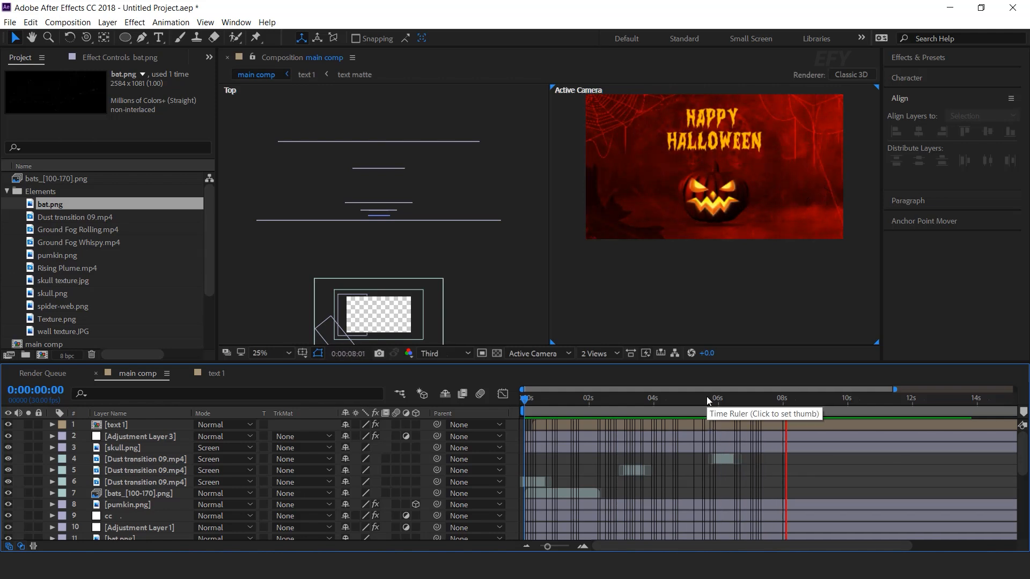
click(753, 401)
click(771, 402)
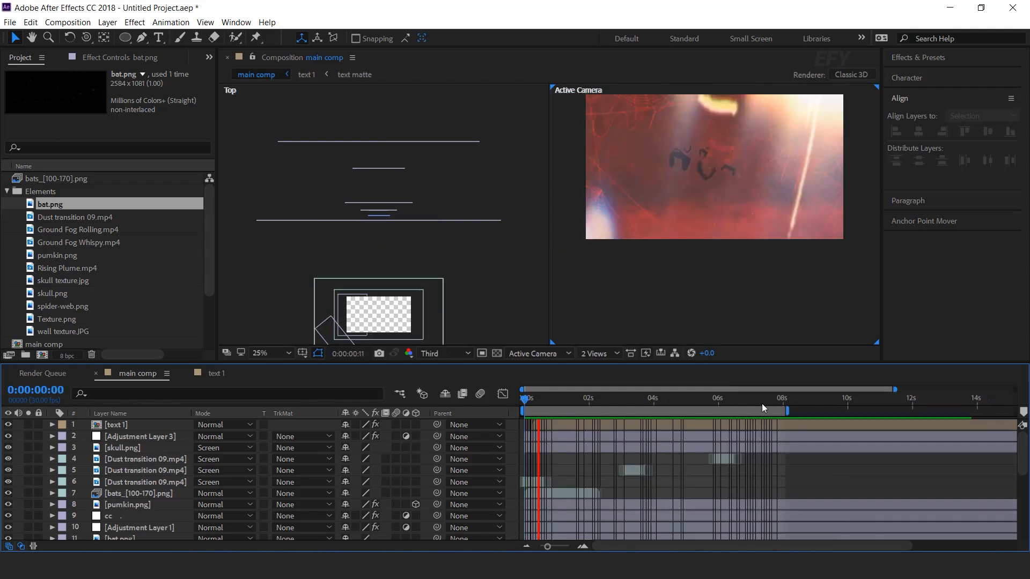
Create a black solid at the top of main comp and give it a full-frame elliptical mask
drag(761, 403, 767, 401)
right_click(513, 429)
mouse_move(539, 296)
click(703, 325)
click(650, 395)
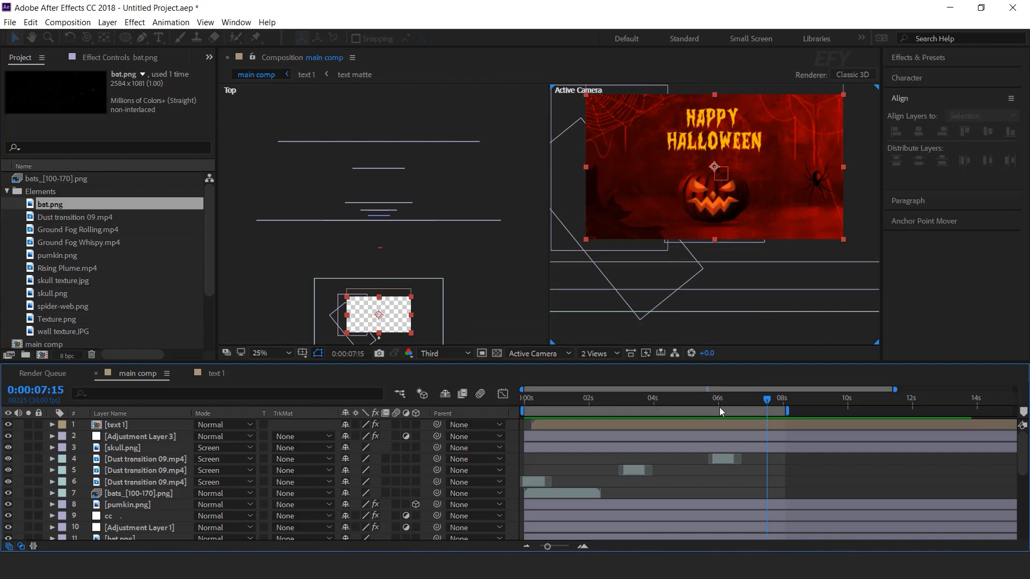
double_click(124, 37)
Pull the four points of the black solid's elliptical mask inward from the frame edges
key(v)
drag(714, 239, 713, 226)
drag(843, 167, 828, 168)
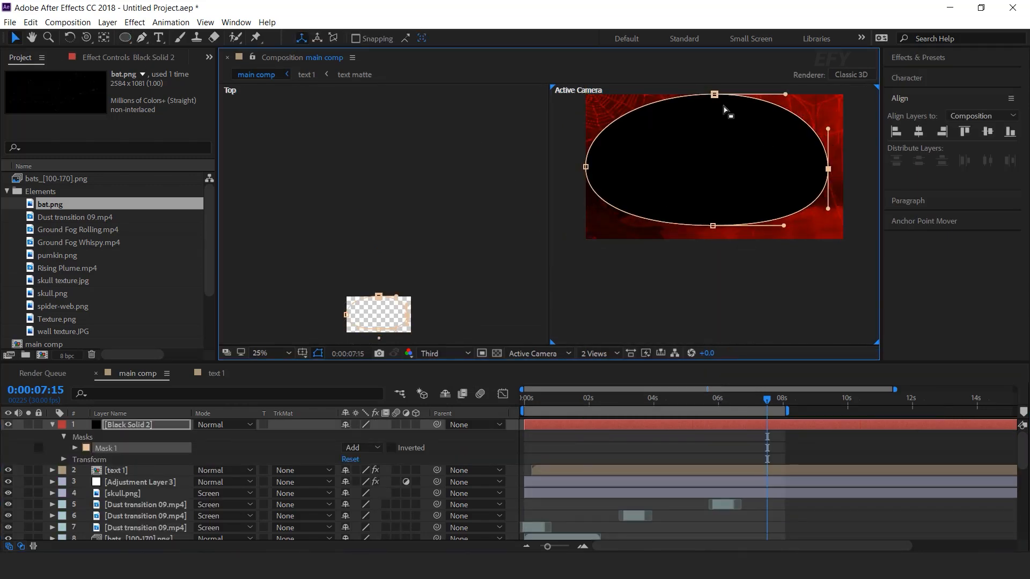
drag(715, 95, 716, 108)
drag(587, 168, 605, 167)
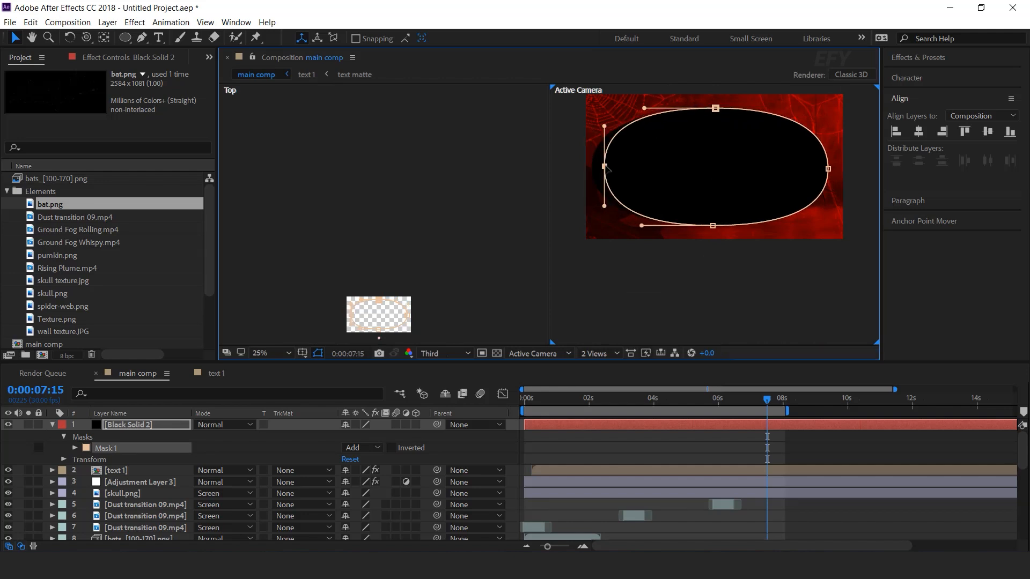
Set the solid's mask to Subtract with 647-pixel feather and 165-pixel expansion, and check the vignette around 0:00:07:25 and 0:00:06:18
click(366, 451)
click(367, 488)
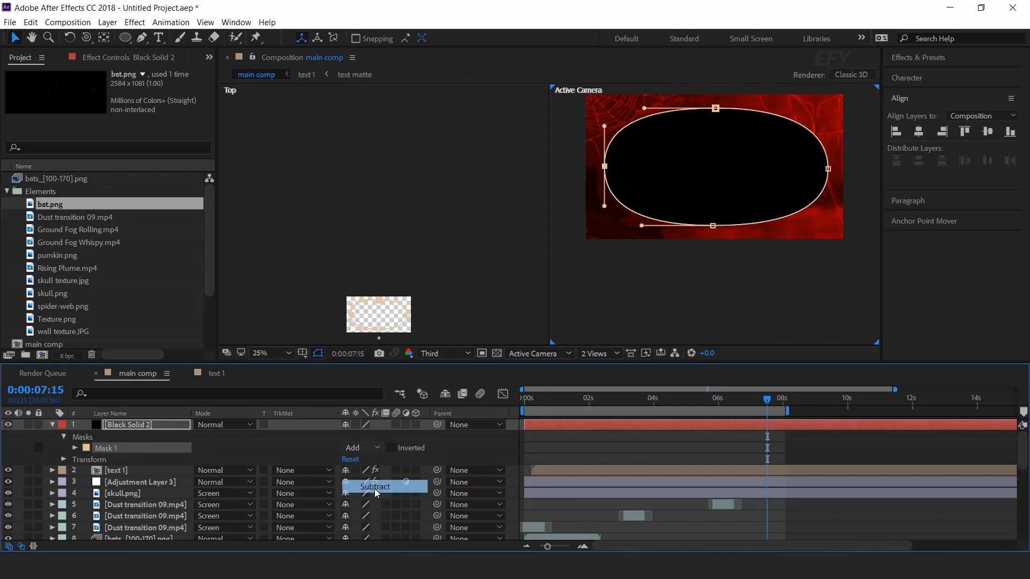
drag(369, 471, 731, 470)
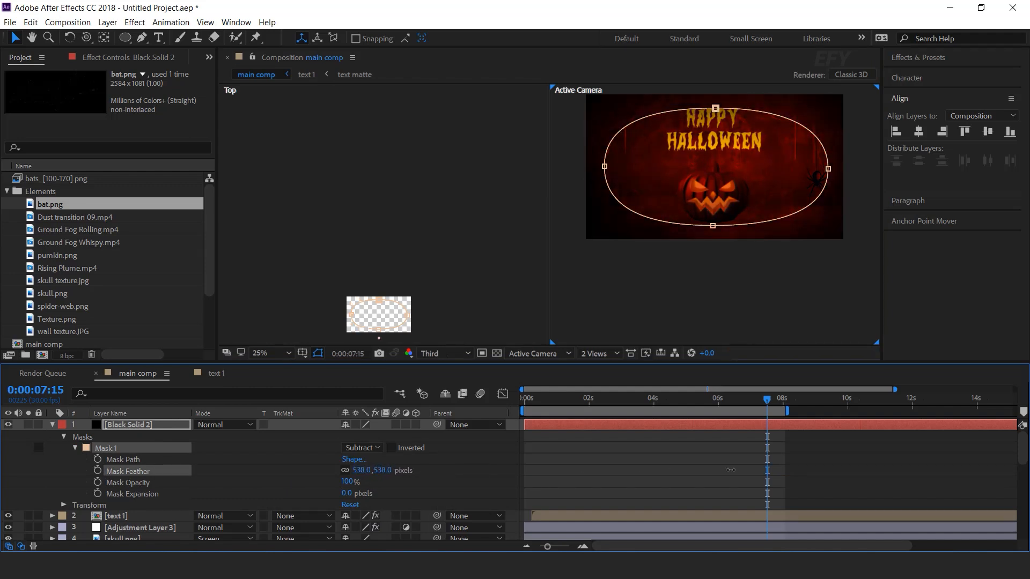
drag(346, 493, 288, 494)
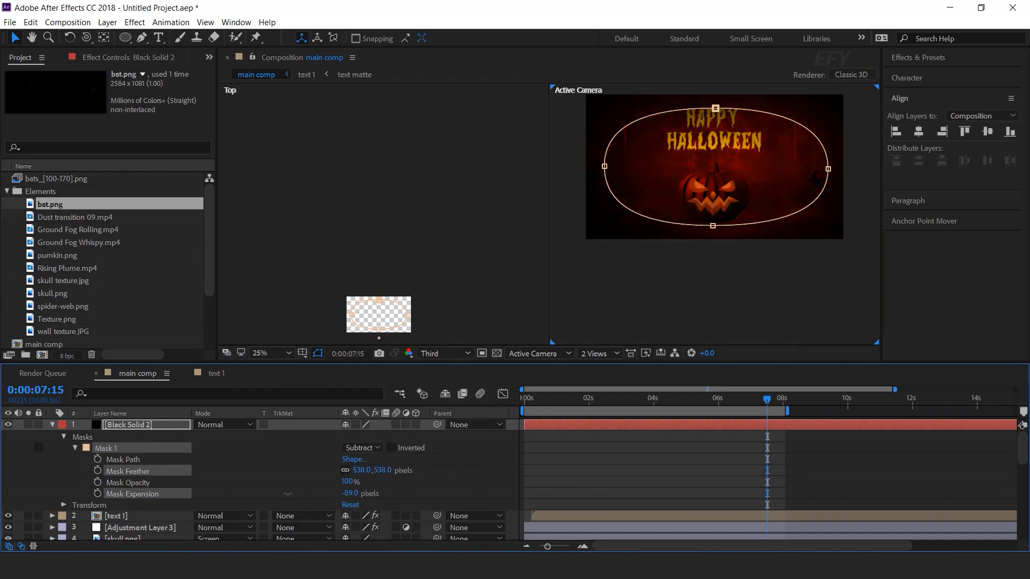
drag(376, 494, 429, 494)
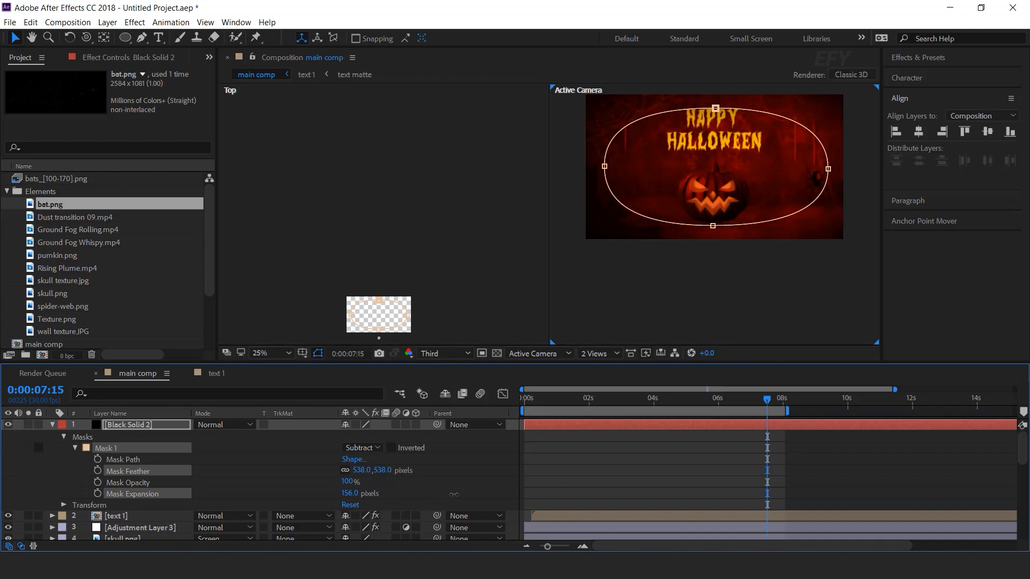
drag(818, 412, 778, 413)
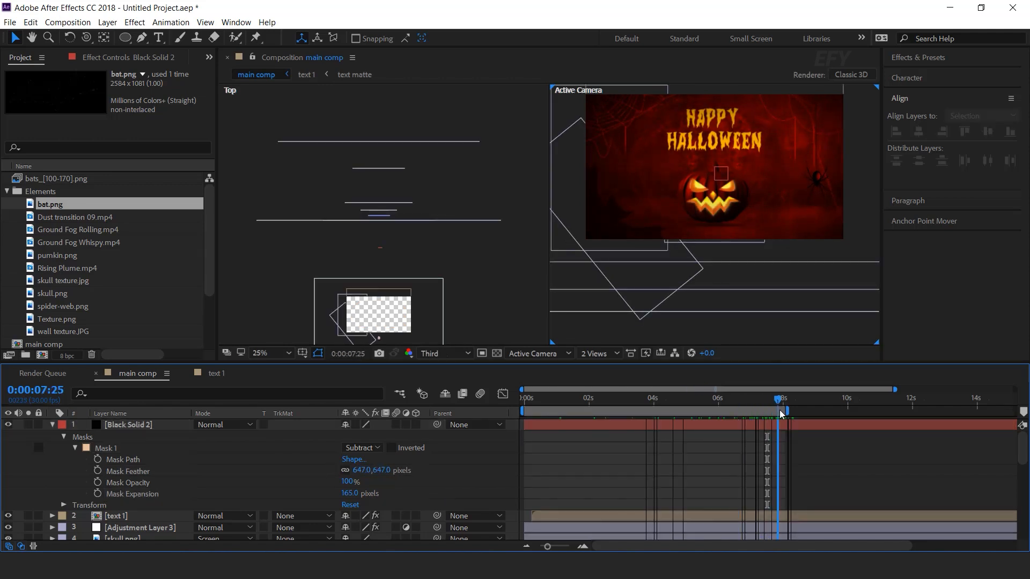
click(738, 414)
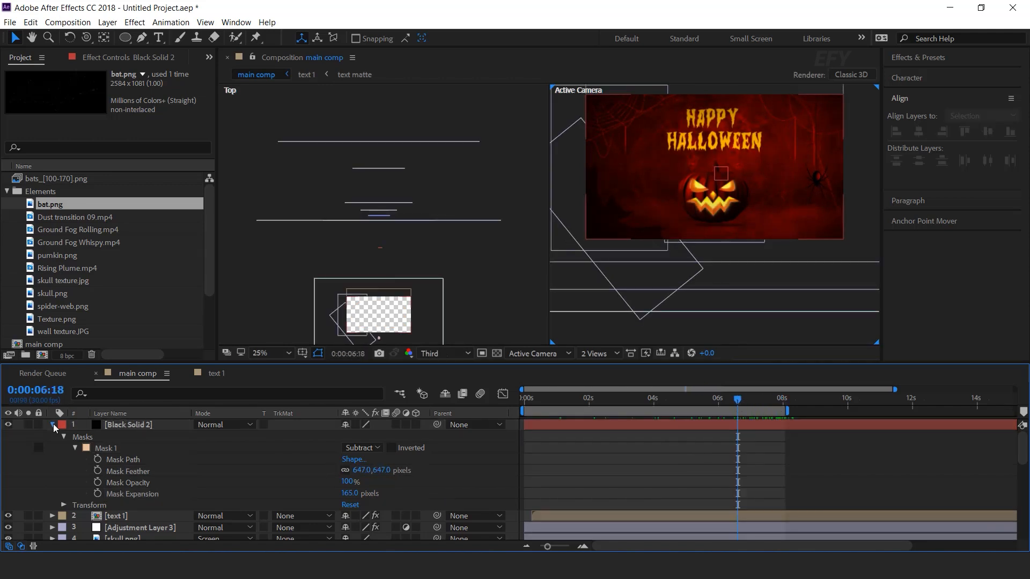
click(54, 427)
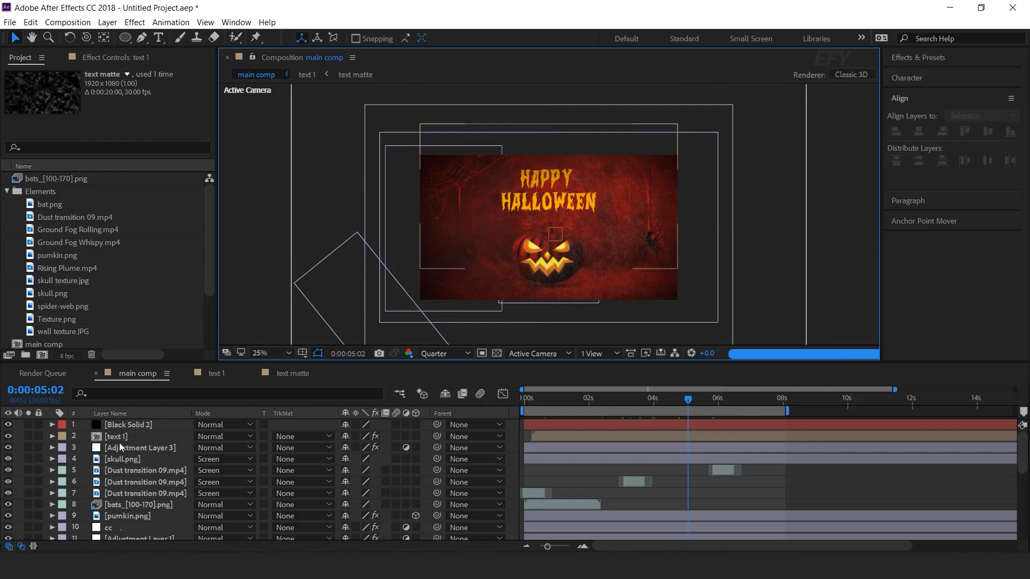
Apply a Drop Shadow effect to the text 1 layer
click(122, 436)
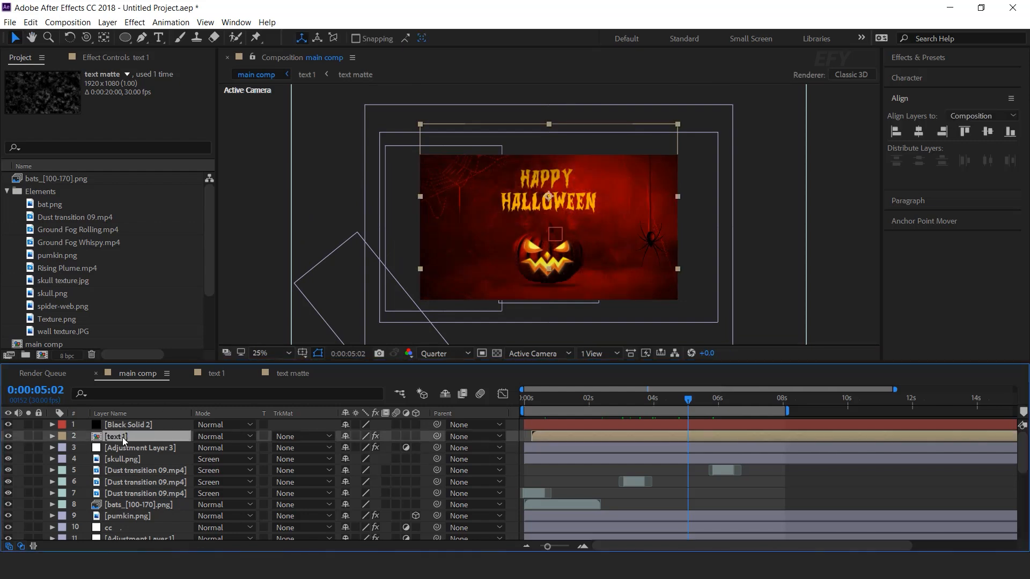
key(ctrl+space)
text(drop)
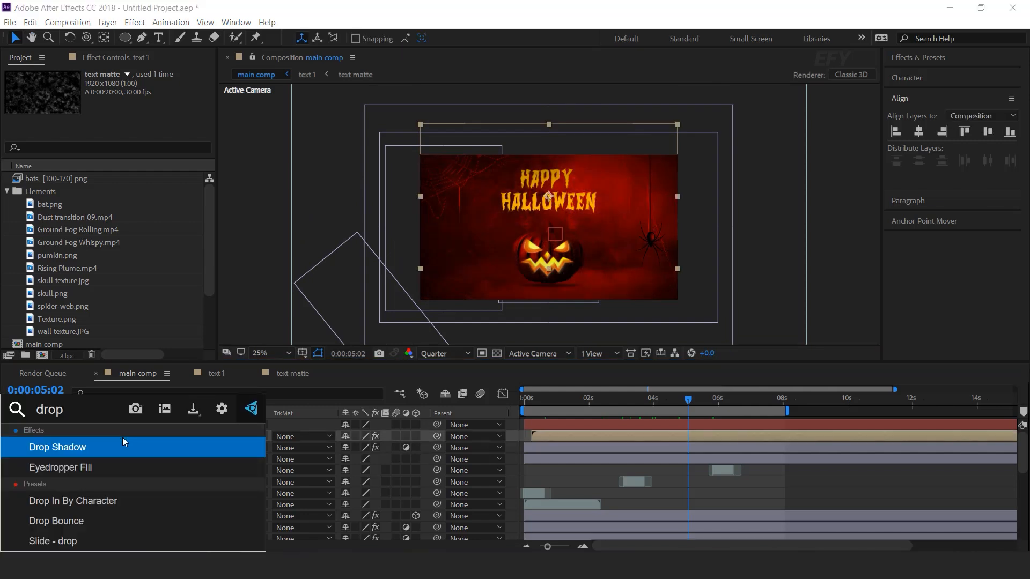
key(Return)
key(period)
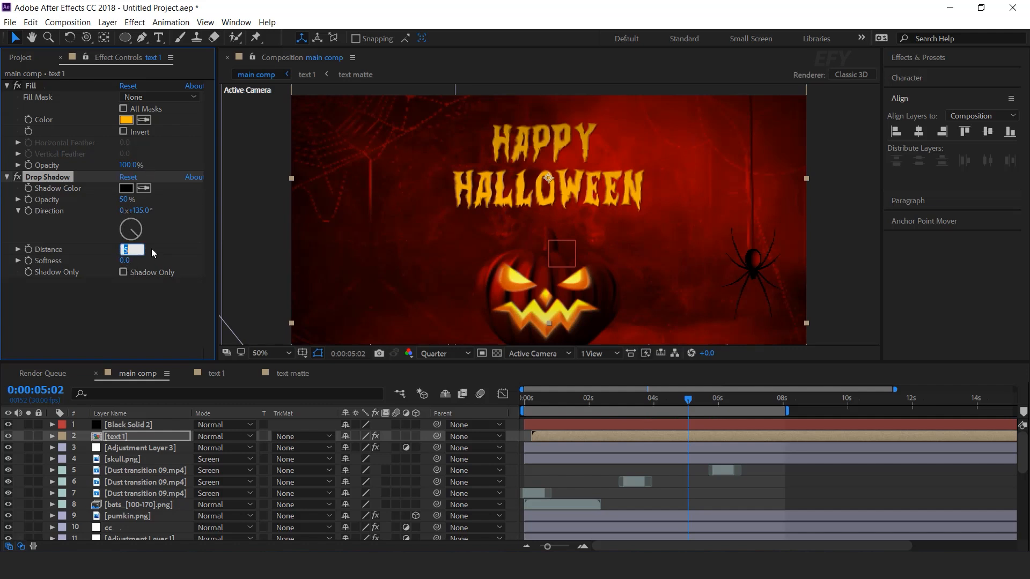
Set text 1's Drop Shadow to 30% opacity, a distance of 20 and a softness of 10
key(Return)
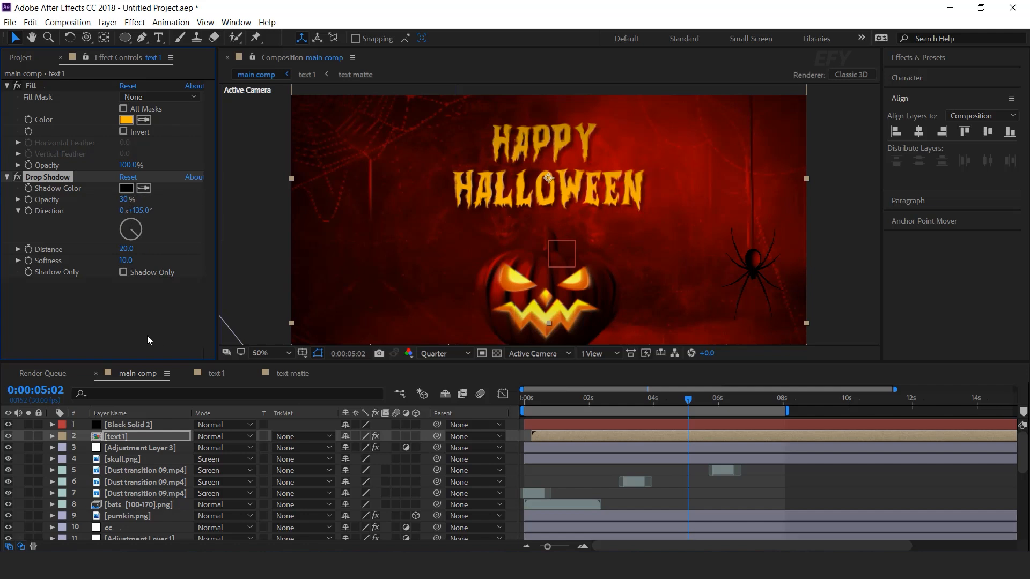
click(716, 218)
scroll(717, 218, down, 2)
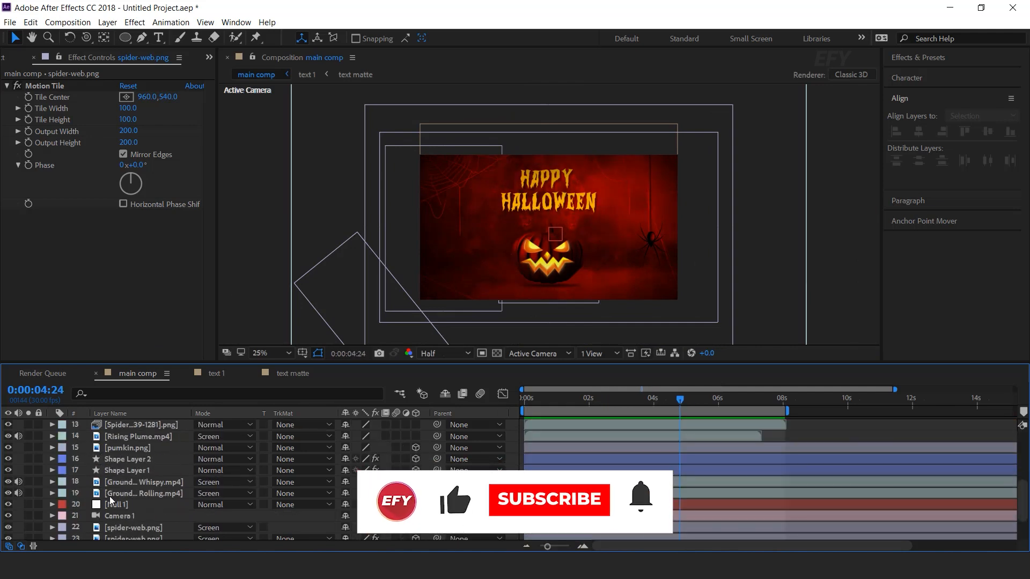
Keyframe Camera 1's Position at 0:00:04:24, and set its Z position to -2296.7 at 0:00:04:25
scroll(177, 511, down, 2)
click(136, 470)
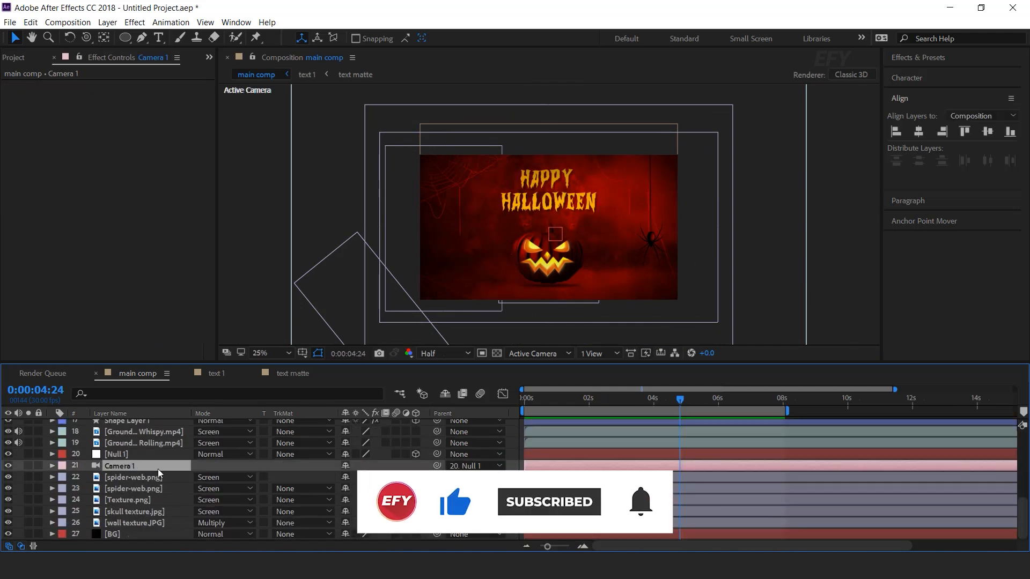
key(p)
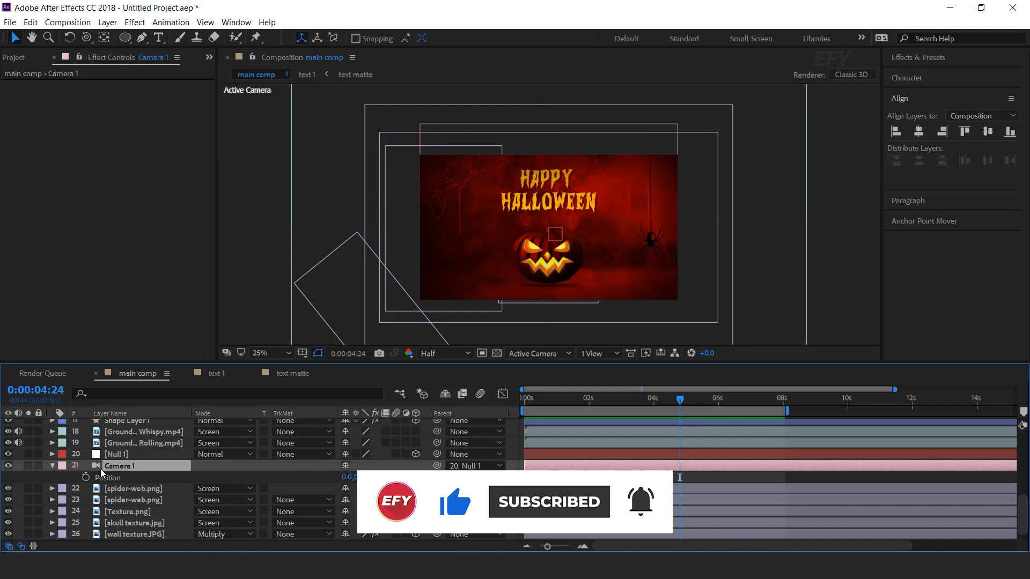
click(86, 478)
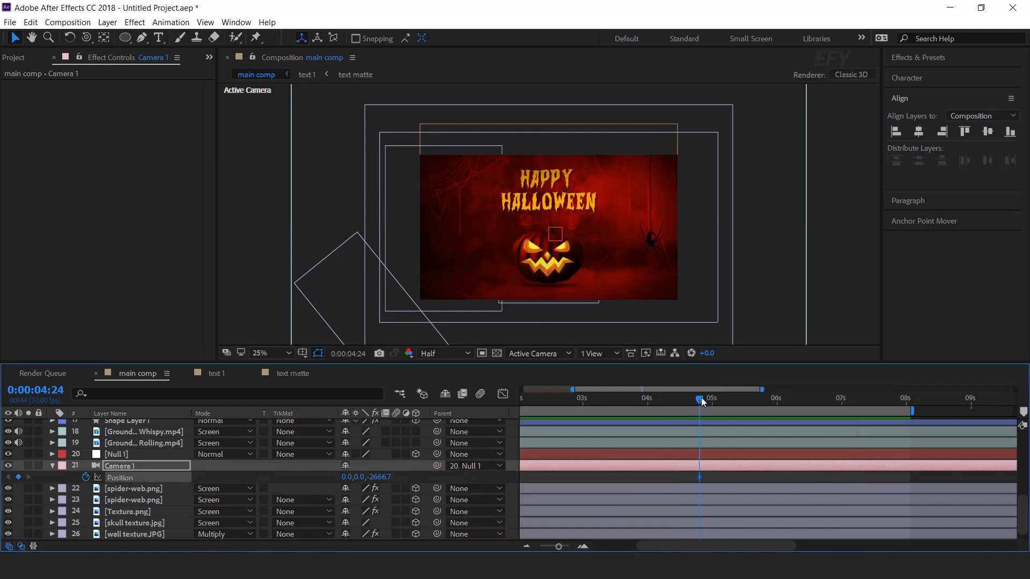
scroll(700, 397, up, 3)
drag(546, 400, 575, 401)
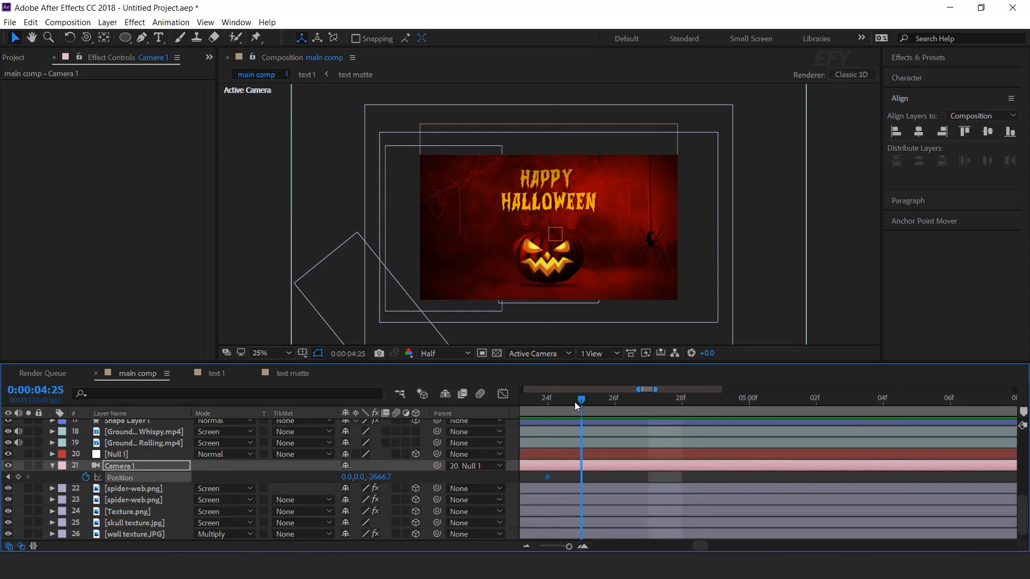
drag(378, 477, 628, 478)
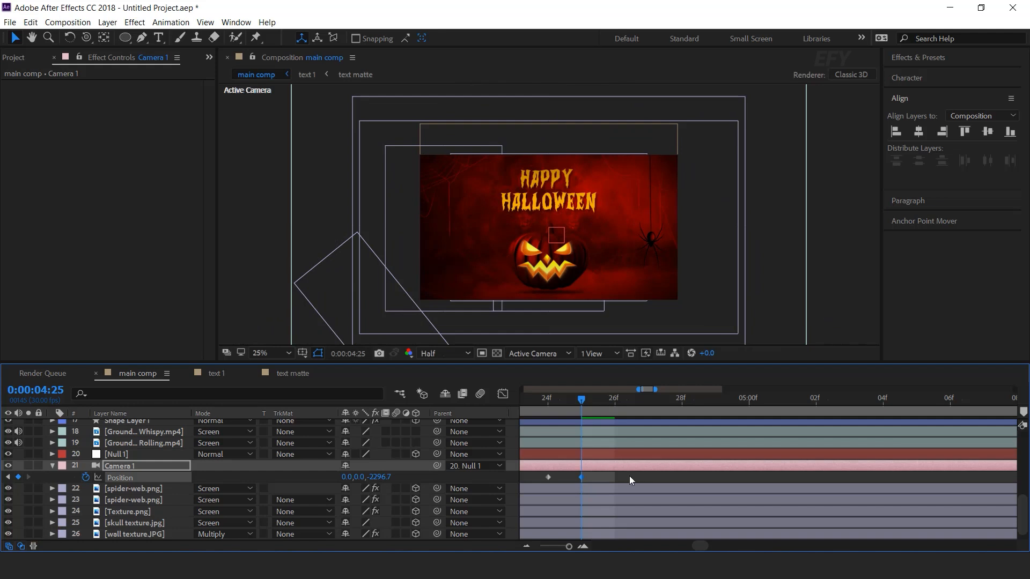
Make the text 1 layer 3D and select it
scroll(169, 464, up, 5)
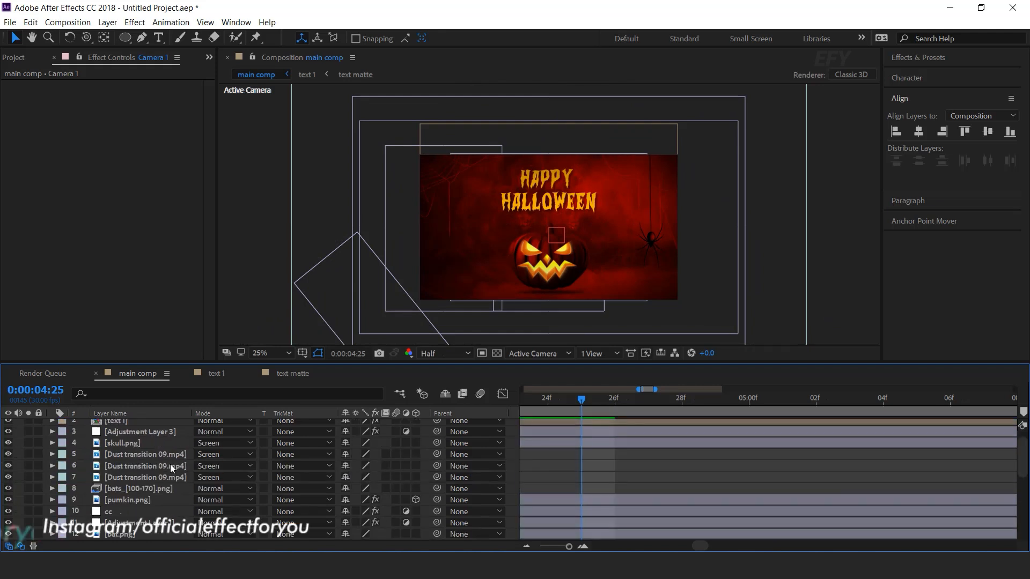
scroll(170, 464, up, 1)
click(416, 436)
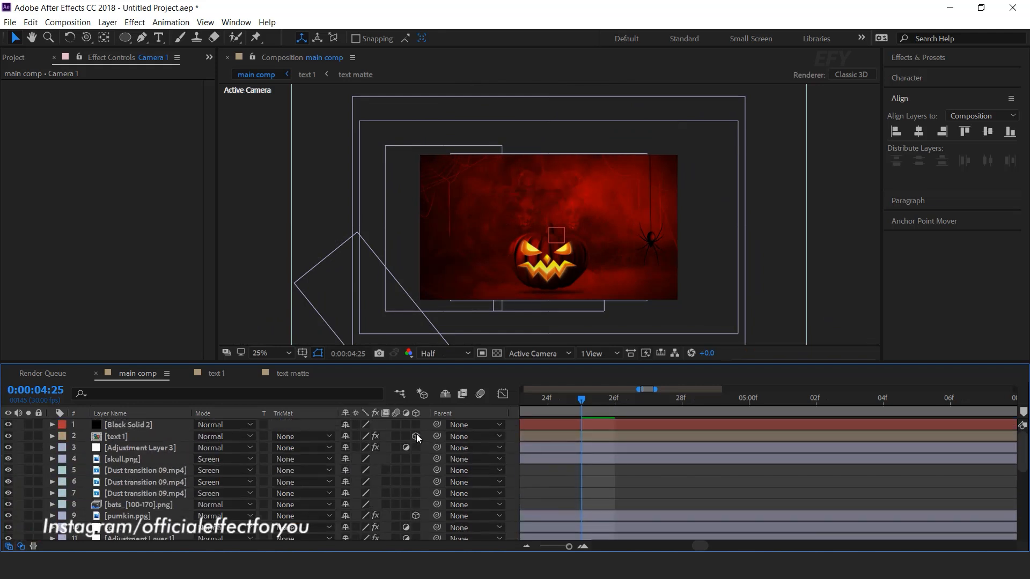
key(comma)
click(607, 437)
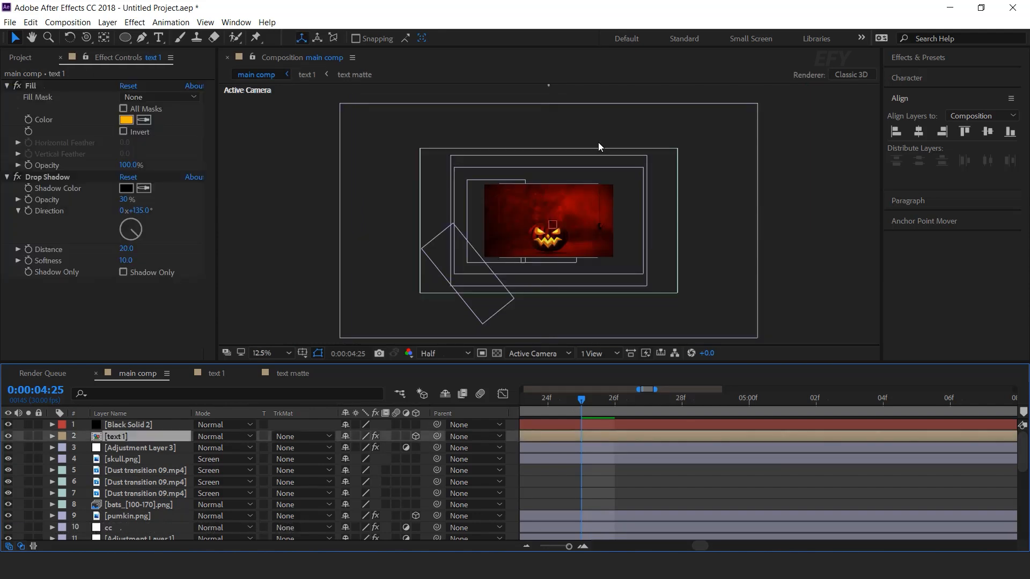
Show the composition in two horizontal views, push text 1 back in depth to the scene's layers and raise it above the pumpkin
scroll(670, 129, down, 1)
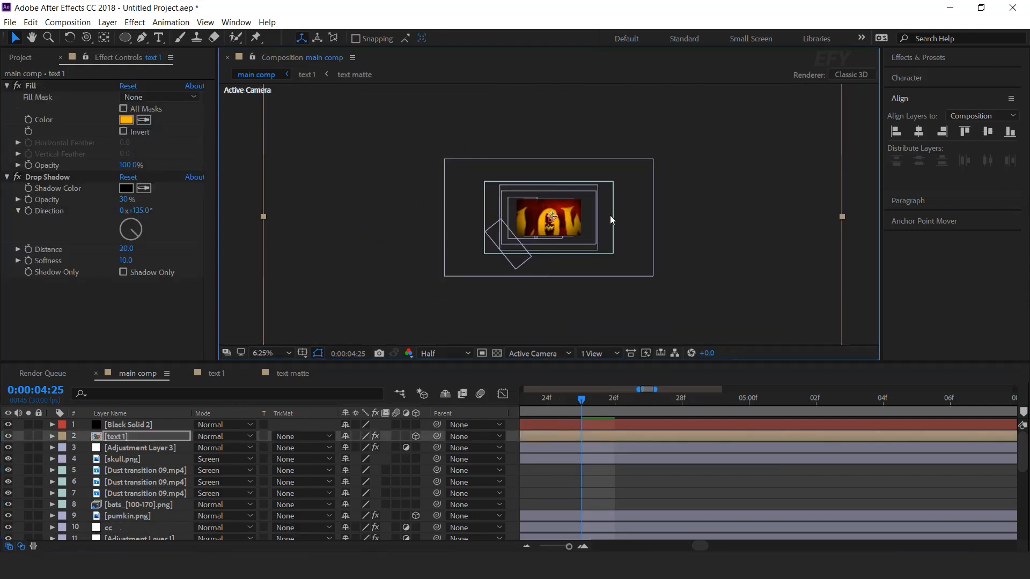
click(599, 353)
click(622, 379)
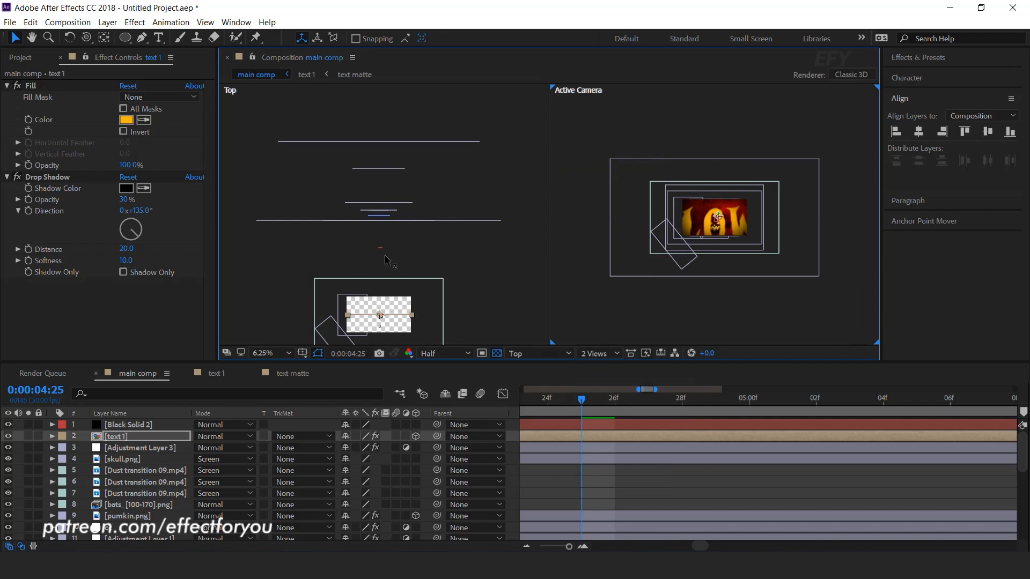
drag(385, 261, 380, 221)
scroll(718, 215, up, 3)
drag(725, 212, 724, 141)
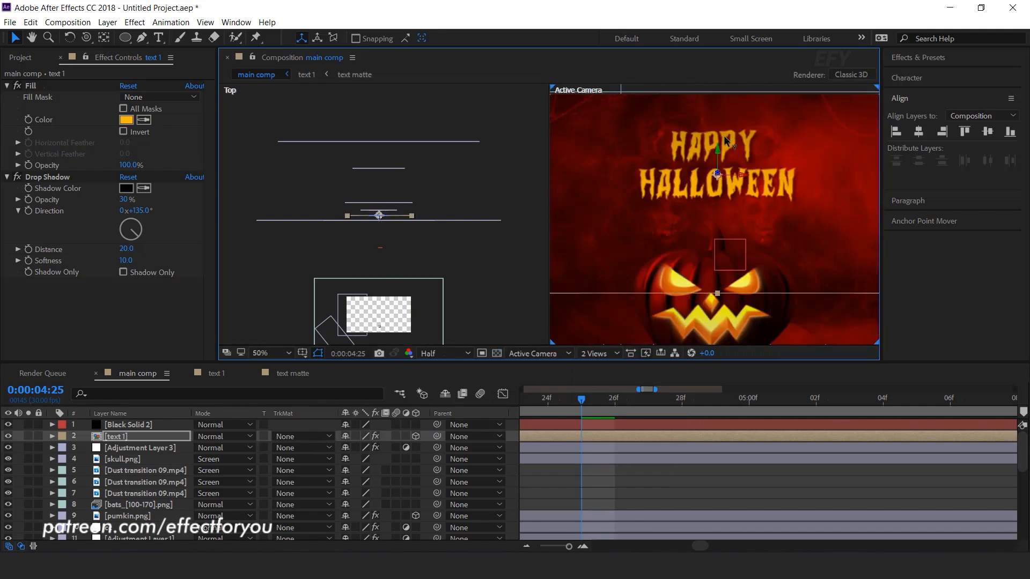
scroll(742, 171, down, 2)
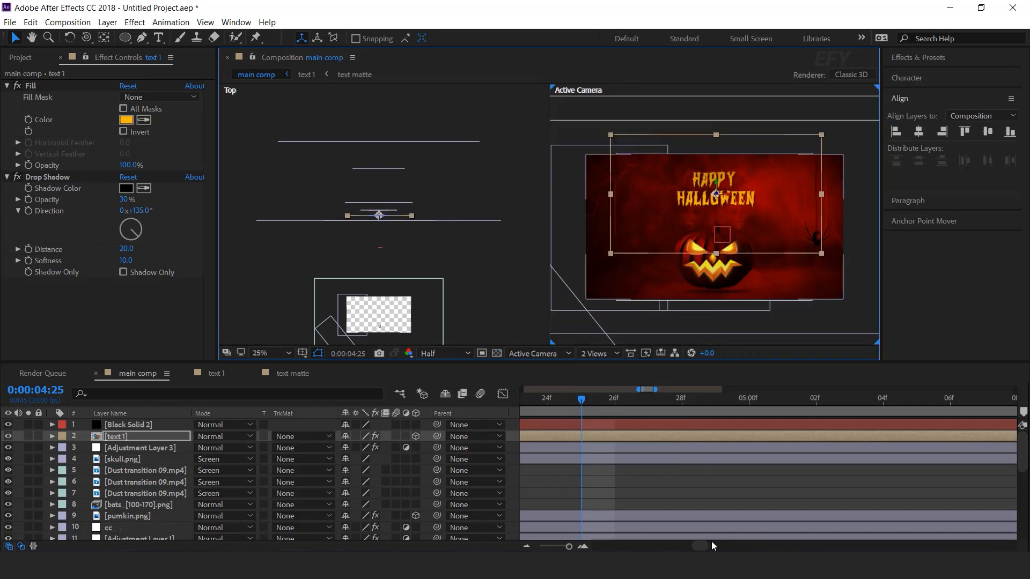
Preview main comp from its first frame, checking the camera move and title, and go to about 0:00:06:05
drag(569, 547, 546, 549)
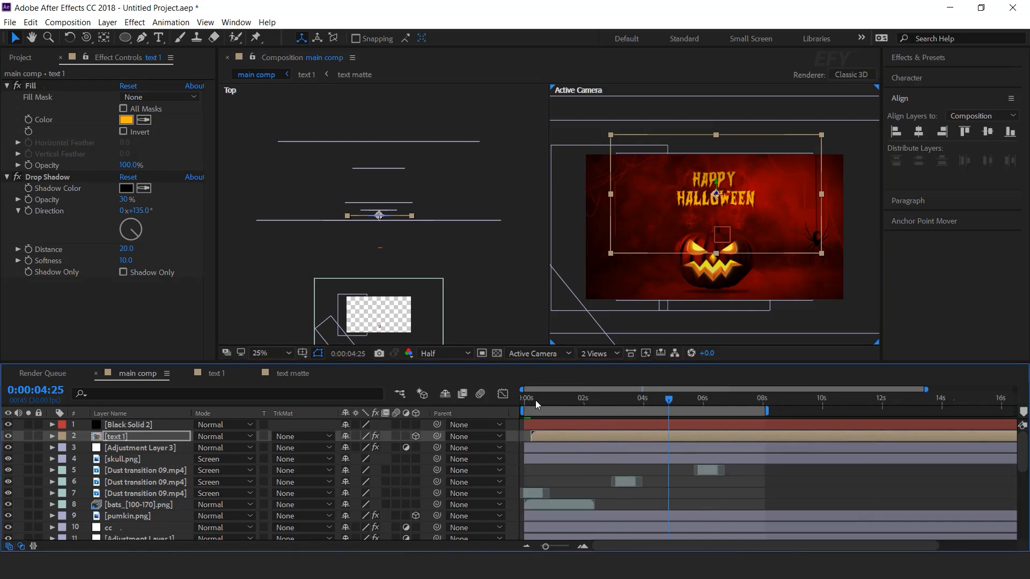
drag(536, 401, 523, 401)
key(space)
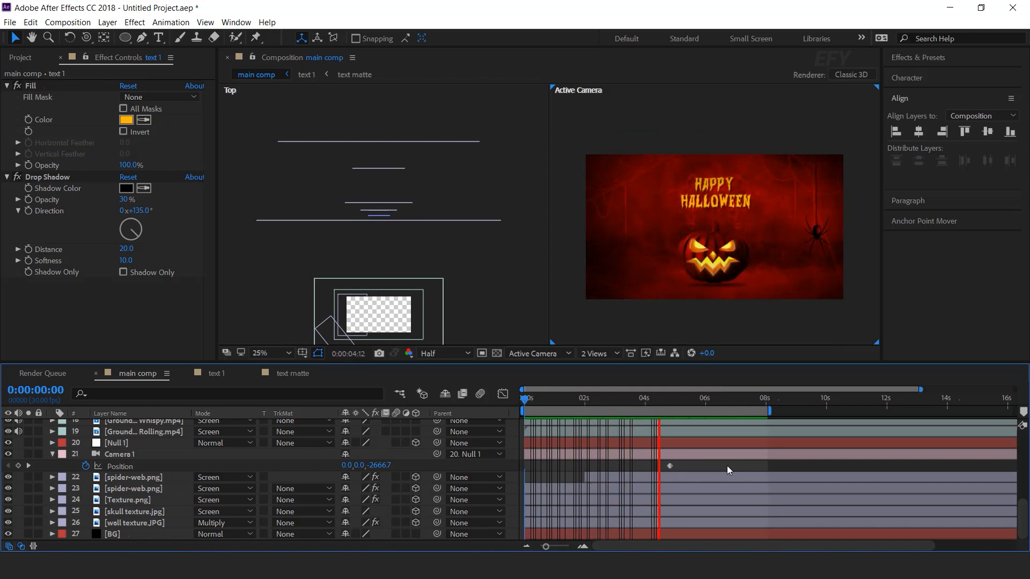
click(706, 397)
Return the composition to a single view and play the animation in an enlarged viewer, stopping at 0:00:07:22
click(597, 353)
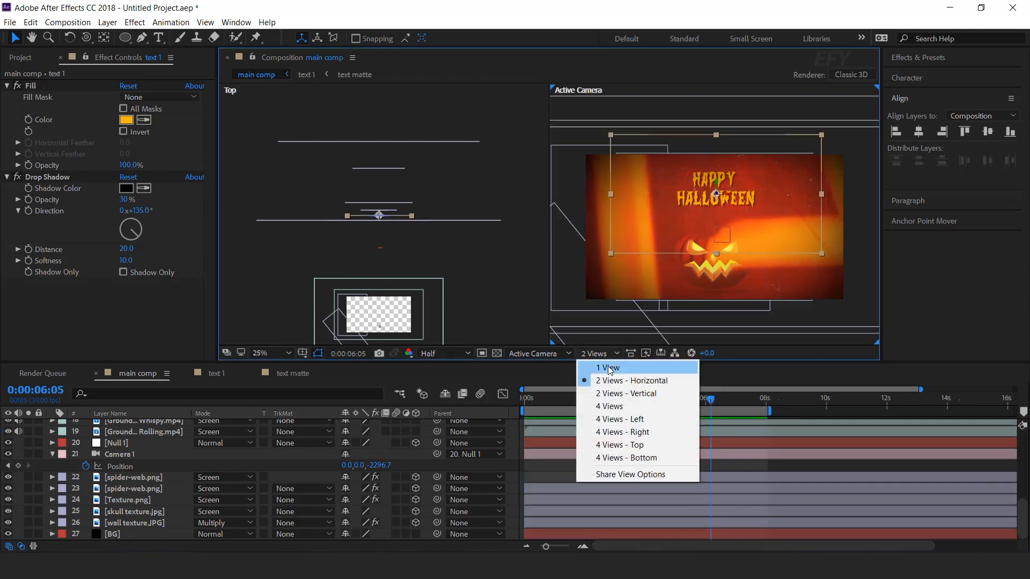
click(609, 368)
key(grave)
key(space)
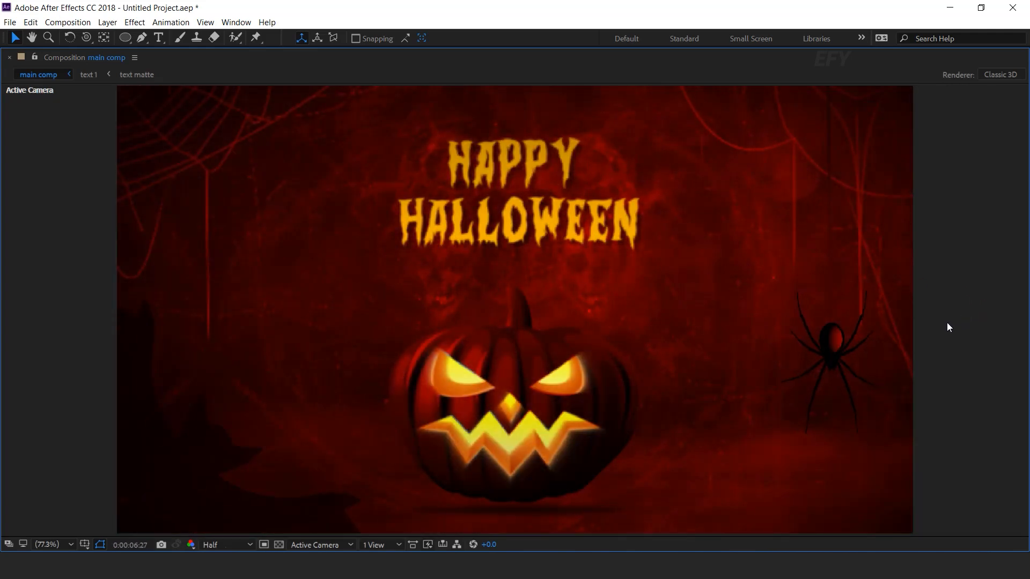
key(space)
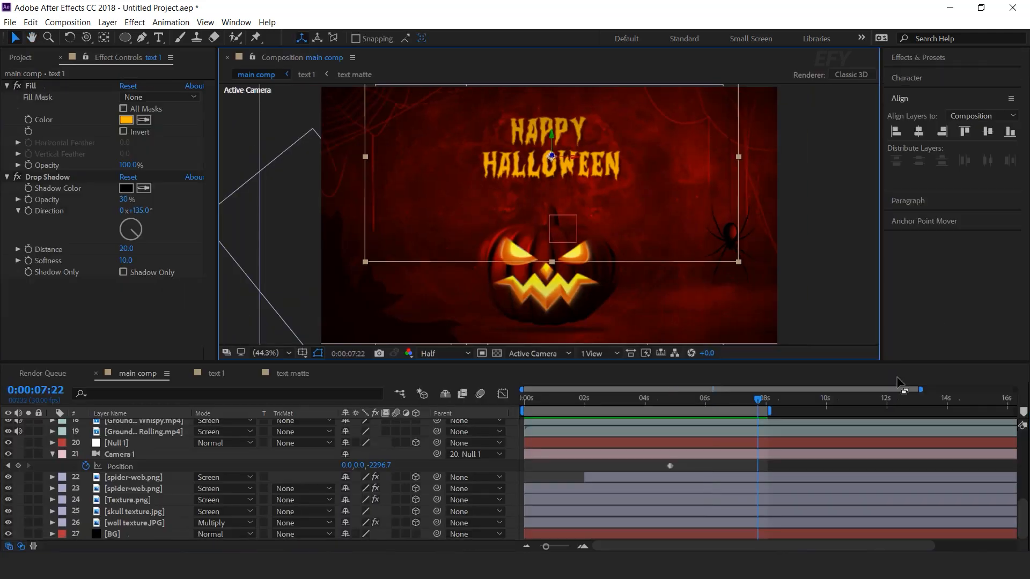